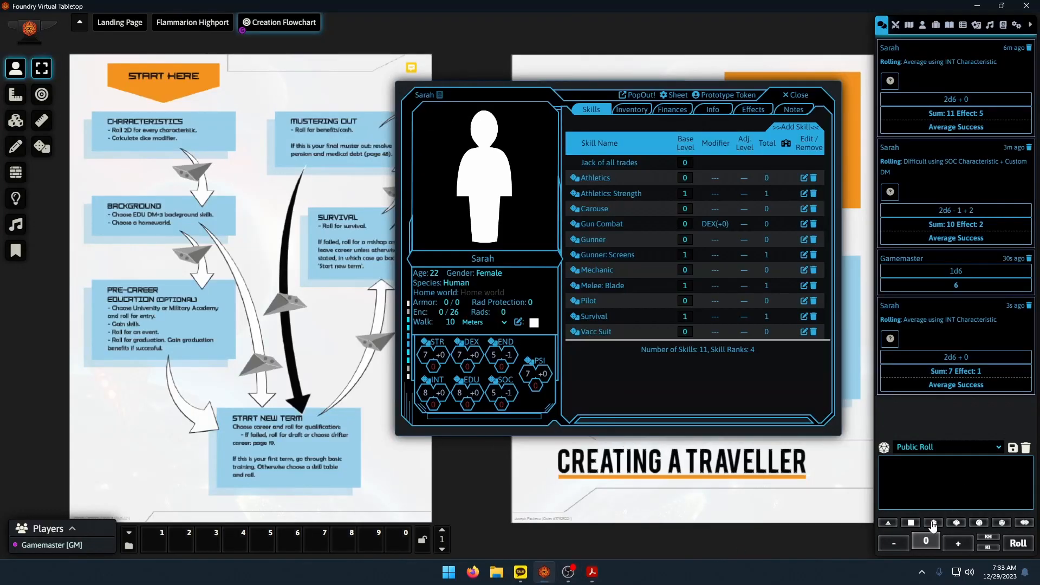
Roll 2d6 for the Navy career event and check the rulebook PDF's Events table.
{"action": "left_click", "coordinate": [911, 523]}
{"action": "left_click", "coordinate": [911, 523]}
{"action": "left_click", "coordinate": [1019, 544]}
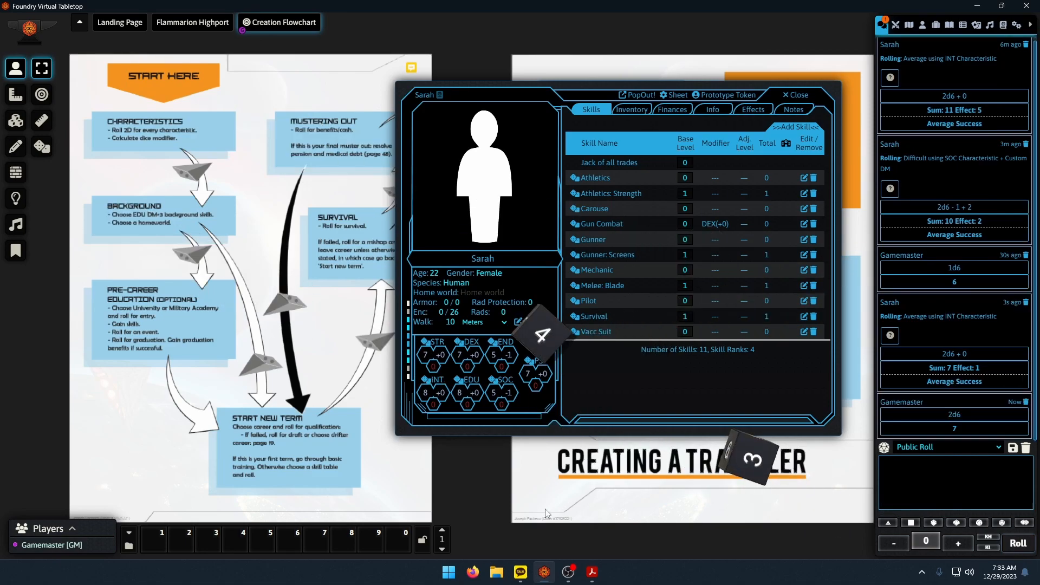
{"action": "left_click", "coordinate": [592, 573]}
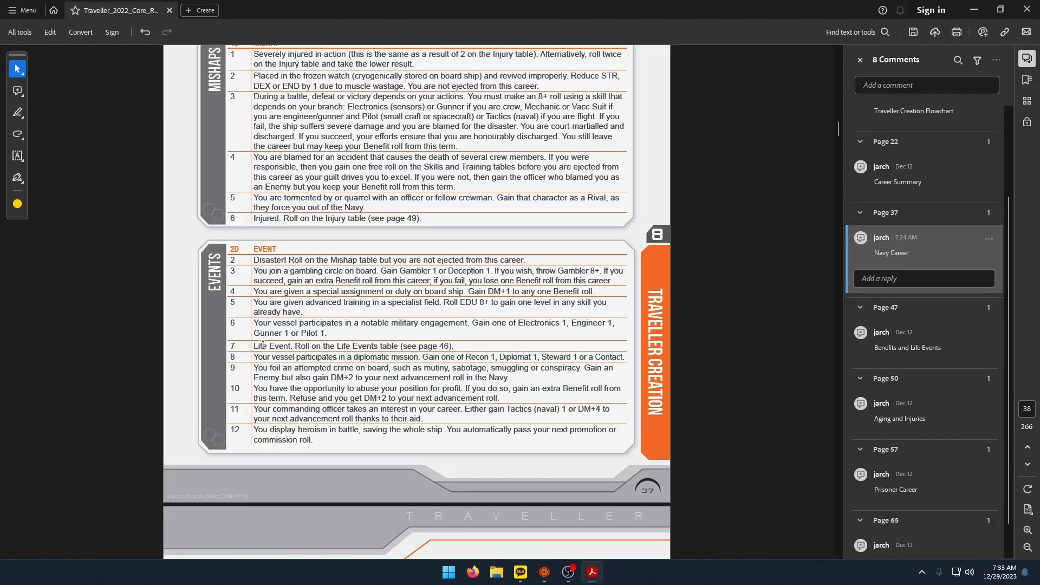
Find the rulebook's Life Events table, roll 2d6 for the life event in Foundry, and compare the roll with the table.
{"action": "left_click", "coordinate": [936, 352]}
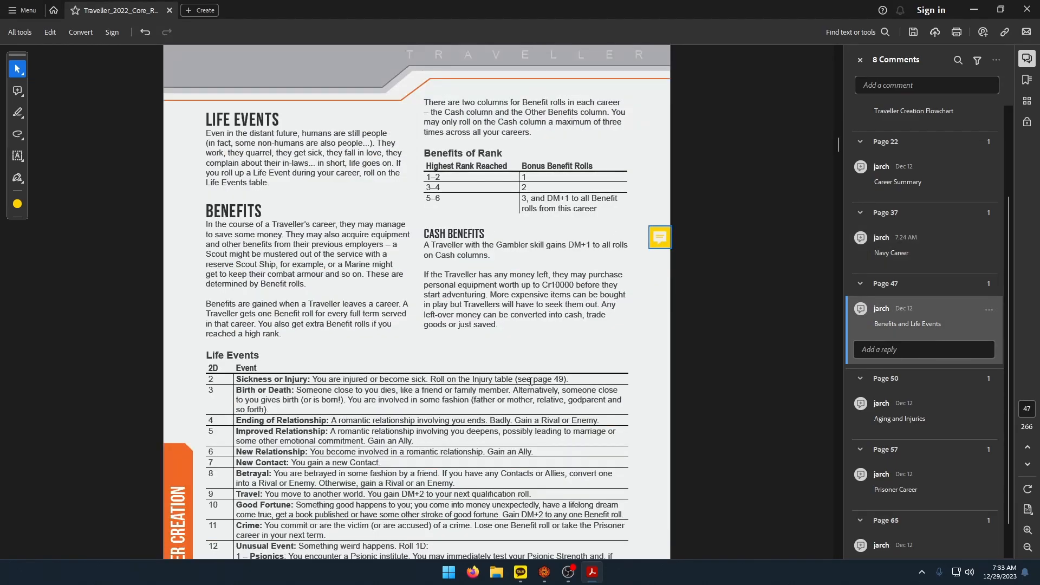
{"action": "scroll", "coordinate": [487, 380], "scroll_direction": "down", "scroll_amount": 5}
{"action": "left_click", "coordinate": [544, 572]}
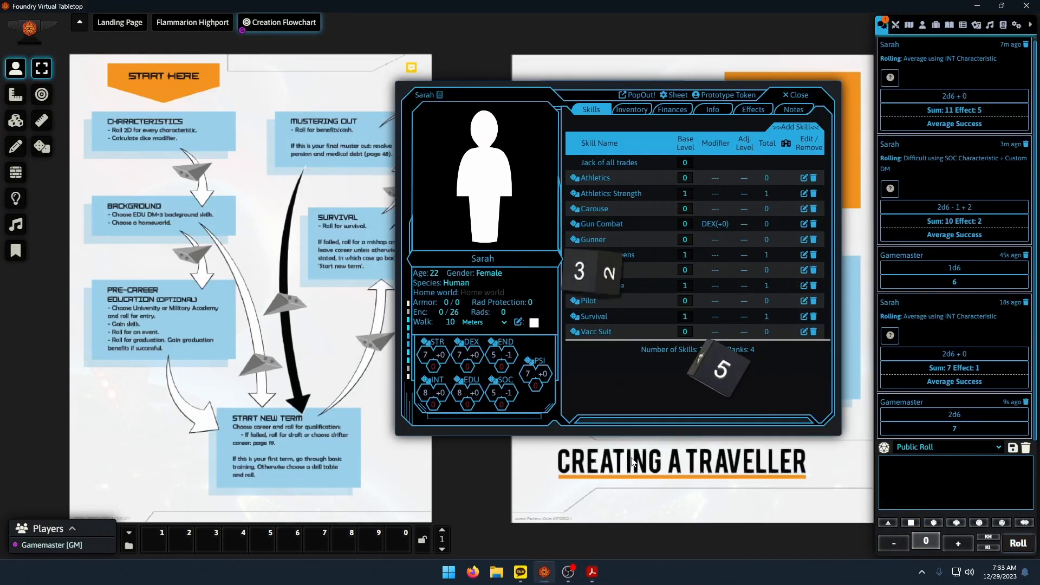
{"action": "left_click", "coordinate": [592, 579]}
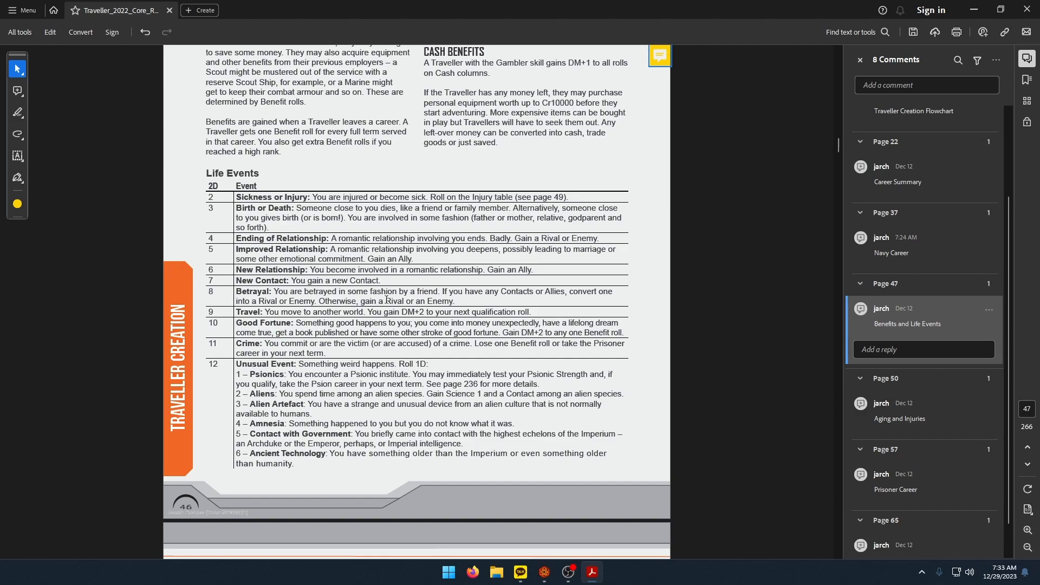
In Foundry, enter "Gained a new contact in the navy." in the character's Contacts notes.
{"action": "left_click", "coordinate": [545, 576]}
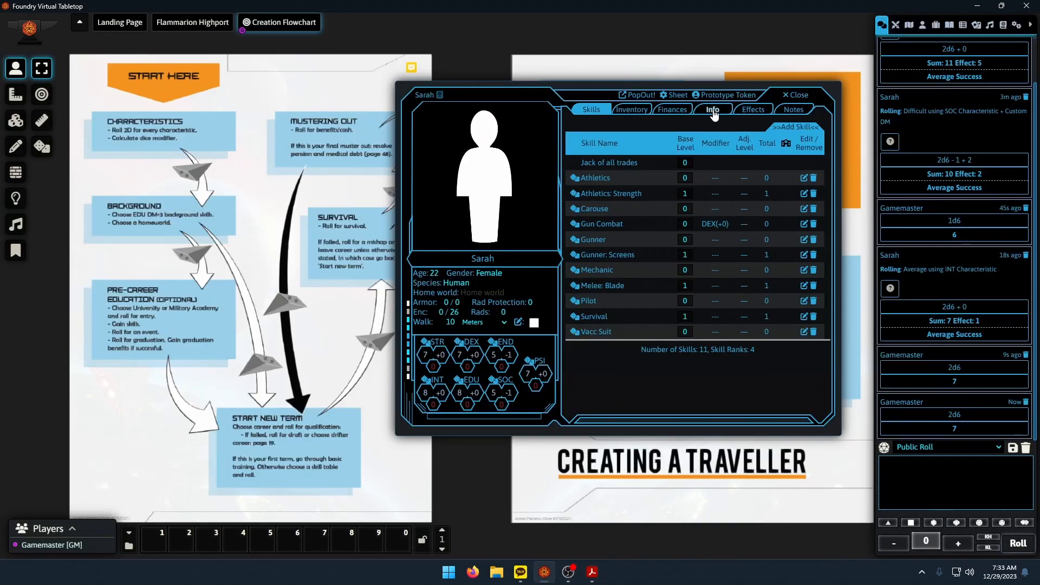
{"action": "left_click", "coordinate": [712, 109]}
{"action": "scroll", "coordinate": [694, 332], "scroll_direction": "down", "scroll_amount": 2}
{"action": "left_click", "coordinate": [692, 327]}
{"action": "type", "text": "Gained a new contact in the navy."}
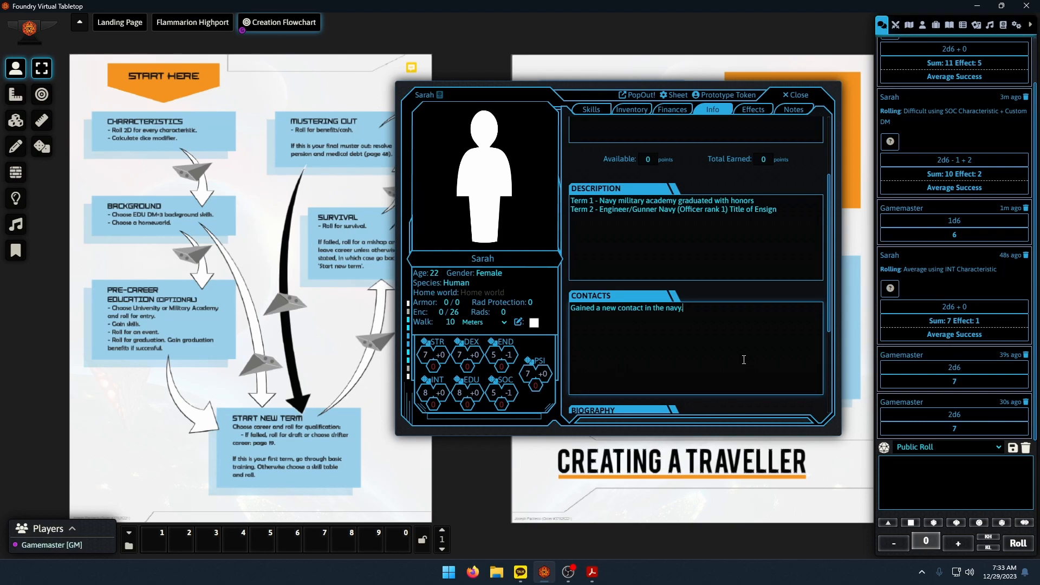
Look up the Navy Engineer/Gunner advancement requirement in the rulebook, and make an Average (6+) EDU roll for the character in Foundry.
{"action": "left_click", "coordinate": [592, 571]}
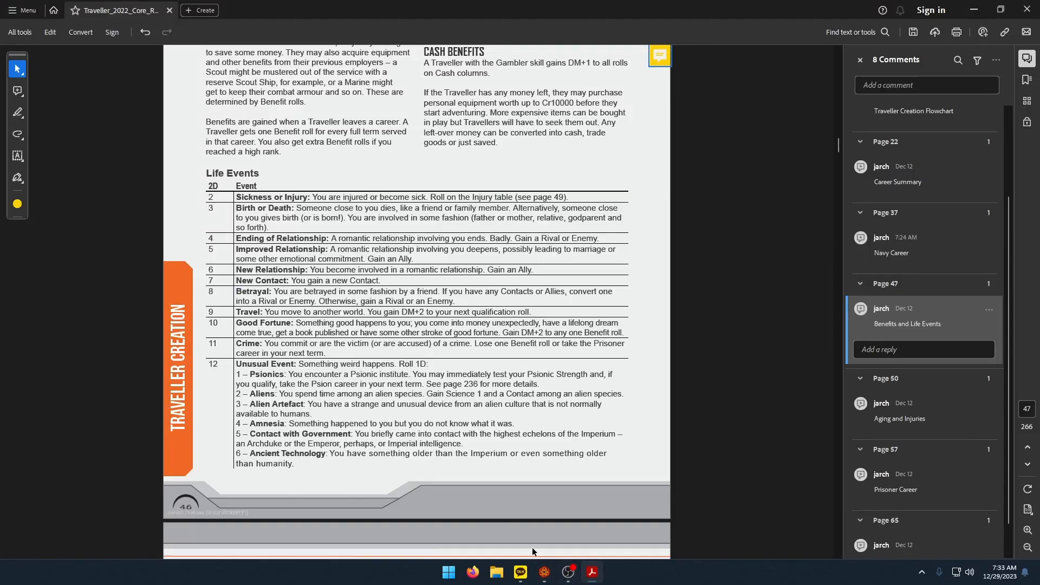
{"action": "left_click", "coordinate": [912, 273]}
{"action": "scroll", "coordinate": [606, 353], "scroll_direction": "down", "scroll_amount": 1}
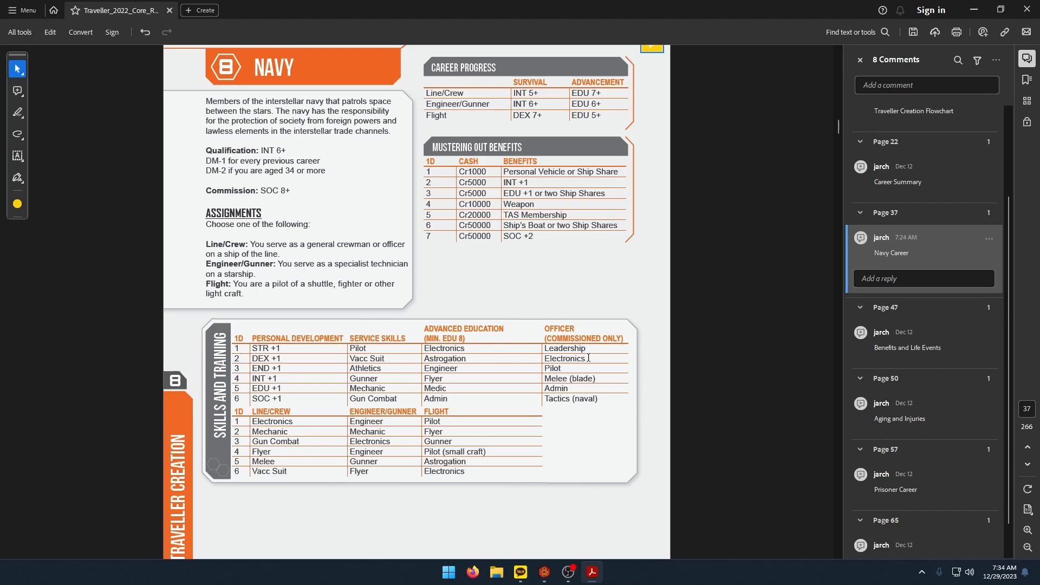
{"action": "scroll", "coordinate": [574, 270], "scroll_direction": "up", "scroll_amount": 1}
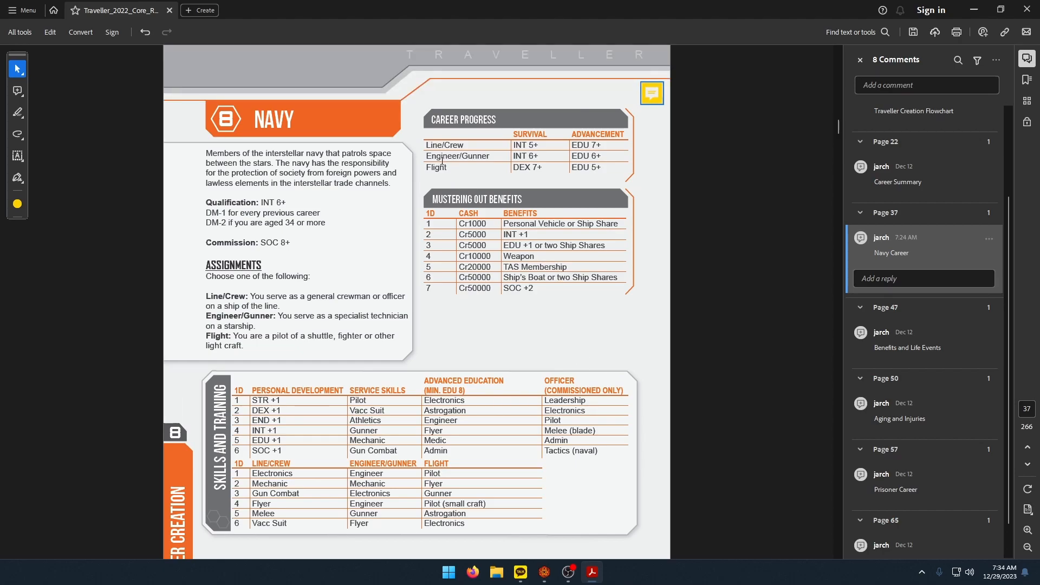
{"action": "left_click", "coordinate": [544, 572]}
{"action": "left_click", "coordinate": [464, 382]}
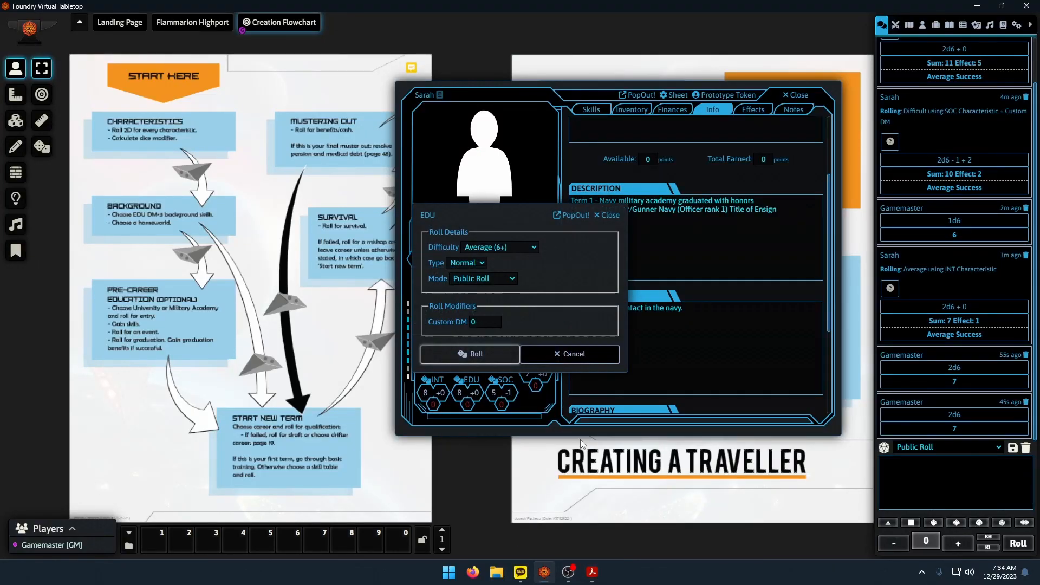
{"action": "left_click", "coordinate": [496, 350]}
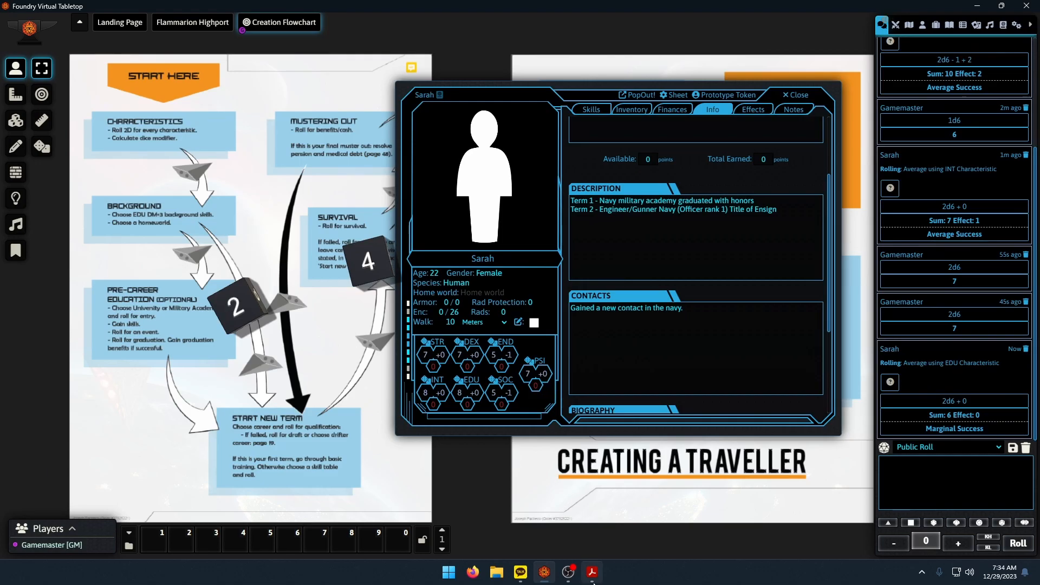
Set the officer rank to 2 in the Term 2 line of the character's description.
{"action": "left_click", "coordinate": [592, 572]}
{"action": "left_click", "coordinate": [545, 573]}
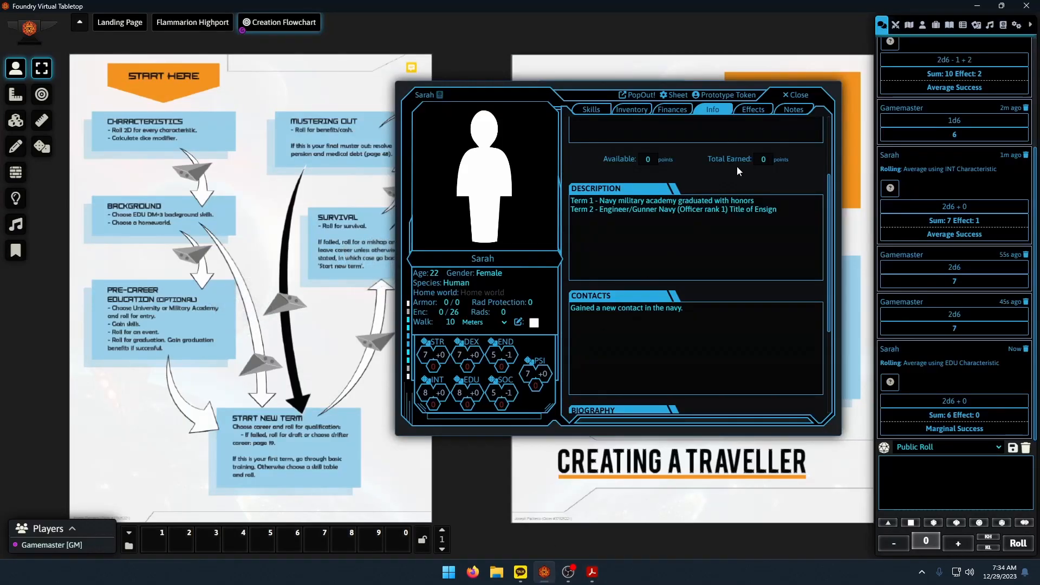
{"action": "left_click", "coordinate": [721, 216]}
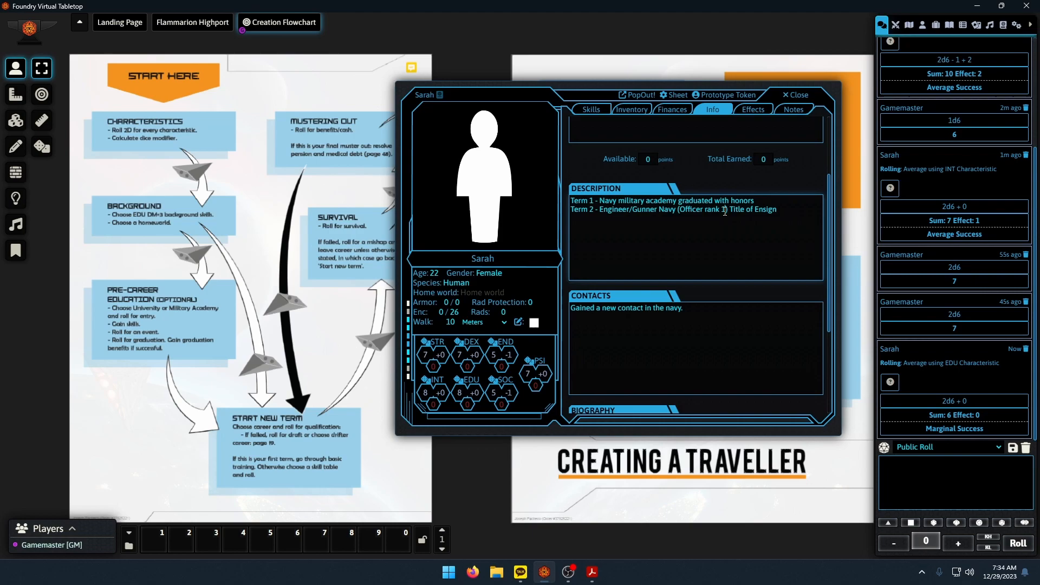
{"action": "key", "text": "BackSpace"}
{"action": "type", "text": "2"}
Copy the rank 2 officer title from the rulebook's Navy ranks table and replace the Term 2 title with "Sublieutenant".
{"action": "left_click", "coordinate": [592, 572]}
{"action": "scroll", "coordinate": [564, 392], "scroll_direction": "down", "scroll_amount": 6}
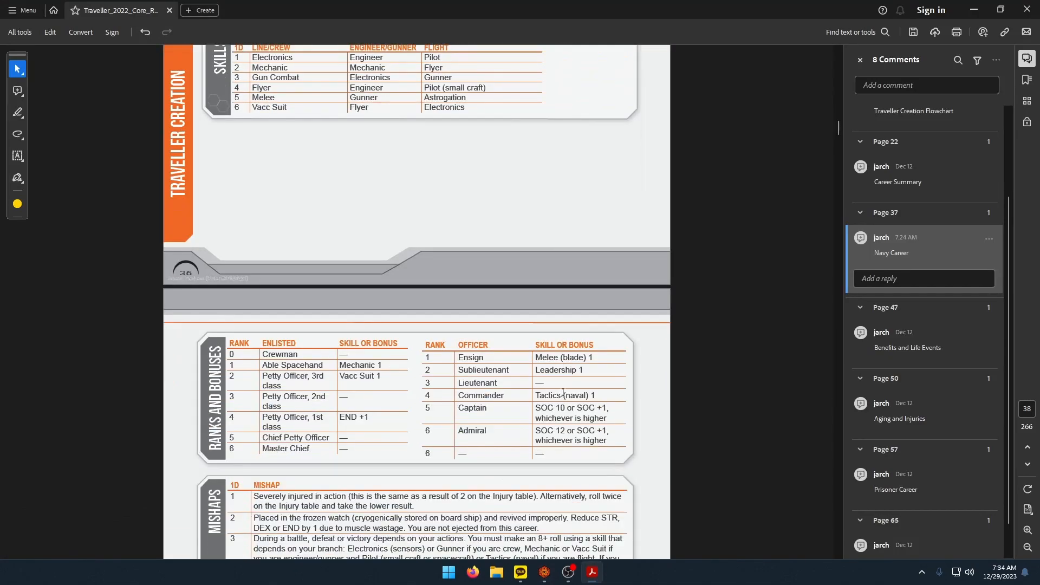
{"action": "double_click", "coordinate": [504, 371]}
{"action": "key", "text": "ctrl+c"}
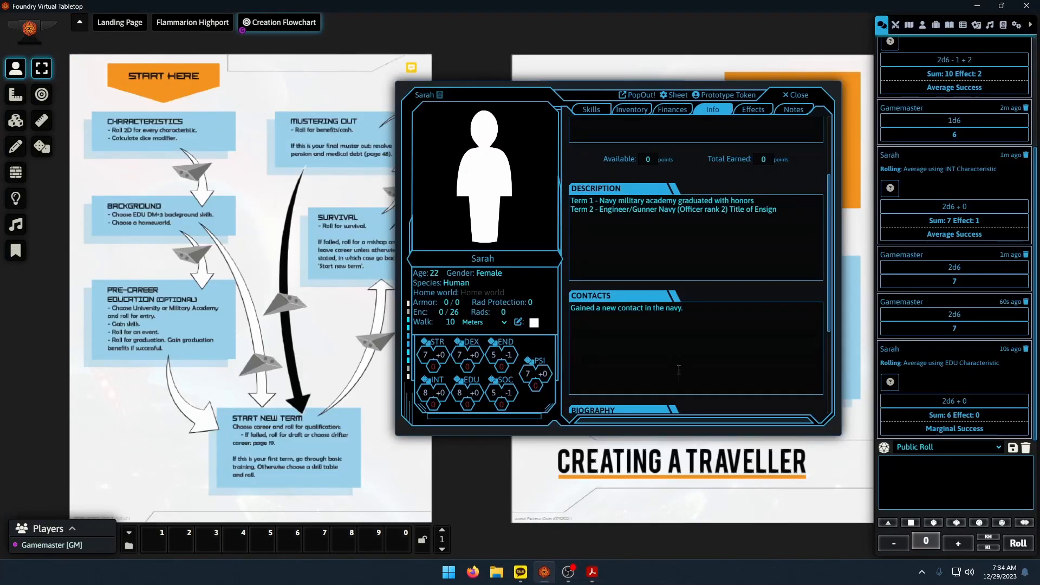
{"action": "left_click", "coordinate": [544, 572]}
{"action": "double_click", "coordinate": [768, 210]}
{"action": "key", "text": "ctrl+v"}
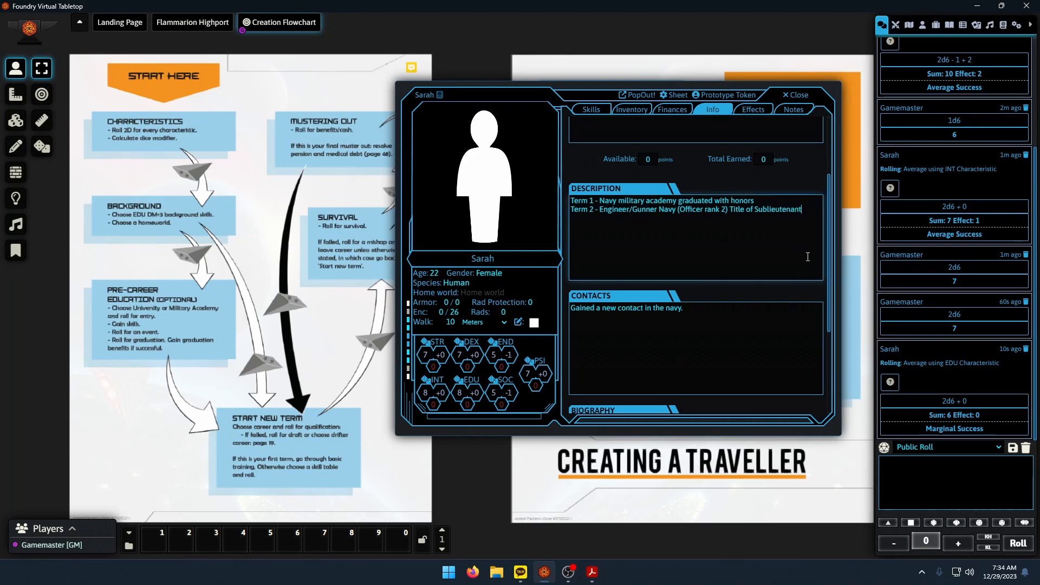
{"action": "key", "text": "Return"}
Check the rank 2 officer bonus in the rulebook and add the Leadership skill at level 1 to the character in Foundry.
{"action": "key", "text": "alt+Tab"}
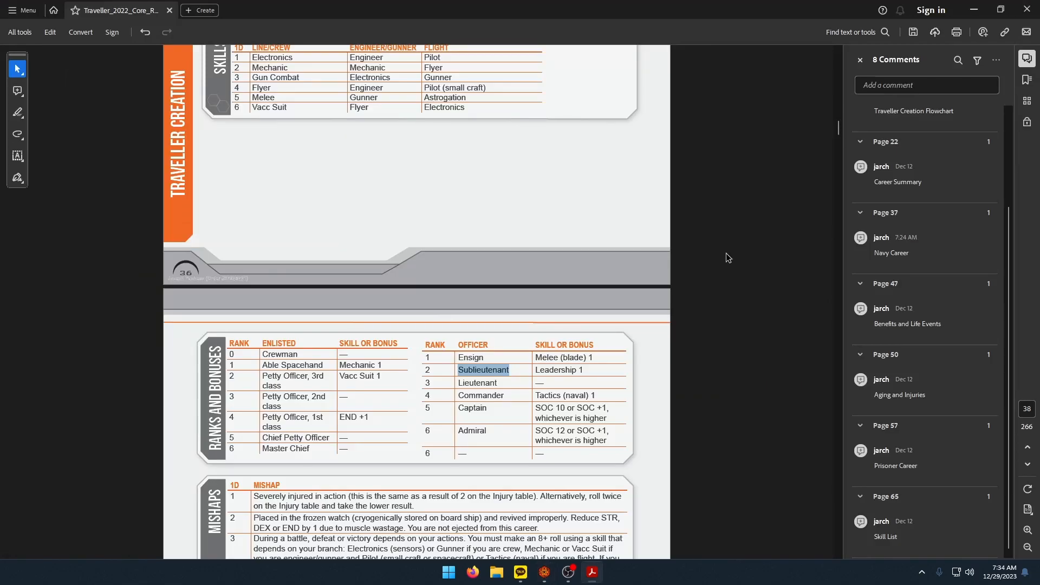
{"action": "key", "text": "alt+Tab"}
{"action": "left_click", "coordinate": [936, 25]}
{"action": "scroll", "coordinate": [931, 307], "scroll_direction": "down", "scroll_amount": 20}
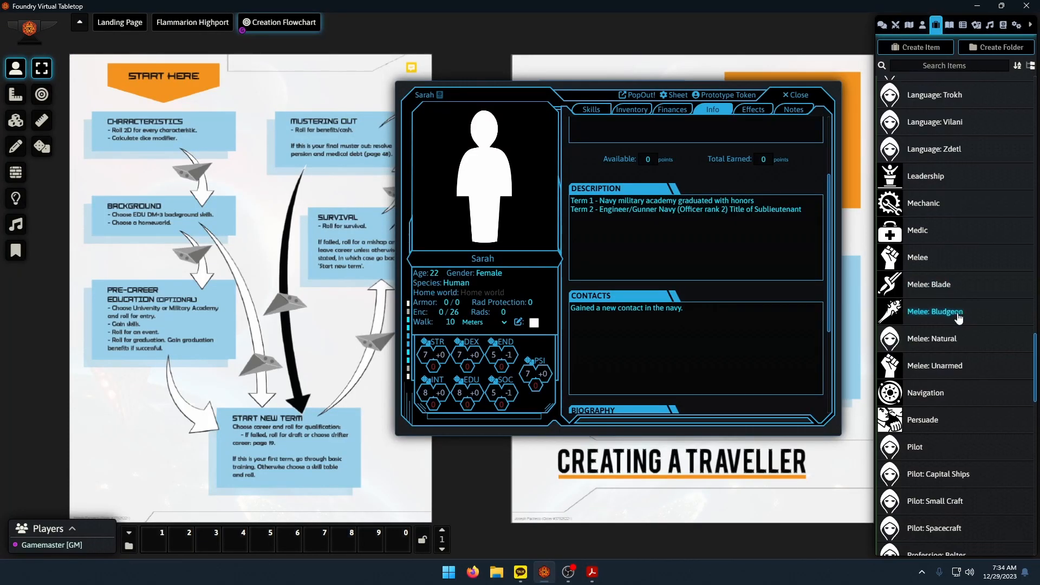
{"action": "scroll", "coordinate": [931, 307], "scroll_direction": "down", "scroll_amount": 7}
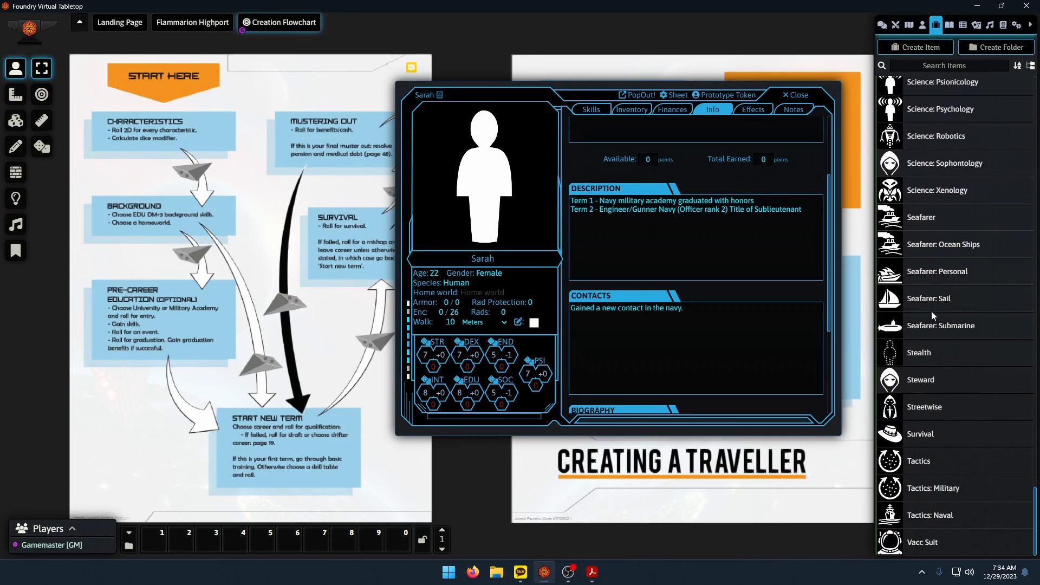
{"action": "scroll", "coordinate": [940, 320], "scroll_direction": "up", "scroll_amount": 7}
{"action": "scroll", "coordinate": [944, 325], "scroll_direction": "up", "scroll_amount": 15}
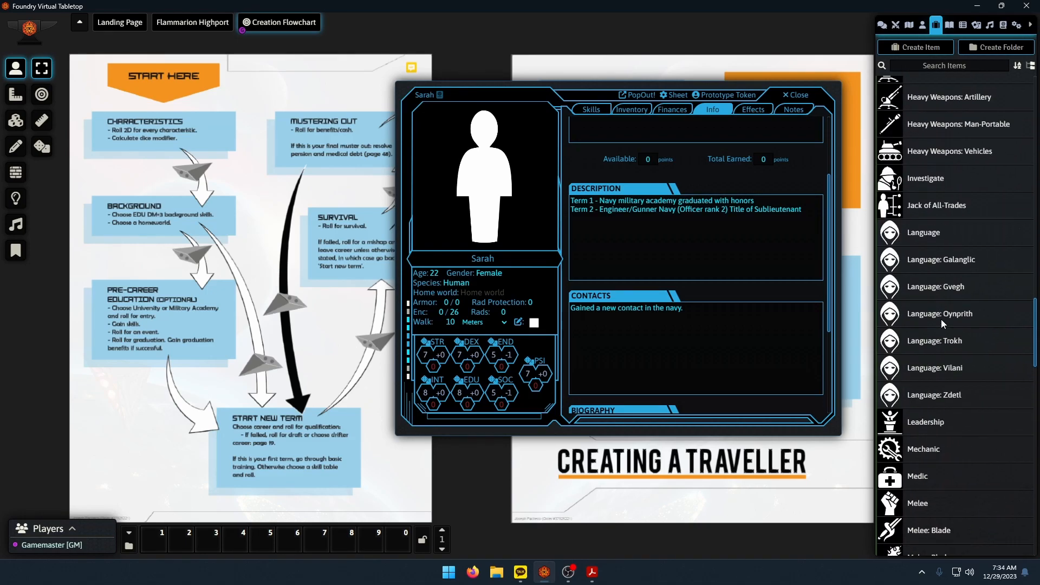
{"action": "scroll", "coordinate": [945, 401], "scroll_direction": "down", "scroll_amount": 5}
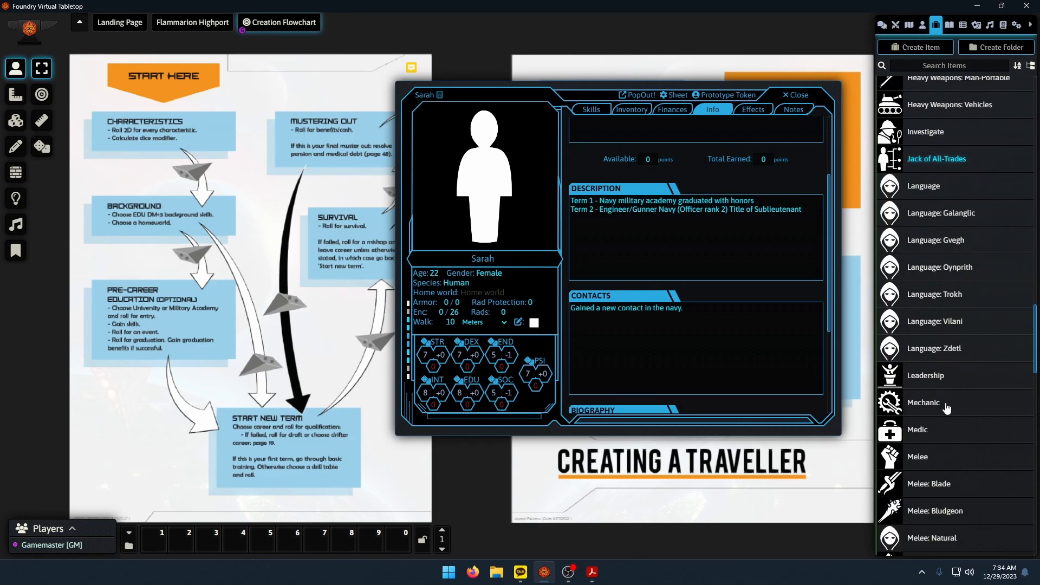
{"action": "left_click_drag", "start_coordinate": [921, 355], "coordinate": [687, 269]}
{"action": "type", "text": "1"}
{"action": "left_click", "coordinate": [723, 402]}
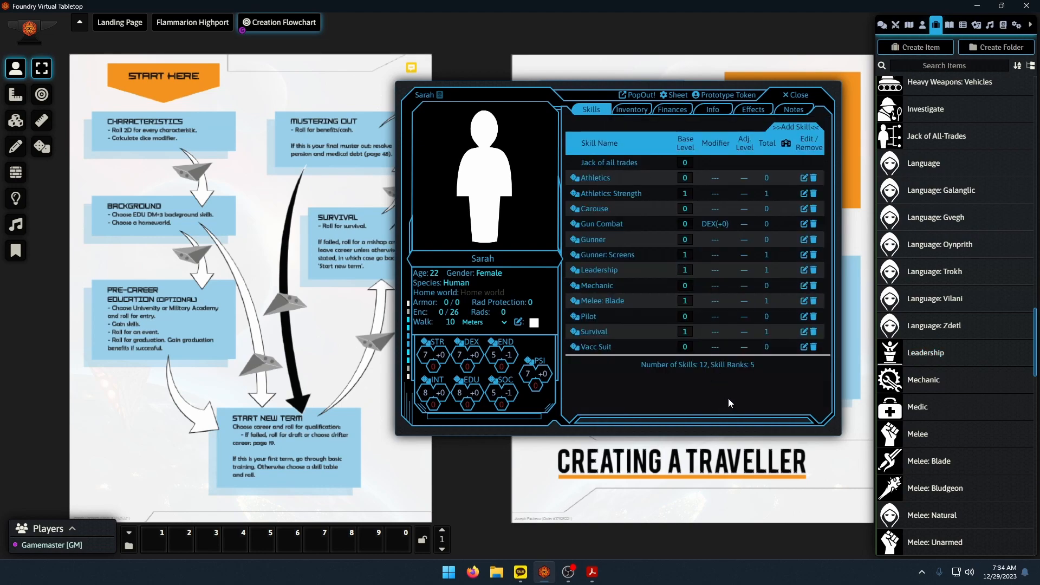
Review the Navy ranks and the Skills and Training tables in the rulebook, and return to Foundry's chat log of rolls.
{"action": "left_click", "coordinate": [592, 571]}
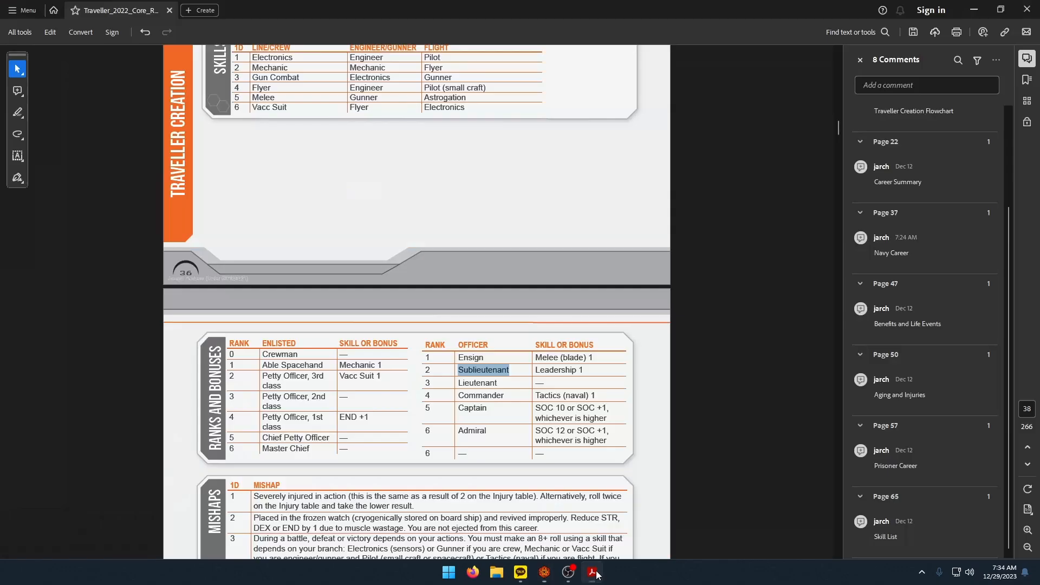
{"action": "scroll", "coordinate": [585, 441], "scroll_direction": "up", "scroll_amount": 3}
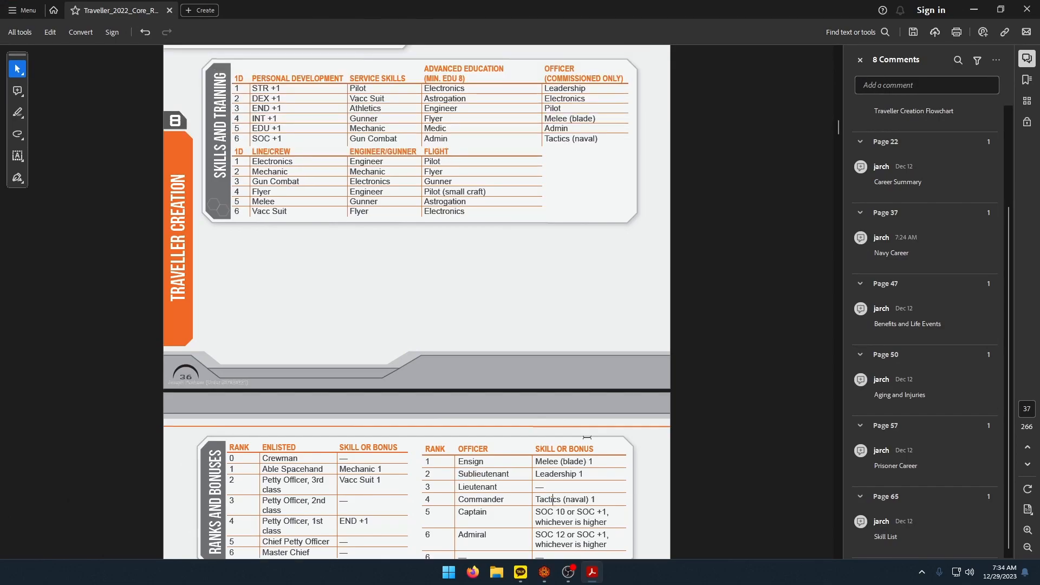
{"action": "scroll", "coordinate": [600, 450], "scroll_direction": "up", "scroll_amount": 8}
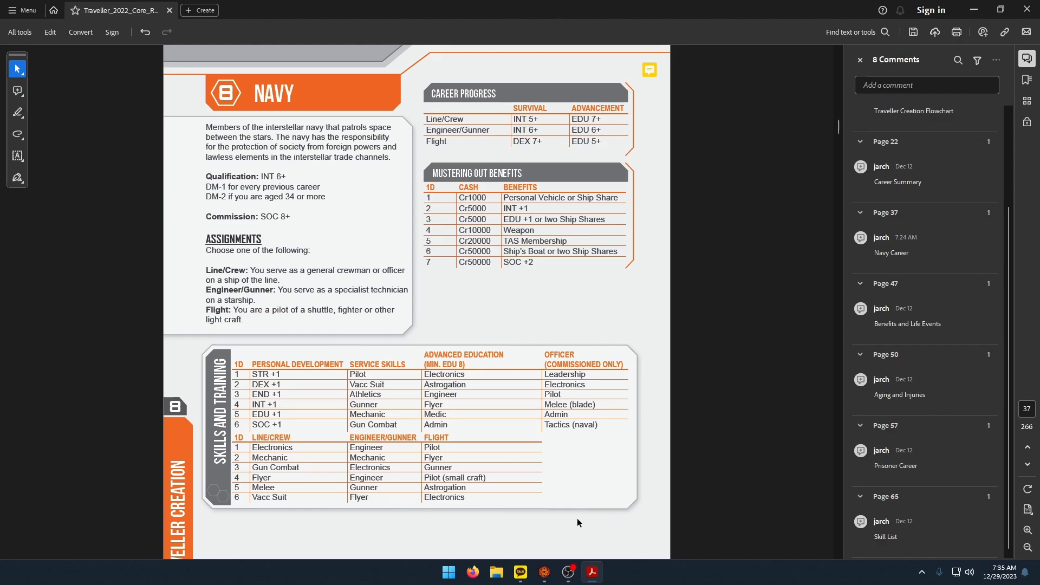
{"action": "mouse_move", "coordinate": [545, 573]}
{"action": "left_click", "coordinate": [545, 573]}
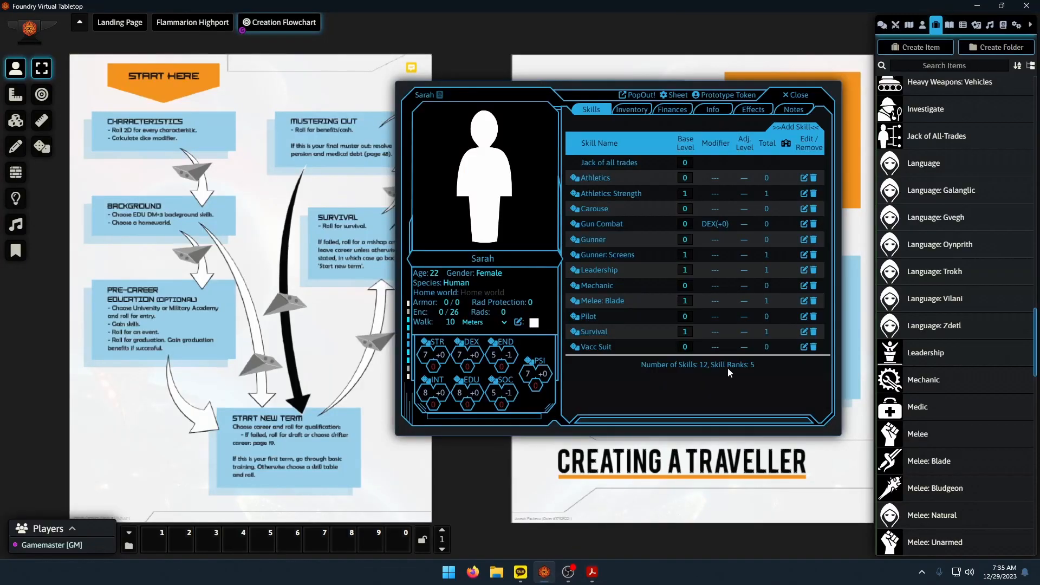
{"action": "left_click", "coordinate": [883, 25]}
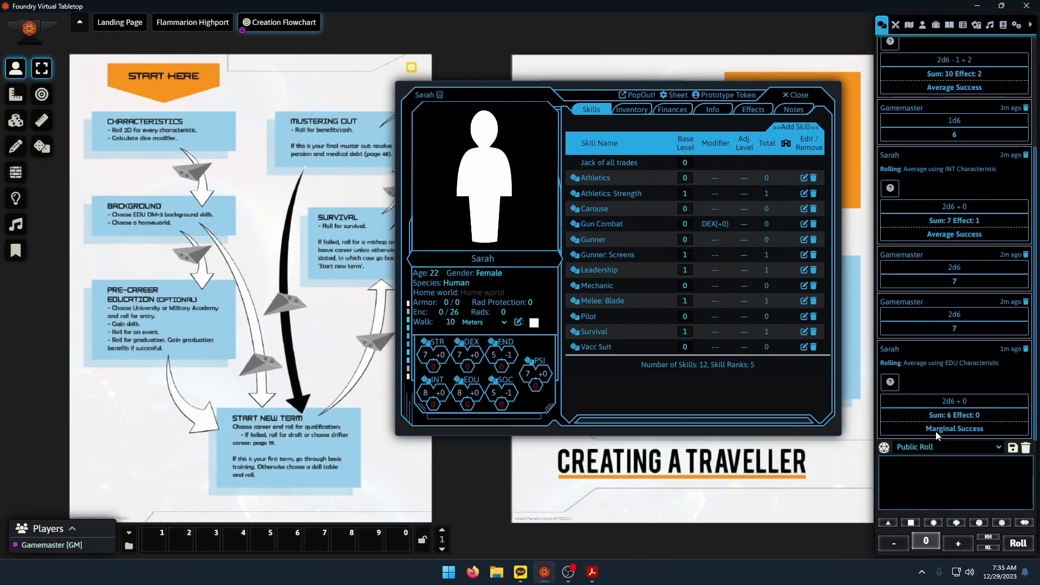
Read the rulebook's Skills and Training and Advancement rules, and compare them with the character's skill list in Foundry.
{"action": "left_click", "coordinate": [592, 572]}
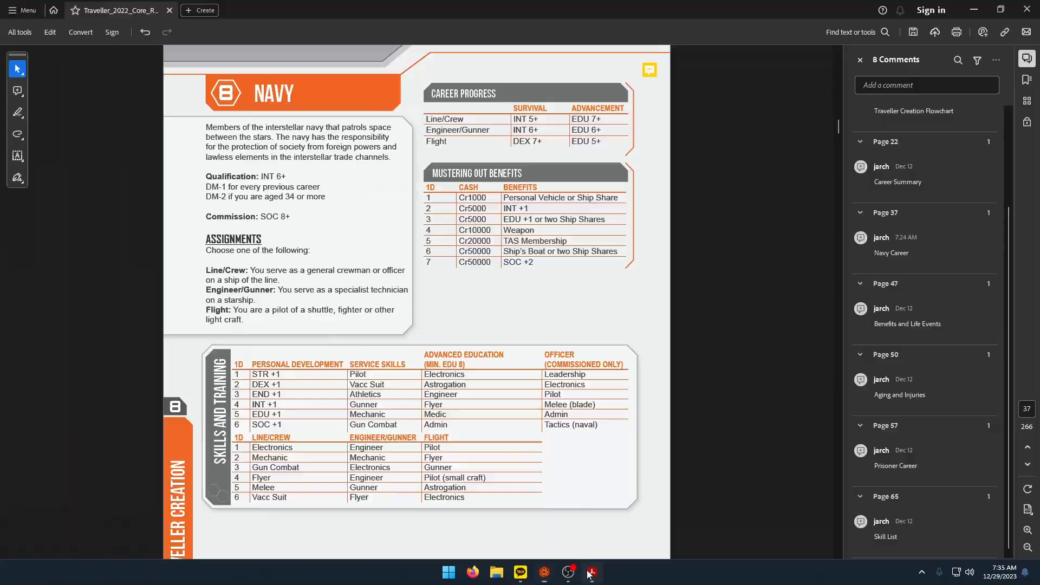
{"action": "scroll", "coordinate": [453, 368], "scroll_direction": "up", "scroll_amount": 2}
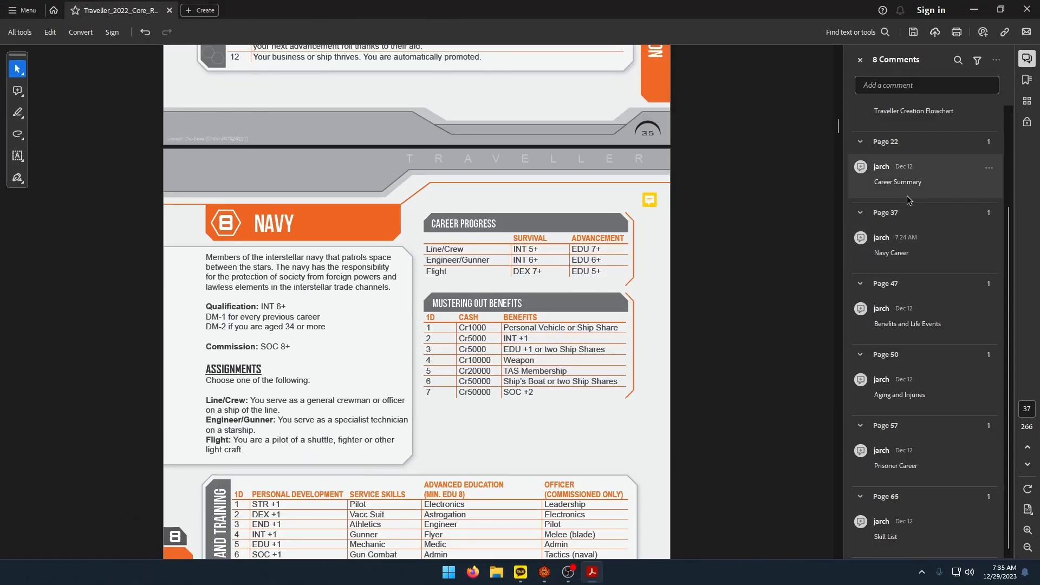
{"action": "left_click", "coordinate": [911, 179]}
{"action": "scroll", "coordinate": [620, 374], "scroll_direction": "up", "scroll_amount": 10}
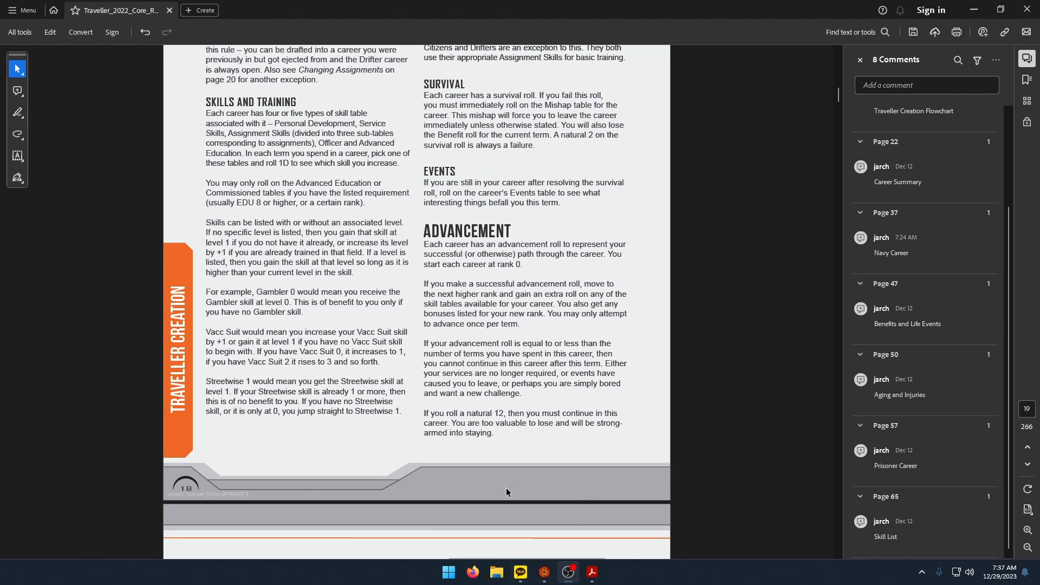
{"action": "left_click", "coordinate": [545, 572]}
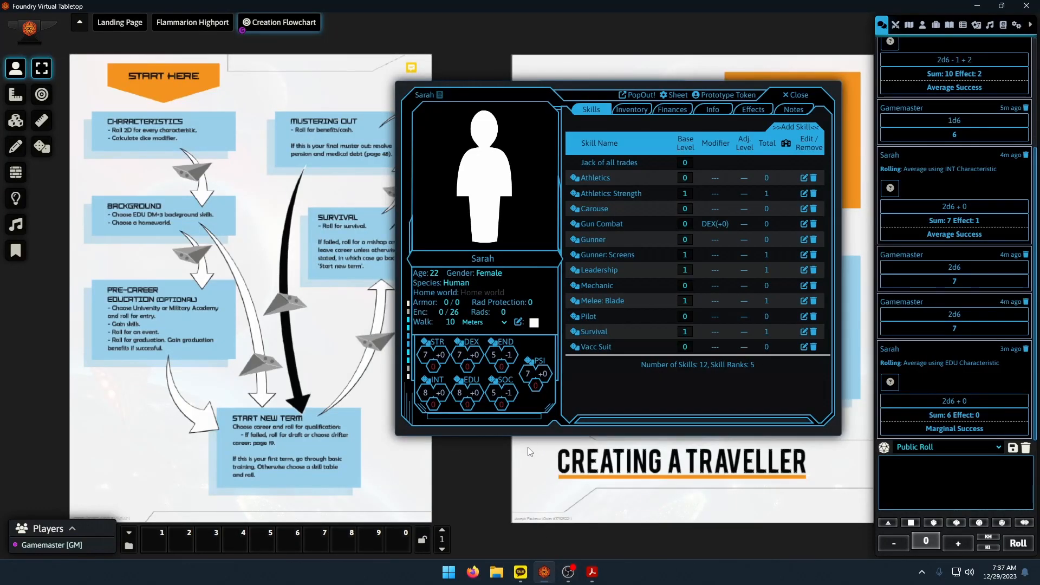
{"action": "left_click", "coordinate": [593, 573]}
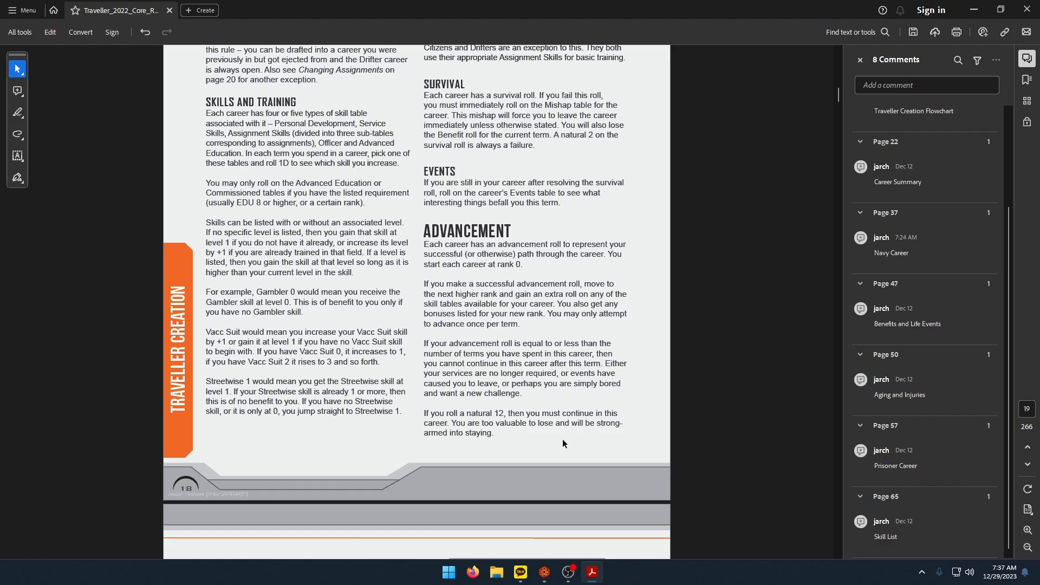
{"action": "left_click", "coordinate": [545, 573]}
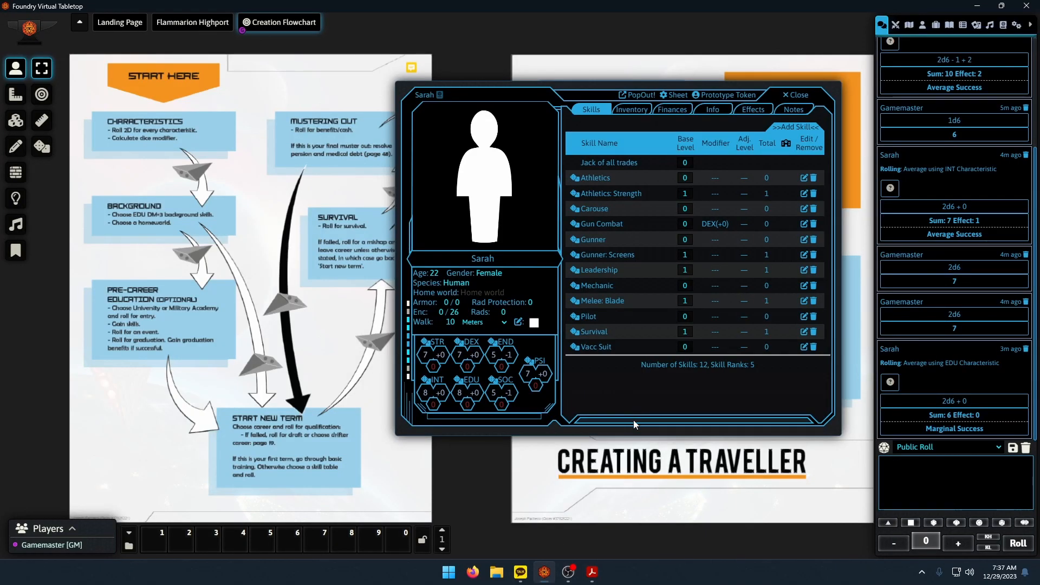
{"action": "left_click", "coordinate": [592, 573]}
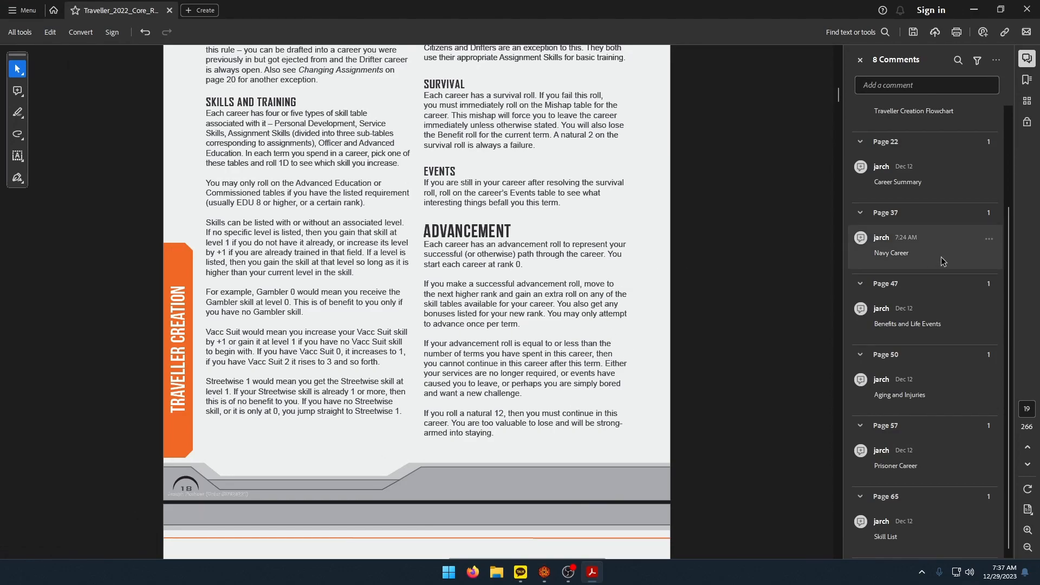
Read the rulebook's Advancement rules on continuing or leaving a career, and return to the bookmarked Navy Career page.
{"action": "left_click_drag", "start_coordinate": [425, 344], "coordinate": [530, 447]}
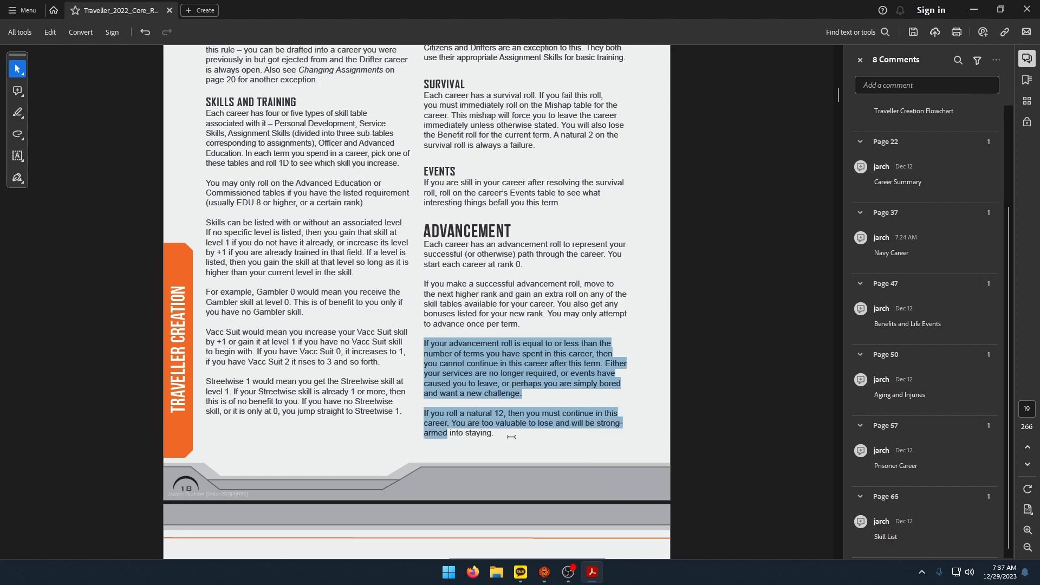
{"action": "left_click", "coordinate": [511, 437]}
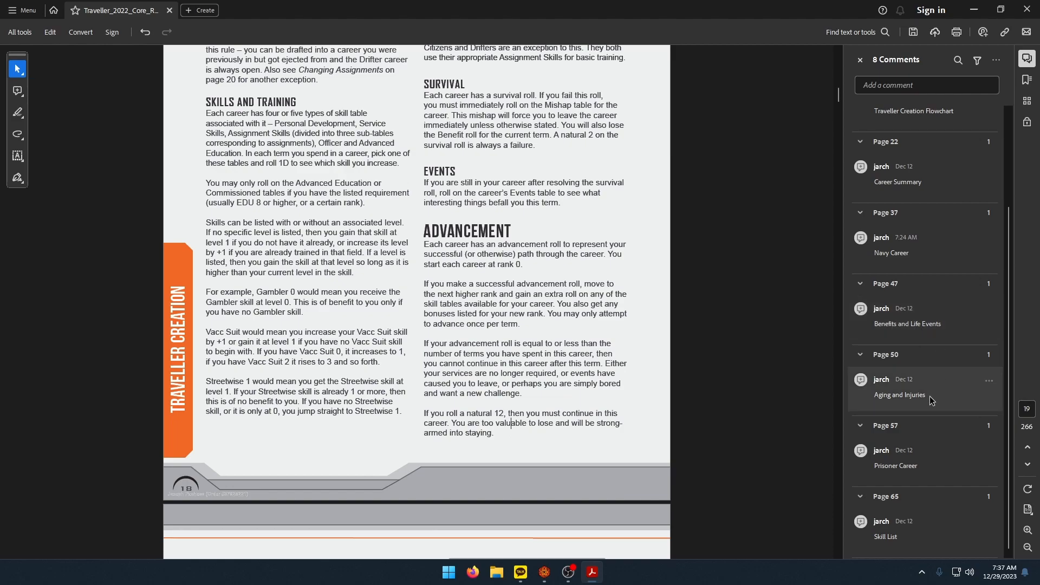
{"action": "scroll", "coordinate": [913, 353], "scroll_direction": "up", "scroll_amount": 1}
{"action": "left_click", "coordinate": [902, 304]}
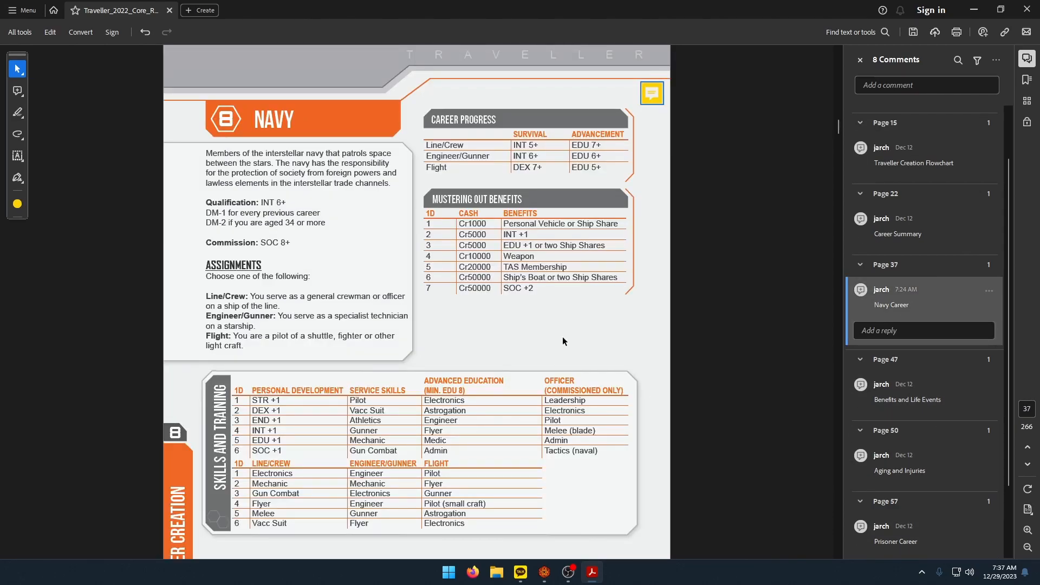
Switch to Foundry and, with the character's descriptive information open, set the character's age to 26.
{"action": "left_click", "coordinate": [544, 572]}
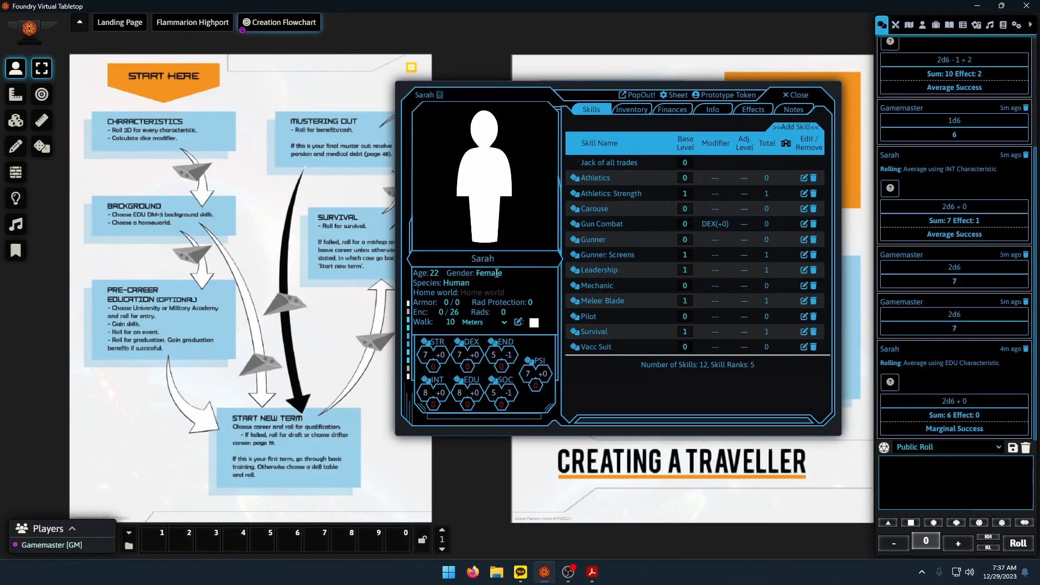
{"action": "left_click", "coordinate": [713, 110]}
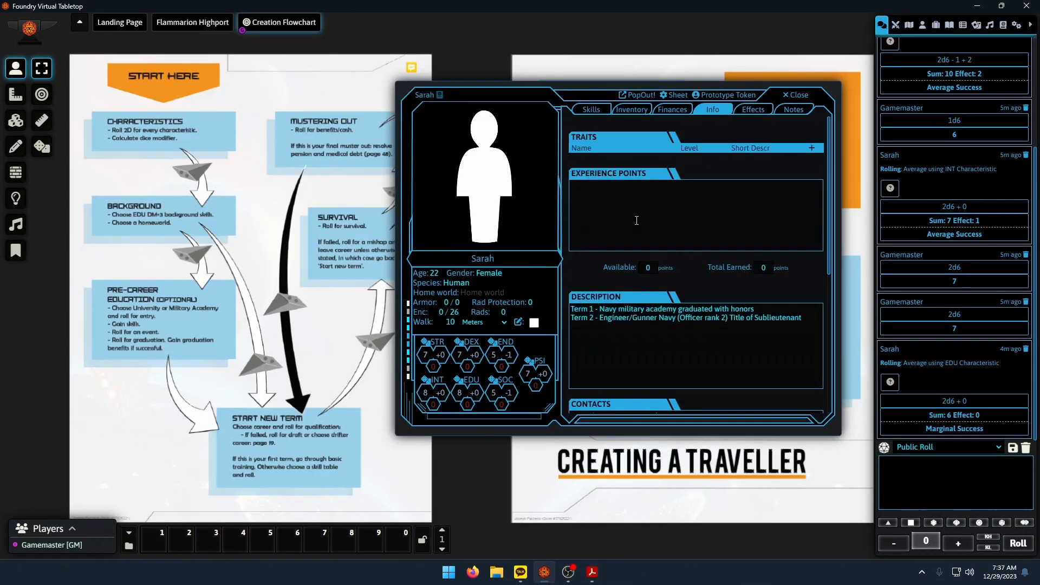
{"action": "double_click", "coordinate": [434, 273]}
{"action": "type", "text": "26"}
{"action": "left_click", "coordinate": [730, 346]}
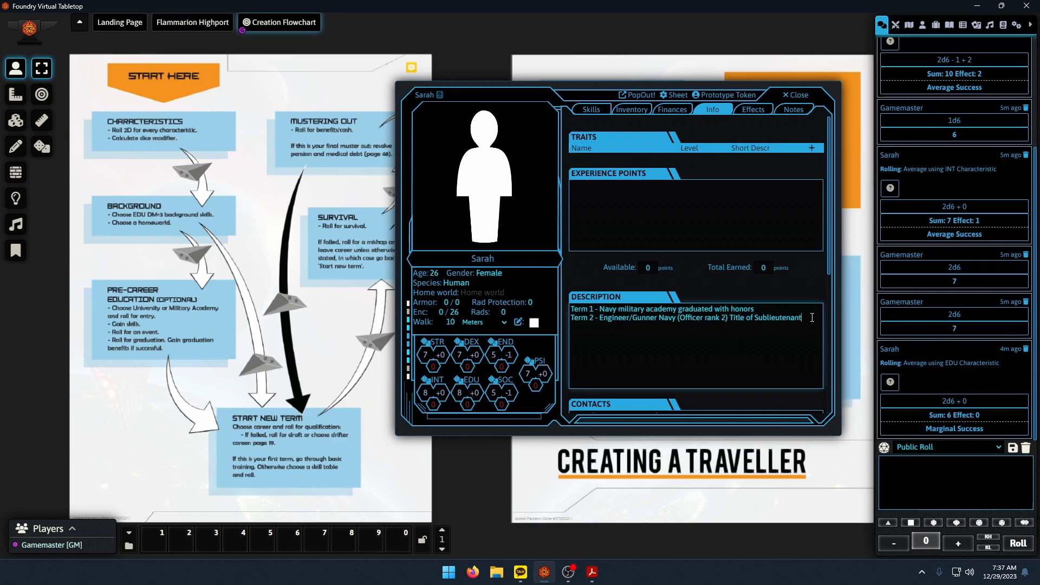
Add the line "Term 3 - Engineer/Gunner Navy (Officer rank ) Title of" to the character's description, leaving the rank number and title blank.
{"action": "left_click", "coordinate": [820, 386]}
{"action": "key", "text": "Return"}
{"action": "type", "text": "Term 3 - Engineer/Gunner Navy"}
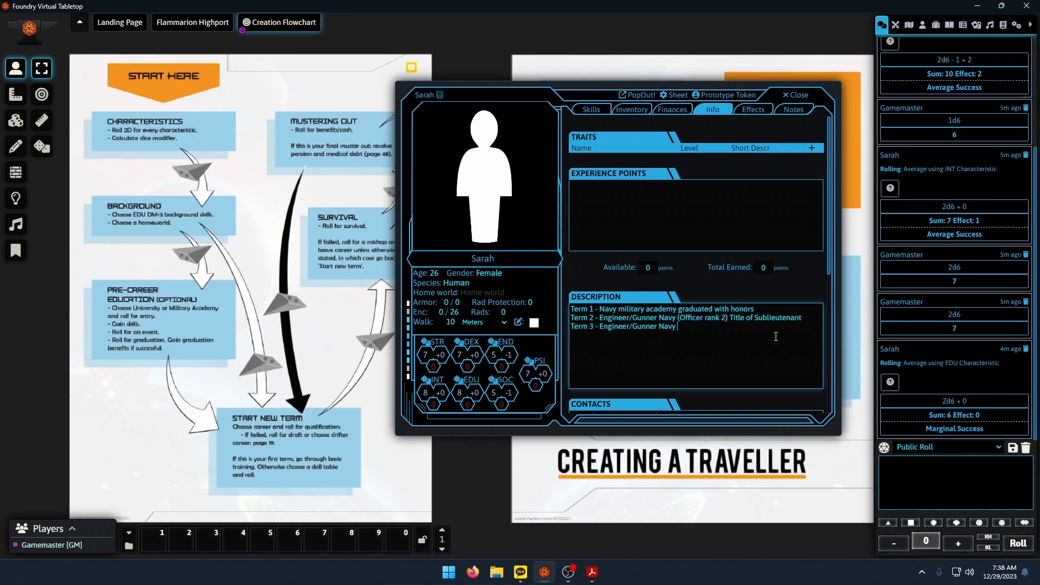
{"action": "type", "text": "rank ) Title o"}
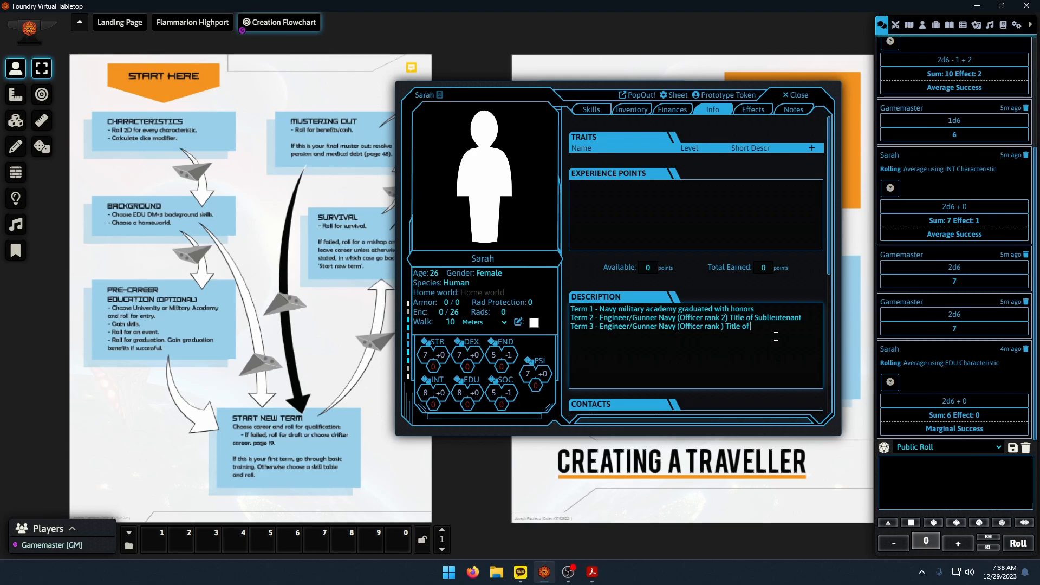
{"action": "type", "text": "f"}
Consult the rulebook's Navy Skills and Training tables, roll 1d6 in Foundry, and look up the rolled skill in the Officer column.
{"action": "left_click", "coordinate": [592, 572]}
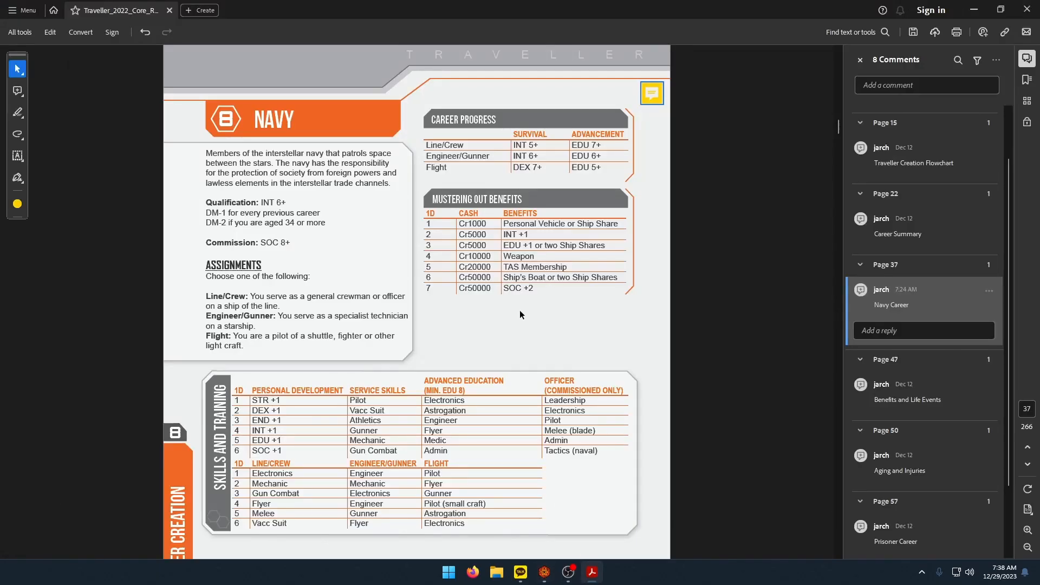
{"action": "scroll", "coordinate": [503, 313], "scroll_direction": "down", "scroll_amount": 2}
{"action": "scroll", "coordinate": [502, 313], "scroll_direction": "down", "scroll_amount": 2}
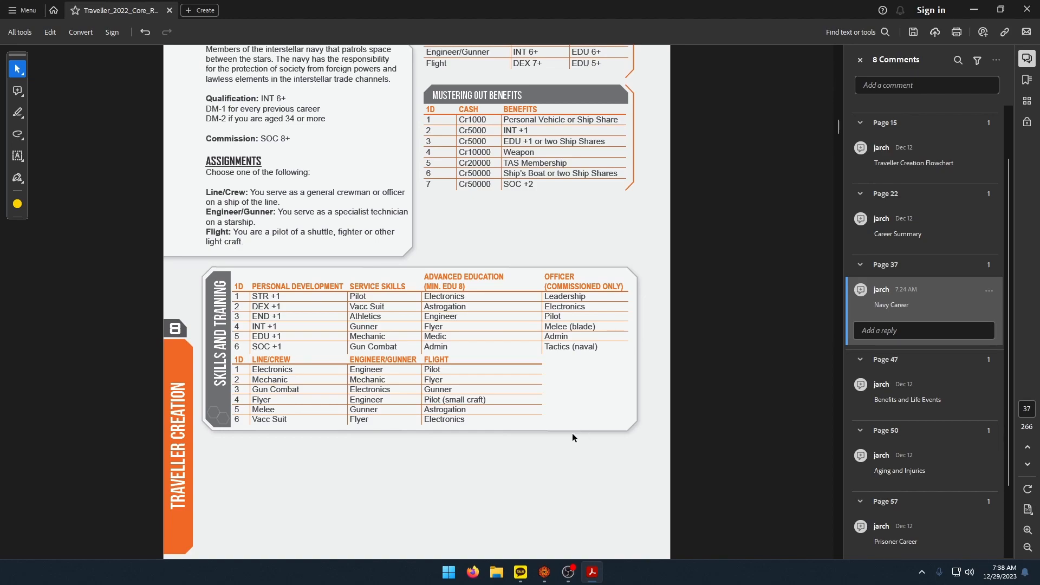
{"action": "left_click", "coordinate": [544, 572]}
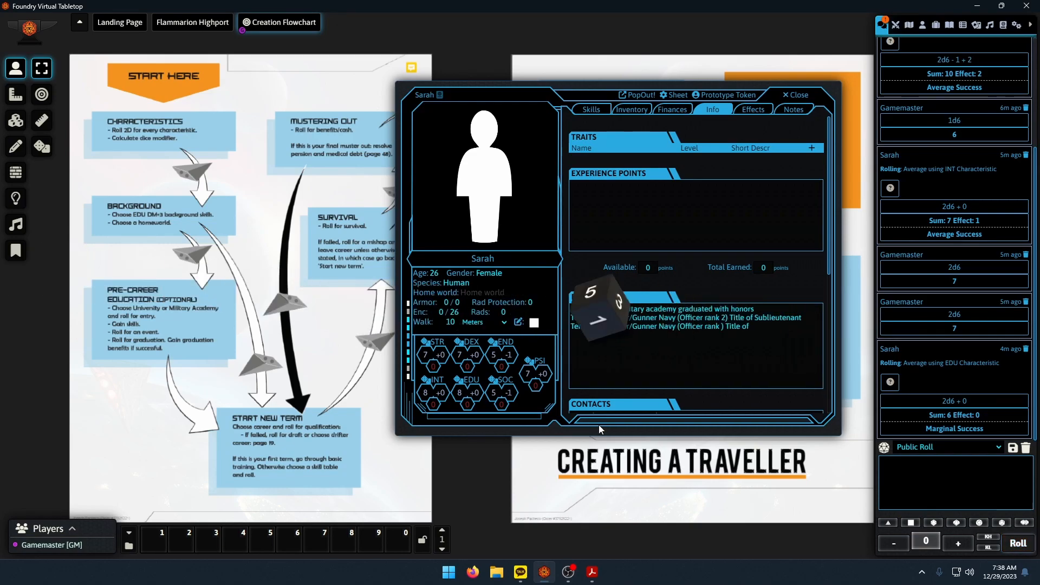
{"action": "left_click", "coordinate": [592, 575]}
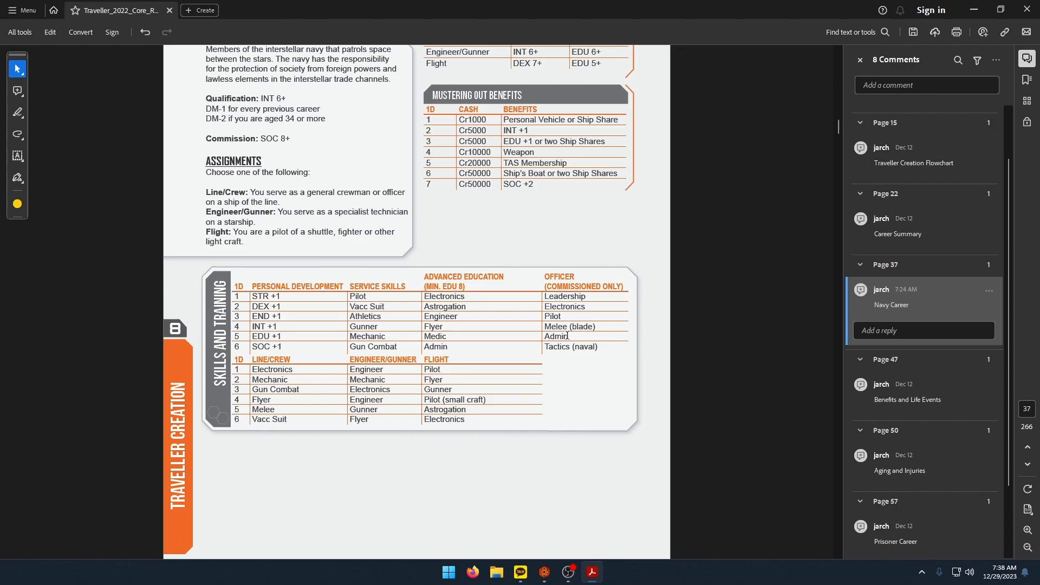
{"action": "left_click", "coordinate": [545, 572]}
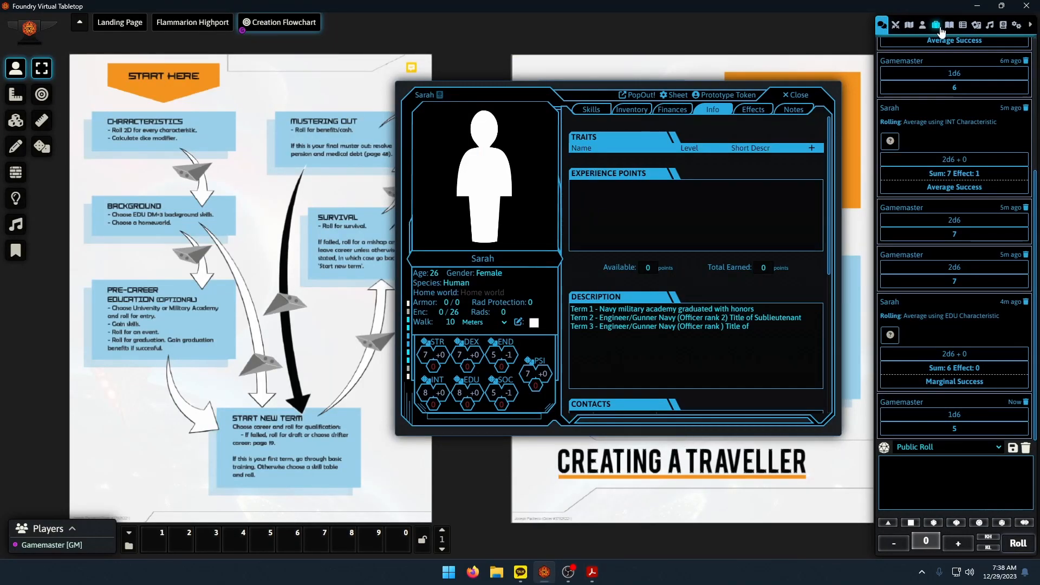
Add the Administration (Admin) skill from the MGT2 Skills items to the character and set its base level to 1.
{"action": "left_click", "coordinate": [936, 24]}
{"action": "scroll", "coordinate": [954, 184], "scroll_direction": "up", "scroll_amount": 8}
{"action": "scroll", "coordinate": [958, 173], "scroll_direction": "up", "scroll_amount": 10}
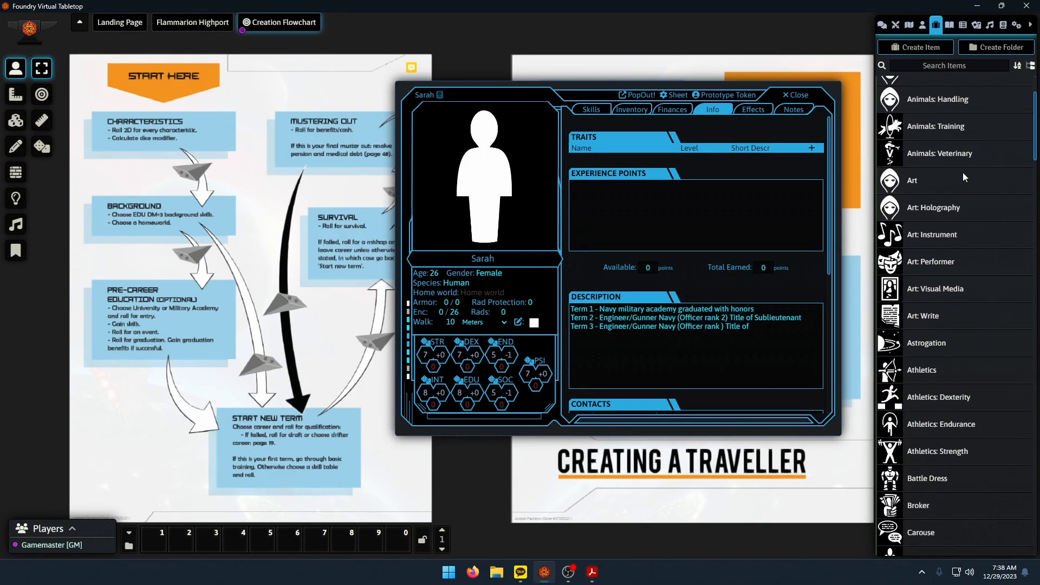
{"action": "left_click_drag", "start_coordinate": [933, 139], "coordinate": [666, 277]}
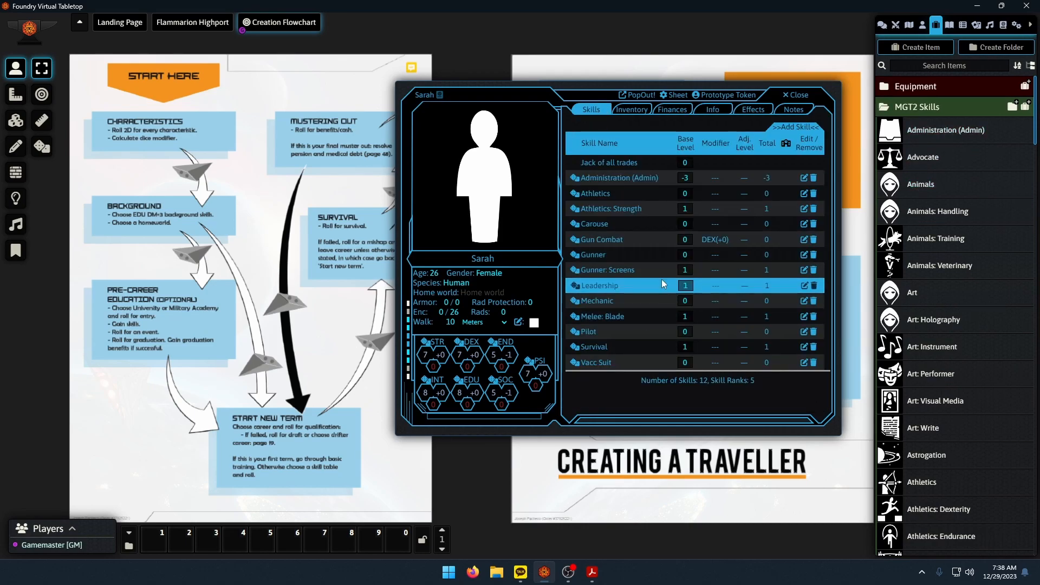
{"action": "type", "text": "1"}
{"action": "key", "text": "Return"}
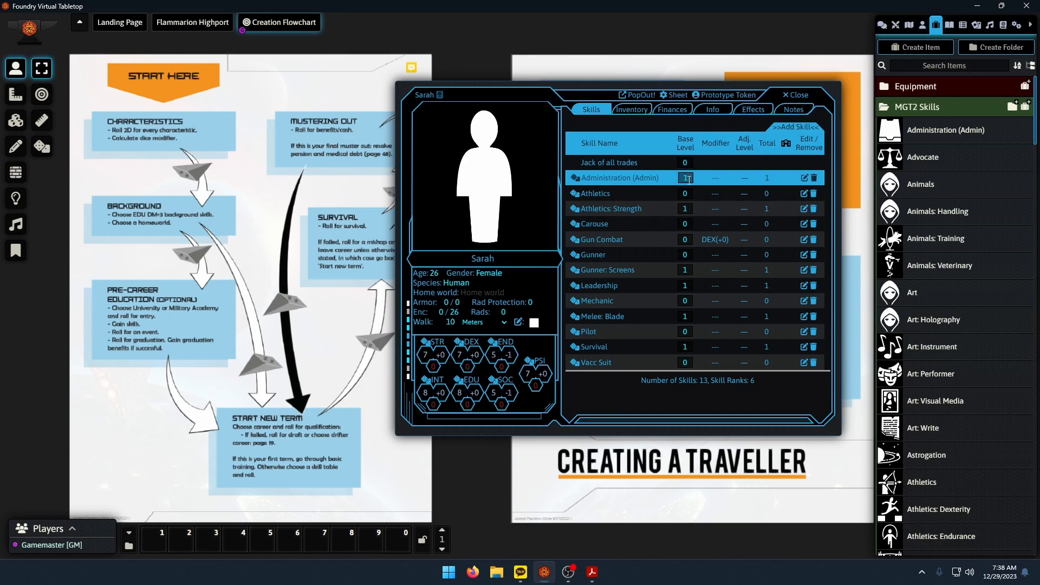
Check the Engineer/Gunner survival requirement in the rulebook and make an Average INT roll for the character in Foundry.
{"action": "left_click", "coordinate": [593, 572]}
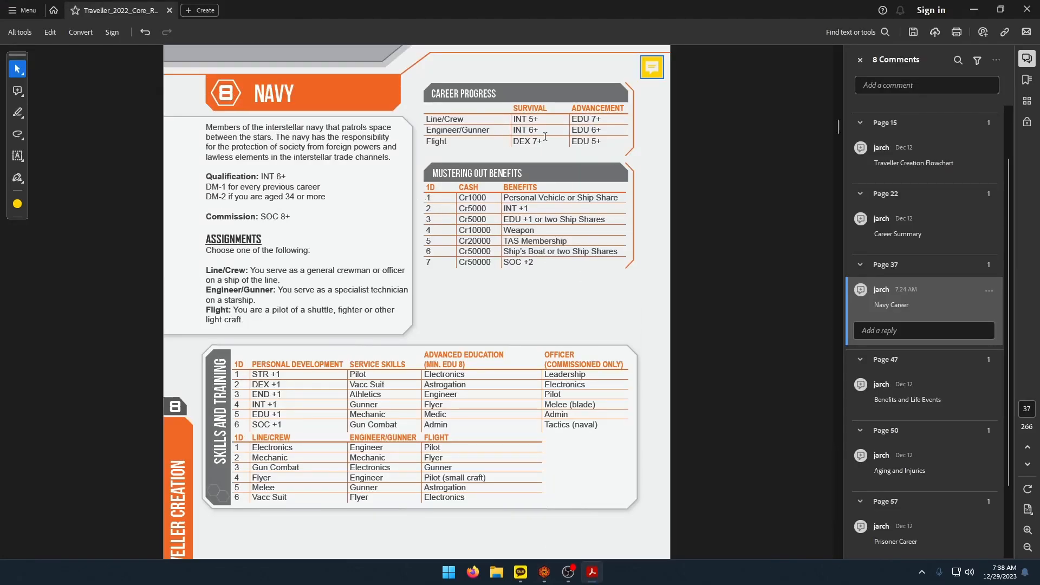
{"action": "left_click", "coordinate": [544, 570]}
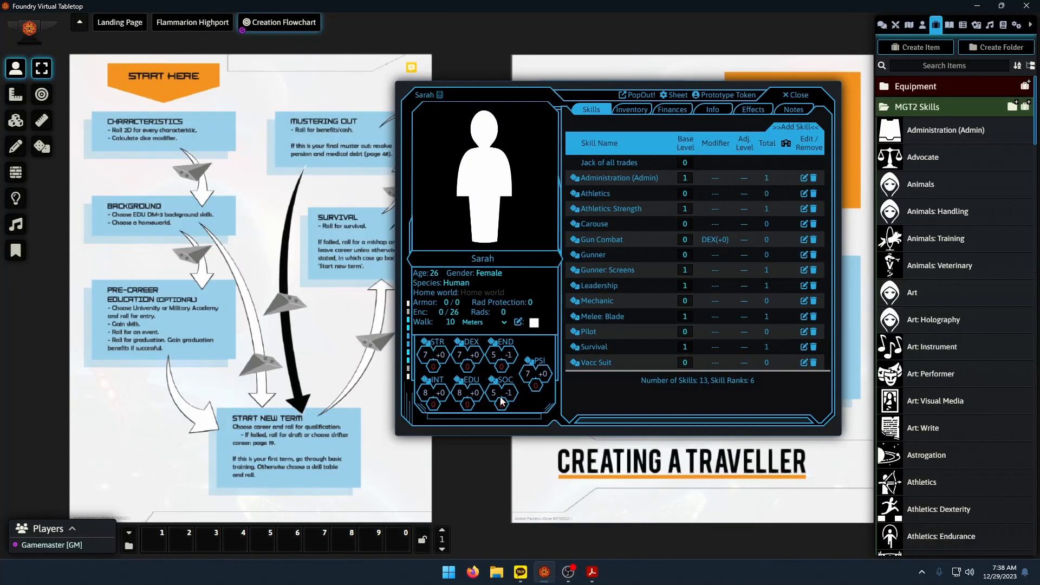
{"action": "left_click", "coordinate": [429, 381]}
{"action": "left_click", "coordinate": [516, 353]}
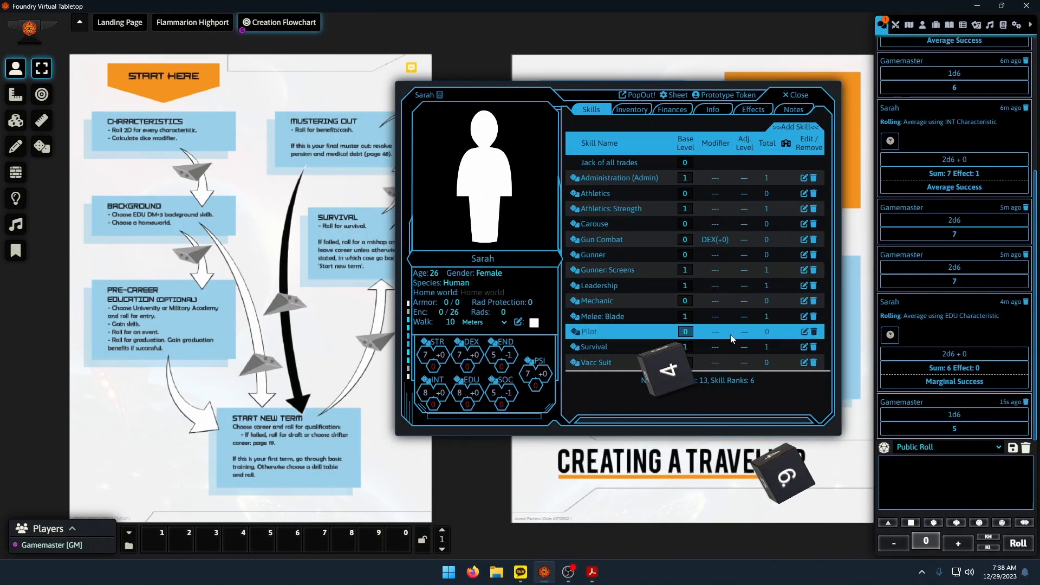
Find the Navy Events table in the rulebook, roll 2d6 in Foundry for the term's event, and look up the result.
{"action": "left_click", "coordinate": [592, 572]}
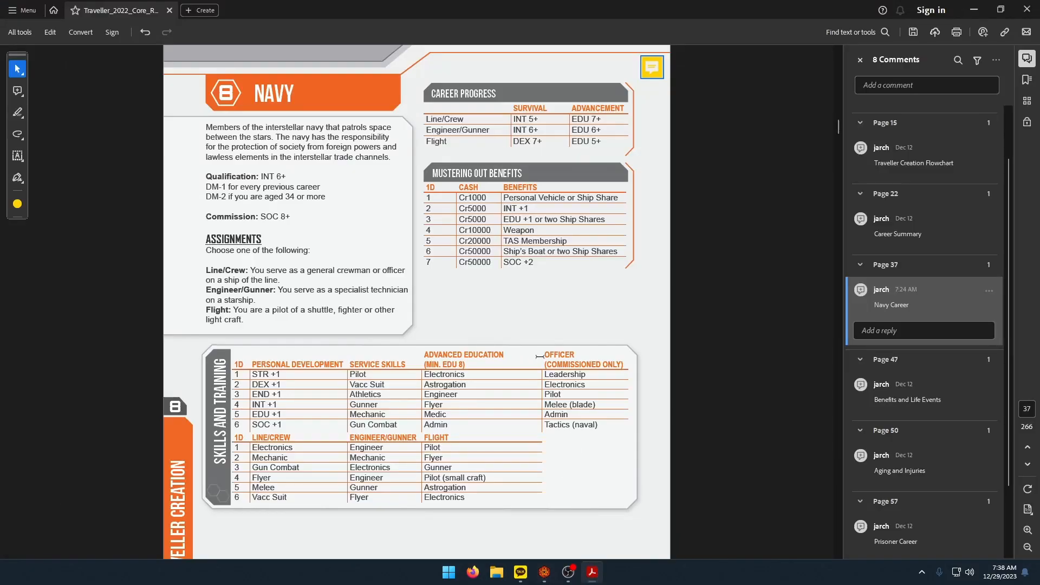
{"action": "scroll", "coordinate": [539, 356], "scroll_direction": "down", "scroll_amount": 15}
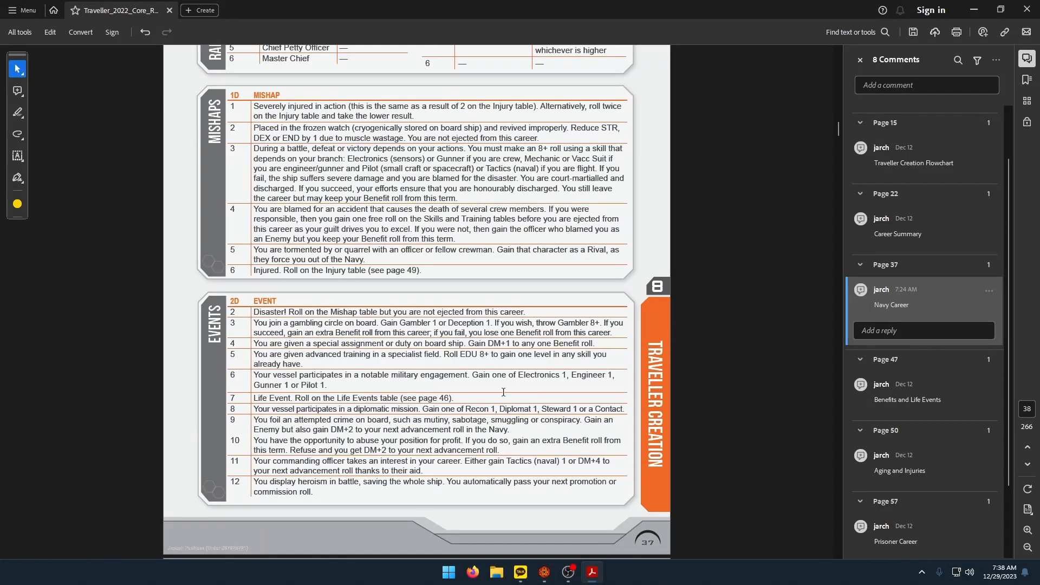
{"action": "left_click", "coordinate": [544, 572]}
{"action": "double_click", "coordinate": [911, 524]}
{"action": "left_click", "coordinate": [1017, 548]}
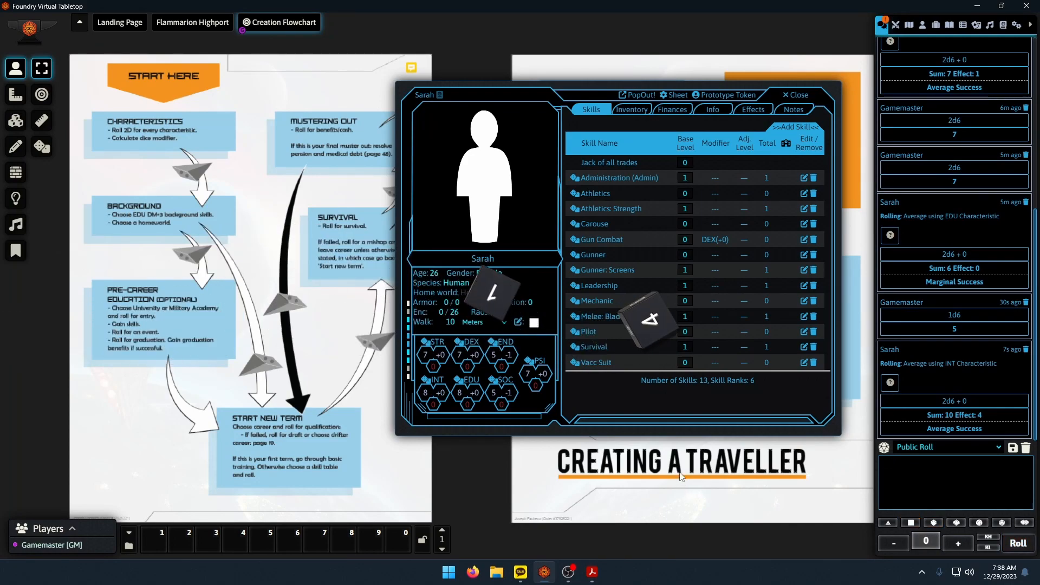
{"action": "left_click", "coordinate": [592, 573]}
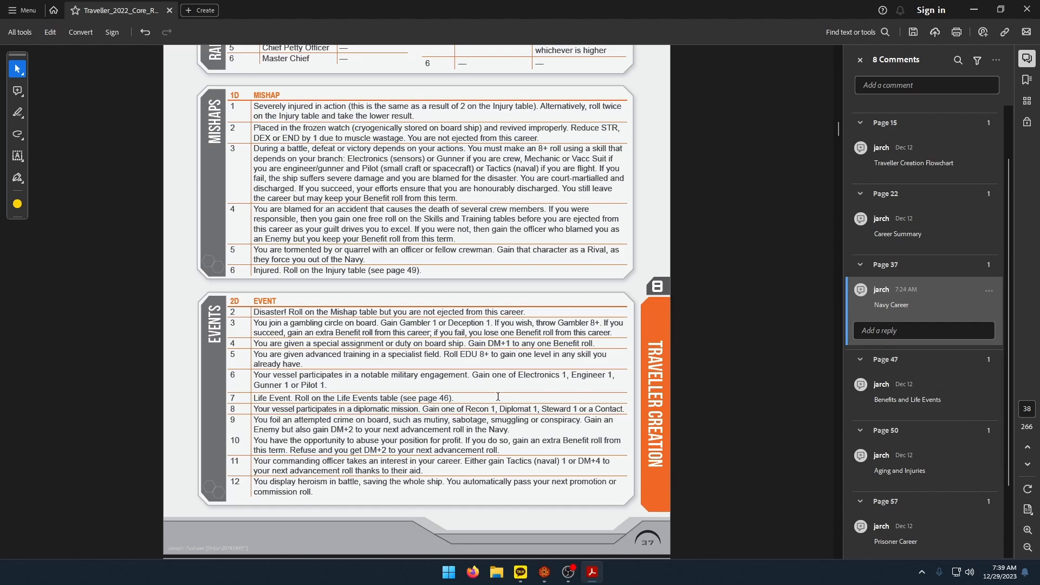
{"action": "left_click", "coordinate": [545, 572]}
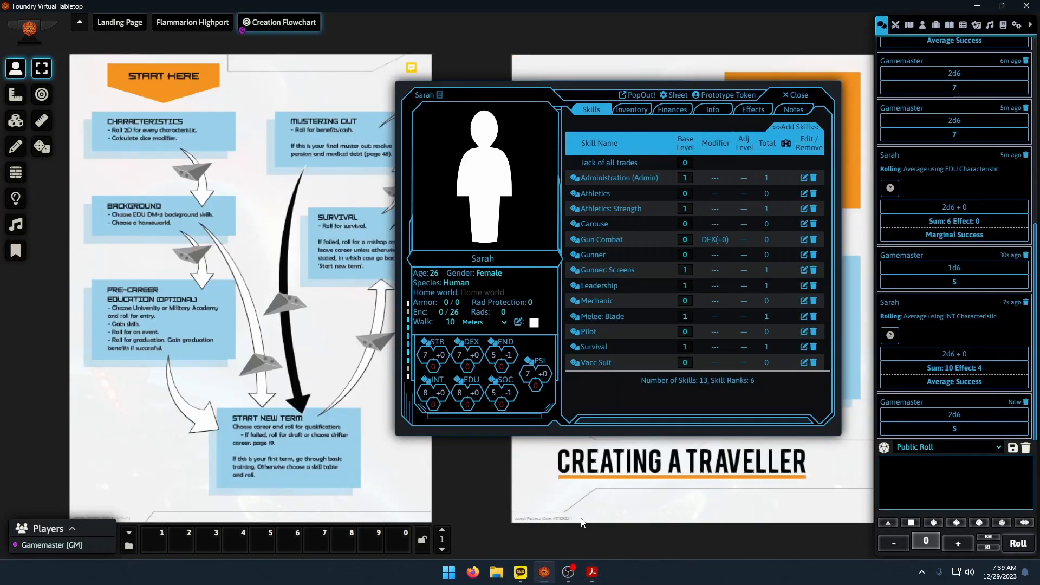
Make an EDU roll for the character's advanced training with the difficulty set to Difficult.
{"action": "left_click", "coordinate": [461, 388]}
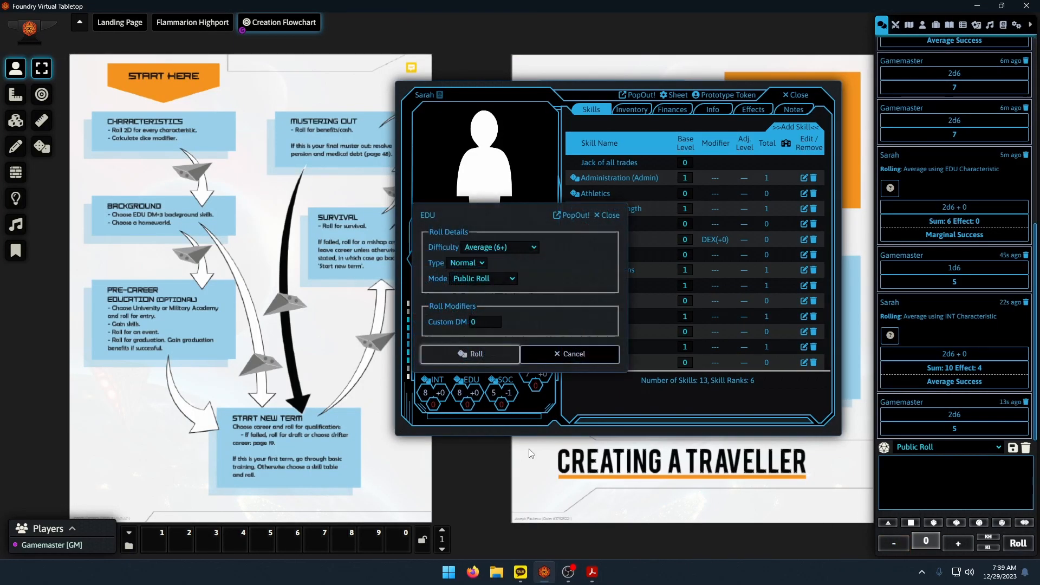
{"action": "left_click", "coordinate": [502, 247]}
{"action": "left_click", "coordinate": [499, 278]}
{"action": "left_click", "coordinate": [471, 354]}
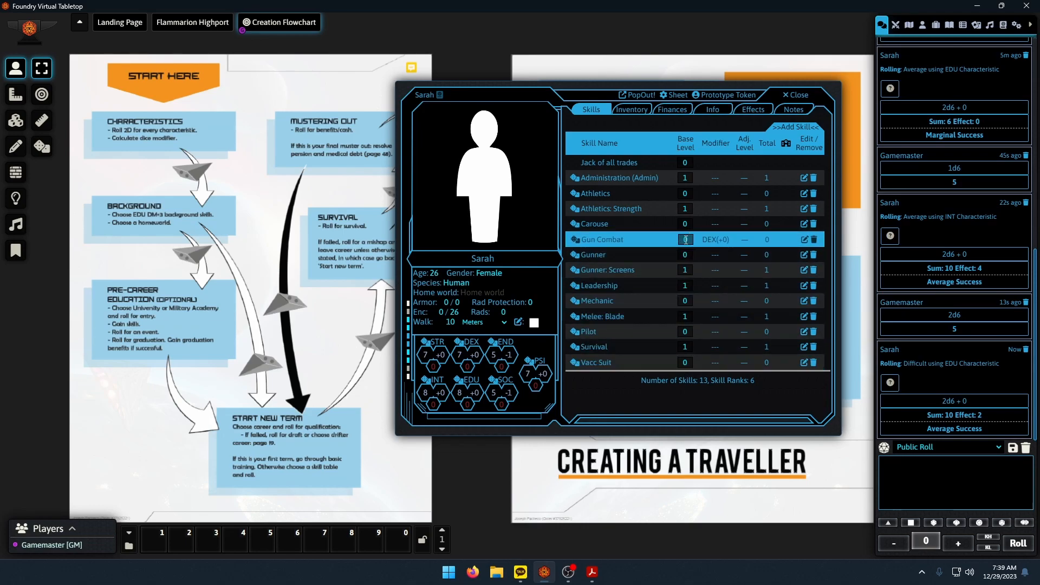
Add the Gun Combat: Energy skill from the MGT2 Skills items to the character and set its base level to 1.
{"action": "left_click", "coordinate": [936, 24]}
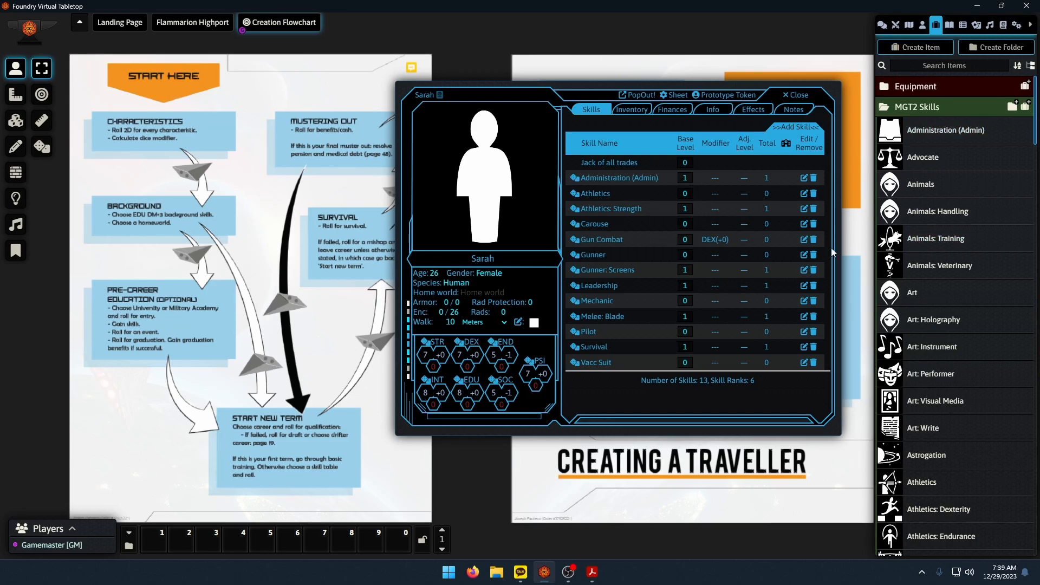
{"action": "scroll", "coordinate": [939, 324], "scroll_direction": "down", "scroll_amount": 15}
{"action": "scroll", "coordinate": [939, 323], "scroll_direction": "down", "scroll_amount": 3}
{"action": "scroll", "coordinate": [938, 318], "scroll_direction": "up", "scroll_amount": 7}
{"action": "scroll", "coordinate": [936, 323], "scroll_direction": "down", "scroll_amount": 12}
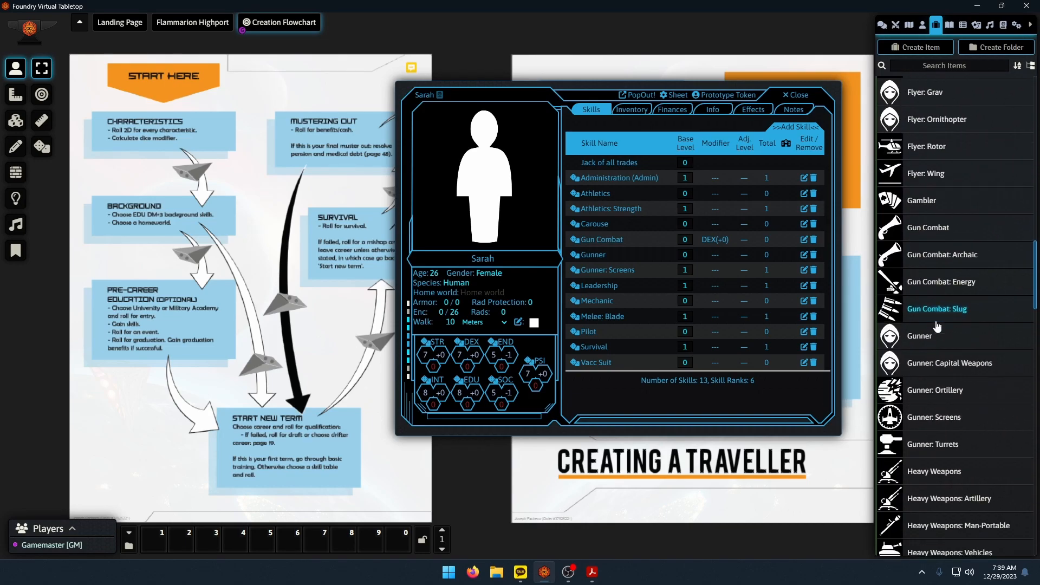
{"action": "scroll", "coordinate": [936, 323], "scroll_direction": "up", "scroll_amount": 3}
{"action": "scroll", "coordinate": [937, 327], "scroll_direction": "up", "scroll_amount": 4}
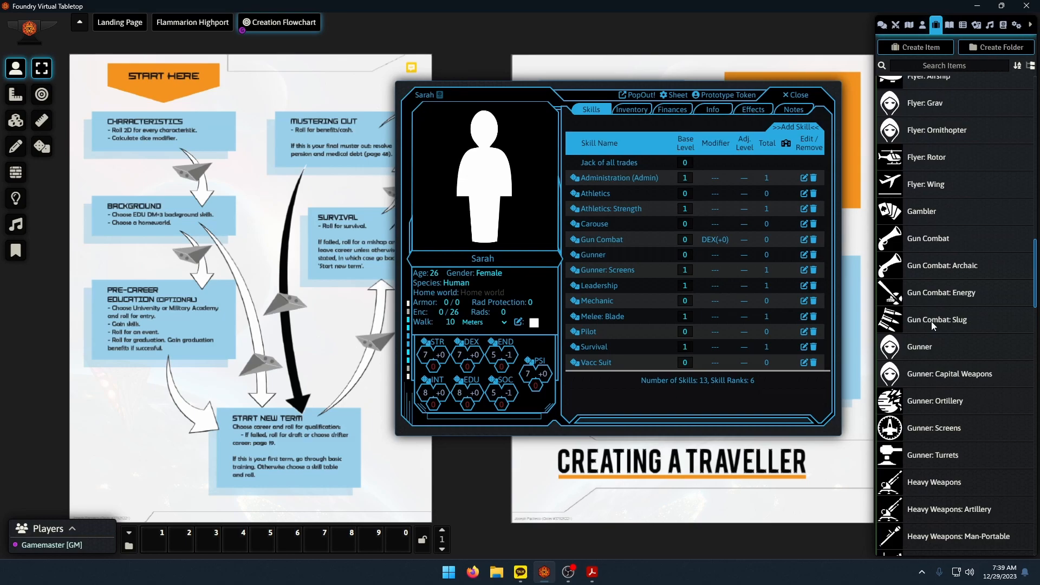
{"action": "left_click_drag", "start_coordinate": [934, 293], "coordinate": [675, 302]}
{"action": "left_click", "coordinate": [686, 255]}
{"action": "type", "text": "1"}
{"action": "left_click", "coordinate": [634, 410]}
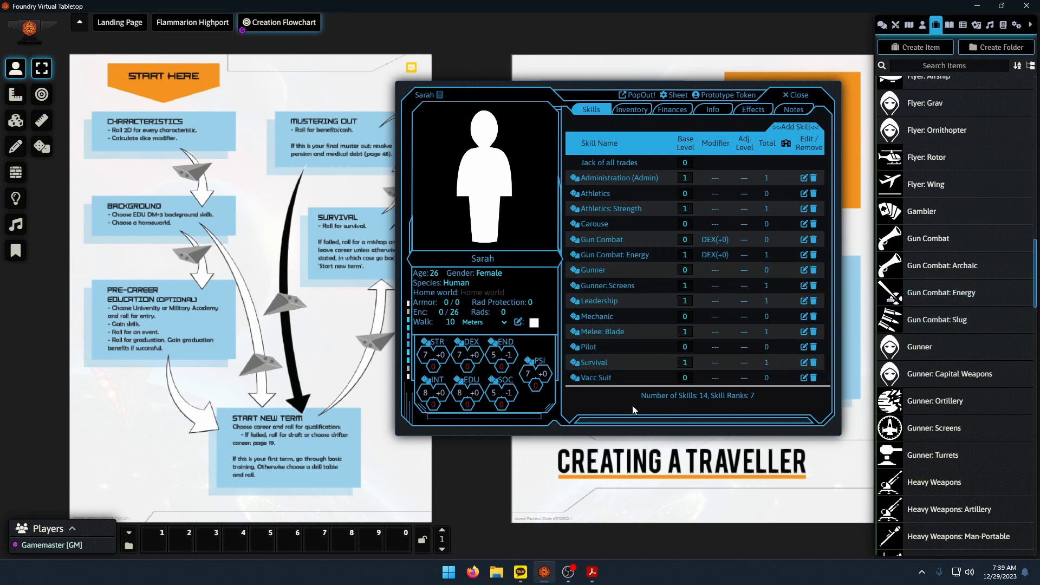
Look up the Engineer/Gunner advancement requirement in the rulebook's Navy Career Progress table and return to the character in Foundry.
{"action": "left_click", "coordinate": [586, 573]}
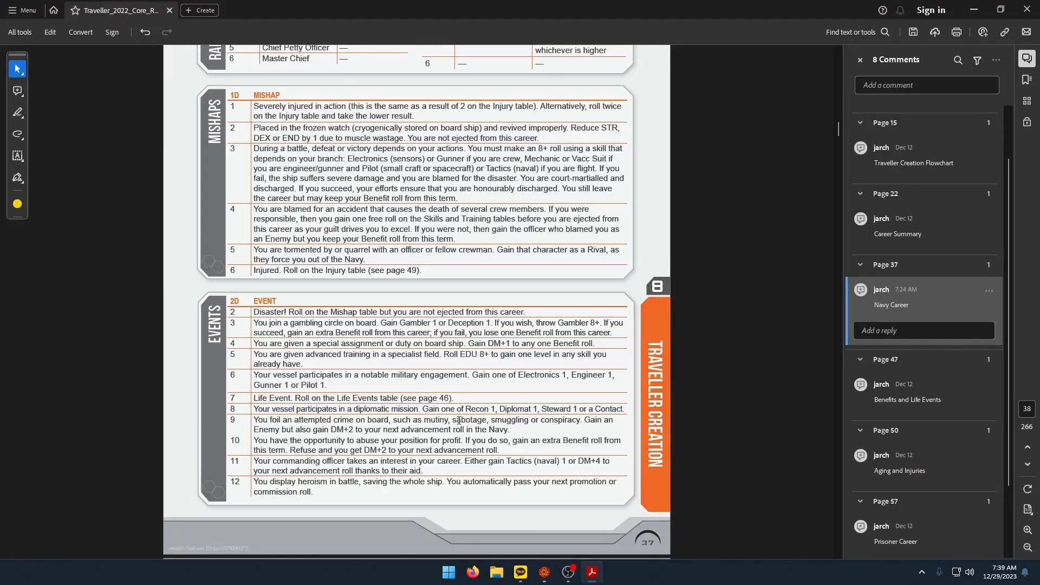
{"action": "scroll", "coordinate": [511, 406], "scroll_direction": "up", "scroll_amount": 1}
{"action": "scroll", "coordinate": [511, 405], "scroll_direction": "up", "scroll_amount": 10}
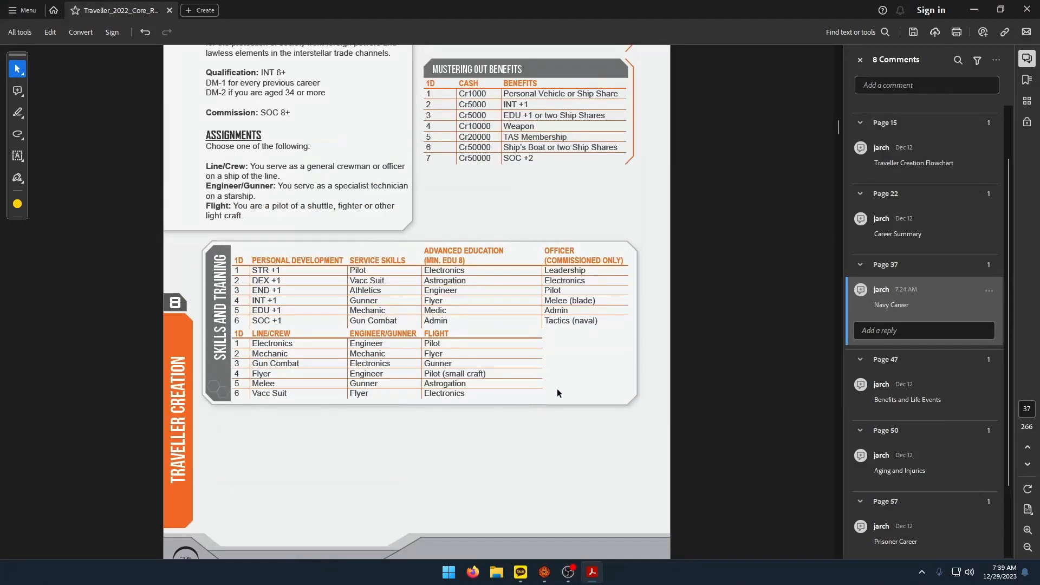
{"action": "scroll", "coordinate": [558, 391], "scroll_direction": "up", "scroll_amount": 3}
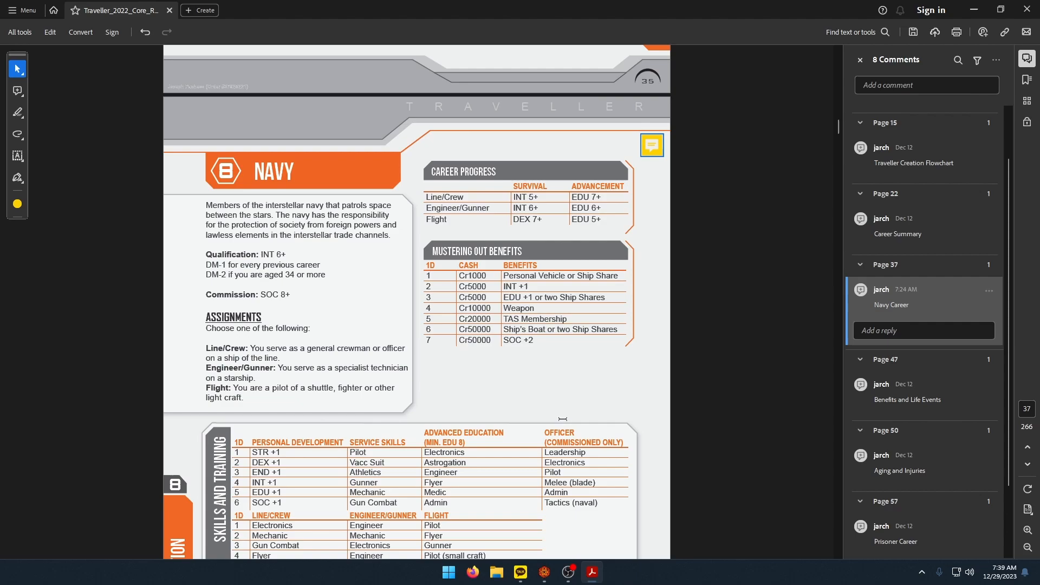
{"action": "scroll", "coordinate": [563, 419], "scroll_direction": "down", "scroll_amount": 2}
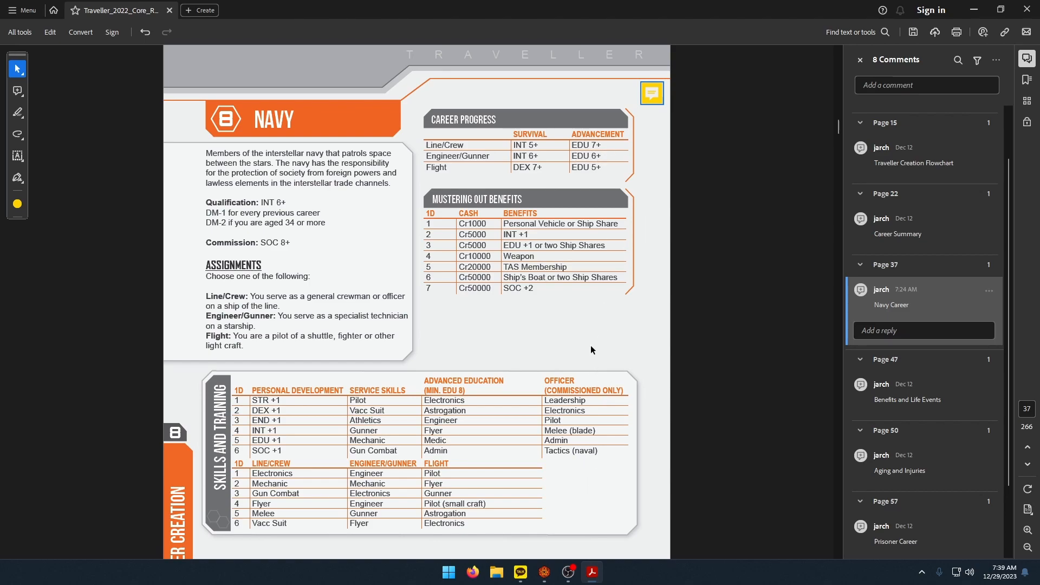
{"action": "left_click", "coordinate": [544, 572]}
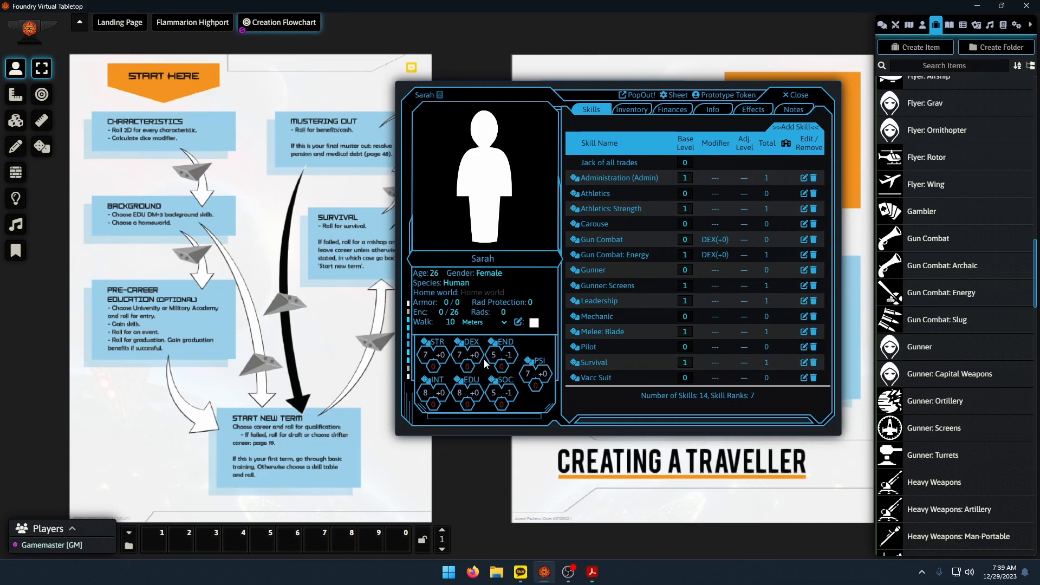
Make an EDU roll for the character's Term 3 advancement at Average (6+) difficulty.
{"action": "left_click", "coordinate": [458, 380]}
{"action": "left_click", "coordinate": [507, 248]}
{"action": "left_click", "coordinate": [507, 248]}
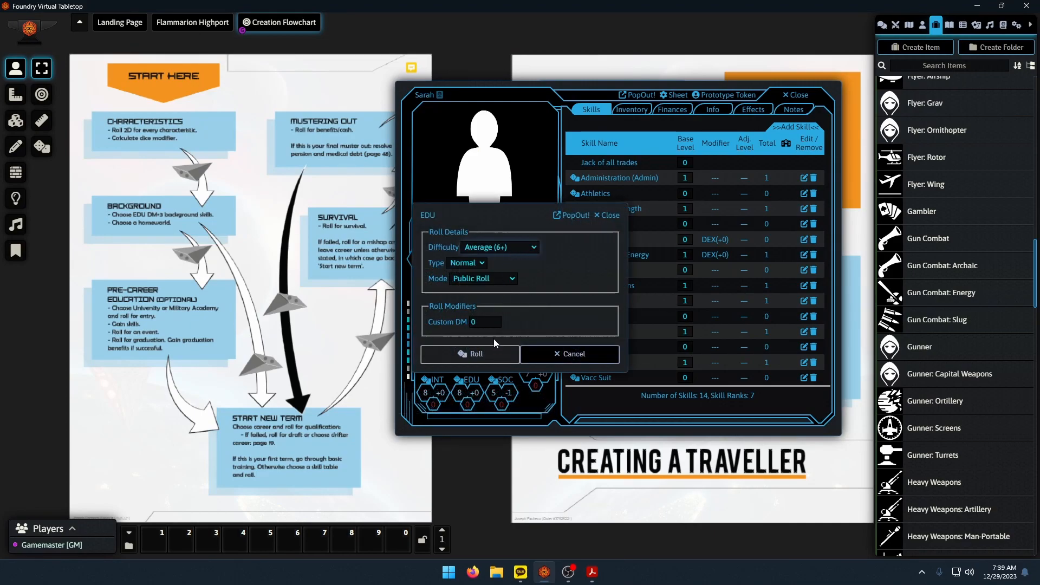
{"action": "left_click", "coordinate": [495, 353]}
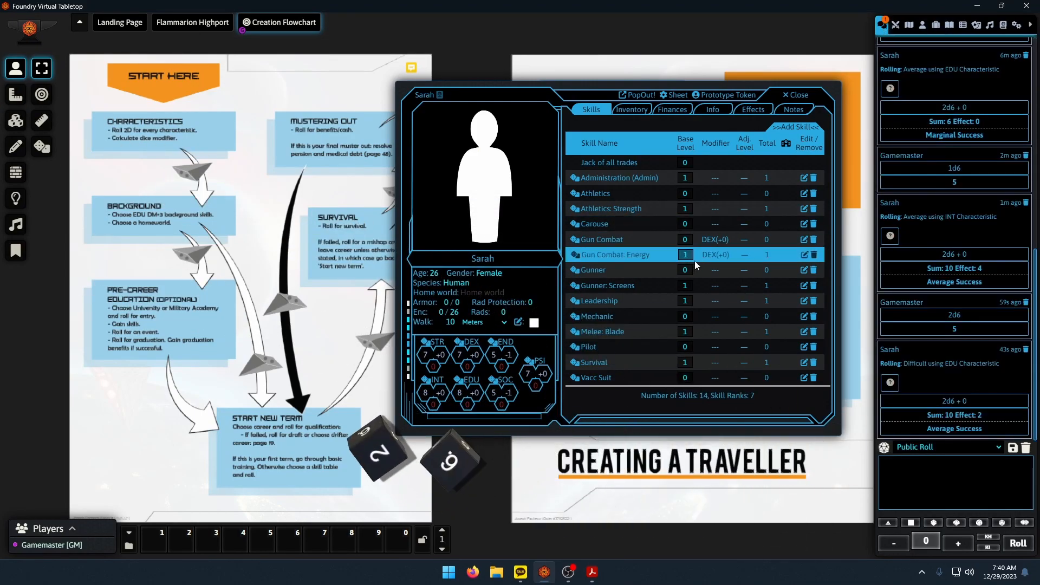
Copy the rank 3 officer title Lieutenant from the rulebook's Navy Ranks and Bonuses table into the character's Term 3 description line.
{"action": "mouse_move", "coordinate": [591, 579]}
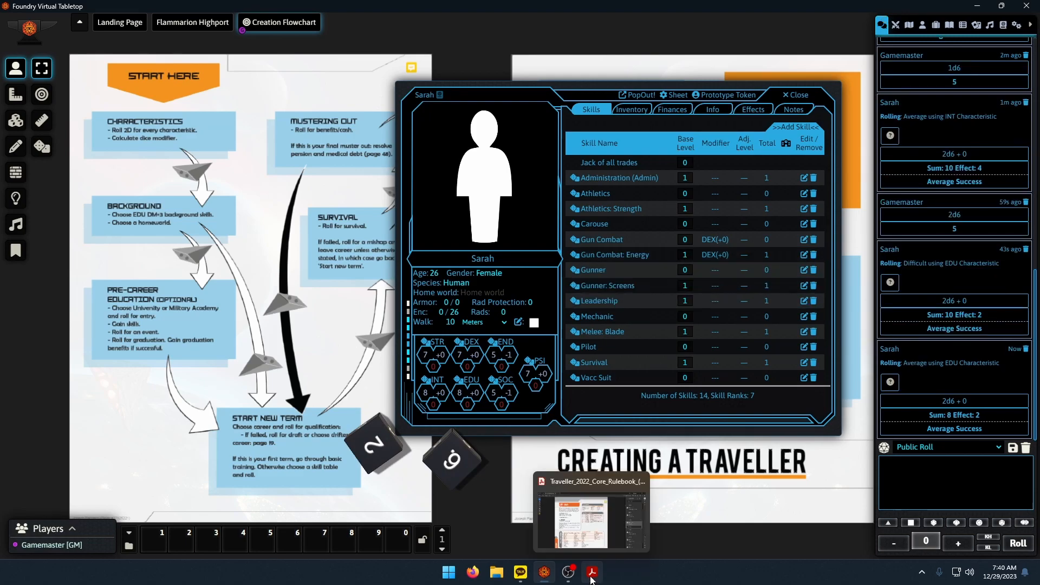
{"action": "left_click", "coordinate": [713, 109]}
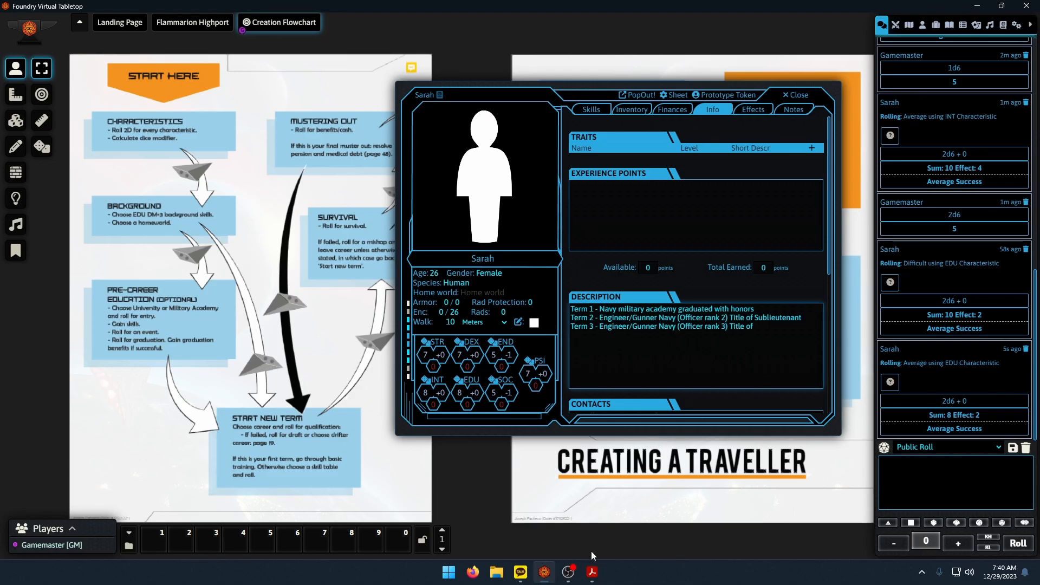
{"action": "left_click", "coordinate": [592, 573]}
{"action": "scroll", "coordinate": [609, 432], "scroll_direction": "down", "scroll_amount": 4}
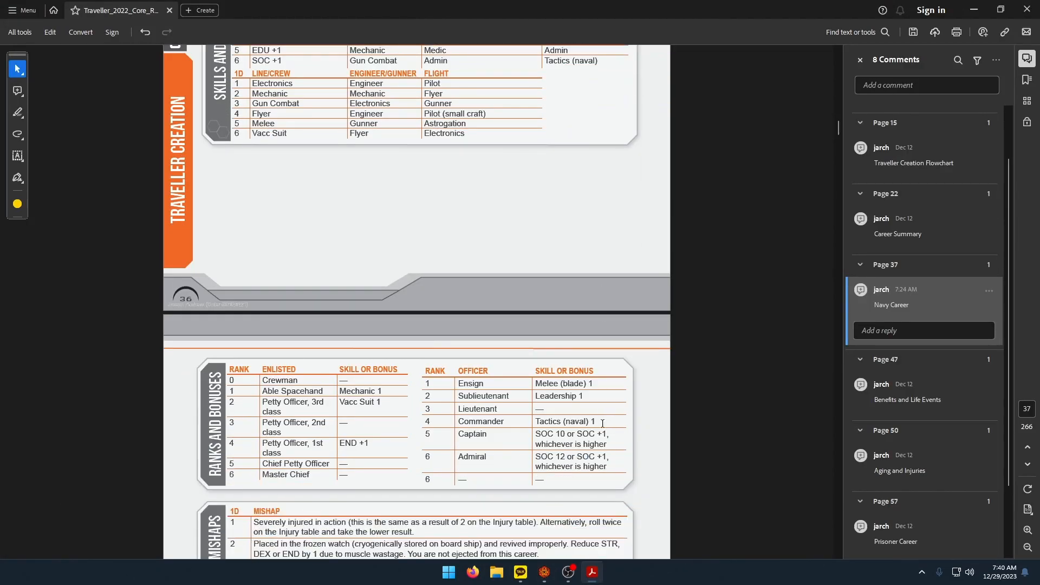
{"action": "double_click", "coordinate": [480, 409]}
{"action": "key", "text": "ctrl+c"}
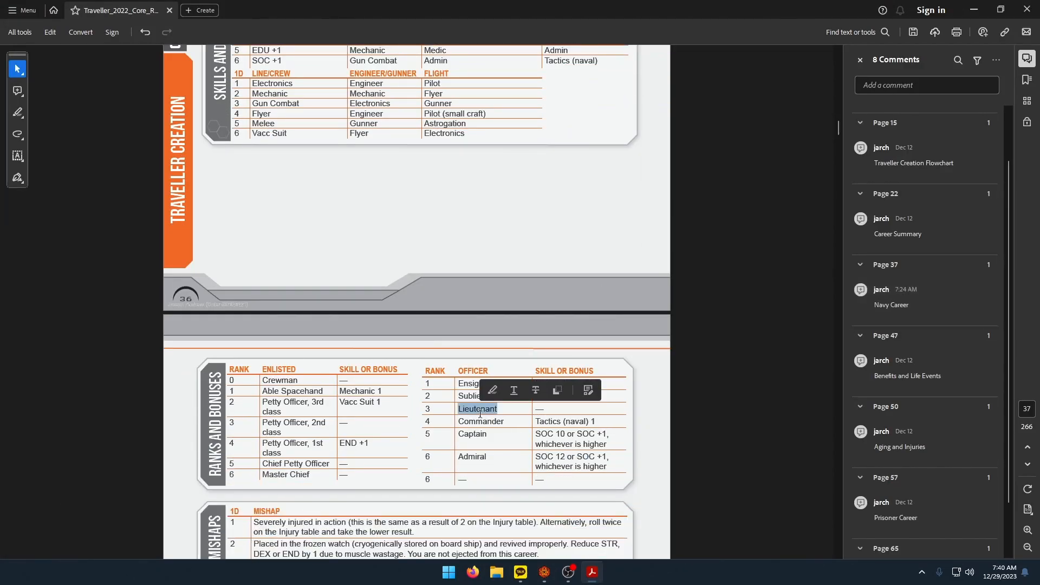
{"action": "left_click", "coordinate": [545, 572]}
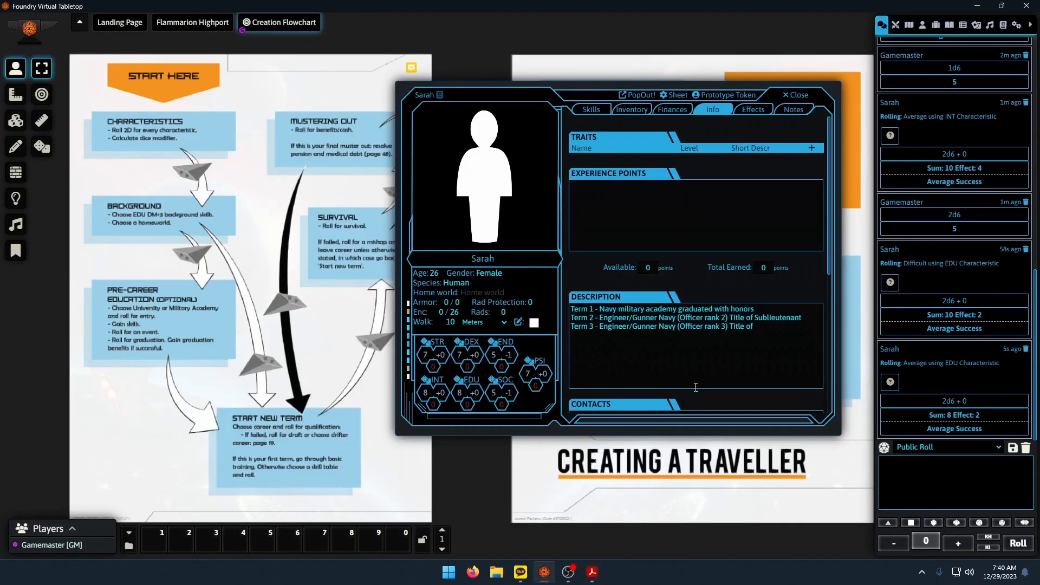
{"action": "left_click", "coordinate": [758, 328]}
{"action": "key", "text": "ctrl+v"}
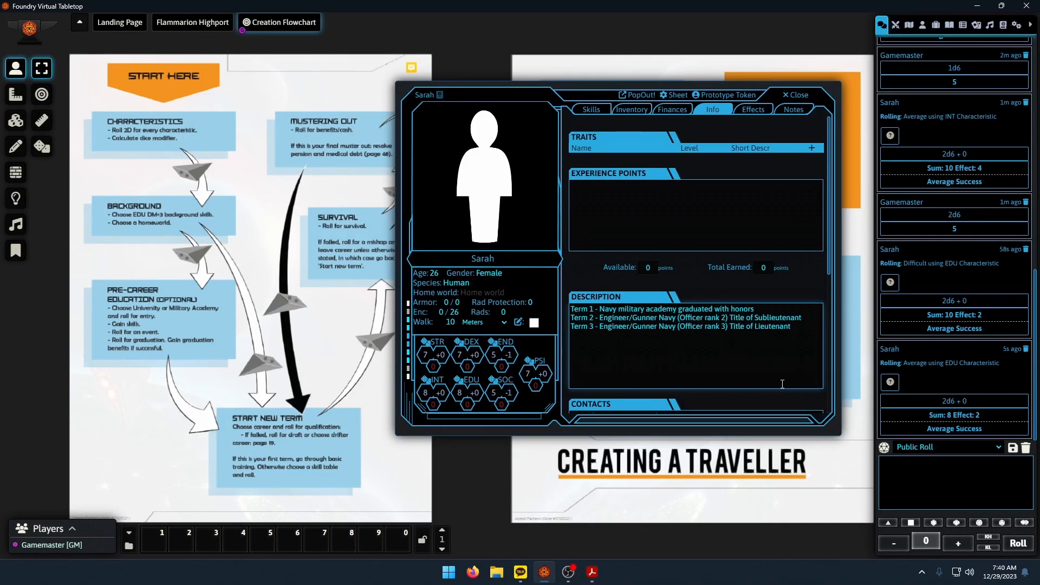
Check the Navy career page in the rulebook and set the character's age to 30 in Foundry.
{"action": "left_click", "coordinate": [592, 572]}
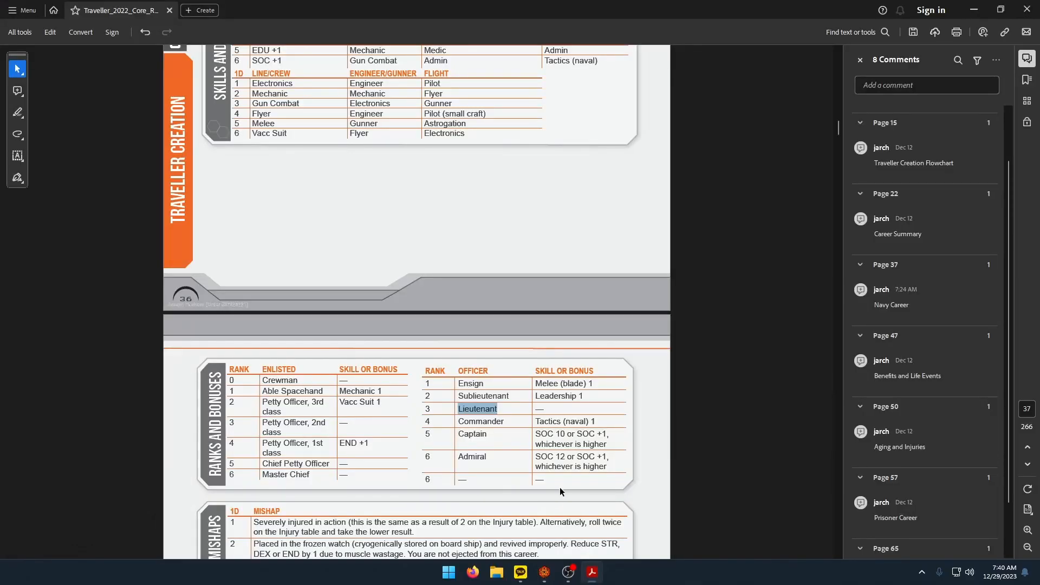
{"action": "left_click", "coordinate": [579, 395]}
{"action": "scroll", "coordinate": [577, 427], "scroll_direction": "up", "scroll_amount": 10}
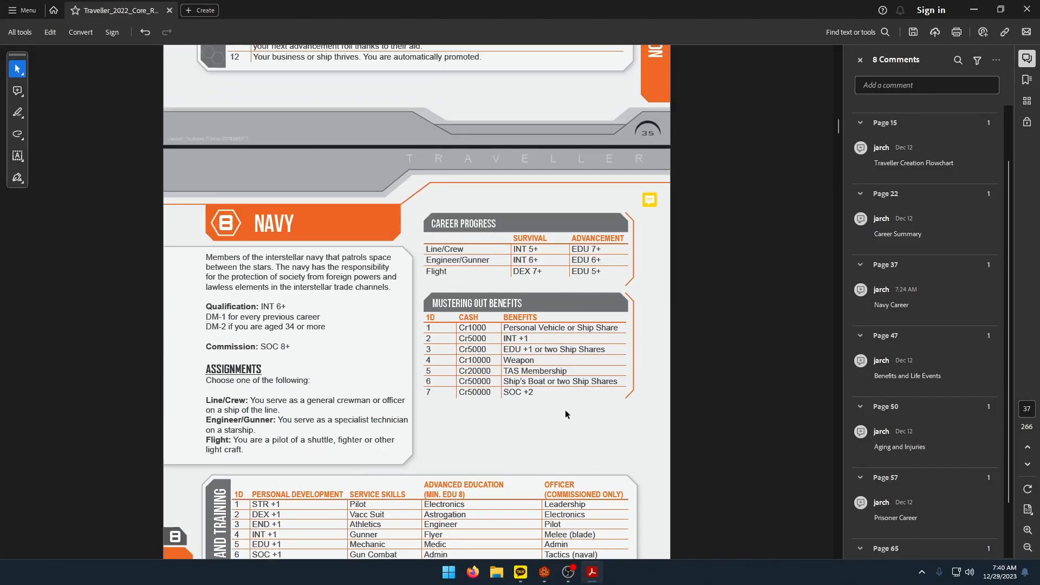
{"action": "left_click", "coordinate": [545, 572]}
{"action": "double_click", "coordinate": [434, 273]}
{"action": "type", "text": "30"}
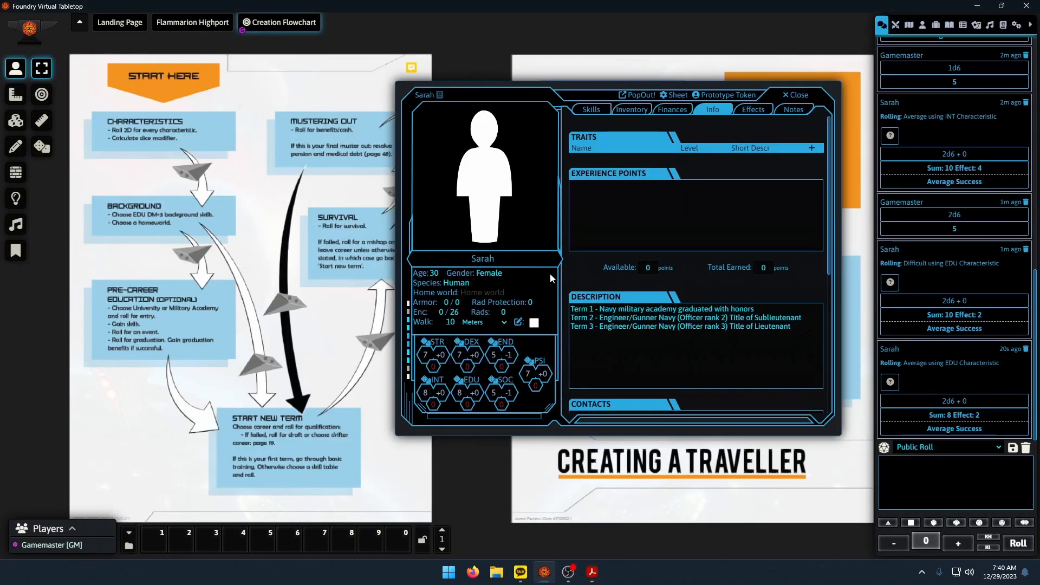
Add the description line "Term 4 - Engineer/Gunner Navy (Officer rank ) Title of", leaving the rank number and title blank.
{"action": "left_click", "coordinate": [801, 328]}
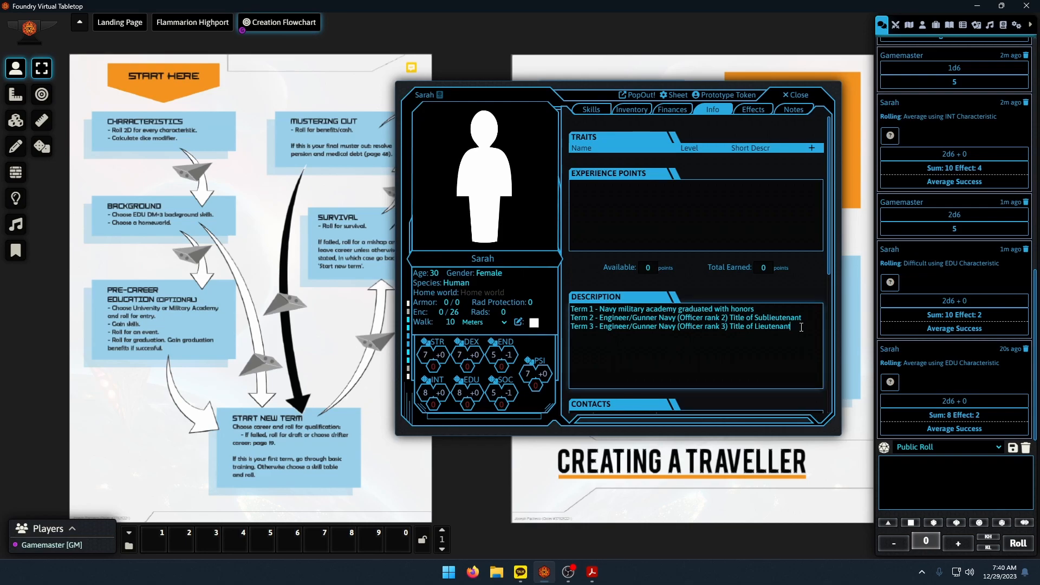
{"action": "type", "text": "Term 4 - Engineer/Gunner Nav"}
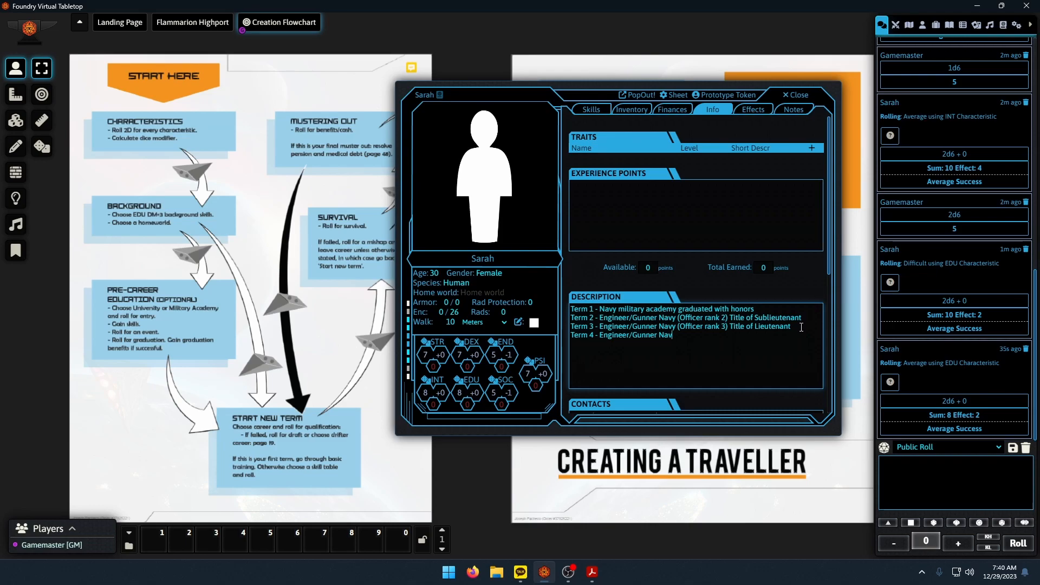
{"action": "type", "text": "f"}
{"action": "key", "text": "BackSpace"}
{"action": "key", "text": "BackSpace"}
{"action": "type", "text": "Officer rank"}
Consult the rulebook's Navy Skills and Training table, roll 1d6 in Foundry for the term's skill, and look up the result.
{"action": "left_click", "coordinate": [593, 572]}
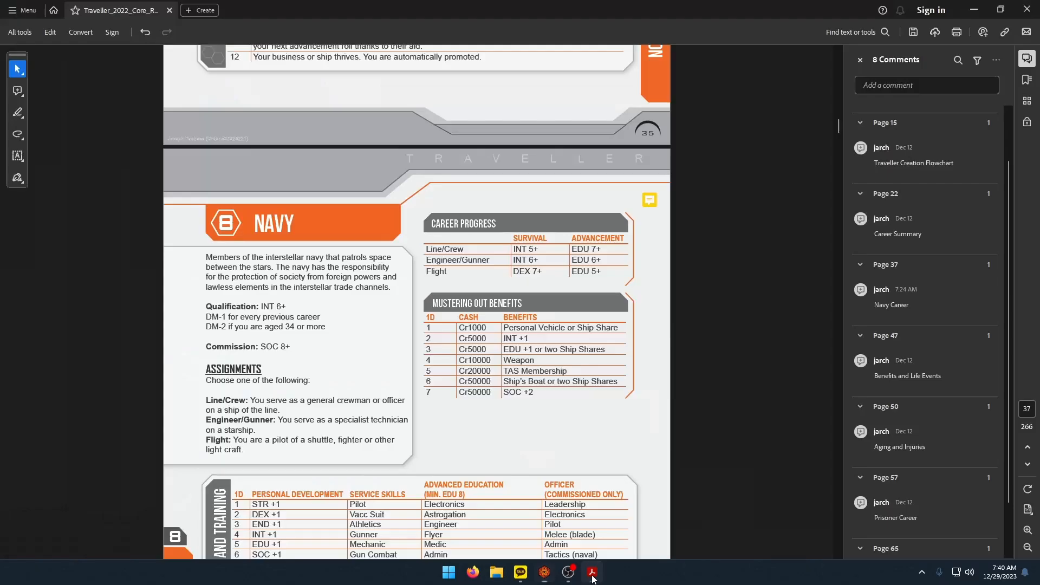
{"action": "scroll", "coordinate": [546, 411], "scroll_direction": "down", "scroll_amount": 4}
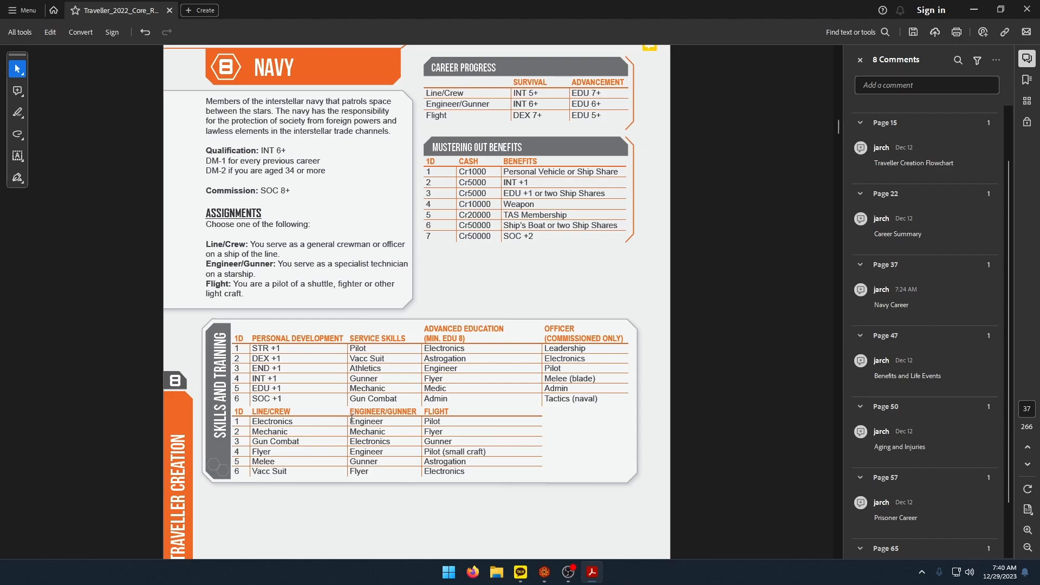
{"action": "left_click", "coordinate": [545, 572]}
{"action": "left_click", "coordinate": [911, 523]}
{"action": "left_click", "coordinate": [1017, 545]}
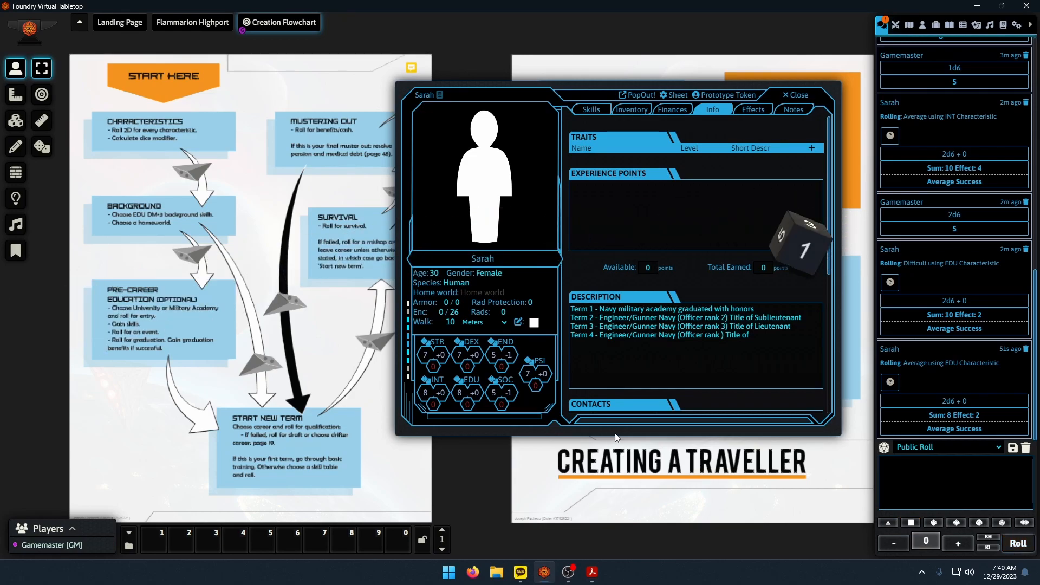
{"action": "left_click", "coordinate": [594, 578]}
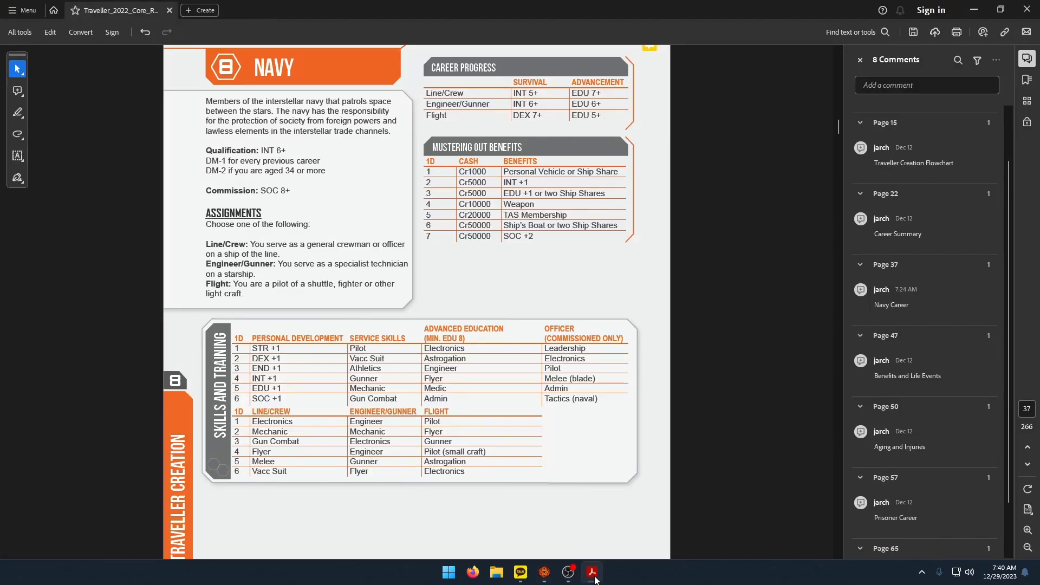
Add the Engineer skill from the Items list to the character and set its base level to 0.
{"action": "left_click", "coordinate": [544, 572]}
{"action": "left_click", "coordinate": [672, 110]}
{"action": "left_click", "coordinate": [631, 110]}
{"action": "left_click", "coordinate": [591, 110]}
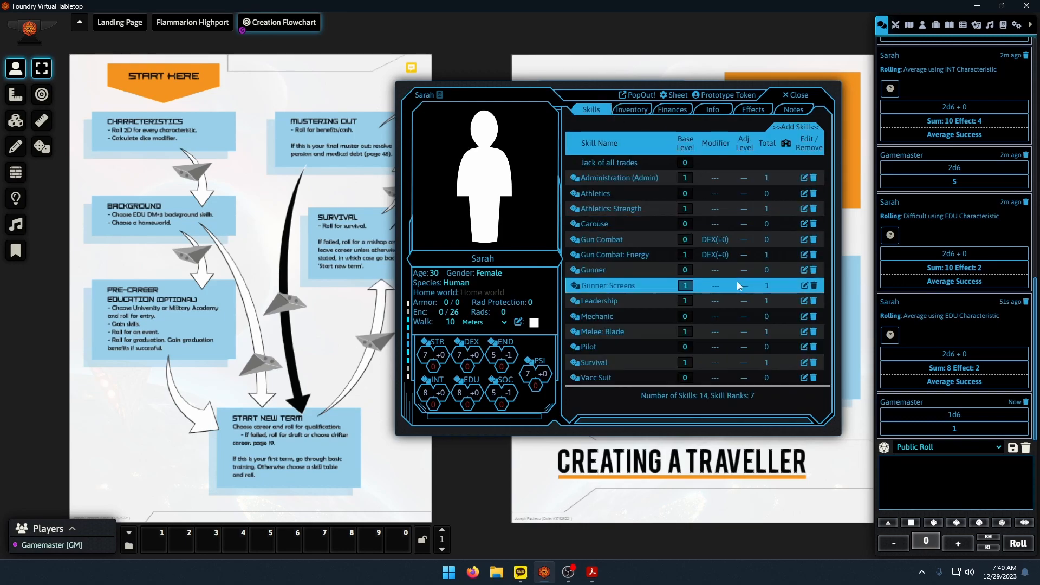
{"action": "left_click", "coordinate": [949, 25]}
{"action": "left_click", "coordinate": [936, 25]}
{"action": "scroll", "coordinate": [957, 271], "scroll_direction": "down", "scroll_amount": 10}
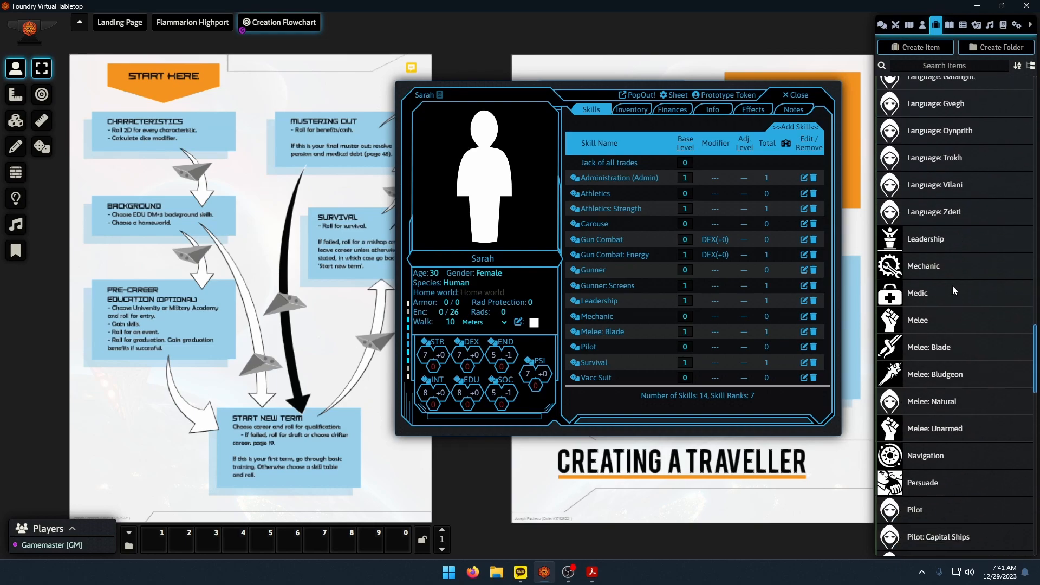
{"action": "scroll", "coordinate": [945, 313], "scroll_direction": "up", "scroll_amount": 15}
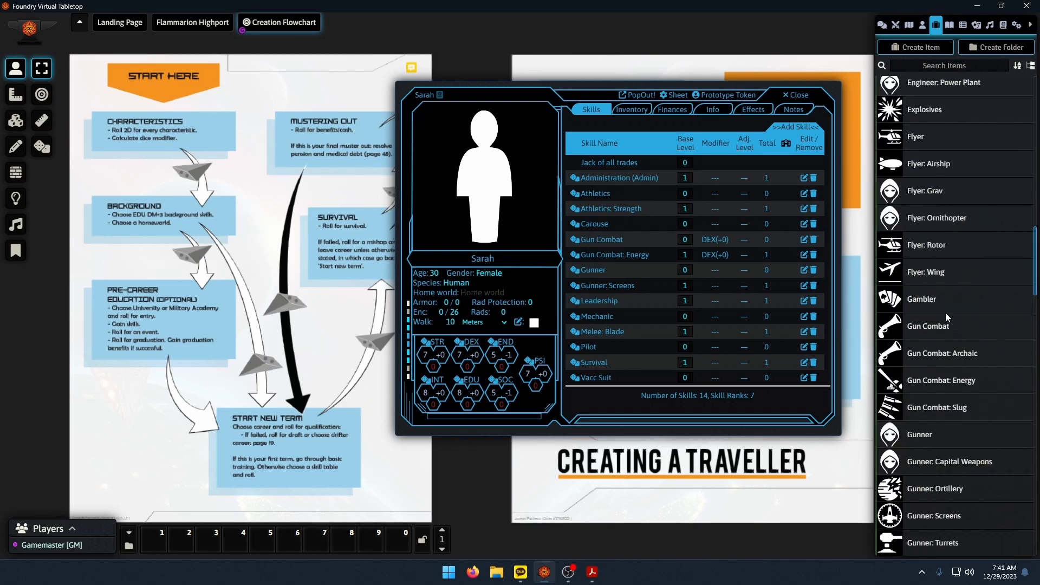
{"action": "scroll", "coordinate": [947, 373], "scroll_direction": "down", "scroll_amount": 1}
{"action": "left_click_drag", "start_coordinate": [924, 374], "coordinate": [670, 325]}
{"action": "left_click", "coordinate": [685, 239]}
{"action": "type", "text": "0"}
{"action": "key", "text": "Return"}
Add the Engineer: Jump Drive skill to the character and set its base level to 1.
{"action": "scroll", "coordinate": [1004, 415], "scroll_direction": "down", "scroll_amount": 2}
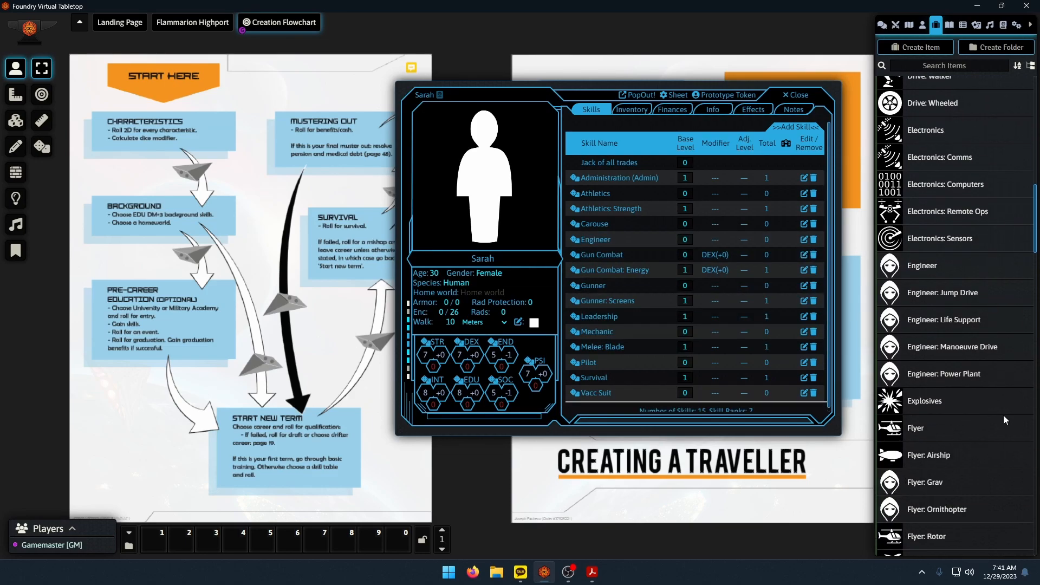
{"action": "left_click_drag", "start_coordinate": [948, 295], "coordinate": [686, 260]}
{"action": "left_click", "coordinate": [686, 255]}
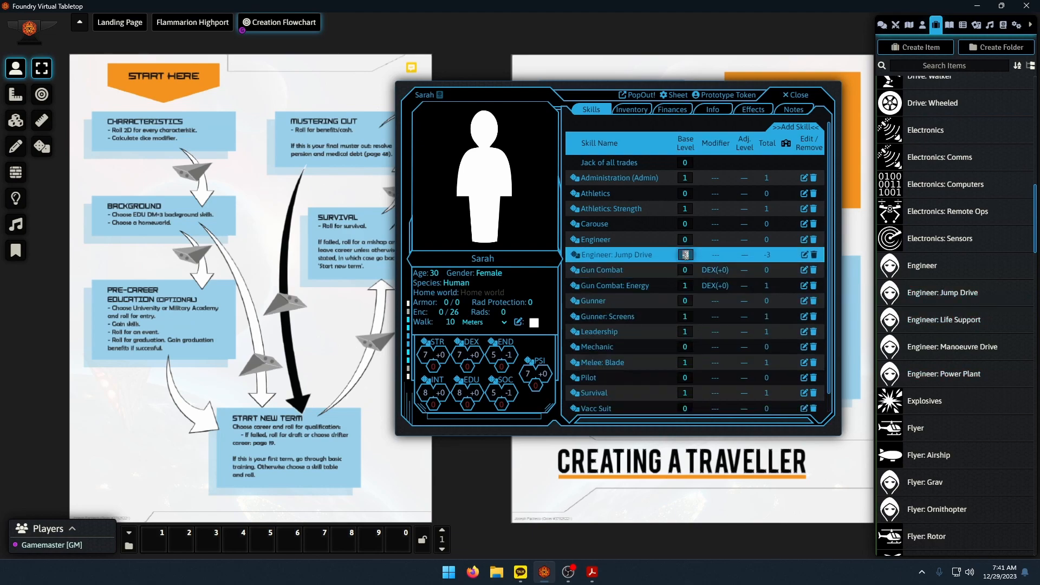
Look up the Engineer/Gunner survival requirement in the rulebook and make an INT roll at Average (6+) difficulty in Foundry.
{"action": "left_click", "coordinate": [594, 578]}
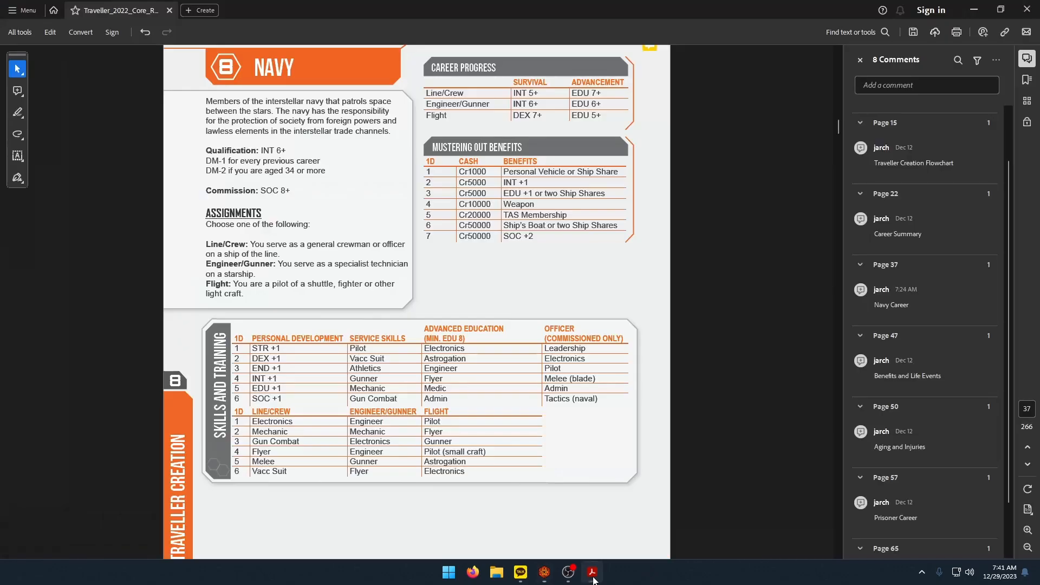
{"action": "scroll", "coordinate": [494, 329], "scroll_direction": "up", "scroll_amount": 2}
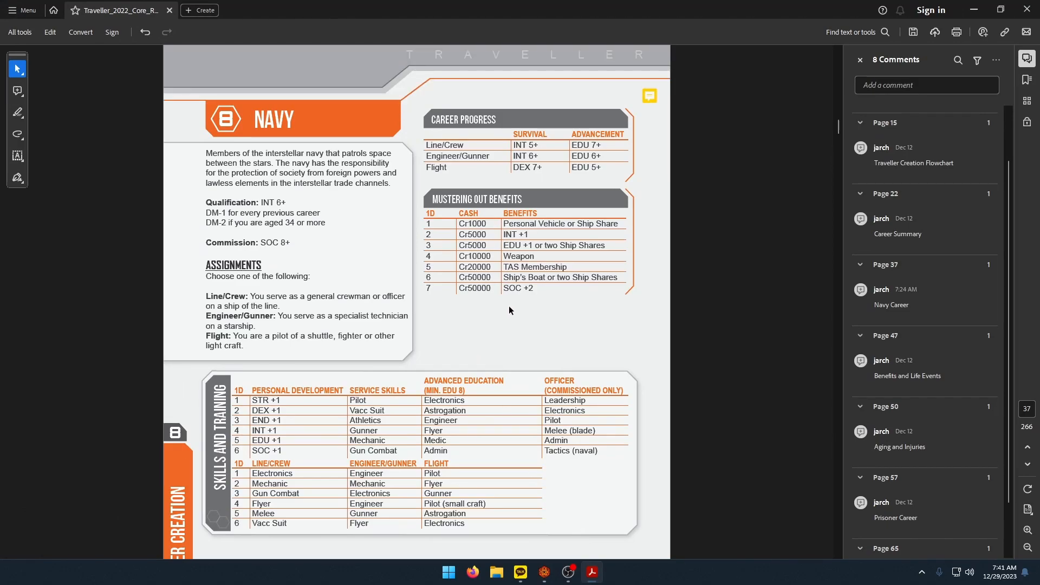
{"action": "left_click", "coordinate": [544, 572]}
{"action": "left_click", "coordinate": [430, 382]}
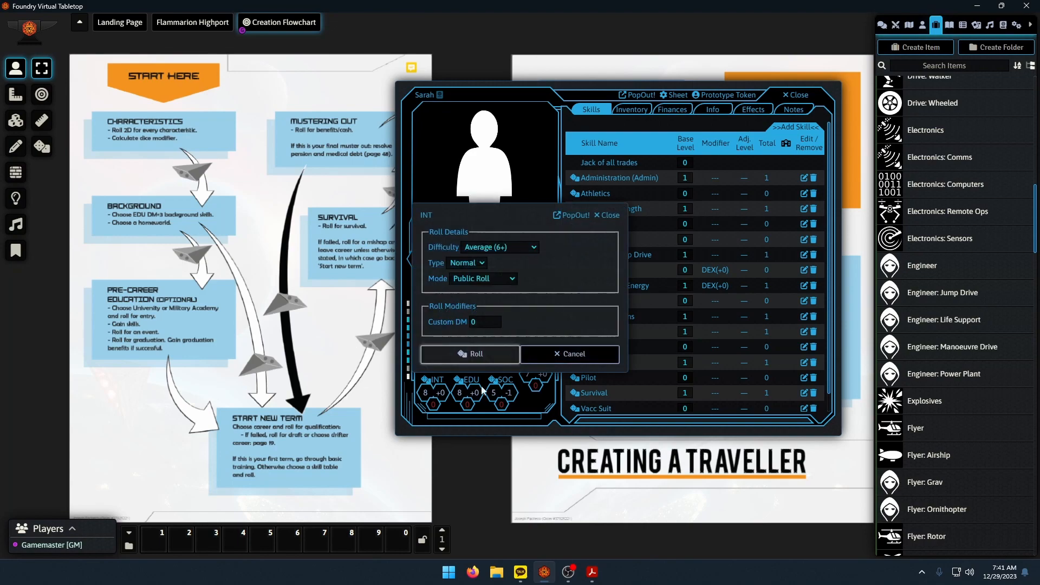
{"action": "left_click", "coordinate": [490, 354]}
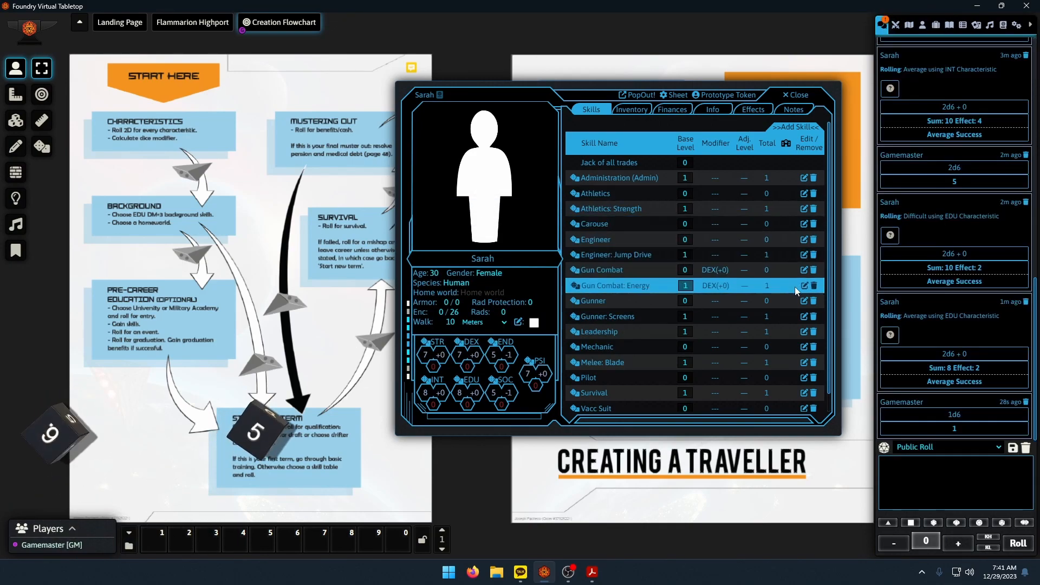
Find the Navy Events table in the rulebook, roll 2d6 in Foundry for the Term 4 event, and look up the result.
{"action": "left_click", "coordinate": [600, 573]}
{"action": "scroll", "coordinate": [536, 466], "scroll_direction": "down", "scroll_amount": 15}
{"action": "scroll", "coordinate": [537, 466], "scroll_direction": "down", "scroll_amount": 2}
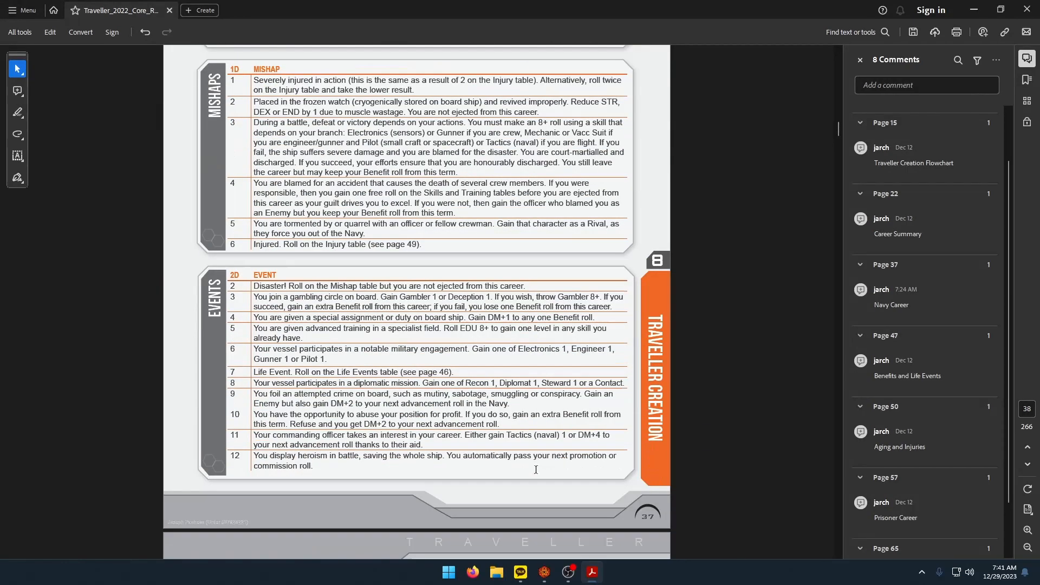
{"action": "left_click", "coordinate": [544, 573]}
{"action": "left_click", "coordinate": [1018, 543]}
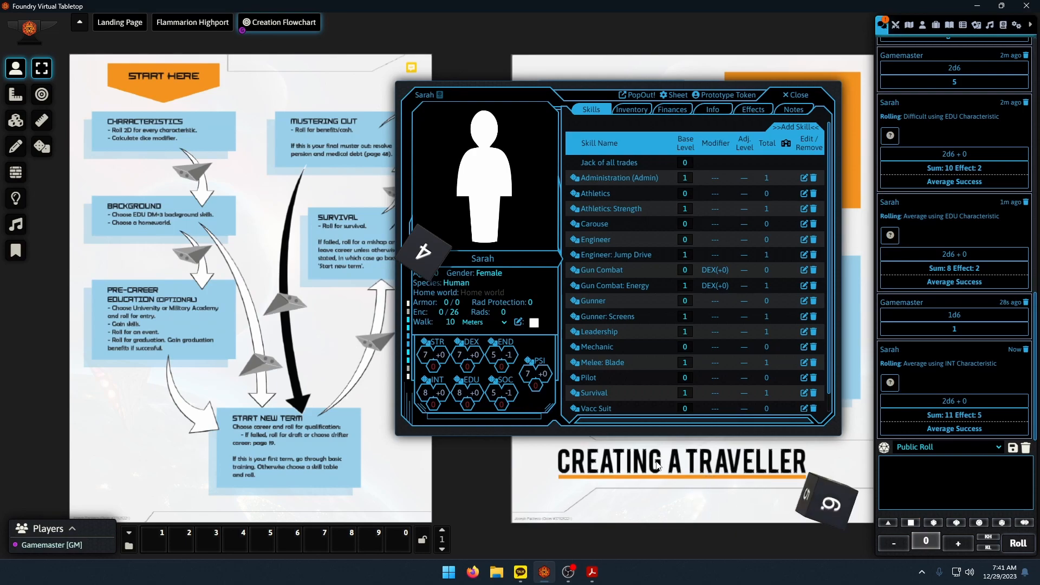
{"action": "left_click", "coordinate": [592, 572]}
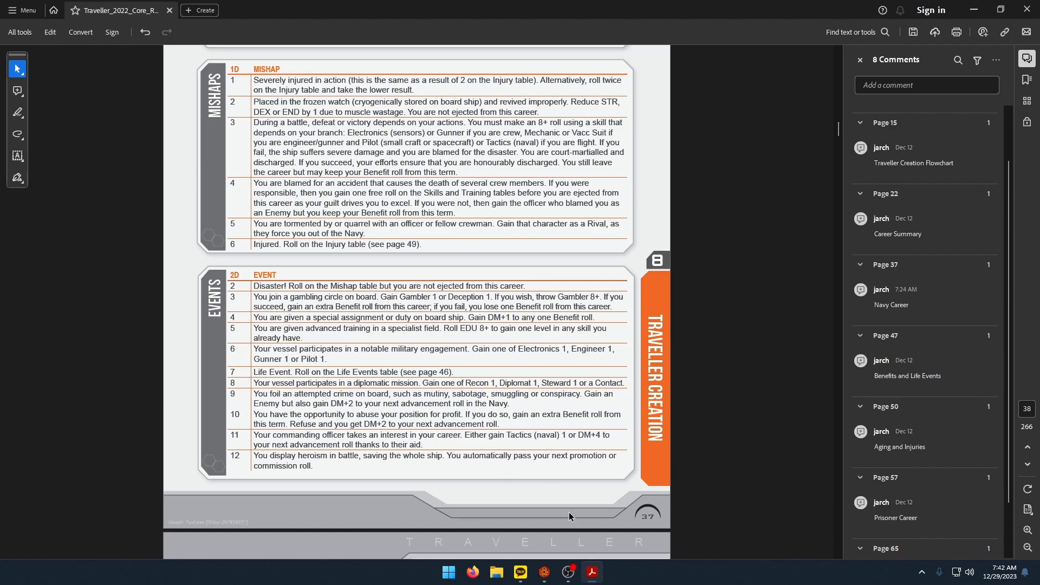
Check the Engineer/Gunner advancement requirement in the rulebook and make an Average (6+) EDU roll in Foundry with a custom DM of +2.
{"action": "scroll", "coordinate": [569, 512], "scroll_direction": "up", "scroll_amount": 15}
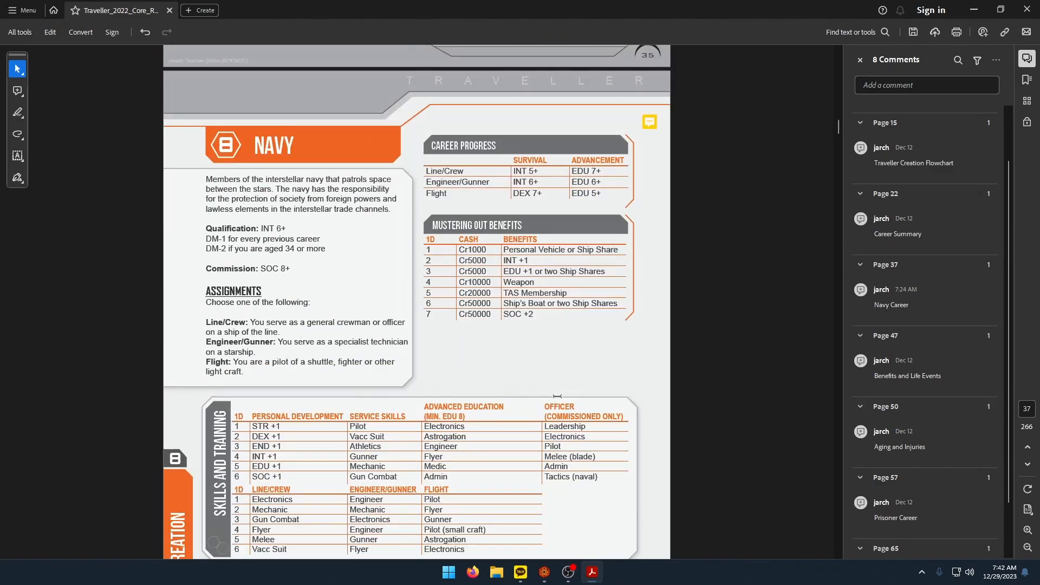
{"action": "left_click", "coordinate": [545, 572]}
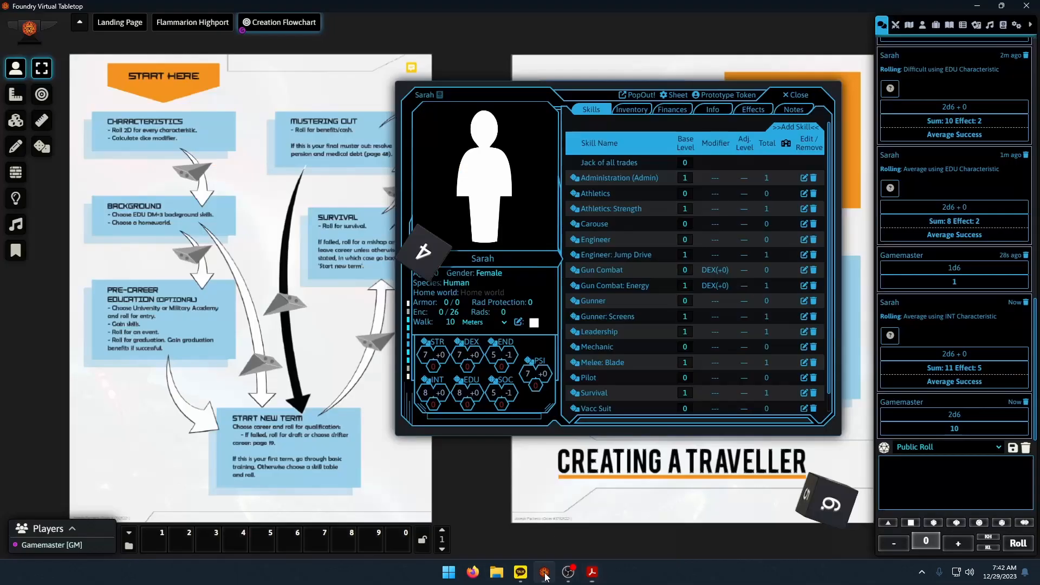
{"action": "left_click", "coordinate": [457, 382]}
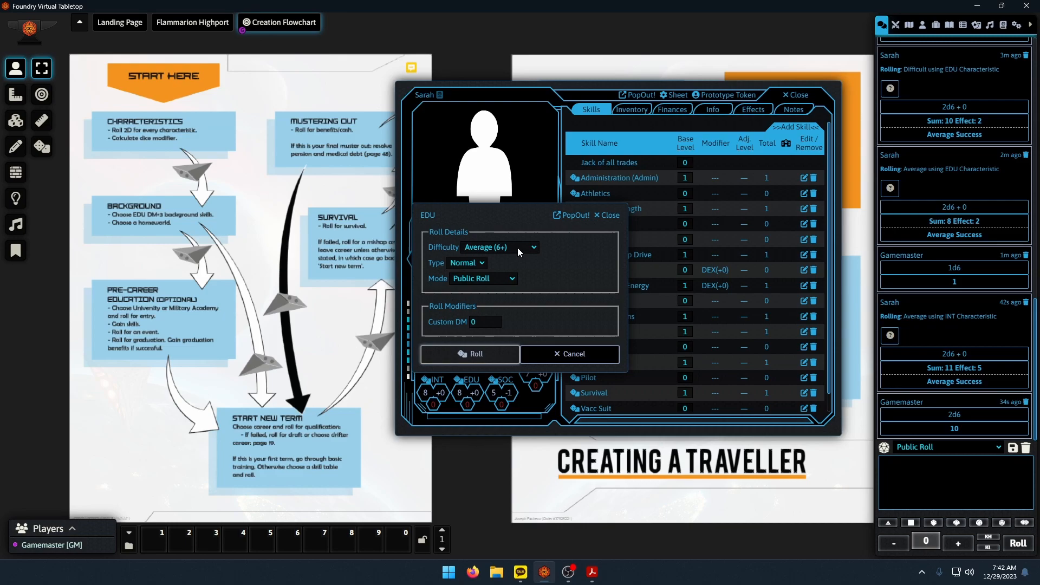
{"action": "double_click", "coordinate": [480, 323]}
{"action": "type", "text": "+2"}
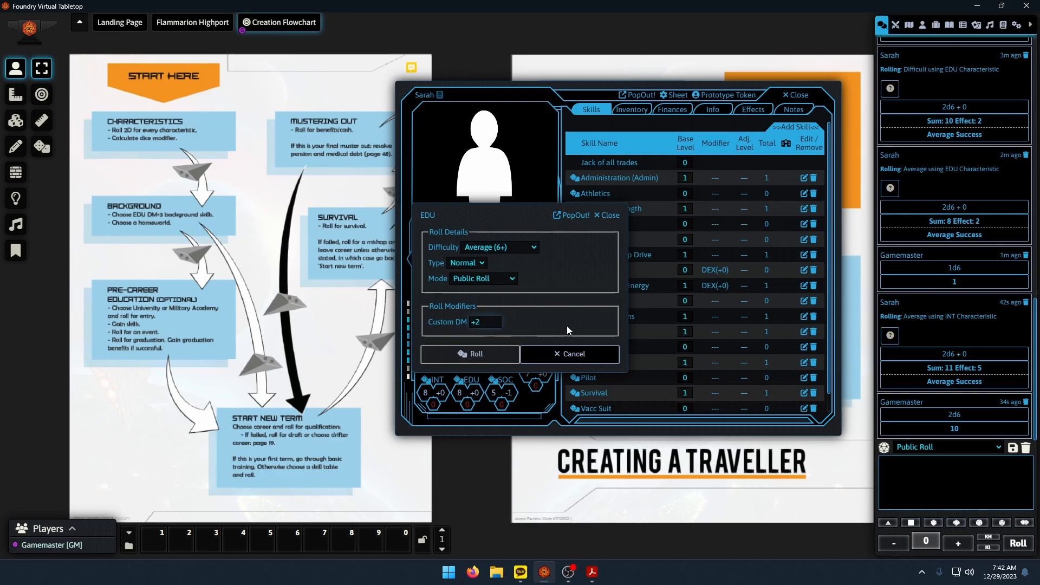
{"action": "left_click", "coordinate": [491, 355]}
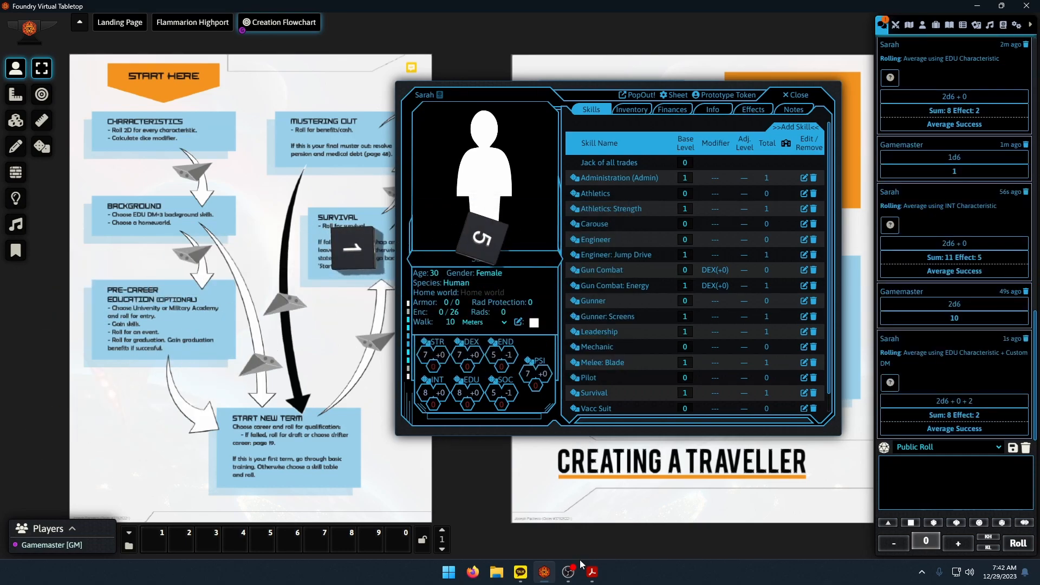
Complete the Term 4 entry in the character's description with Officer rank 4 and the title Commander copied from the rulebook's Ranks and Bonuses table.
{"action": "left_click", "coordinate": [713, 109]}
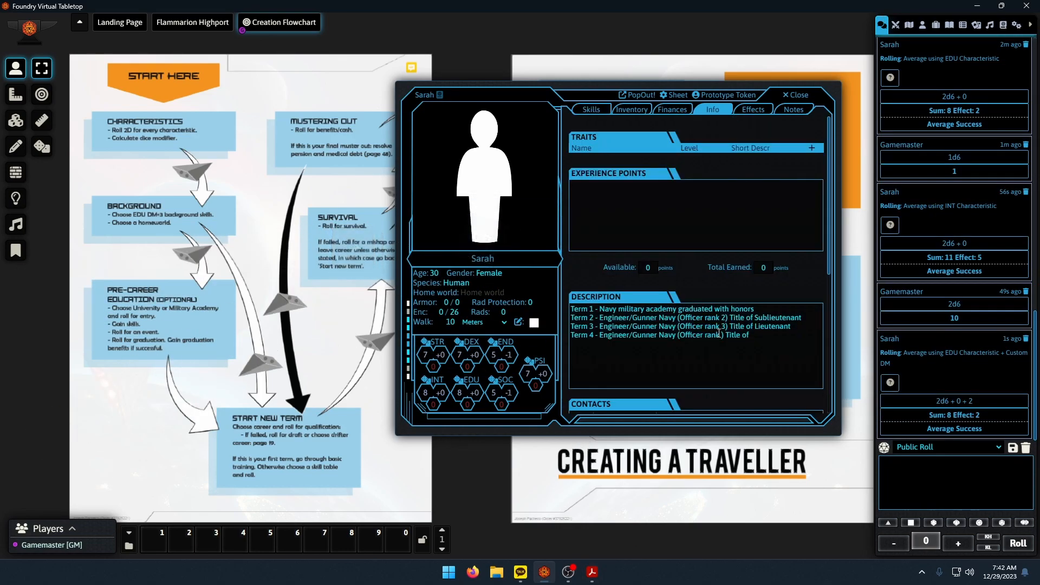
{"action": "type", "text": "4"}
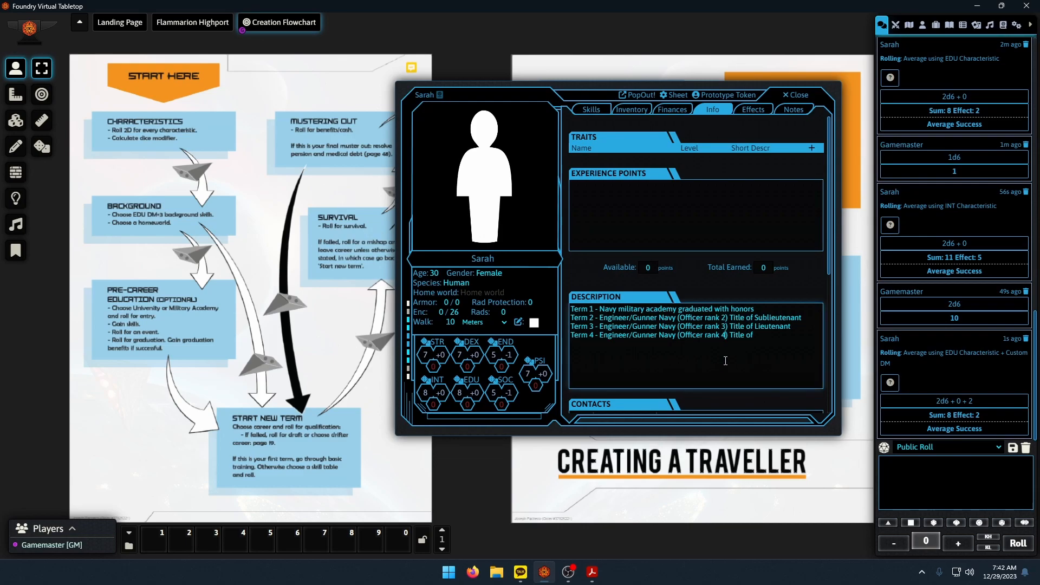
{"action": "left_click", "coordinate": [592, 572]}
{"action": "scroll", "coordinate": [516, 432], "scroll_direction": "down", "scroll_amount": 10}
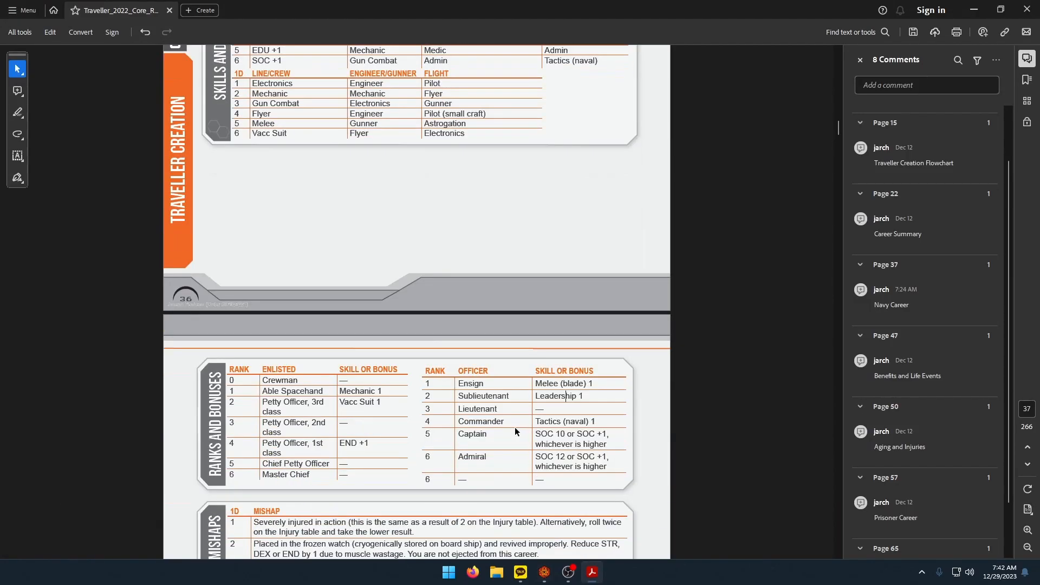
{"action": "scroll", "coordinate": [515, 432], "scroll_direction": "down", "scroll_amount": 4}
{"action": "double_click", "coordinate": [487, 317]}
{"action": "key", "text": "ctrl+c"}
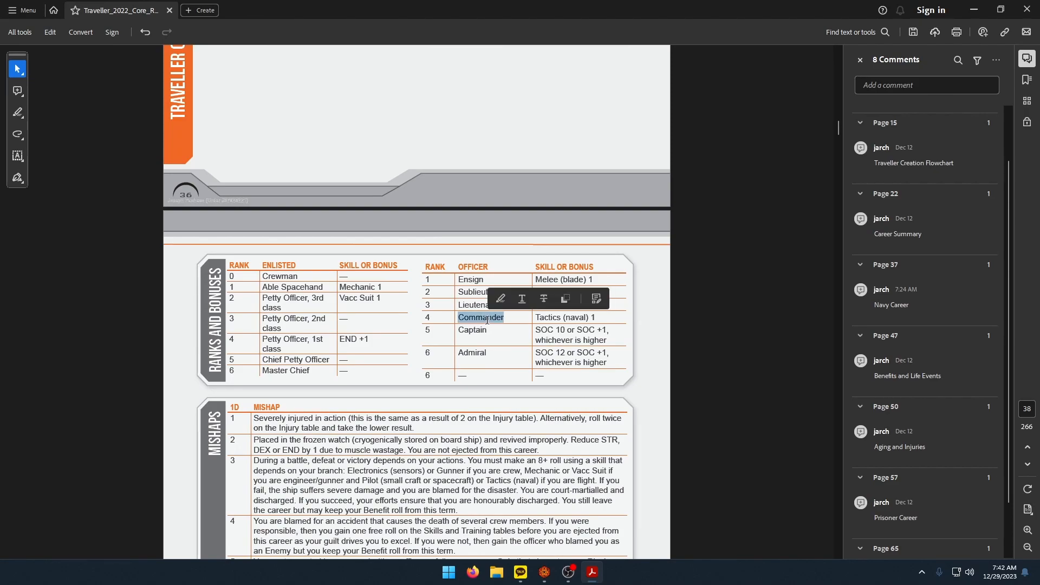
{"action": "left_click", "coordinate": [544, 572]}
{"action": "left_click", "coordinate": [758, 347]}
{"action": "key", "text": "ctrl+v"}
Add the Tactics and Tactics: Naval skills from the item list to the character.
{"action": "left_click", "coordinate": [935, 24]}
{"action": "scroll", "coordinate": [926, 296], "scroll_direction": "down", "scroll_amount": 10}
{"action": "scroll", "coordinate": [925, 323], "scroll_direction": "down", "scroll_amount": 20}
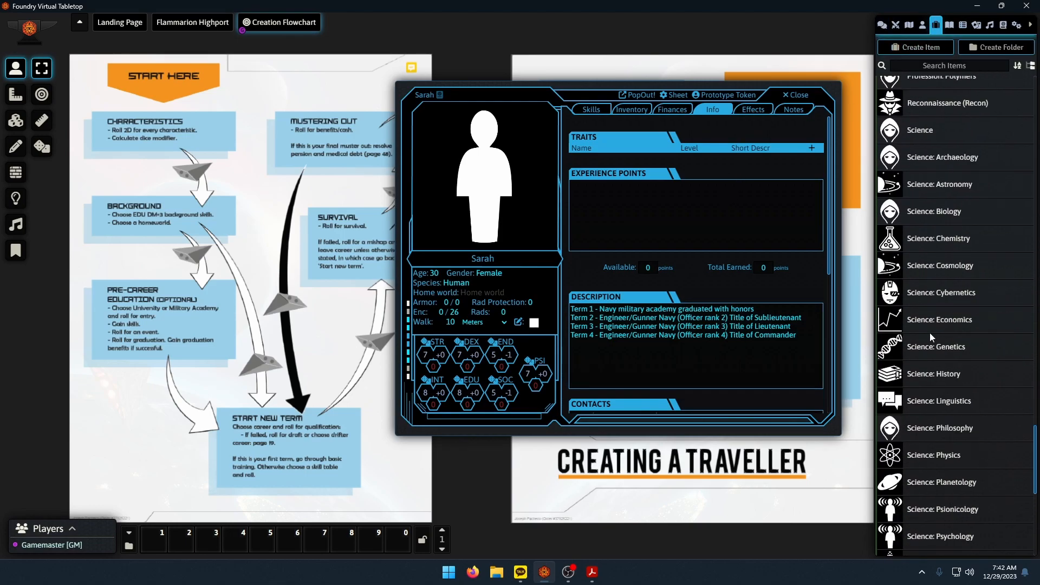
{"action": "left_click_drag", "start_coordinate": [919, 462], "coordinate": [704, 352]}
{"action": "left_click_drag", "start_coordinate": [930, 515], "coordinate": [705, 352]}
Set the base level of Tactics to 0 and Tactics: Naval to 1 in the character's skills.
{"action": "left_click", "coordinate": [592, 110]}
{"action": "scroll", "coordinate": [700, 318], "scroll_direction": "down", "scroll_amount": 2}
{"action": "left_click", "coordinate": [687, 357]}
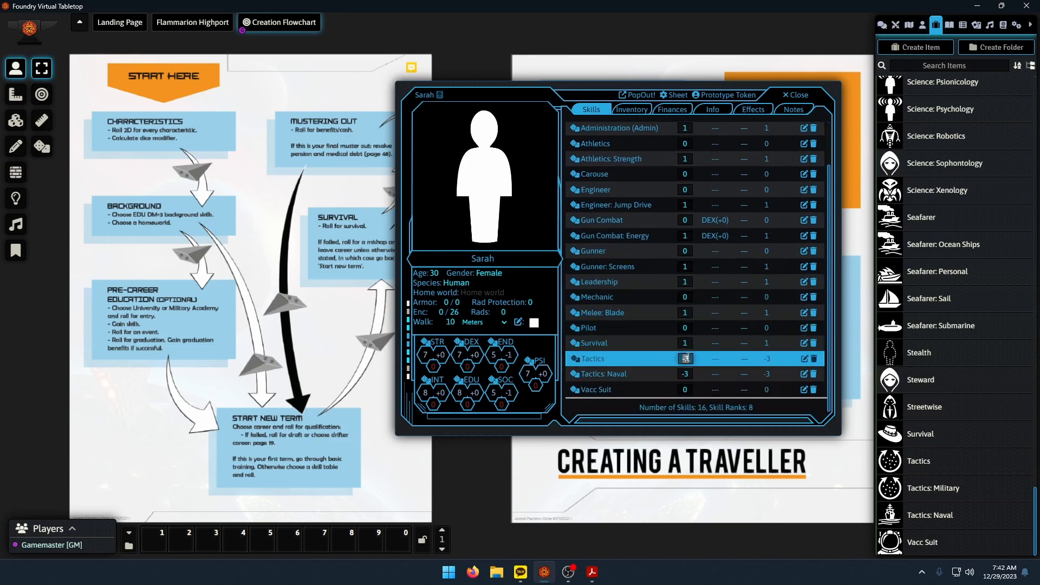
{"action": "type", "text": "0"}
{"action": "left_click", "coordinate": [686, 373]}
{"action": "type", "text": "1"}
{"action": "key", "text": "Return"}
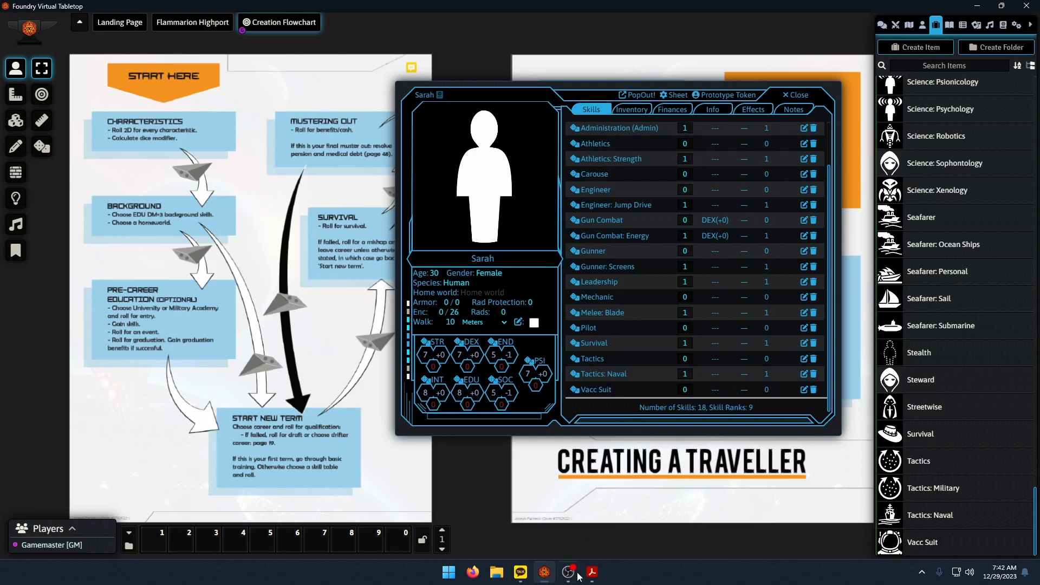
Review the Navy career page in the rulebook and set the character's age to 34 in Foundry.
{"action": "left_click", "coordinate": [592, 572]}
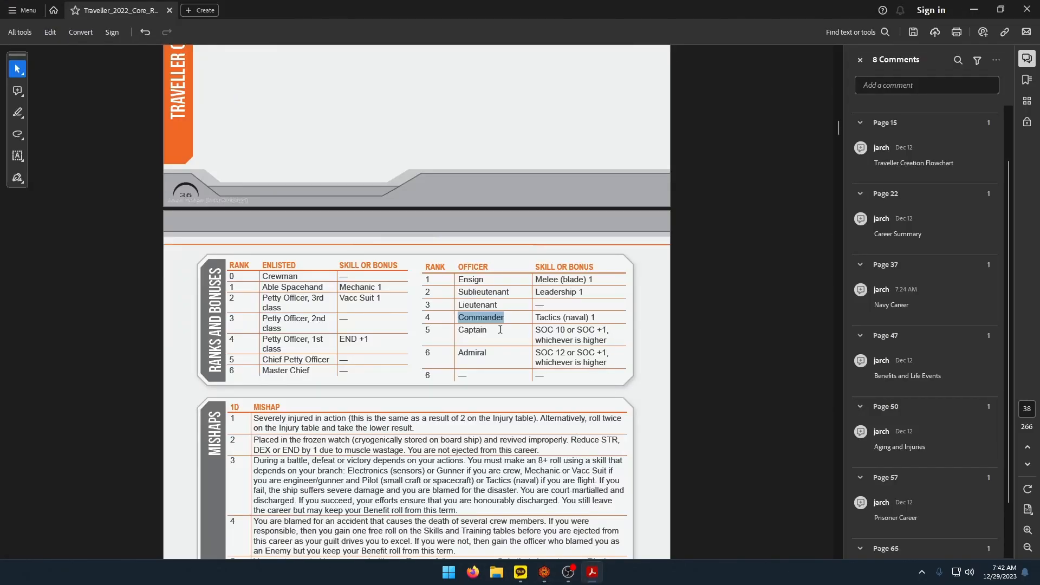
{"action": "left_click", "coordinate": [553, 399]}
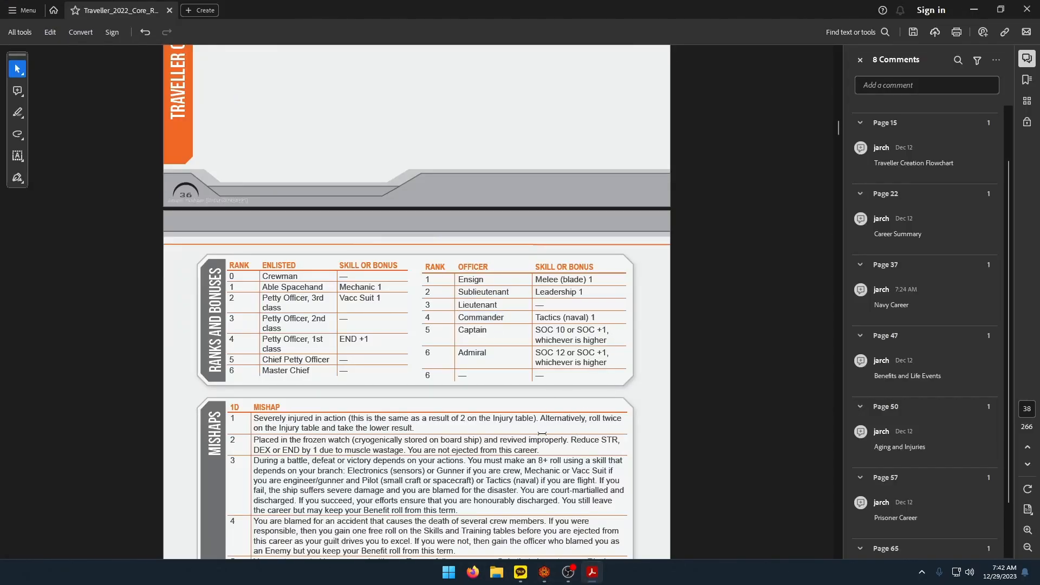
{"action": "scroll", "coordinate": [541, 432], "scroll_direction": "up", "scroll_amount": 10}
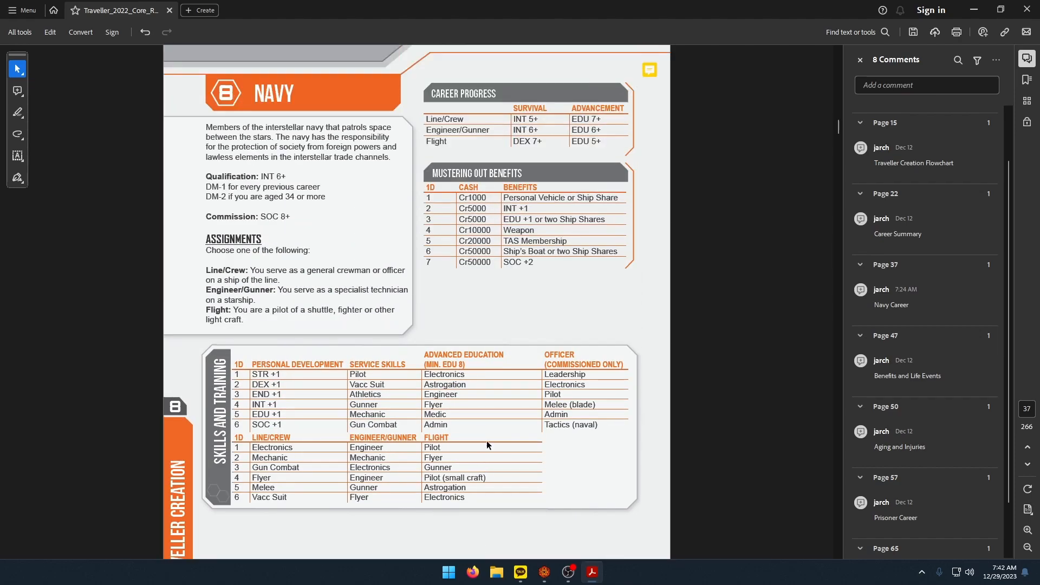
{"action": "scroll", "coordinate": [486, 441], "scroll_direction": "up", "scroll_amount": 3}
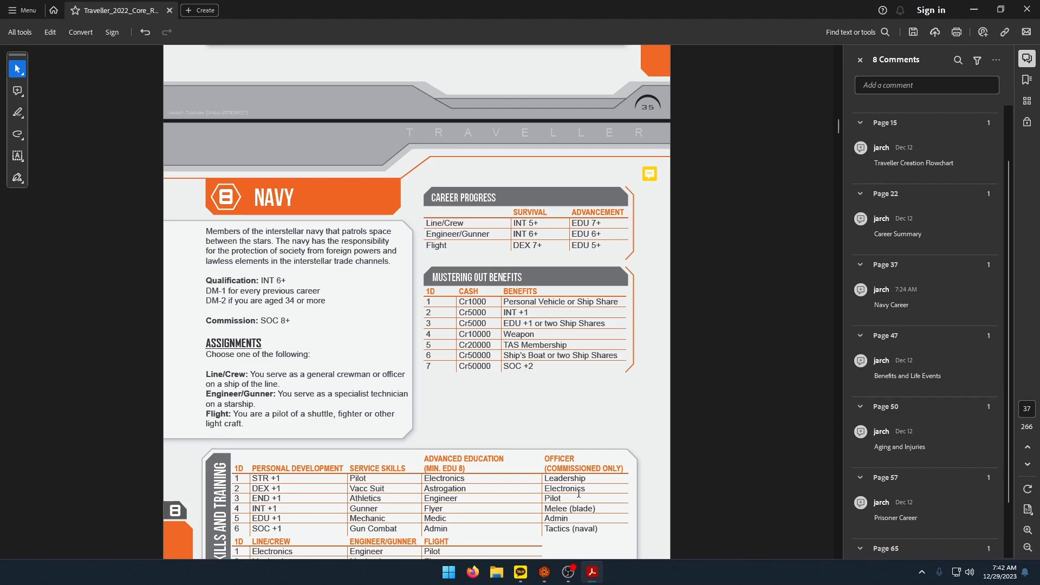
{"action": "left_click", "coordinate": [551, 579]}
{"action": "double_click", "coordinate": [439, 272]}
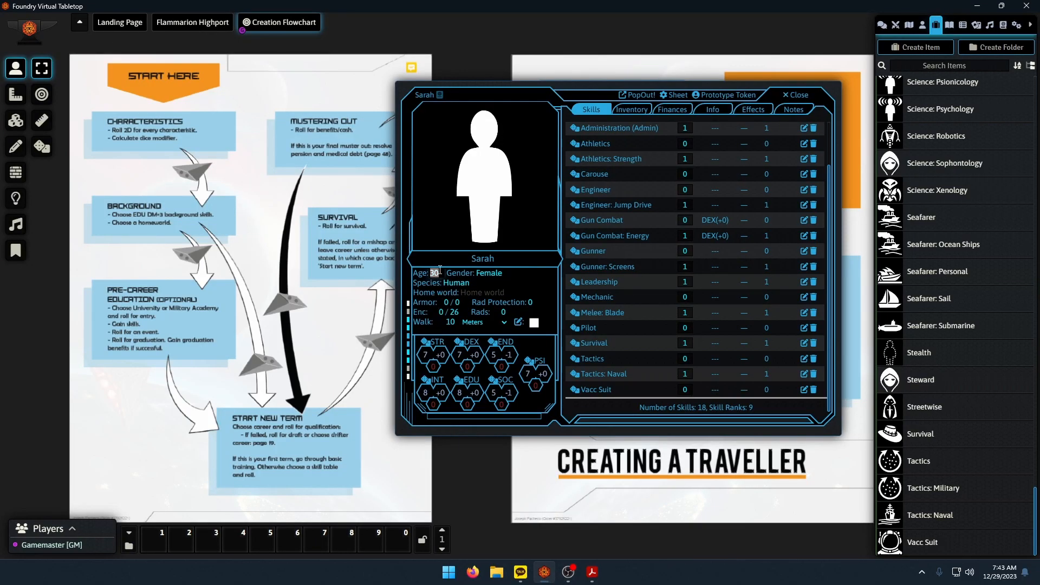
{"action": "type", "text": "34"}
{"action": "scroll", "coordinate": [661, 120], "scroll_direction": "up", "scroll_amount": 2}
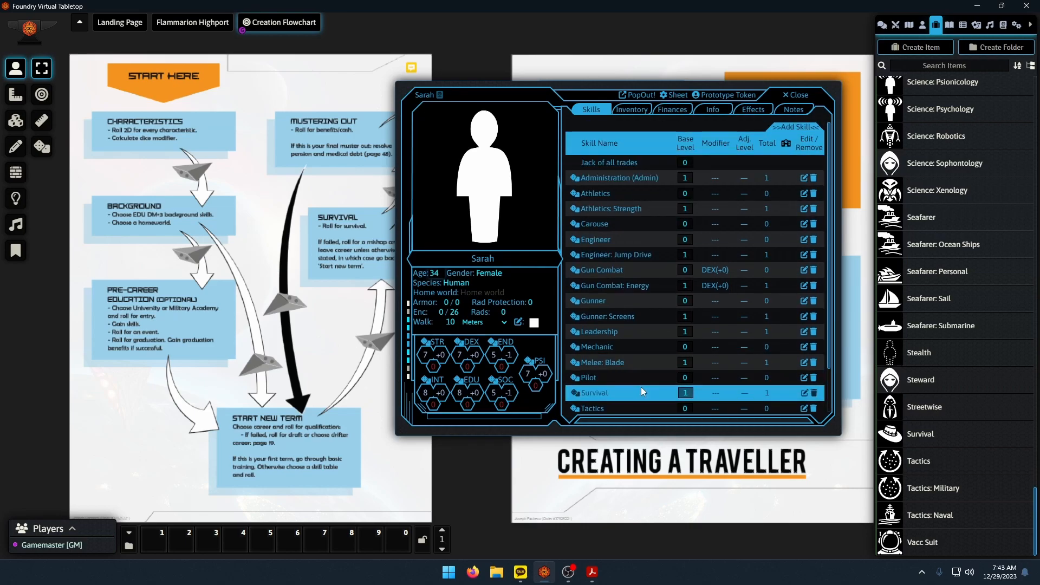
Look up the Ageing table and its rules in the rulebook.
{"action": "left_click", "coordinate": [598, 577]}
{"action": "left_click", "coordinate": [938, 475]}
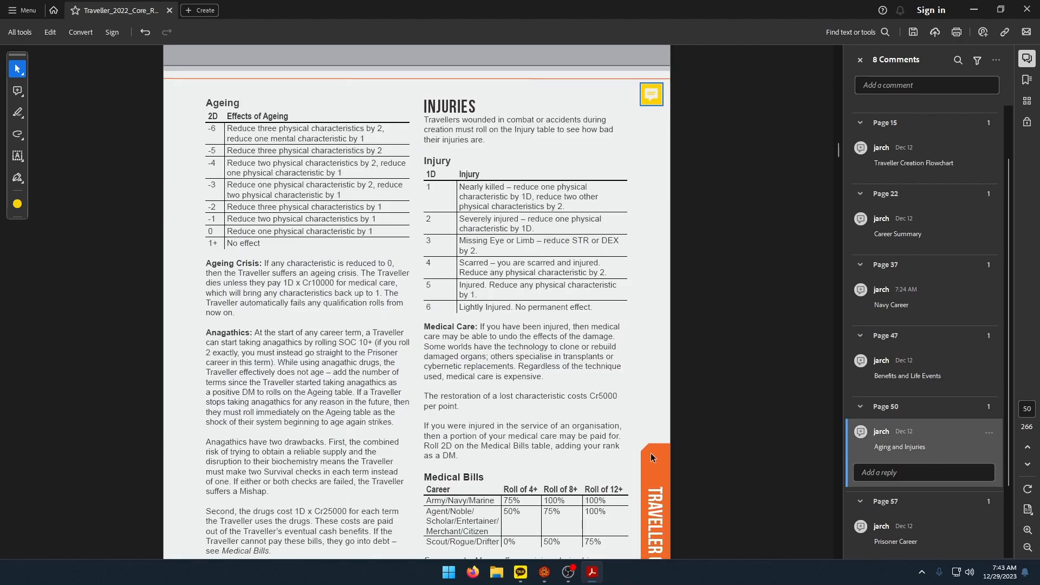
{"action": "scroll", "coordinate": [388, 283], "scroll_direction": "up", "scroll_amount": 3}
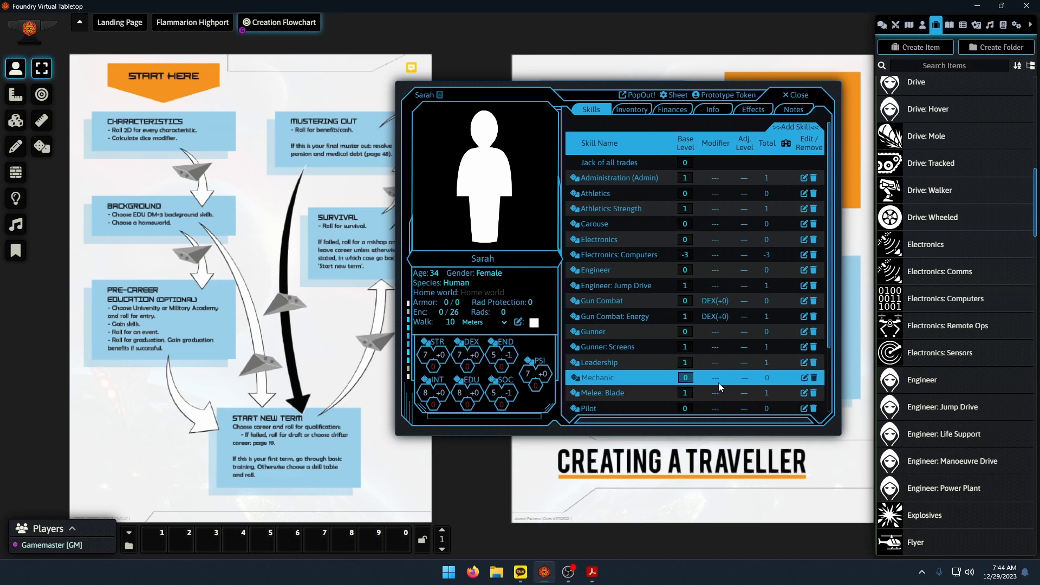
Set the base level of the Electronics: Computers skill to 1.
{"action": "left_click", "coordinate": [685, 254]}
{"action": "type", "text": "1"}
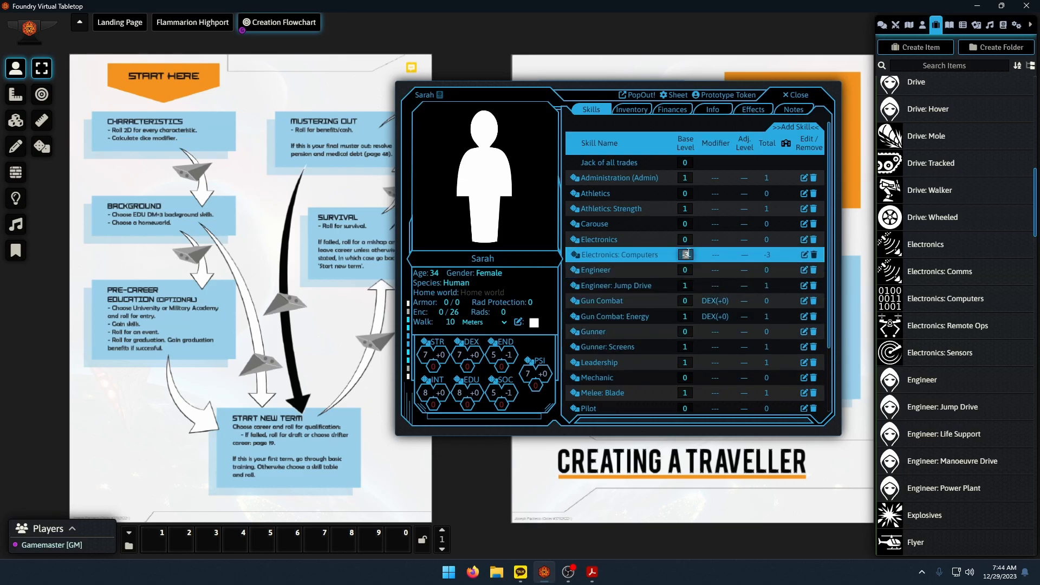
Check the Engineer/Gunner survival requirement in the rulebook and make an Average (6+) INT roll in Foundry.
{"action": "key", "text": "alt+Tab"}
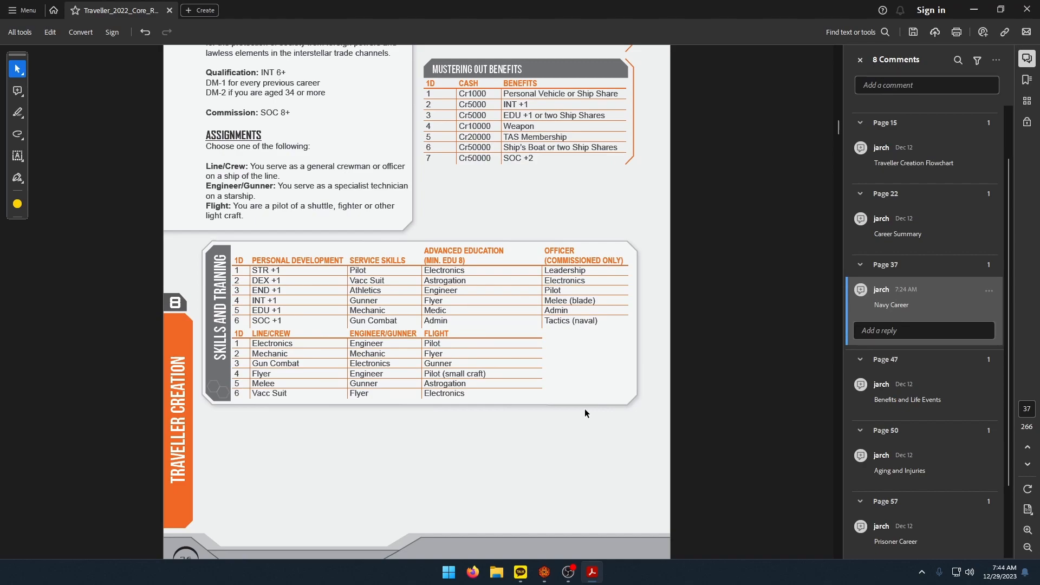
{"action": "scroll", "coordinate": [585, 413], "scroll_direction": "up", "scroll_amount": 4}
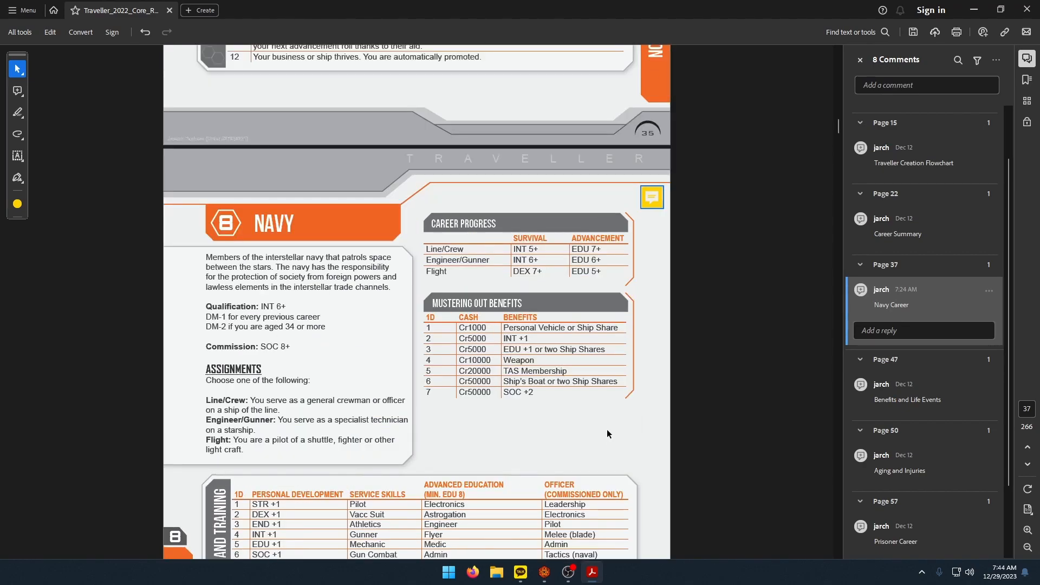
{"action": "left_click", "coordinate": [544, 572]}
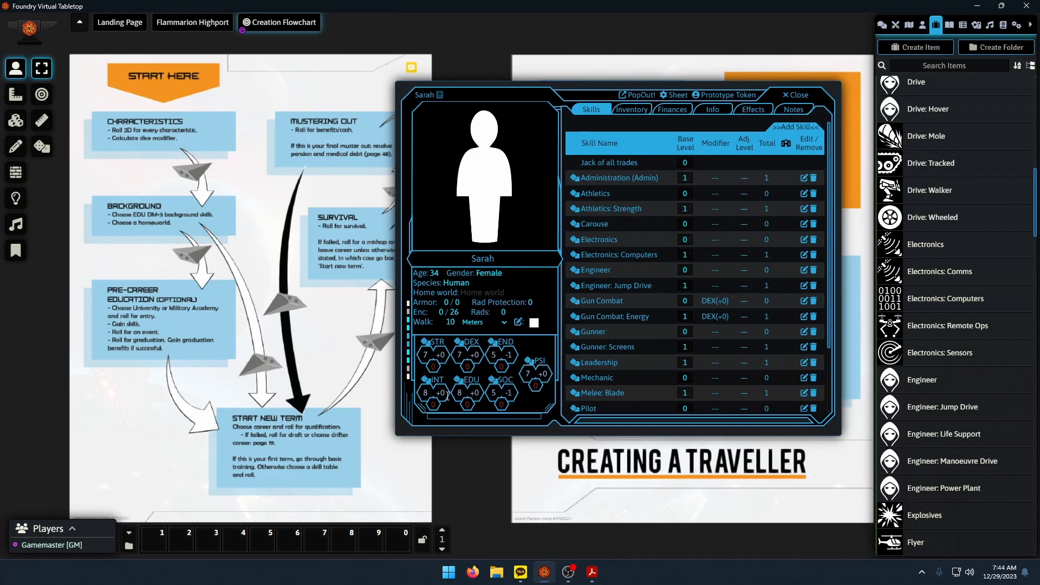
{"action": "left_click", "coordinate": [429, 384]}
{"action": "left_click", "coordinate": [477, 351]}
Go to the Navy career tables in the rulebook, roll 2d6 in Foundry for the Term 5 event, and look up the result.
{"action": "left_click", "coordinate": [881, 34]}
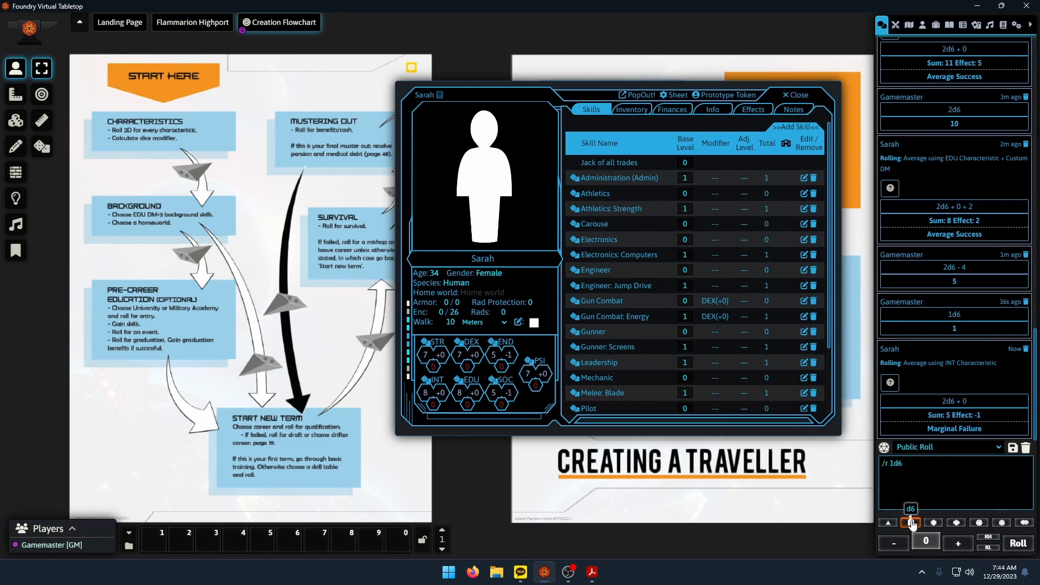
{"action": "left_click", "coordinate": [590, 575]}
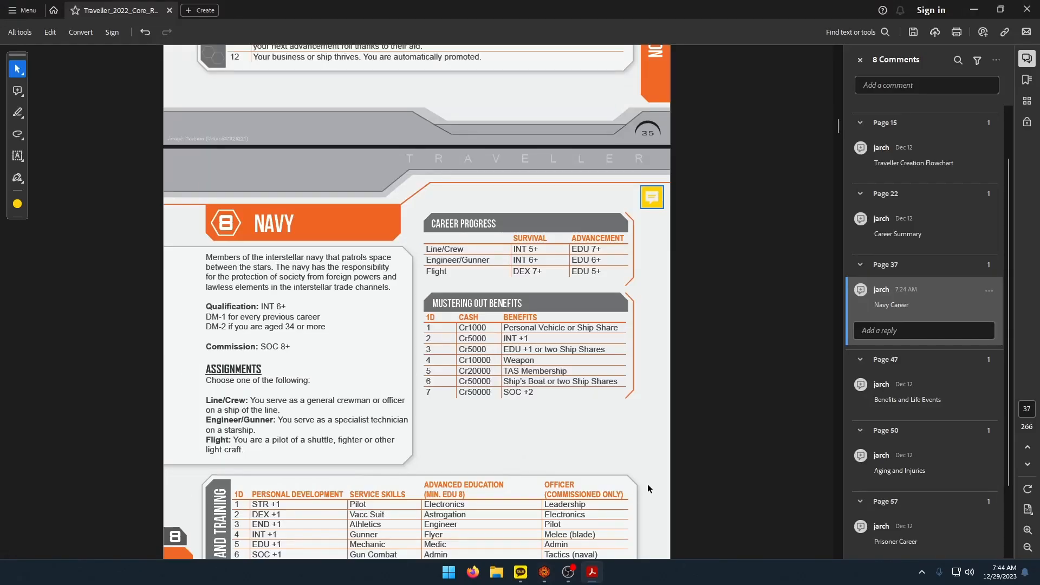
{"action": "scroll", "coordinate": [645, 466], "scroll_direction": "down", "scroll_amount": 7}
{"action": "scroll", "coordinate": [646, 466], "scroll_direction": "down", "scroll_amount": 10}
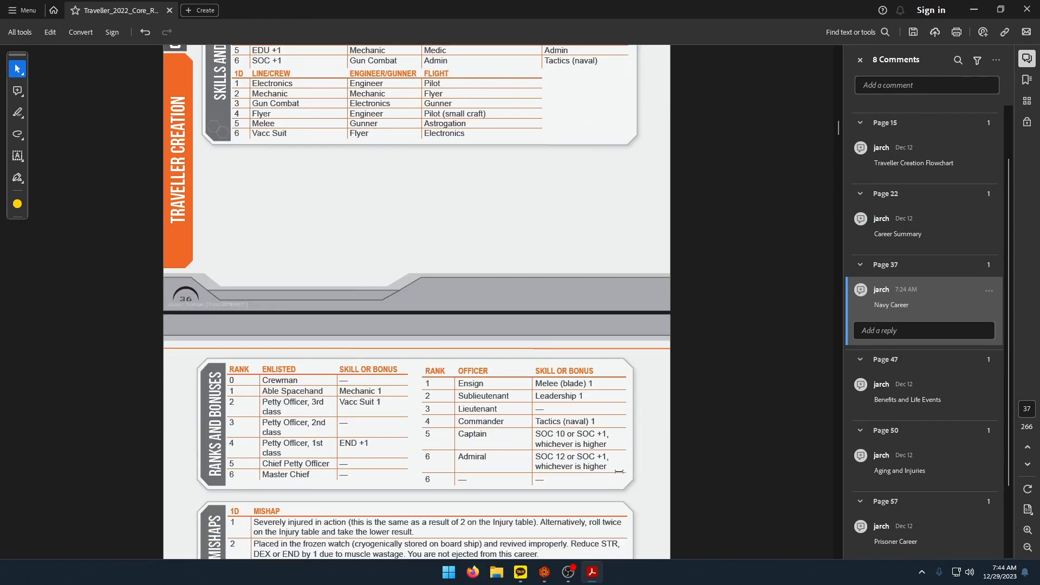
{"action": "left_click", "coordinate": [544, 573]}
{"action": "left_click", "coordinate": [1018, 544]}
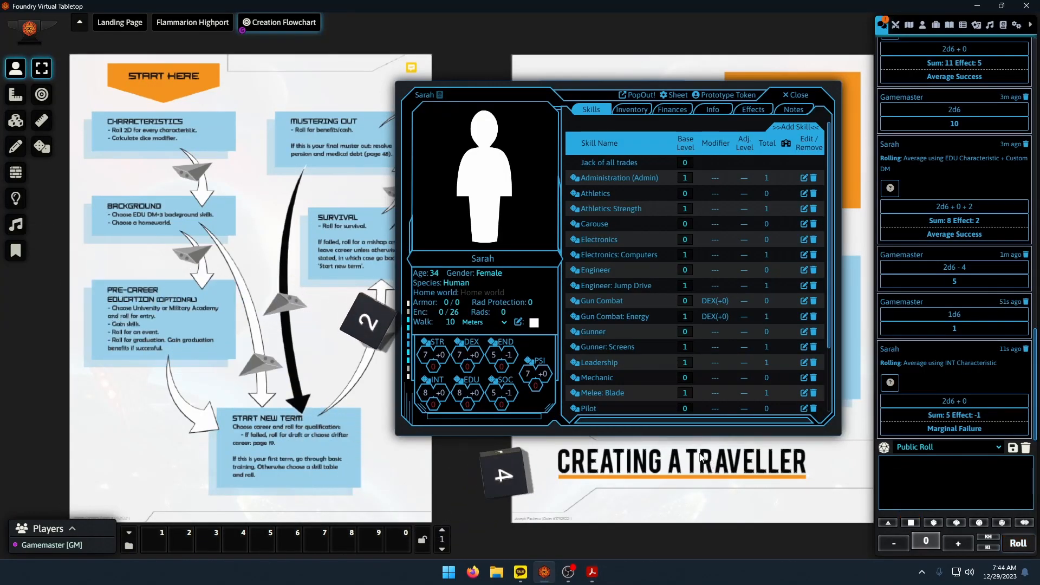
{"action": "left_click", "coordinate": [592, 573]}
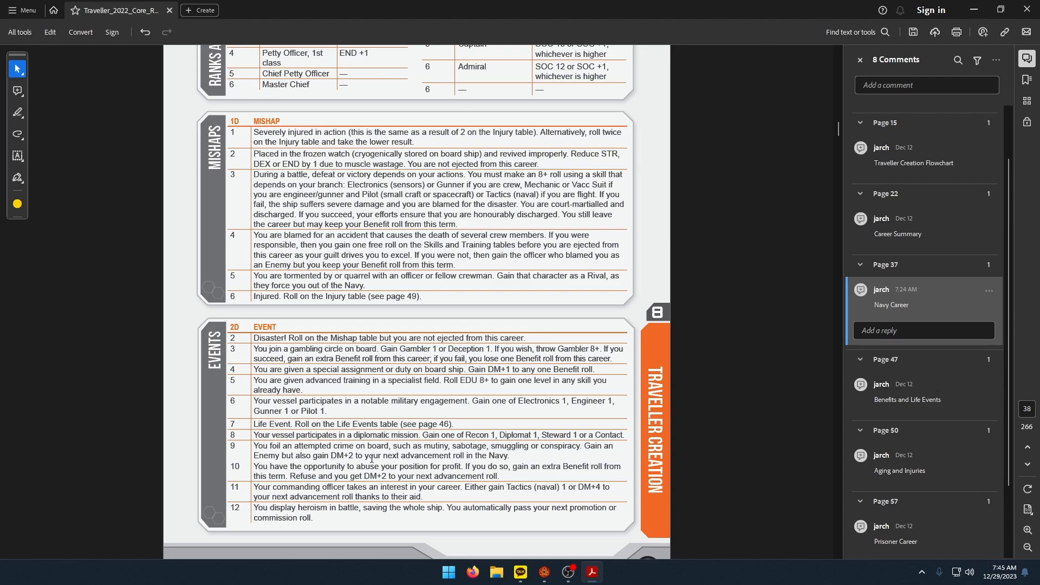
Add the Gunner: Turrets skill to the character in Foundry and set its base level to 1.
{"action": "left_click", "coordinate": [545, 572]}
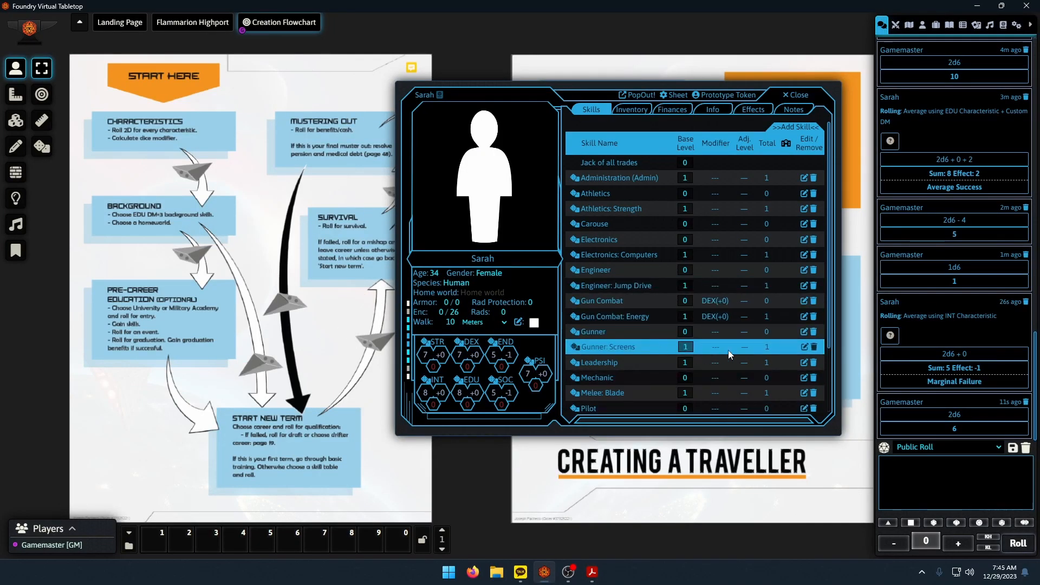
{"action": "left_click", "coordinate": [949, 24]}
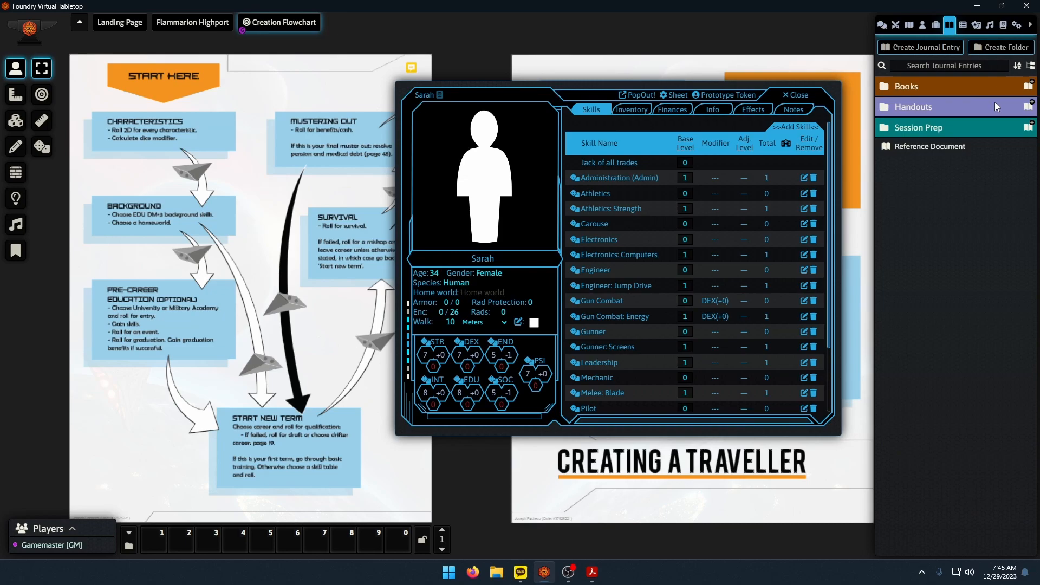
{"action": "left_click", "coordinate": [936, 25]}
{"action": "scroll", "coordinate": [988, 282], "scroll_direction": "down", "scroll_amount": 8}
{"action": "scroll", "coordinate": [965, 322], "scroll_direction": "up", "scroll_amount": 5}
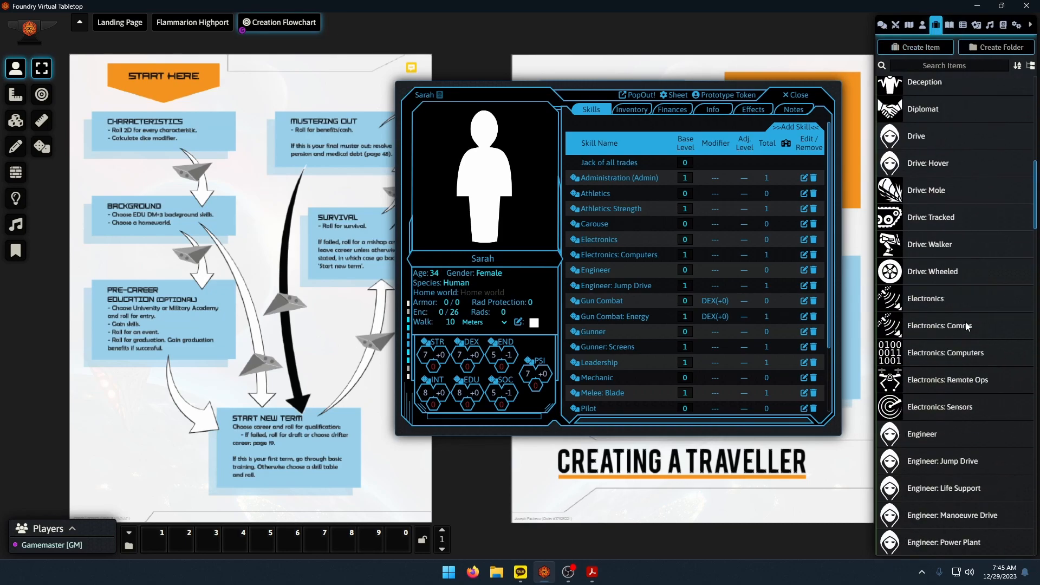
{"action": "scroll", "coordinate": [970, 339], "scroll_direction": "up", "scroll_amount": 5}
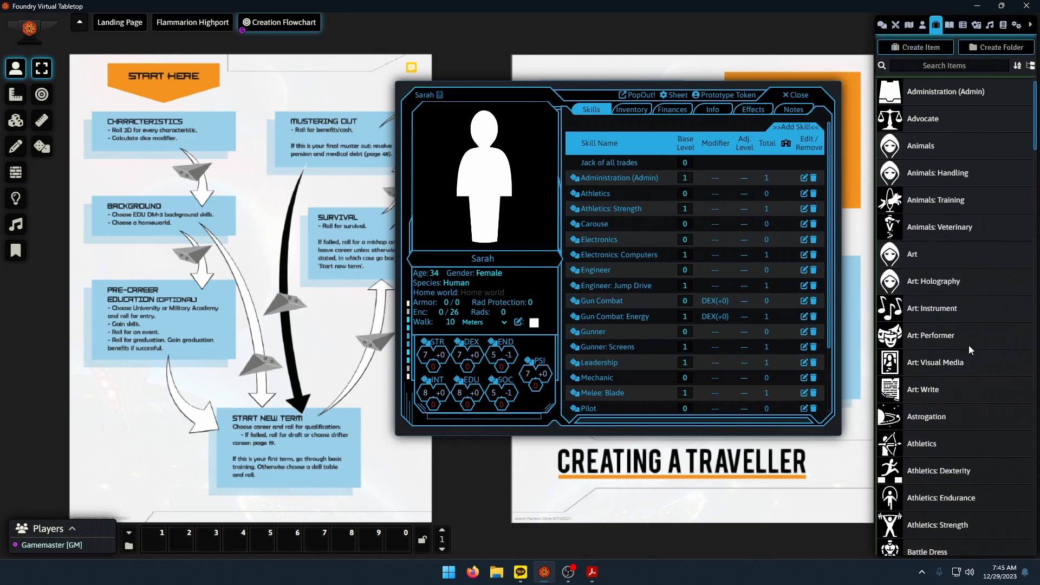
{"action": "scroll", "coordinate": [969, 363], "scroll_direction": "down", "scroll_amount": 10}
{"action": "scroll", "coordinate": [971, 373], "scroll_direction": "up", "scroll_amount": 4}
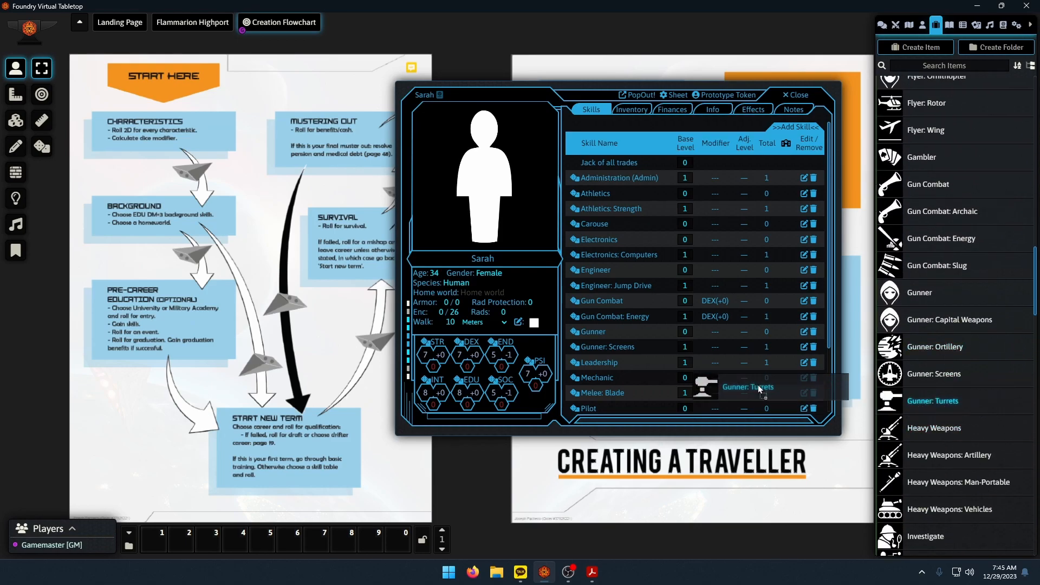
{"action": "left_click", "coordinate": [686, 363]}
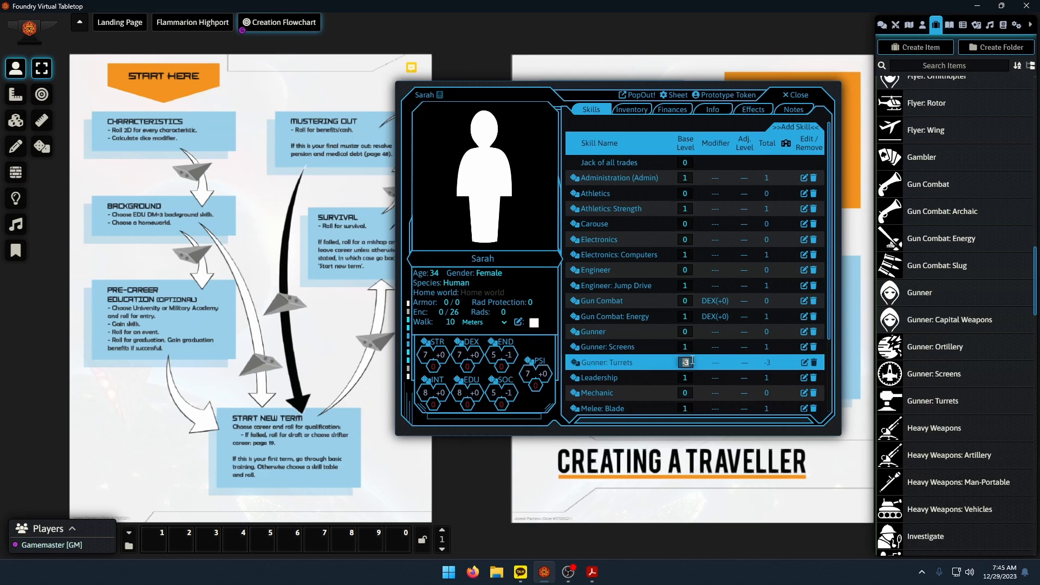
Check the Engineer/Gunner advancement requirement in the rulebook's Navy career tables and make an Average (6+) EDU roll in Foundry.
{"action": "left_click", "coordinate": [592, 573]}
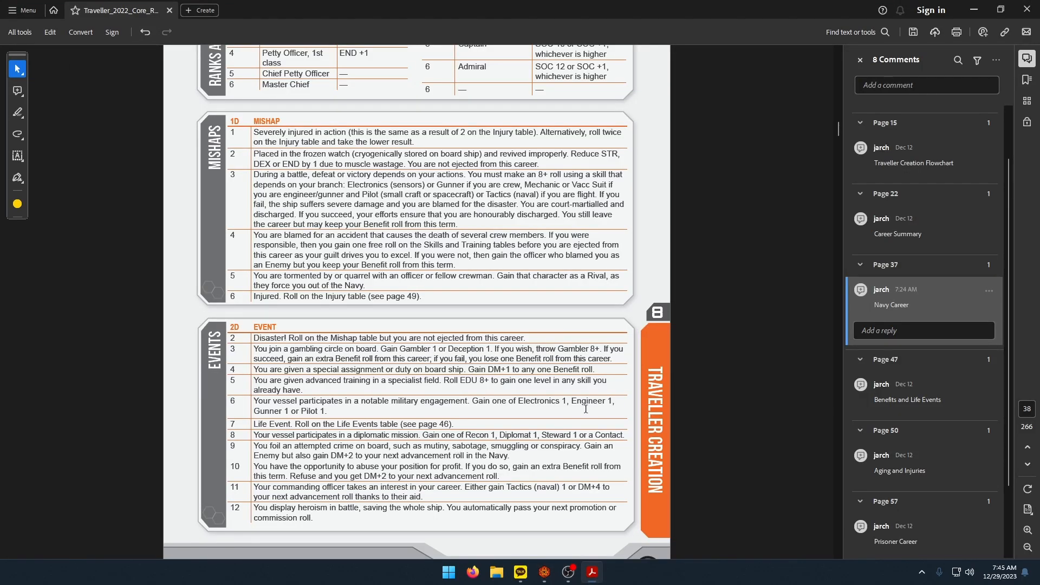
{"action": "scroll", "coordinate": [541, 500], "scroll_direction": "up", "scroll_amount": 15}
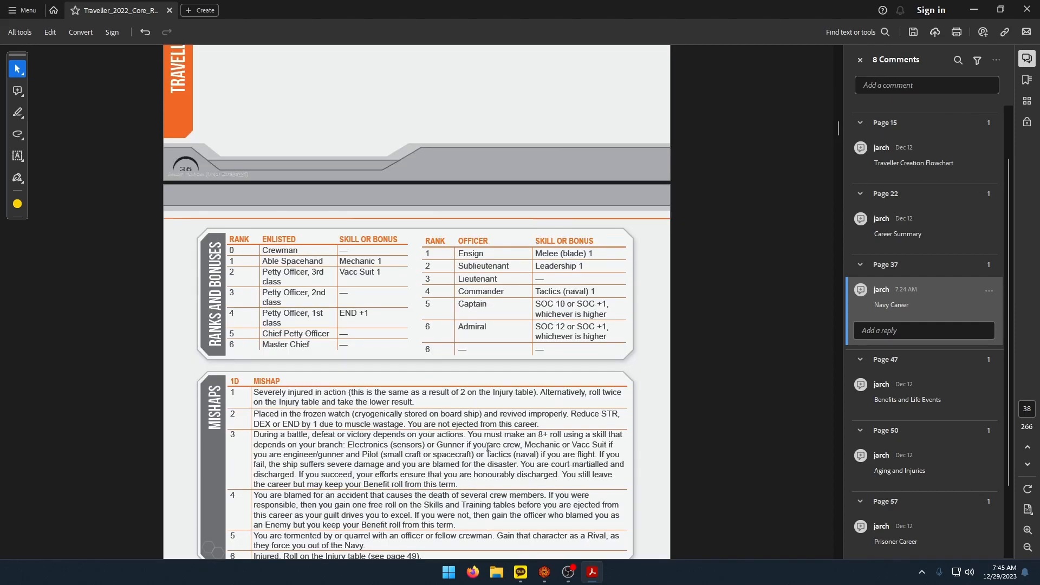
{"action": "scroll", "coordinate": [489, 452], "scroll_direction": "down", "scroll_amount": 2}
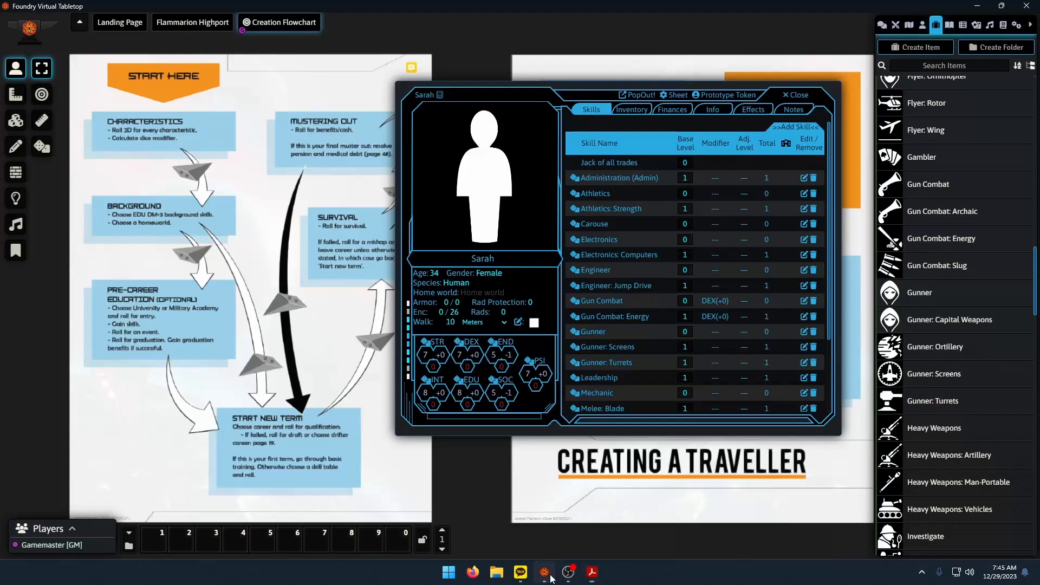
{"action": "left_click", "coordinate": [544, 572]}
{"action": "left_click", "coordinate": [713, 109]}
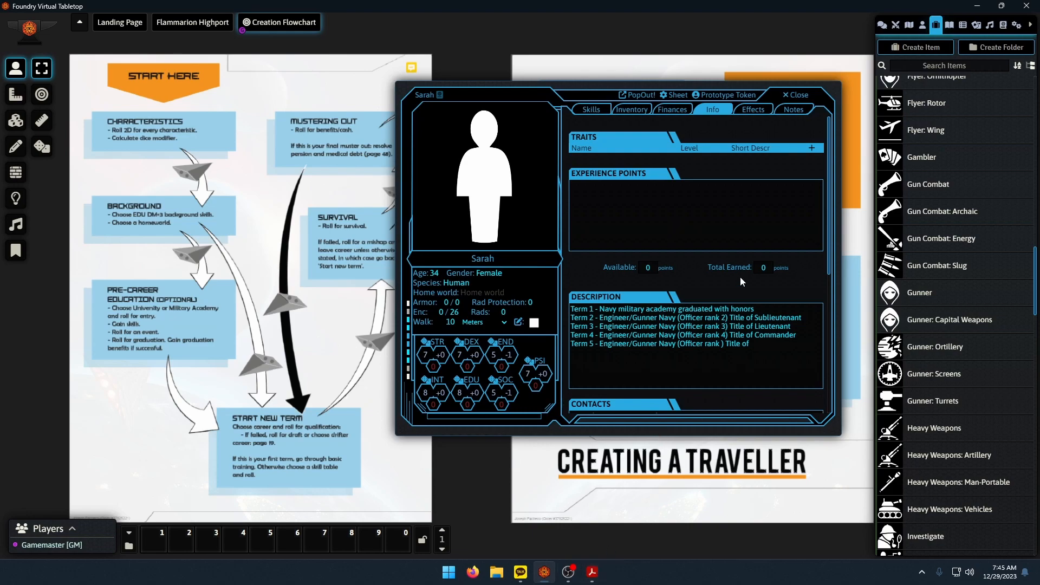
{"action": "left_click", "coordinate": [590, 569]}
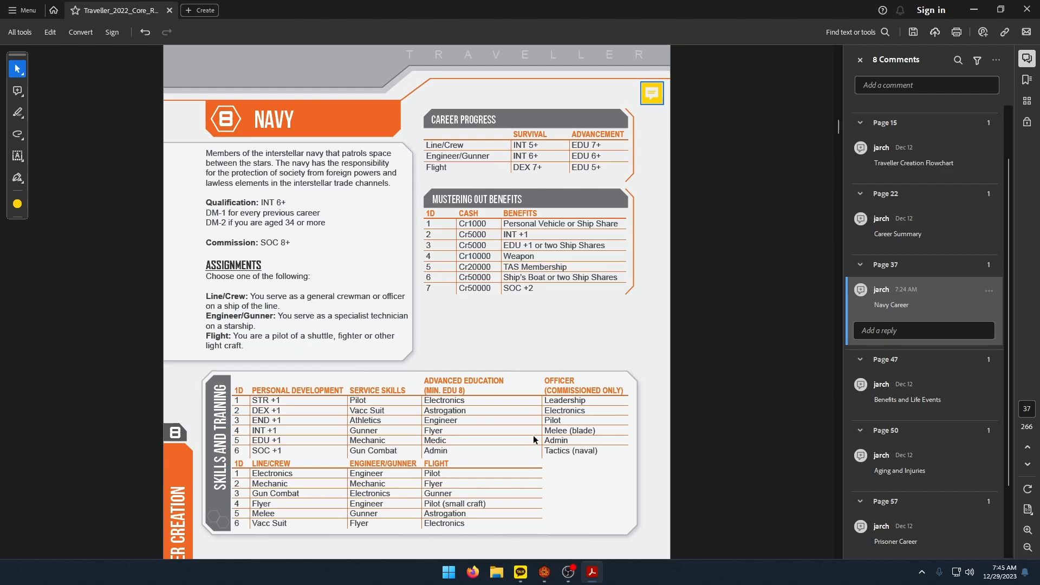
{"action": "left_click", "coordinate": [544, 571]}
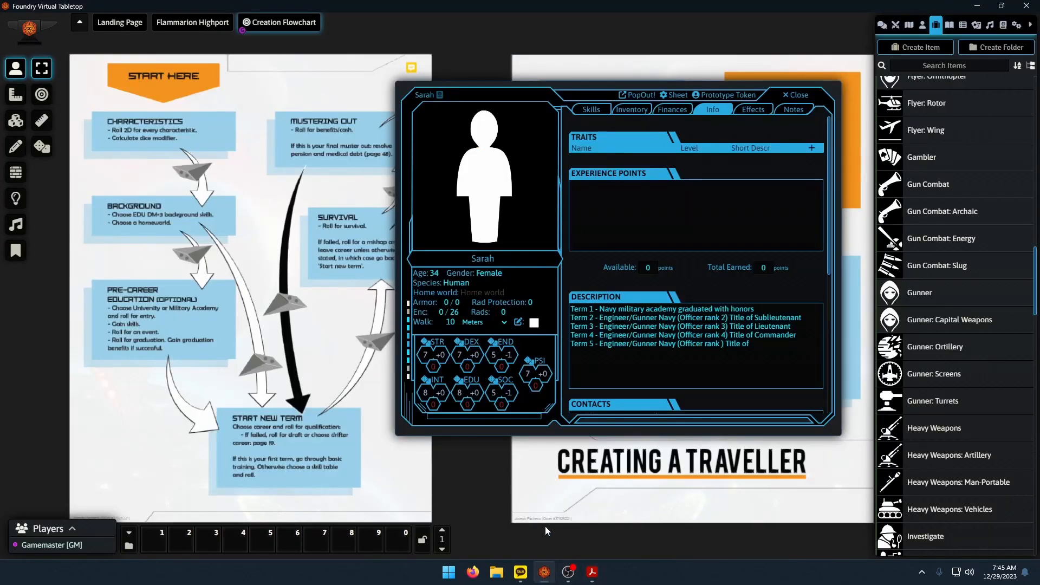
{"action": "left_click", "coordinate": [465, 380]}
{"action": "left_click", "coordinate": [514, 361]}
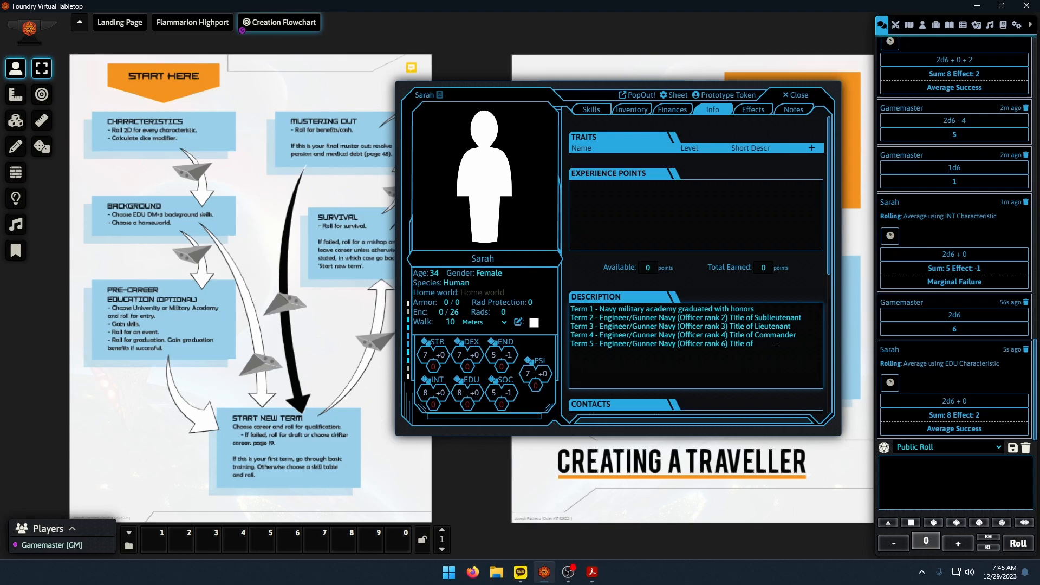
Complete the Term 5 line of the character description with officer rank 5 and the title Captain, copied from the rulebook's rank table.
{"action": "left_click", "coordinate": [592, 572]}
{"action": "scroll", "coordinate": [613, 389], "scroll_direction": "down", "scroll_amount": 6}
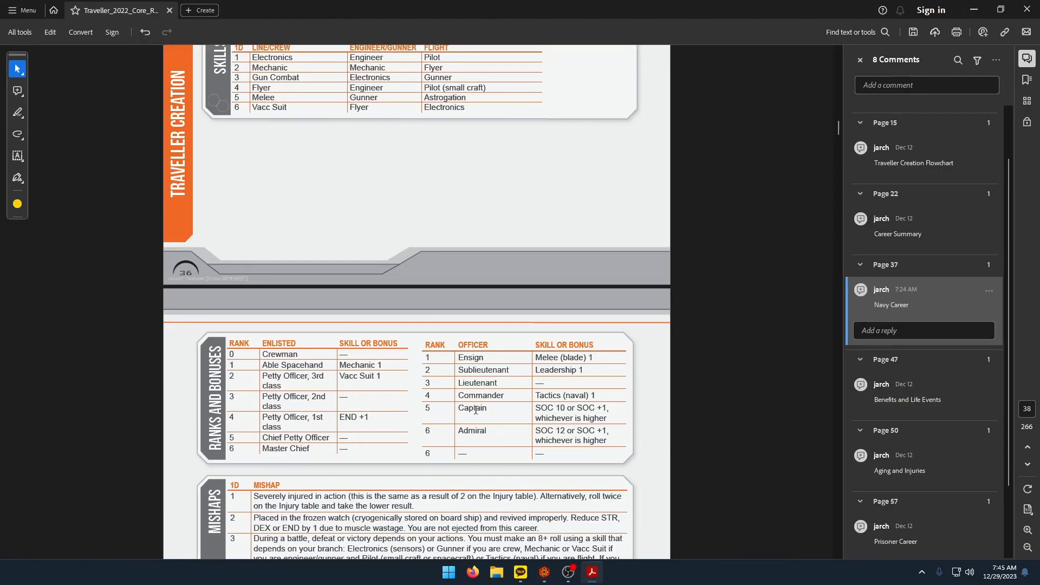
{"action": "double_click", "coordinate": [475, 410]}
{"action": "key", "text": "ctrl+c"}
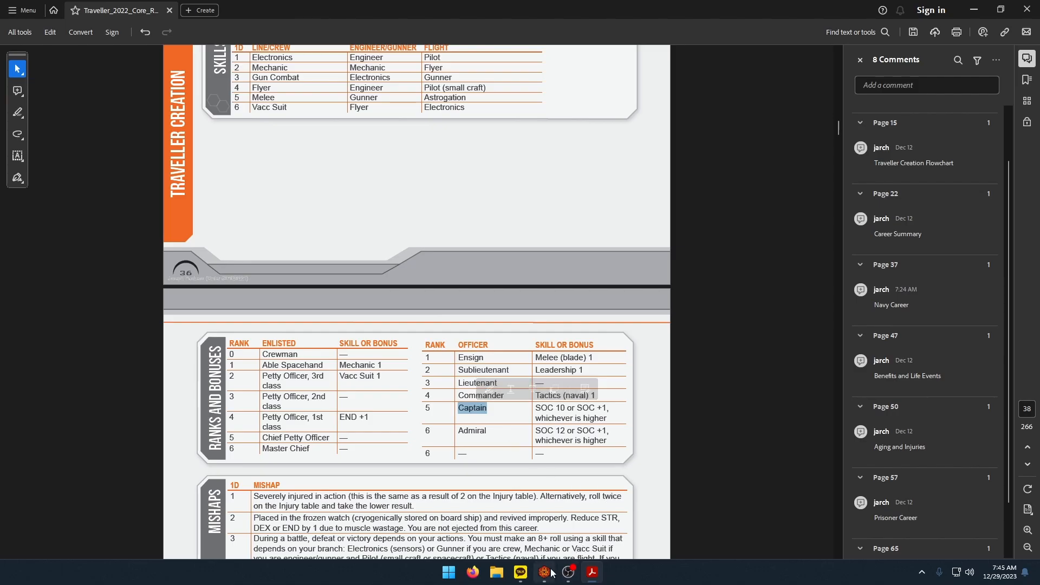
{"action": "left_click", "coordinate": [553, 573]}
{"action": "left_click", "coordinate": [592, 574]}
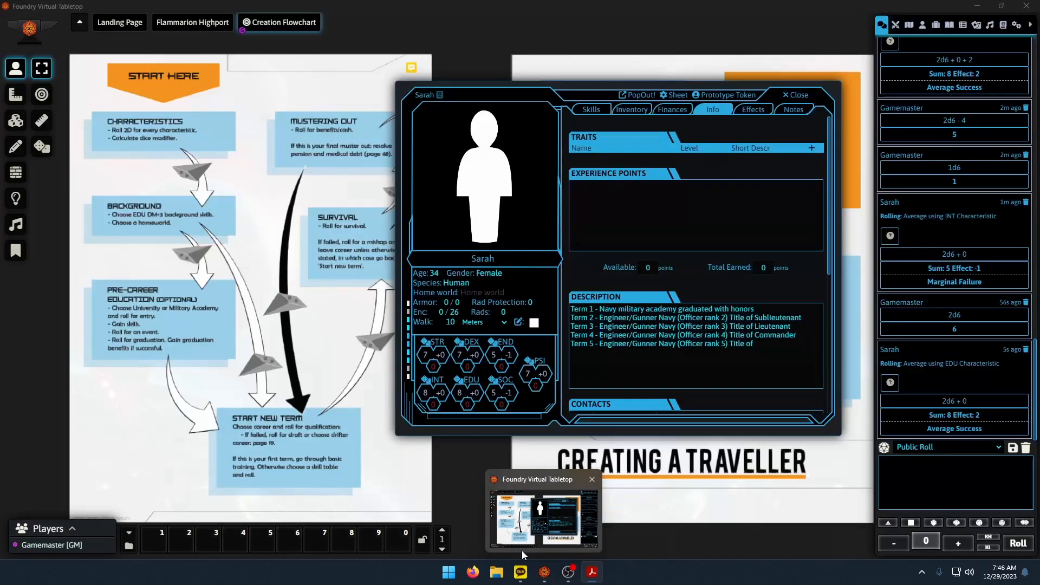
{"action": "left_click", "coordinate": [541, 517]}
{"action": "key", "text": "alt+Tab"}
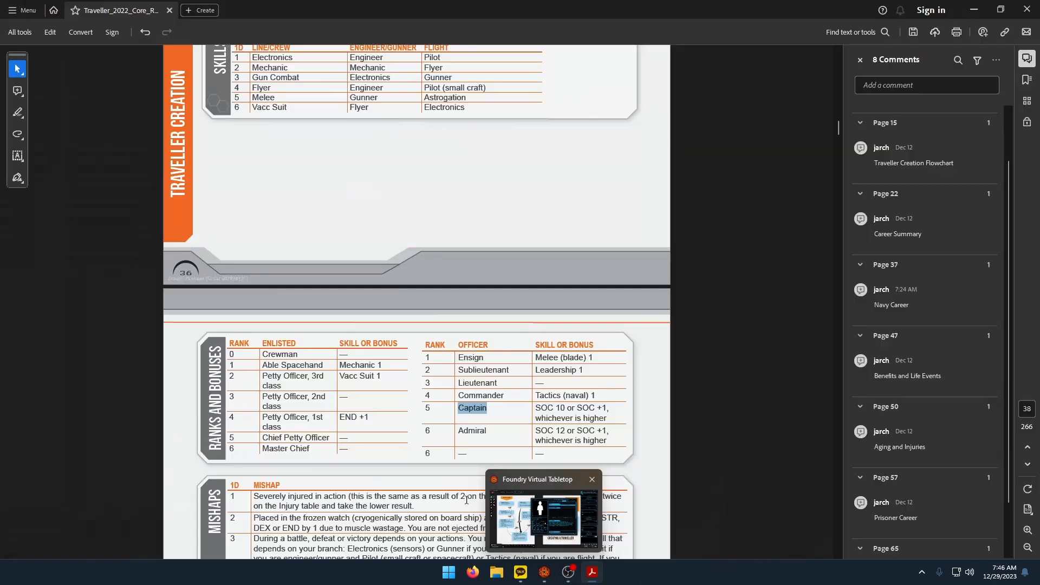
{"action": "left_click", "coordinate": [545, 572]}
{"action": "key", "text": "ctrl+v"}
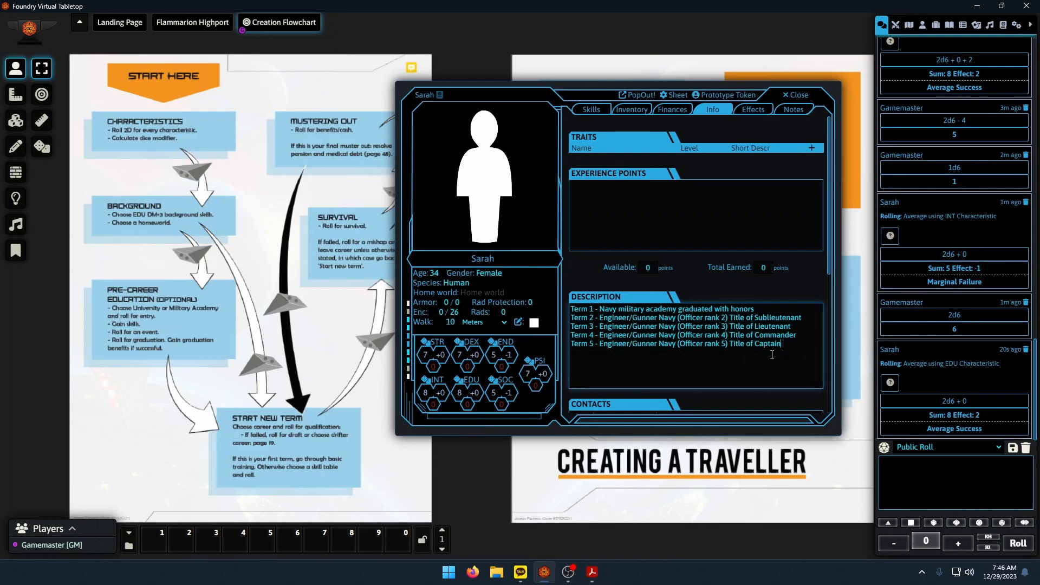
Check the Captain rank bonus in the rulebook and set the character's SOC characteristic to 10 in Foundry.
{"action": "left_click", "coordinate": [592, 572]}
{"action": "scroll", "coordinate": [657, 370], "scroll_direction": "down", "scroll_amount": 1}
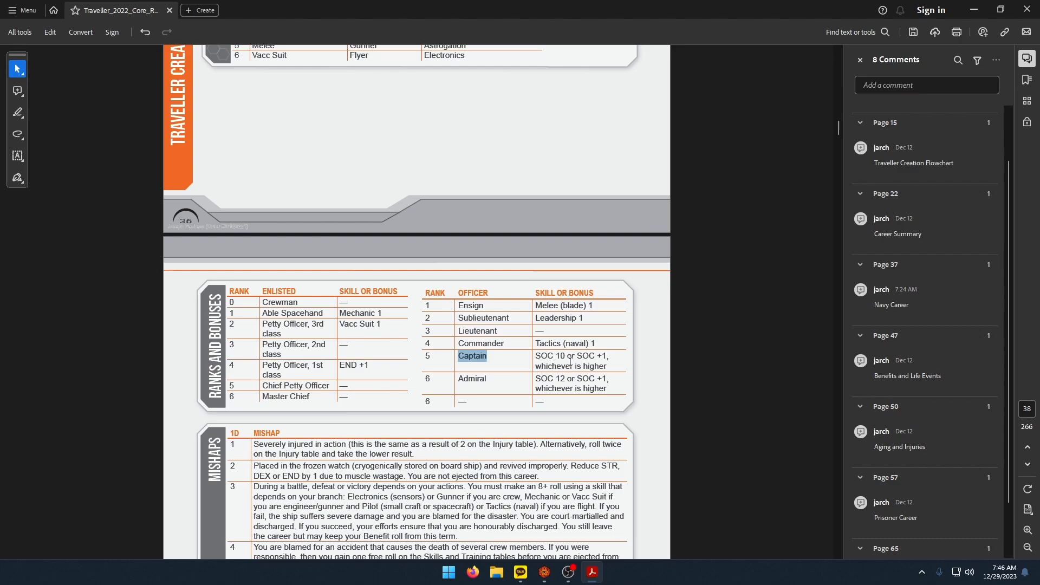
{"action": "left_click", "coordinate": [544, 572]}
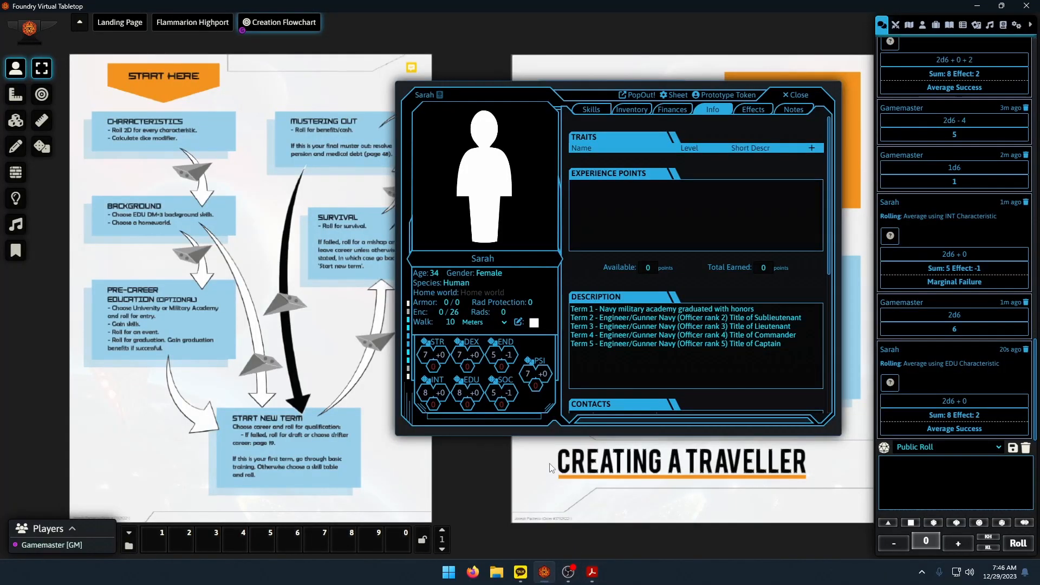
{"action": "left_click", "coordinate": [493, 393]}
{"action": "type", "text": "10"}
Review the Navy rank bonuses and skill tables in the rulebook, and set the character's age to 38 in Foundry.
{"action": "left_click", "coordinate": [592, 572]}
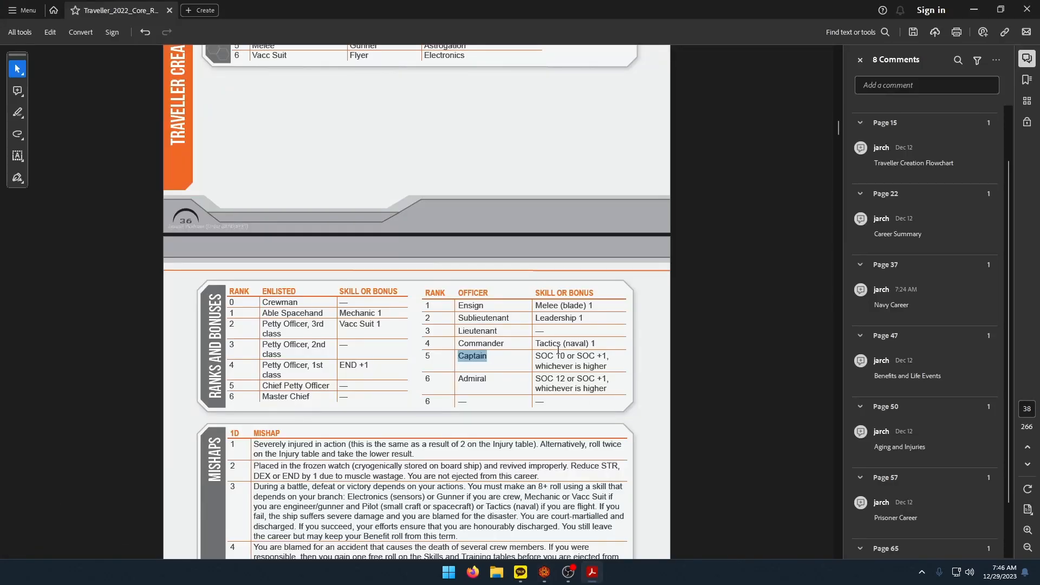
{"action": "left_click", "coordinate": [513, 362]}
{"action": "scroll", "coordinate": [508, 362], "scroll_direction": "down", "scroll_amount": 2}
{"action": "scroll", "coordinate": [504, 385], "scroll_direction": "up", "scroll_amount": 5}
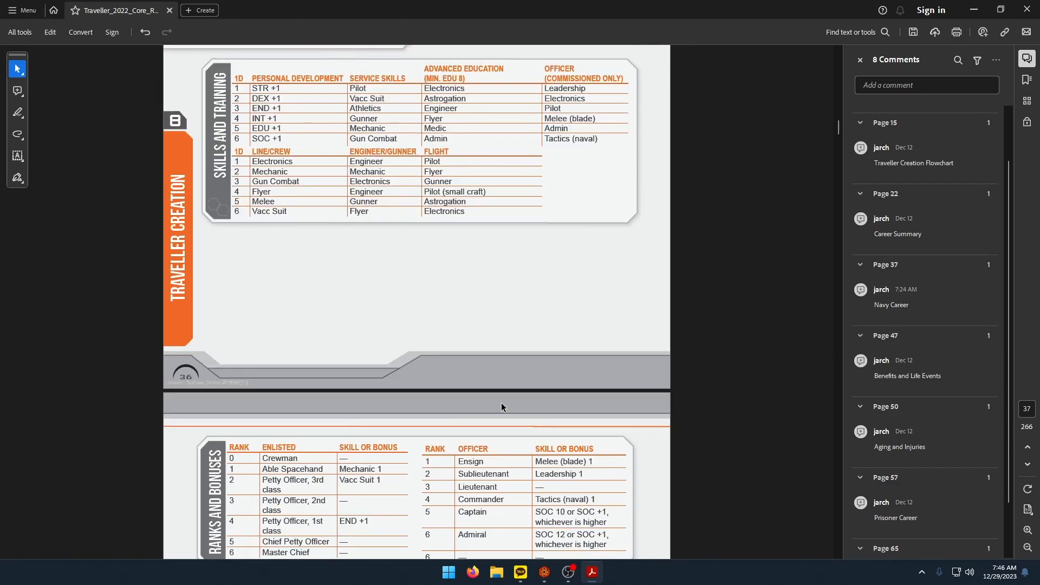
{"action": "scroll", "coordinate": [537, 398], "scroll_direction": "down", "scroll_amount": 2}
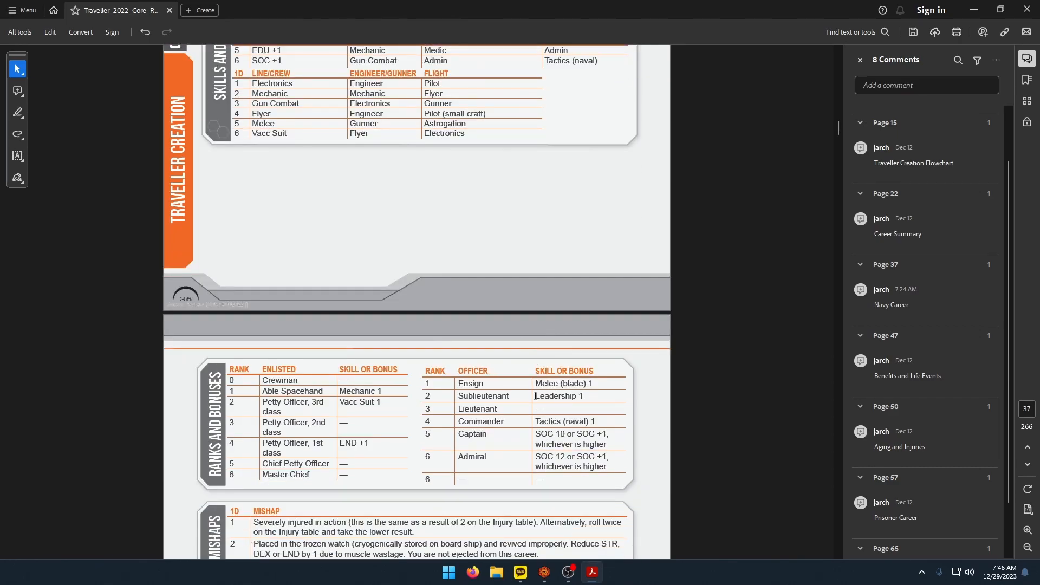
{"action": "scroll", "coordinate": [589, 443], "scroll_direction": "up", "scroll_amount": 6}
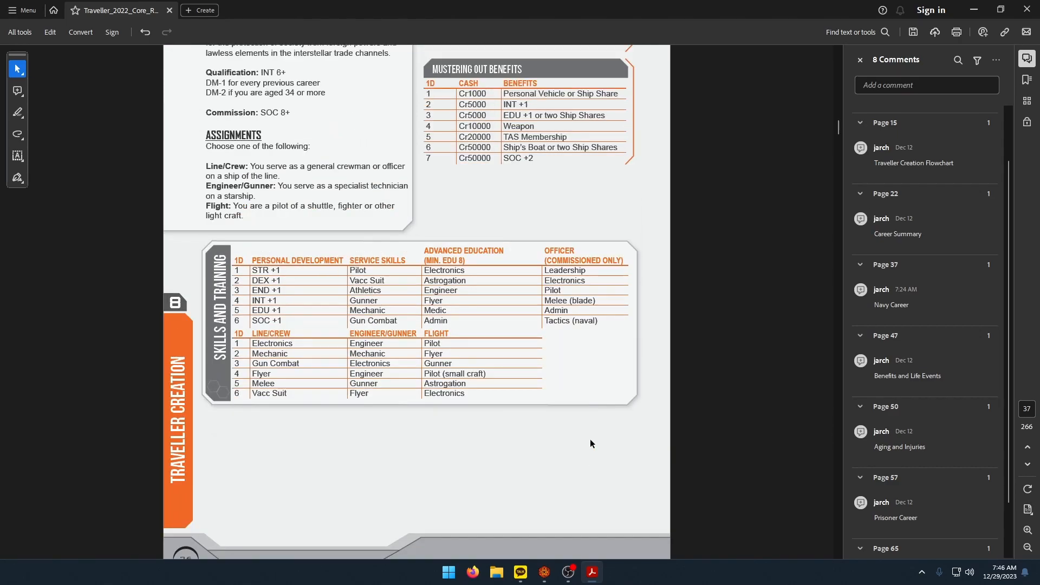
{"action": "left_click", "coordinate": [545, 572]}
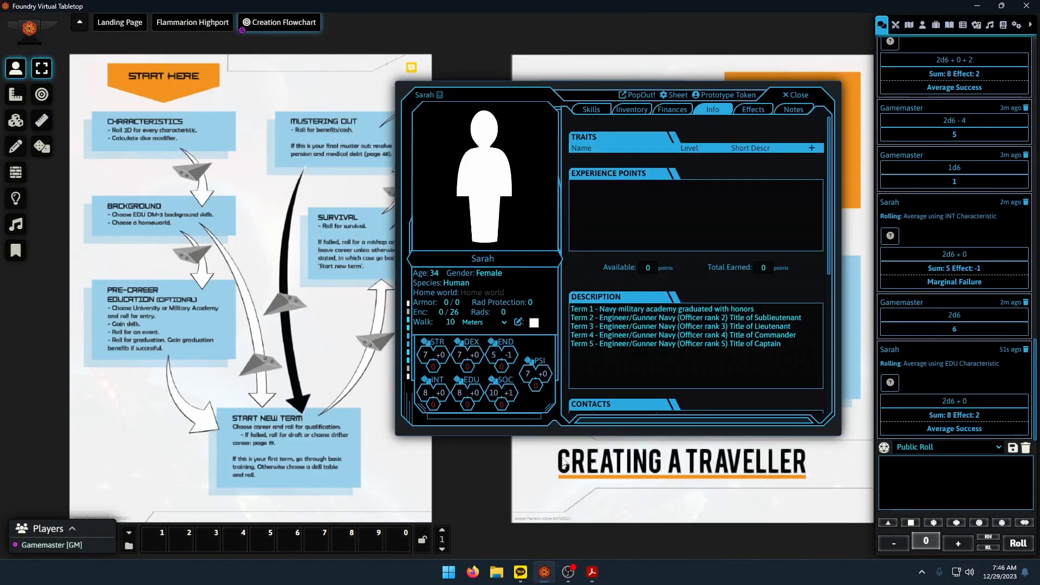
{"action": "double_click", "coordinate": [436, 274]}
{"action": "type", "text": "38"}
Roll 2d6 with a -5 modifier in the Foundry chat for the character's aging check.
{"action": "left_click", "coordinate": [911, 523]}
{"action": "left_click", "coordinate": [911, 523]}
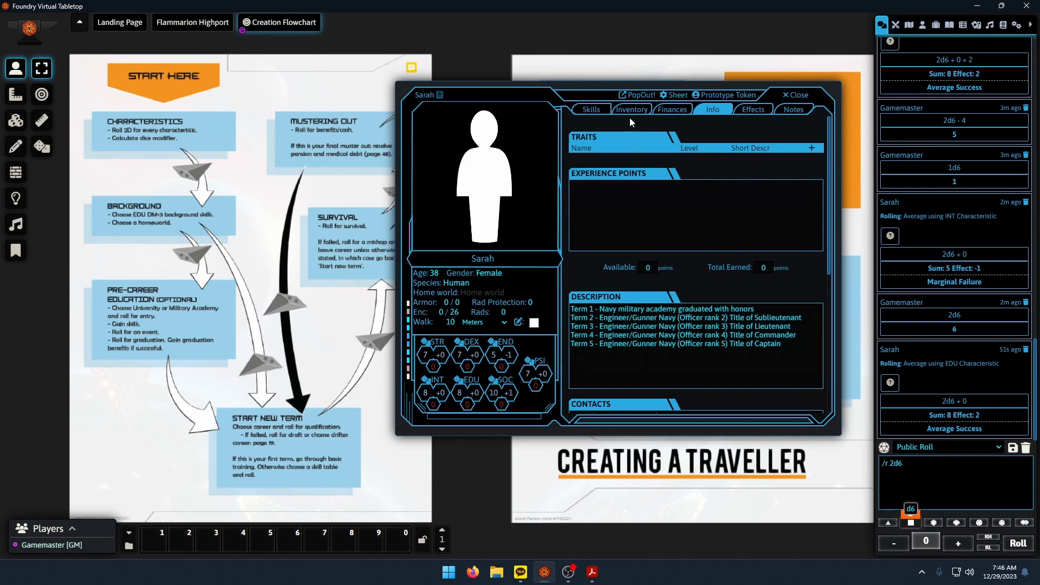
{"action": "left_click", "coordinate": [895, 547]}
{"action": "left_click", "coordinate": [894, 547]}
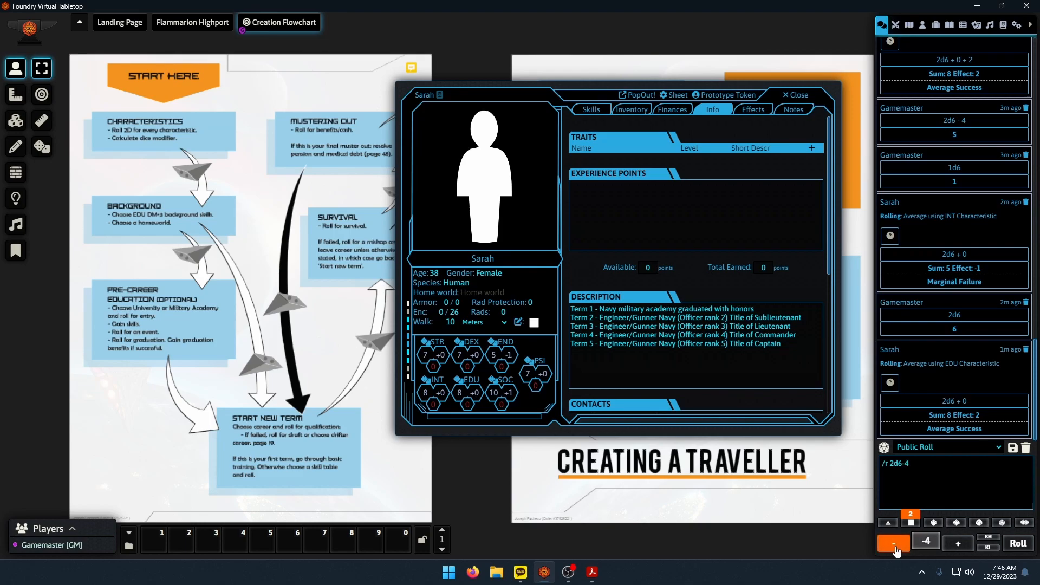
{"action": "left_click", "coordinate": [1018, 543]}
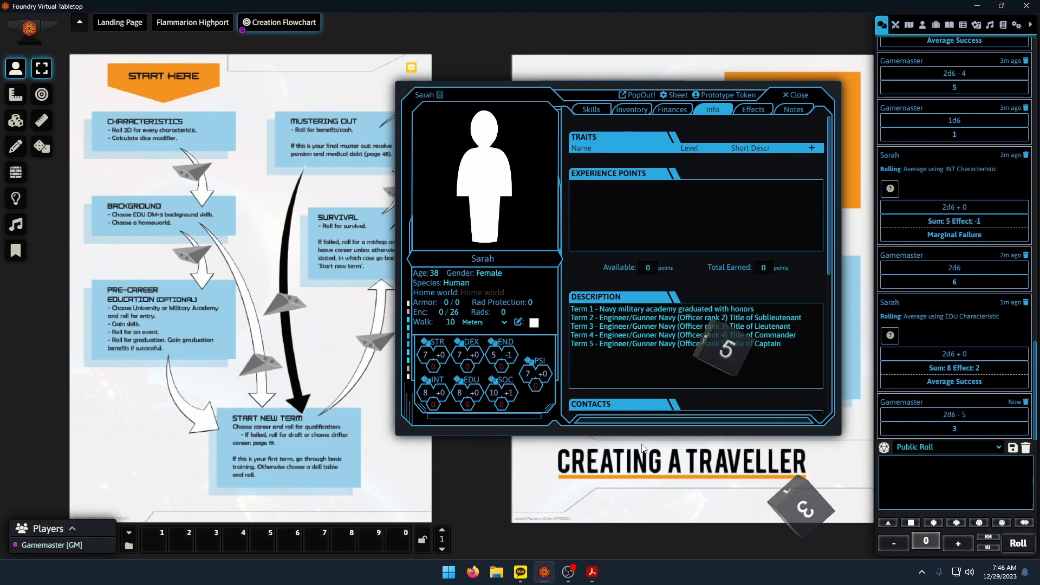
Add the line "Term 6 - Enginner/Gunner Navy (Officer rank ) Title of" to the character description, leaving rank and title blank.
{"action": "left_click", "coordinate": [787, 348]}
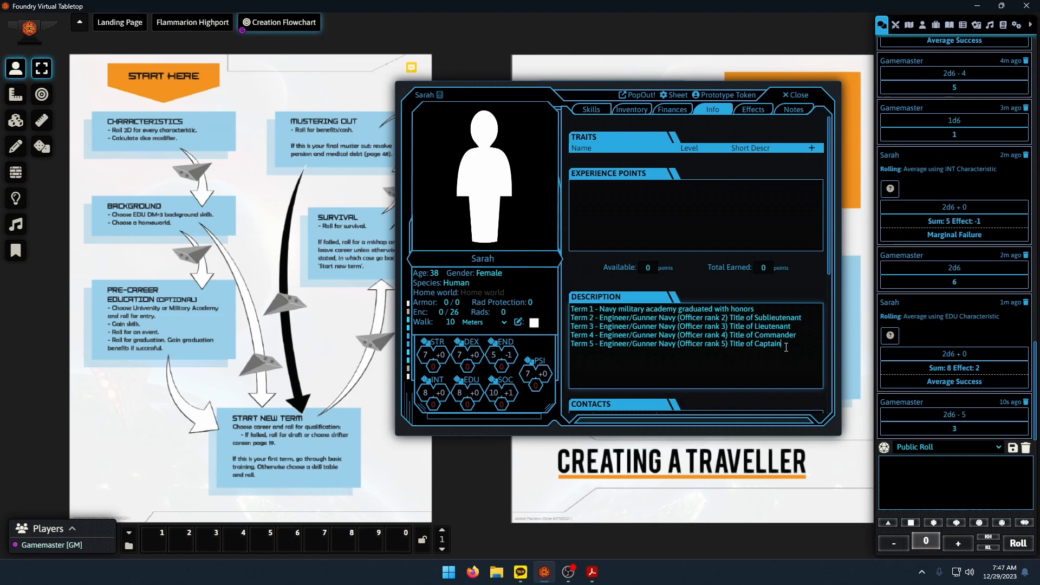
{"action": "type", "text": "erm 6 - Enginner/Gunner Navy (OFf"}
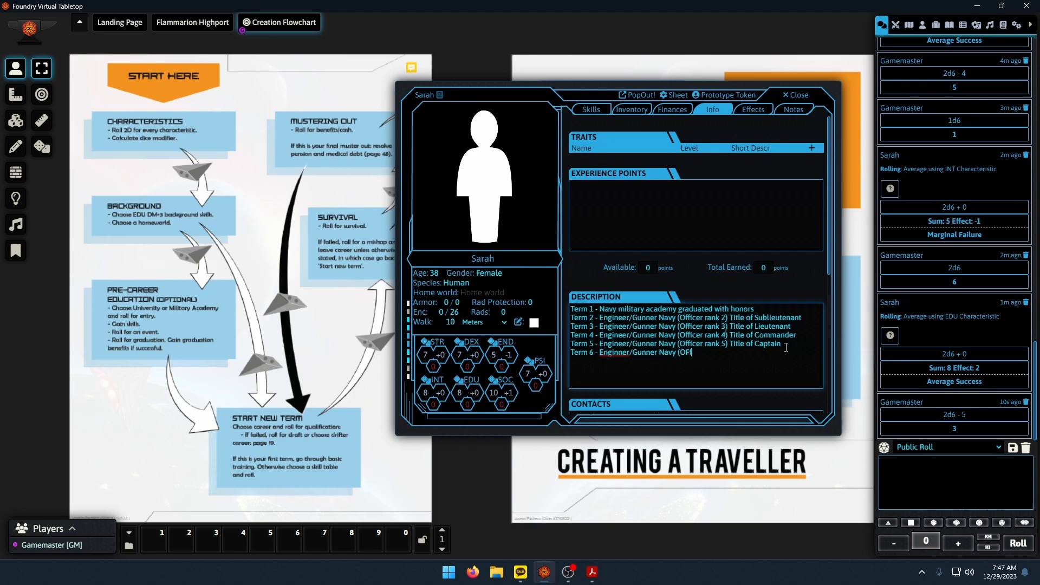
{"action": "type", "text": "ficer rank ) Title of"}
Consult the Navy Skills and Training tables in the rulebook and roll 1d6 in Foundry for the Term 6 skill.
{"action": "left_click", "coordinate": [592, 572]}
{"action": "scroll", "coordinate": [504, 338], "scroll_direction": "up", "scroll_amount": 3}
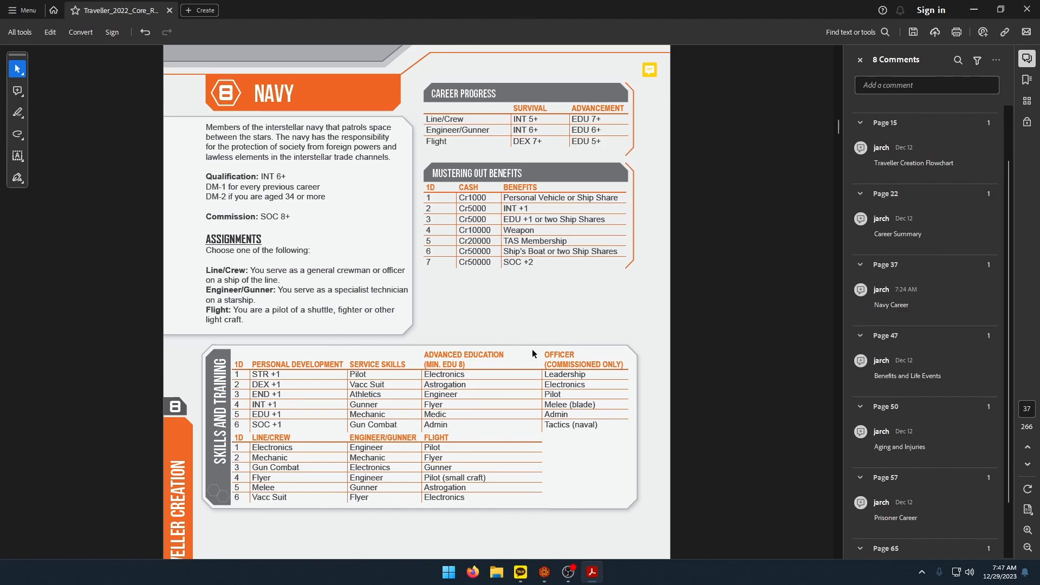
{"action": "left_click", "coordinate": [545, 571]}
{"action": "left_click", "coordinate": [911, 522]}
{"action": "left_click", "coordinate": [1019, 544]}
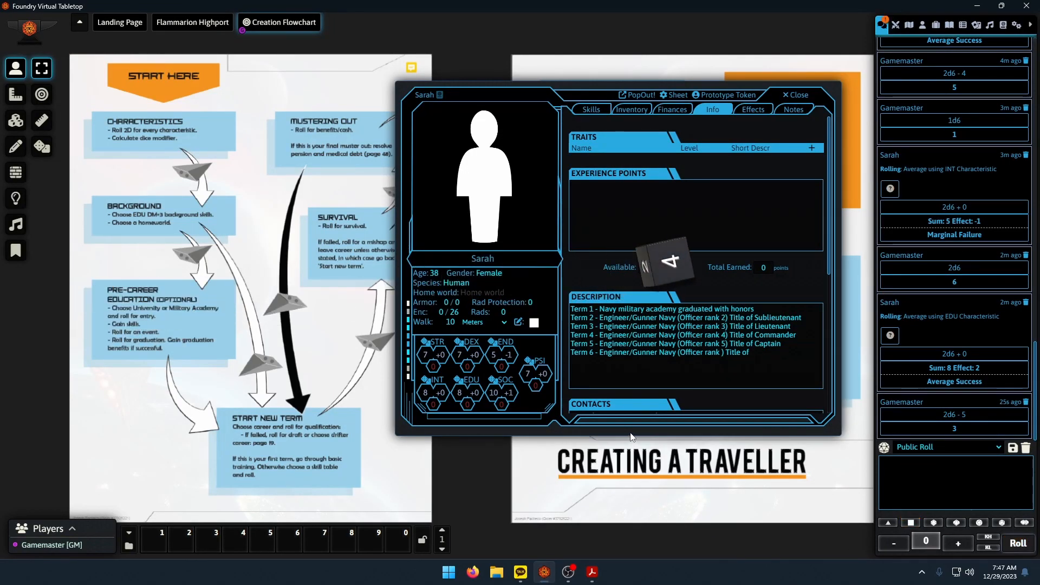
Look up the roll in the Personal Development column and set the character's INT characteristic to 9.
{"action": "left_click", "coordinate": [592, 572]}
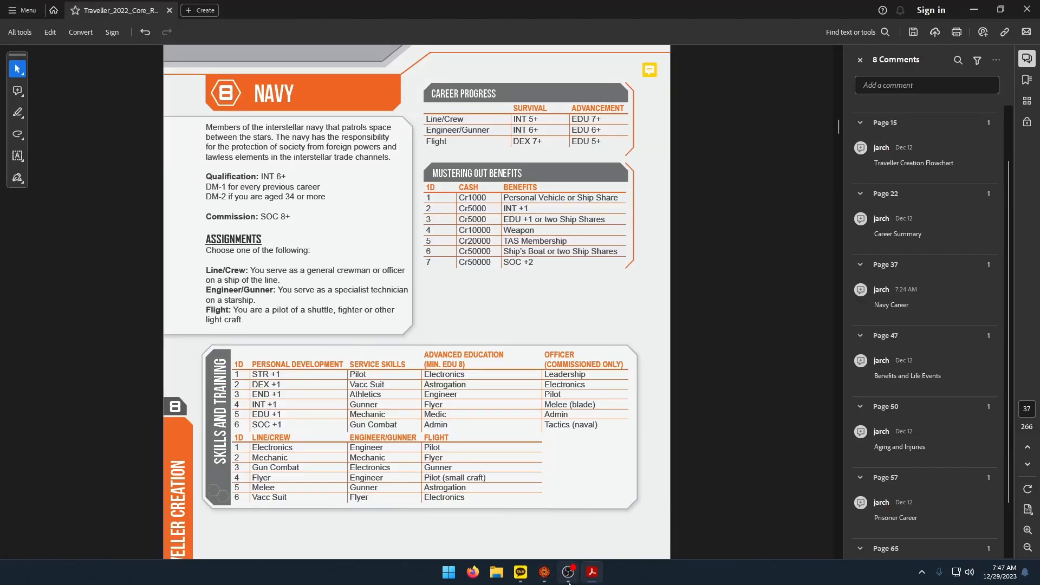
{"action": "left_click", "coordinate": [545, 571]}
{"action": "type", "text": "9"}
{"action": "key", "text": "Return"}
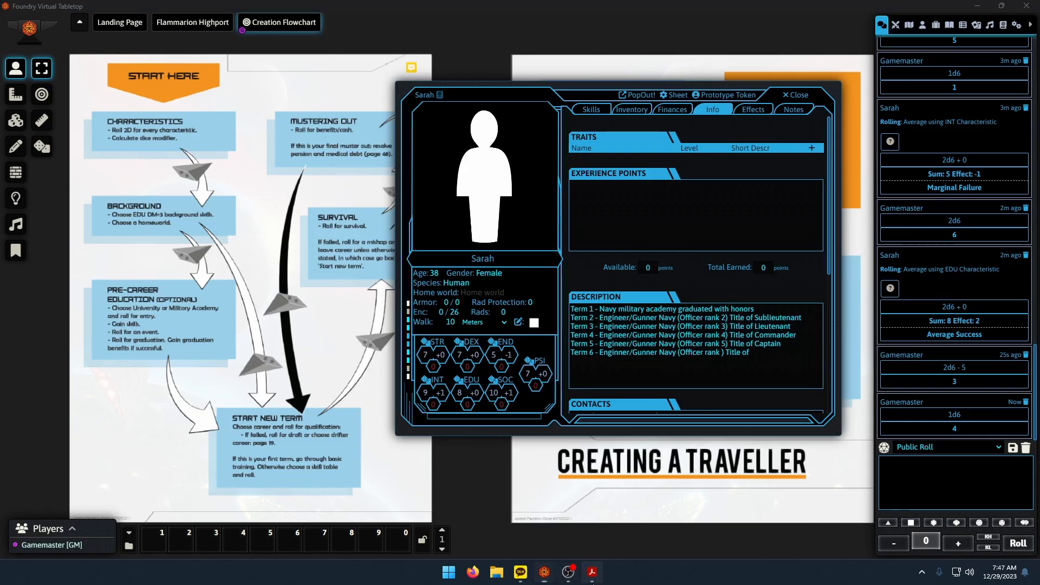
Check the Engineer/Gunner survival requirement in the rulebook and make the Term 6 Average (6+) INT roll in Foundry.
{"action": "left_click", "coordinate": [592, 572]}
{"action": "scroll", "coordinate": [503, 479], "scroll_direction": "down", "scroll_amount": 2}
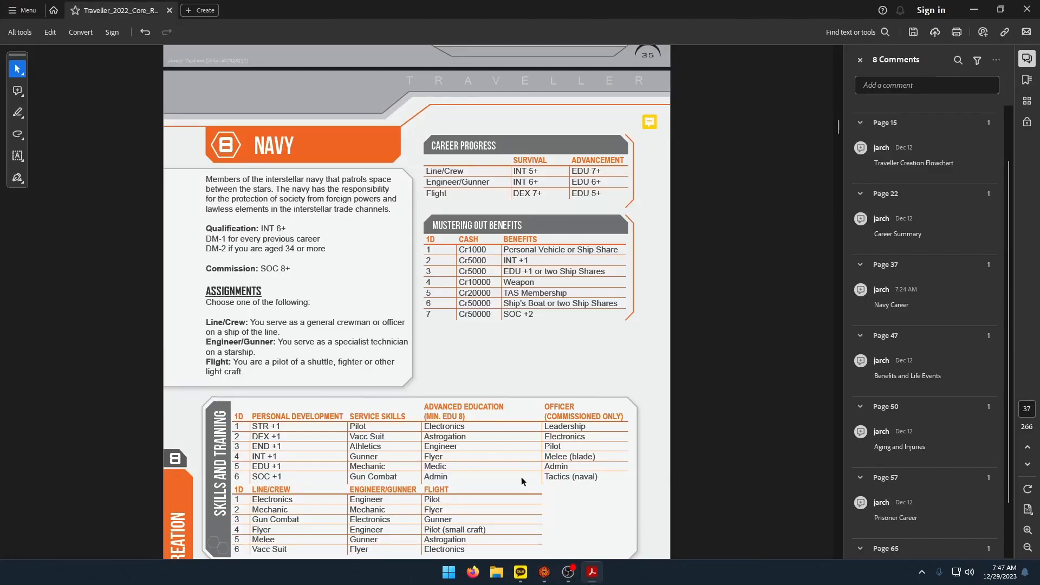
{"action": "left_click", "coordinate": [542, 581]}
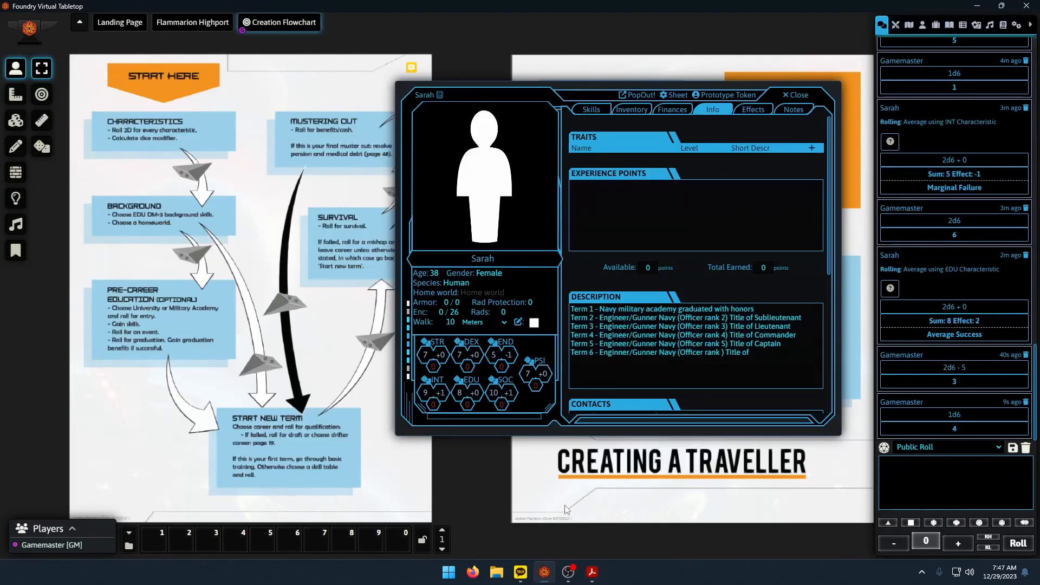
{"action": "left_click", "coordinate": [434, 380]}
{"action": "key", "text": "Return"}
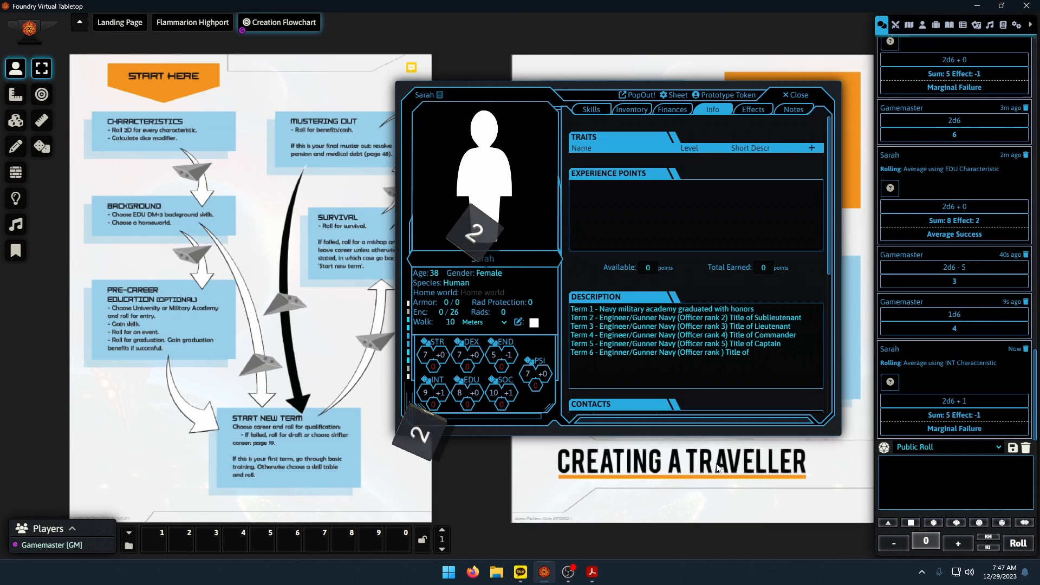
{"action": "left_click", "coordinate": [592, 571]}
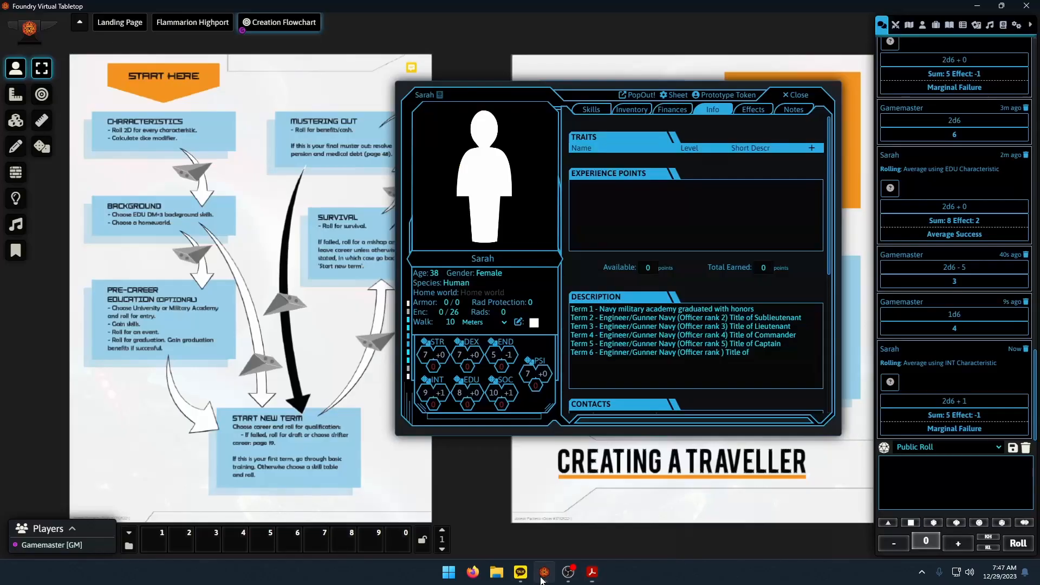
{"action": "left_click", "coordinate": [545, 572]}
{"action": "left_click", "coordinate": [594, 574]}
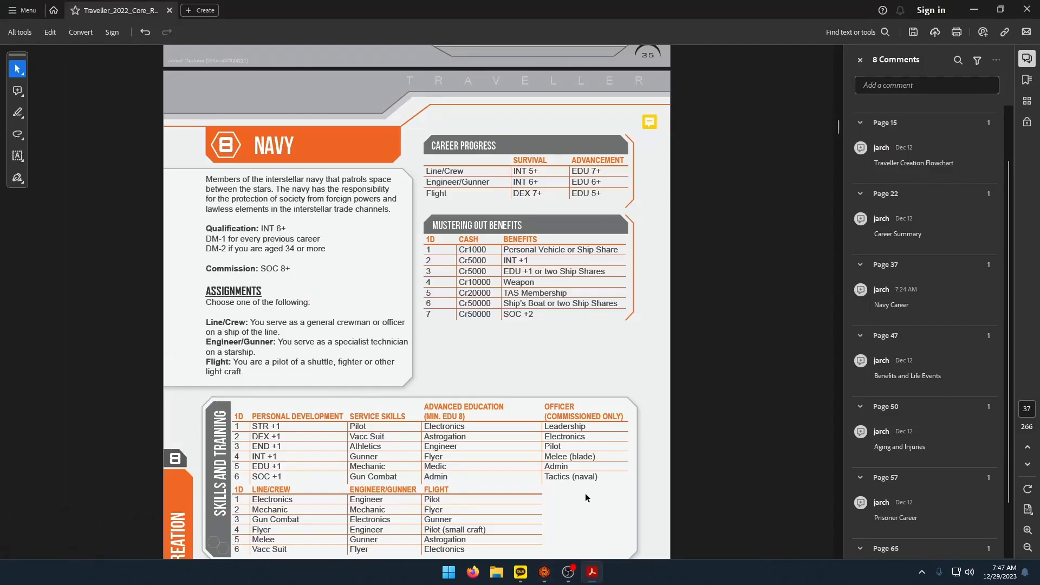
Roll 2d6 in Foundry for the Term 6 event and look up the result in the rulebook's Navy Events table.
{"action": "left_click", "coordinate": [545, 573]}
{"action": "left_click", "coordinate": [911, 523]}
{"action": "left_click", "coordinate": [1018, 543]}
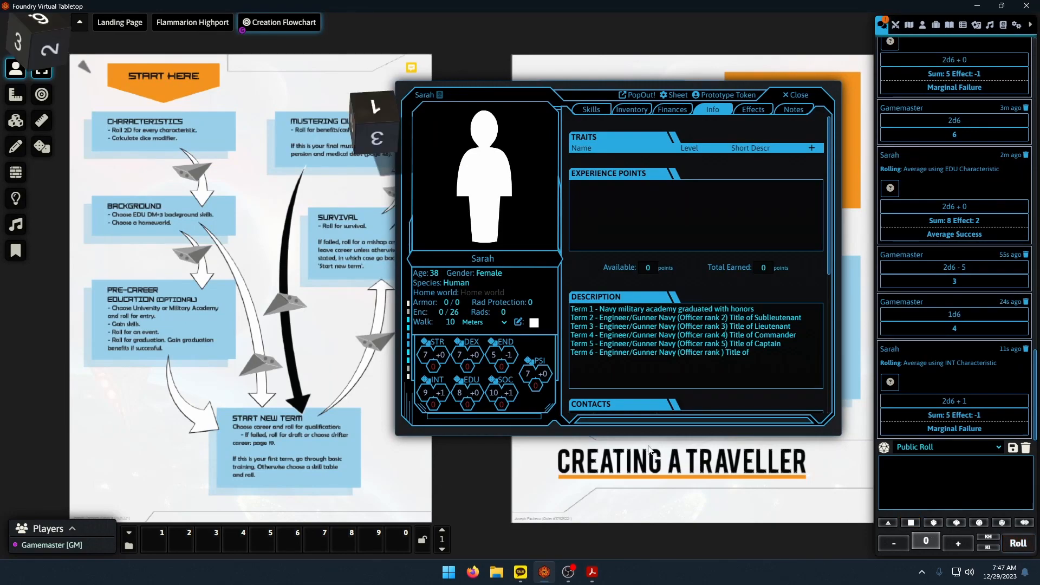
{"action": "left_click", "coordinate": [592, 573]}
{"action": "scroll", "coordinate": [467, 472], "scroll_direction": "down", "scroll_amount": 10}
{"action": "scroll", "coordinate": [472, 482], "scroll_direction": "down", "scroll_amount": 6}
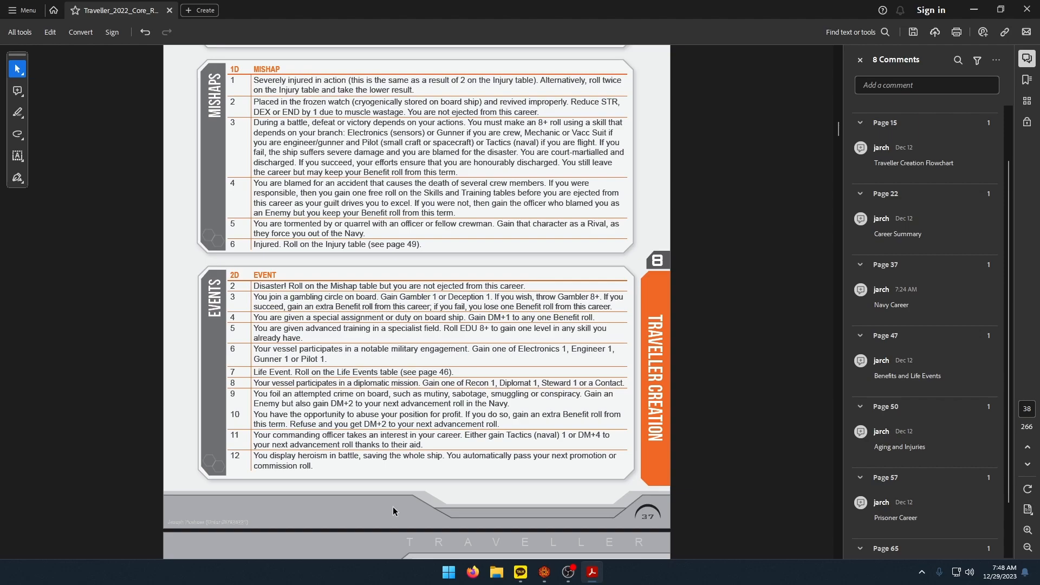
Check the Engineer/Gunner advancement requirement in the rulebook and make the Term 6 Average (6+) EDU roll in Foundry with a custom DM of +4.
{"action": "left_click", "coordinate": [544, 571]}
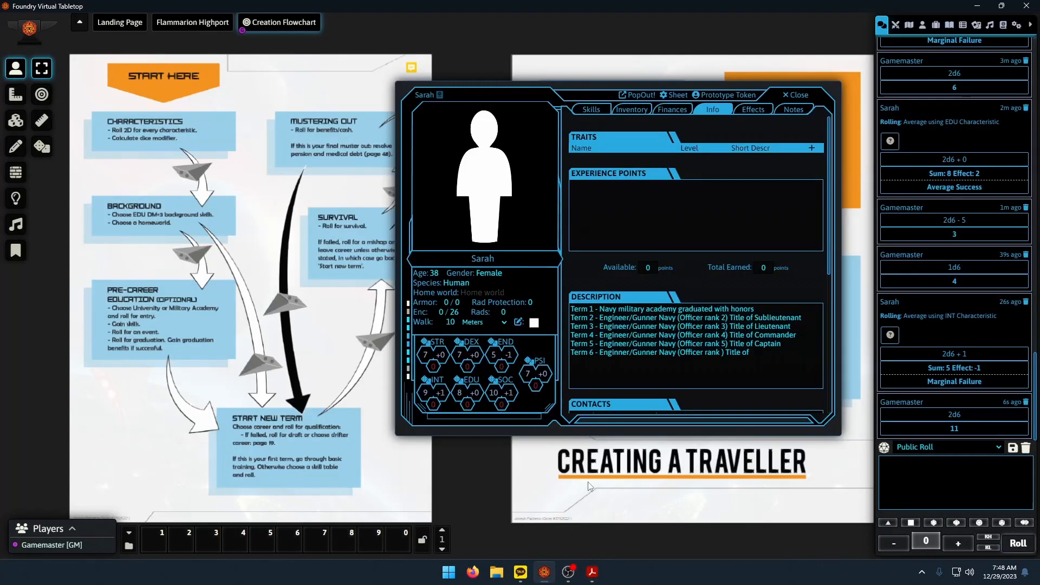
{"action": "left_click", "coordinate": [592, 571]}
{"action": "scroll", "coordinate": [555, 382], "scroll_direction": "up", "scroll_amount": 15}
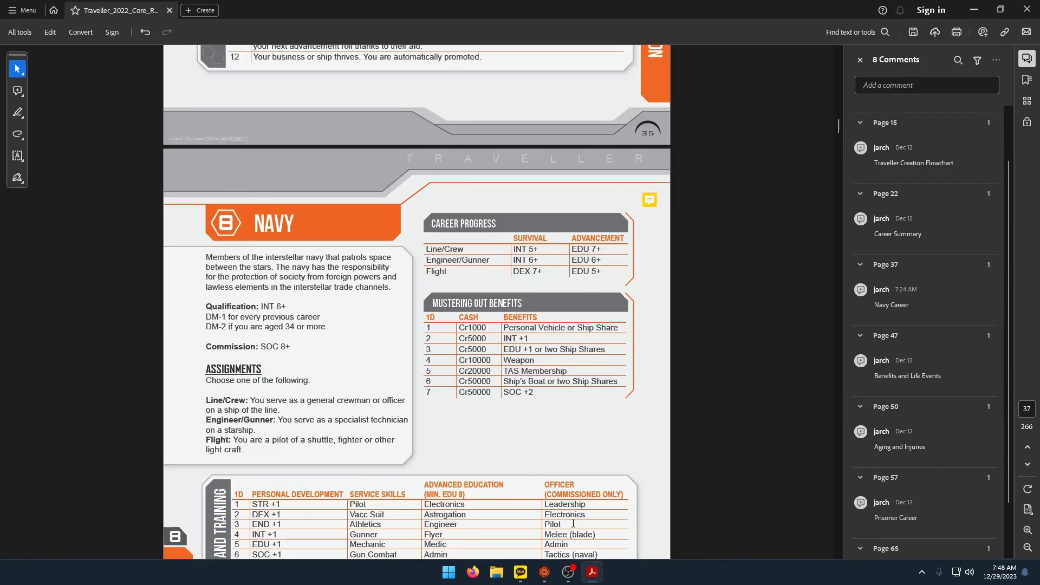
{"action": "left_click", "coordinate": [545, 572]}
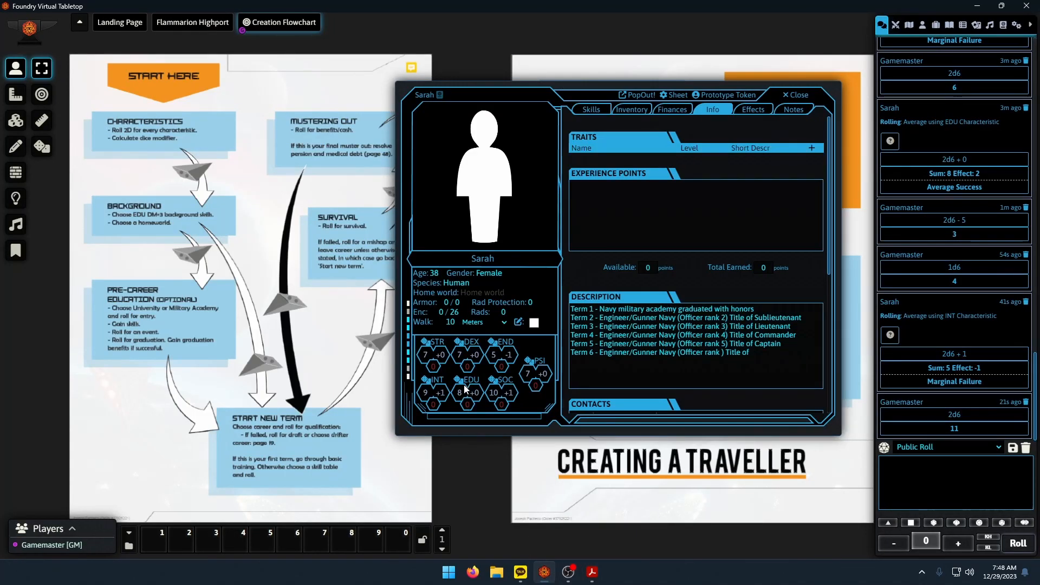
{"action": "left_click", "coordinate": [465, 386]}
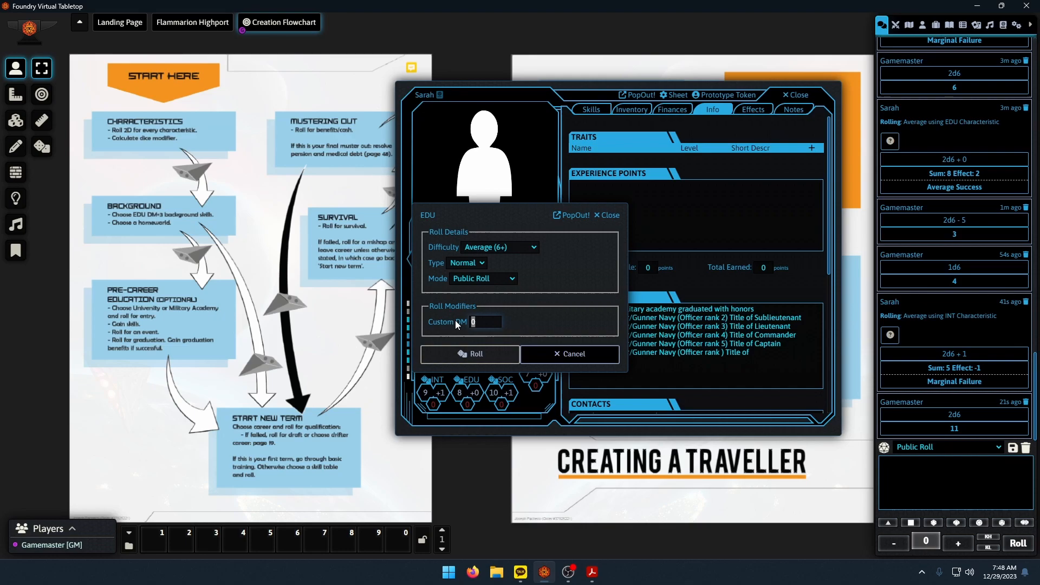
{"action": "type", "text": "+4"}
{"action": "left_click", "coordinate": [485, 358]}
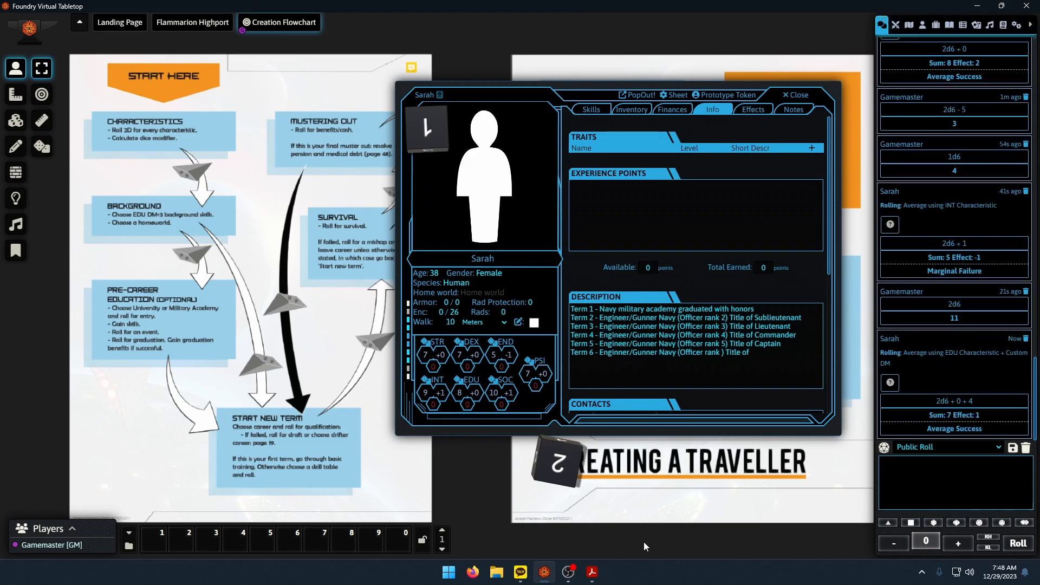
Consult the Navy officer ranks in the rulebook and complete the Term 6 description line with officer rank 6 and the title Captain.
{"action": "left_click", "coordinate": [594, 577]}
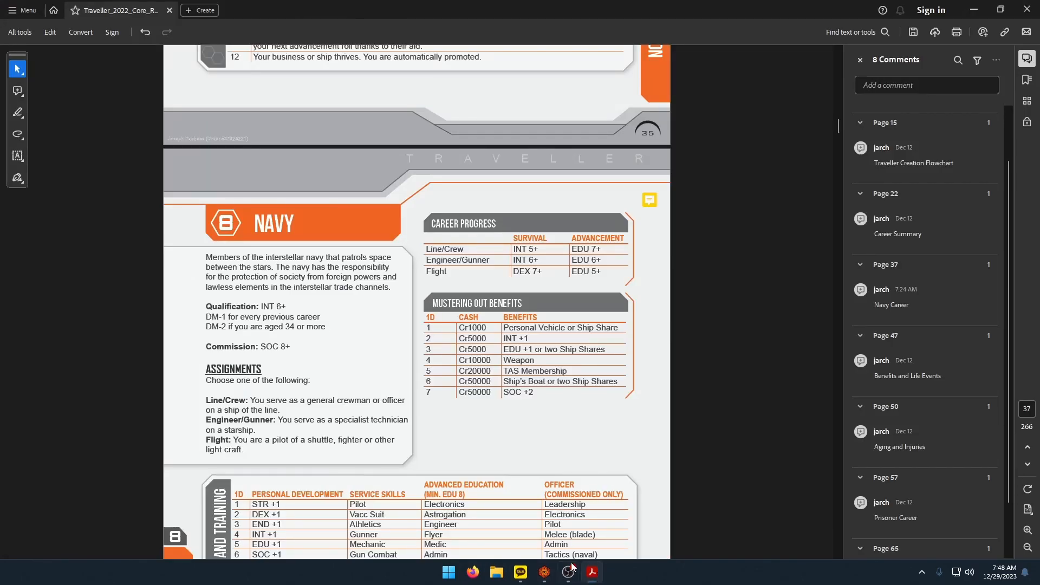
{"action": "left_click", "coordinate": [545, 572]}
{"action": "scroll", "coordinate": [678, 309], "scroll_direction": "down", "scroll_amount": 1}
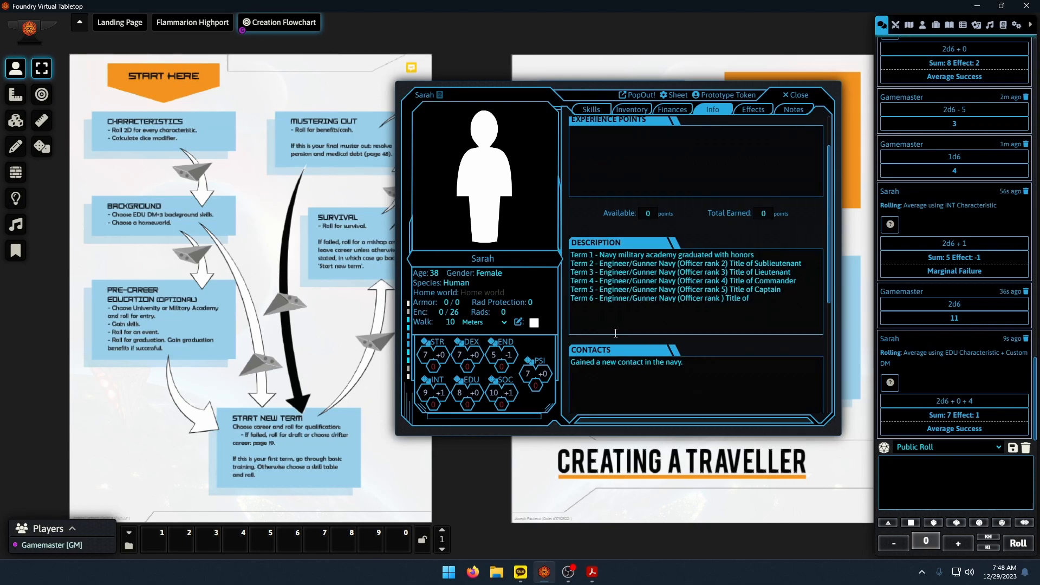
{"action": "left_click_drag", "start_coordinate": [767, 302], "coordinate": [572, 263]}
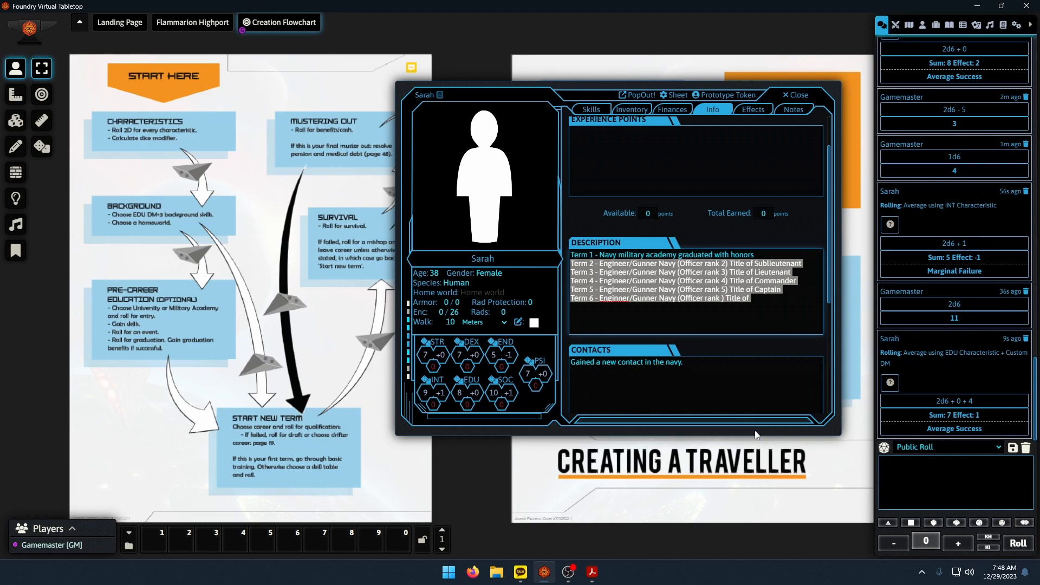
{"action": "left_click", "coordinate": [773, 300]}
{"action": "left_click", "coordinate": [593, 572]}
{"action": "scroll", "coordinate": [604, 410], "scroll_direction": "down", "scroll_amount": 10}
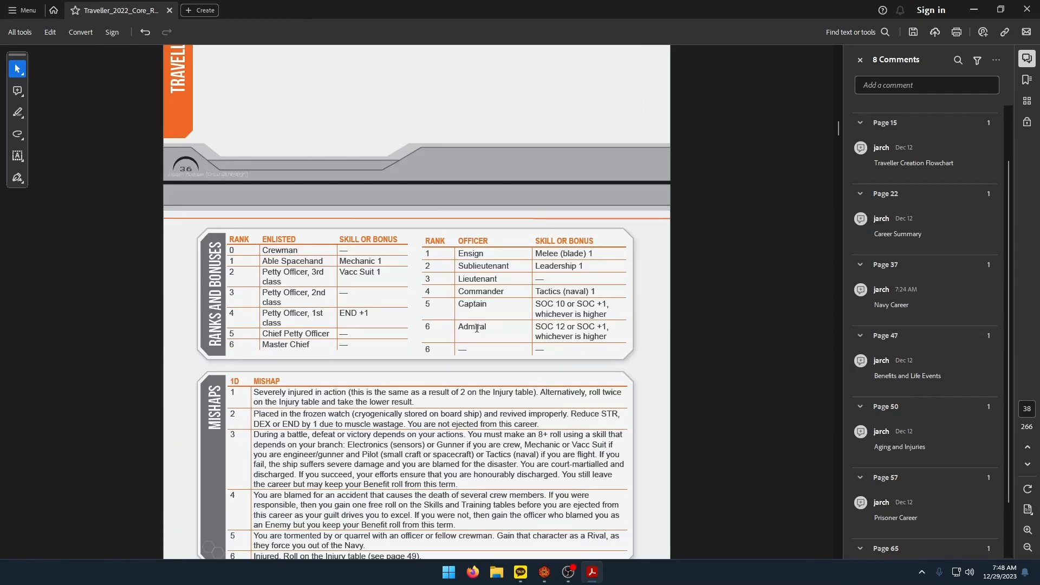
{"action": "double_click", "coordinate": [477, 328]}
{"action": "key", "text": "alt+Tab"}
{"action": "type", "text": "Captain"}
{"action": "left_click", "coordinate": [721, 299]}
{"action": "type", "text": "6"}
Check the officer rank 6 bonus in the rulebook's Ranks and Bonuses table and set the character's SOC characteristic to 12.
{"action": "left_click", "coordinate": [594, 578]}
{"action": "left_click", "coordinate": [545, 573]}
{"action": "left_click", "coordinate": [493, 392]}
{"action": "type", "text": "11"}
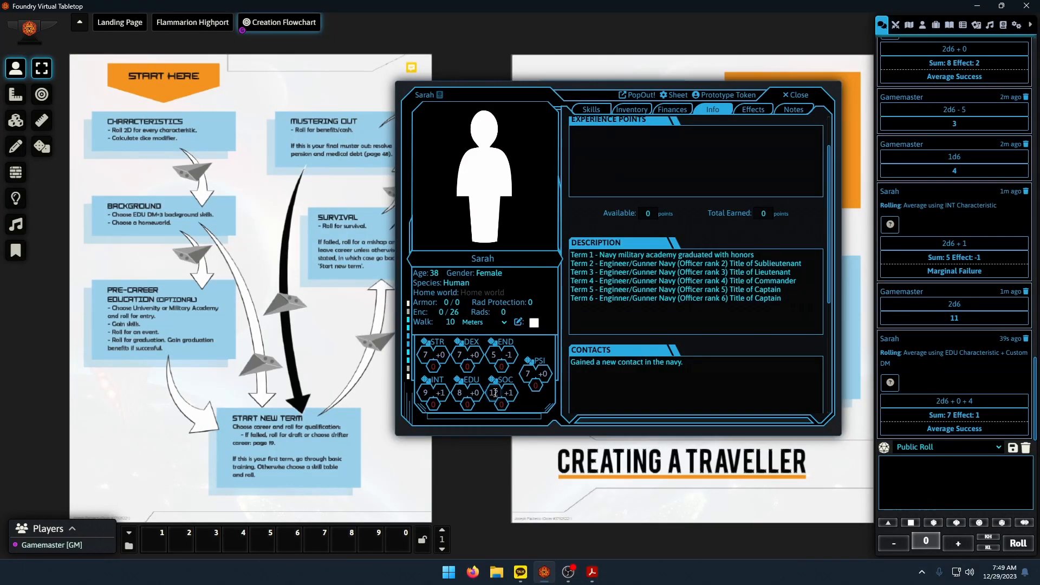
{"action": "left_click", "coordinate": [587, 579]}
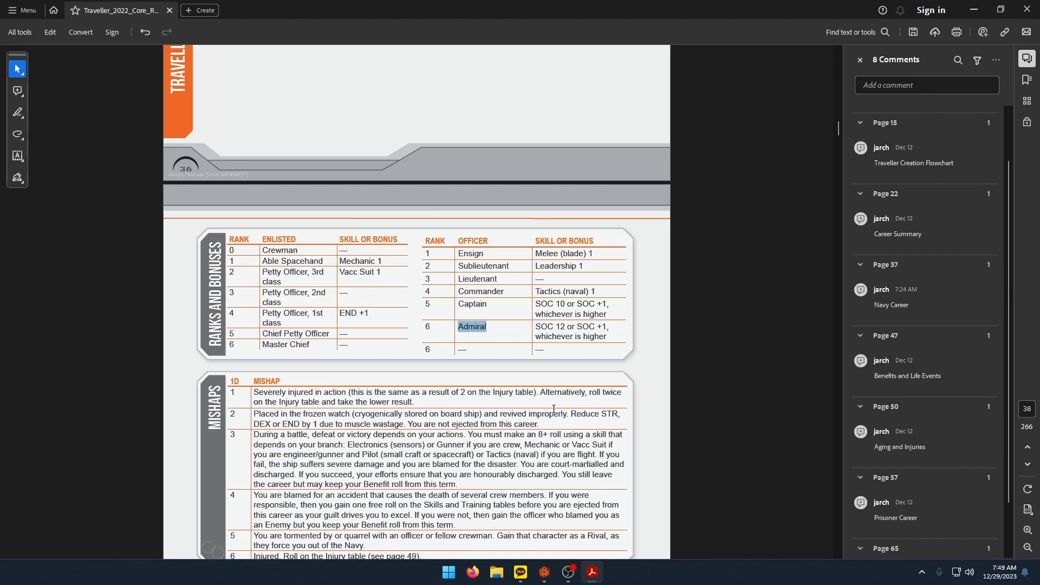
{"action": "left_click", "coordinate": [544, 572]}
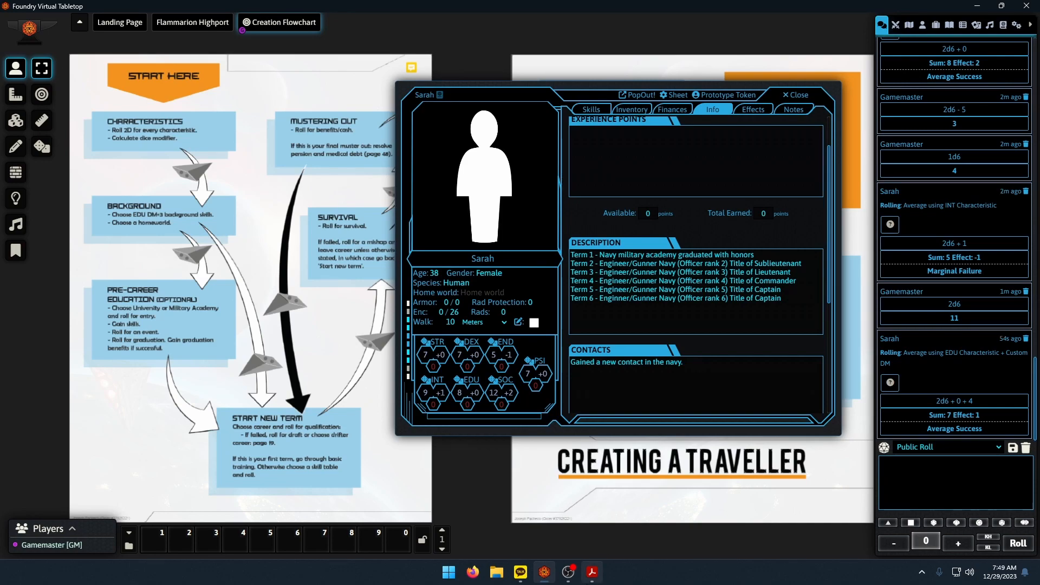
{"action": "left_click", "coordinate": [592, 571]}
{"action": "scroll", "coordinate": [475, 404], "scroll_direction": "down", "scroll_amount": 3}
{"action": "left_click", "coordinate": [493, 386]}
{"action": "scroll", "coordinate": [487, 398], "scroll_direction": "up", "scroll_amount": 2}
{"action": "scroll", "coordinate": [488, 401], "scroll_direction": "down", "scroll_amount": 1}
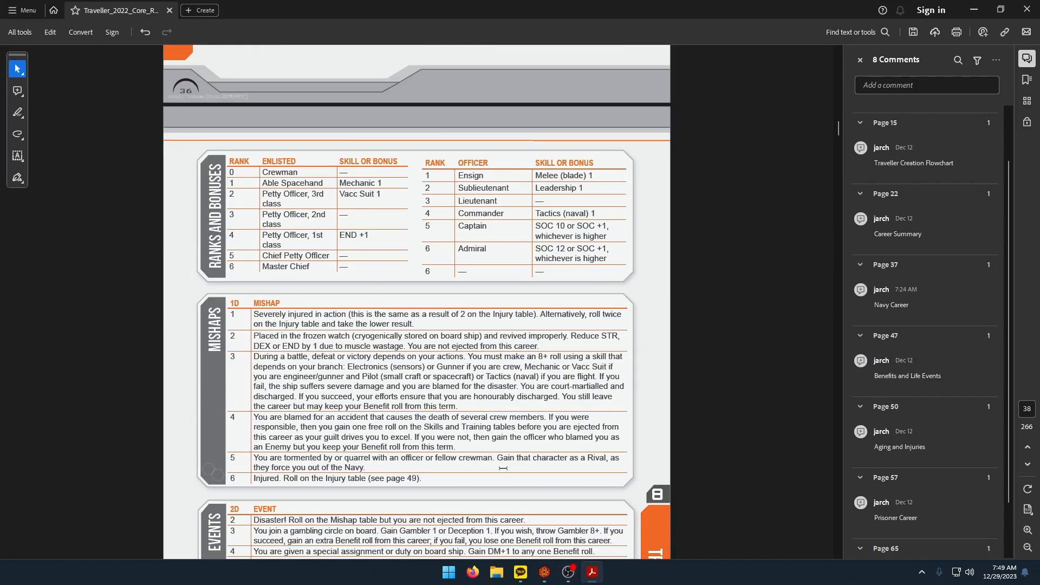
Set the character's age to 42 on the Foundry character sheet.
{"action": "left_click", "coordinate": [545, 572]}
{"action": "left_click", "coordinate": [433, 273]}
{"action": "type", "text": "42"}
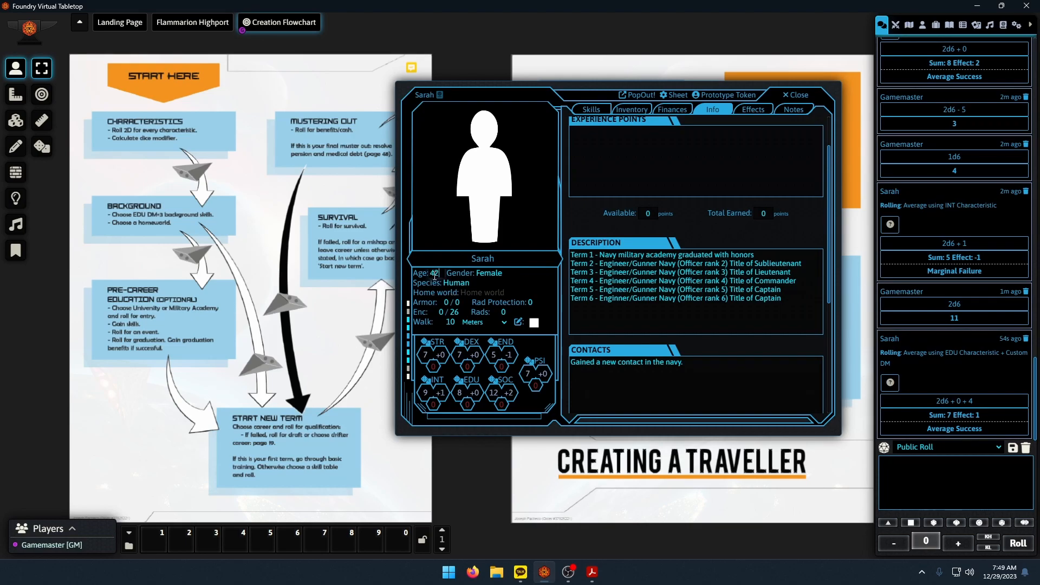
{"action": "left_click", "coordinate": [547, 279]}
Roll 2d6 - 6 in Foundry for the character's ageing check.
{"action": "left_click", "coordinate": [911, 523]}
{"action": "left_click", "coordinate": [911, 523]}
{"action": "left_click", "coordinate": [902, 544]}
{"action": "left_click", "coordinate": [903, 544]}
{"action": "left_click", "coordinate": [901, 547]}
{"action": "left_click", "coordinate": [902, 547]}
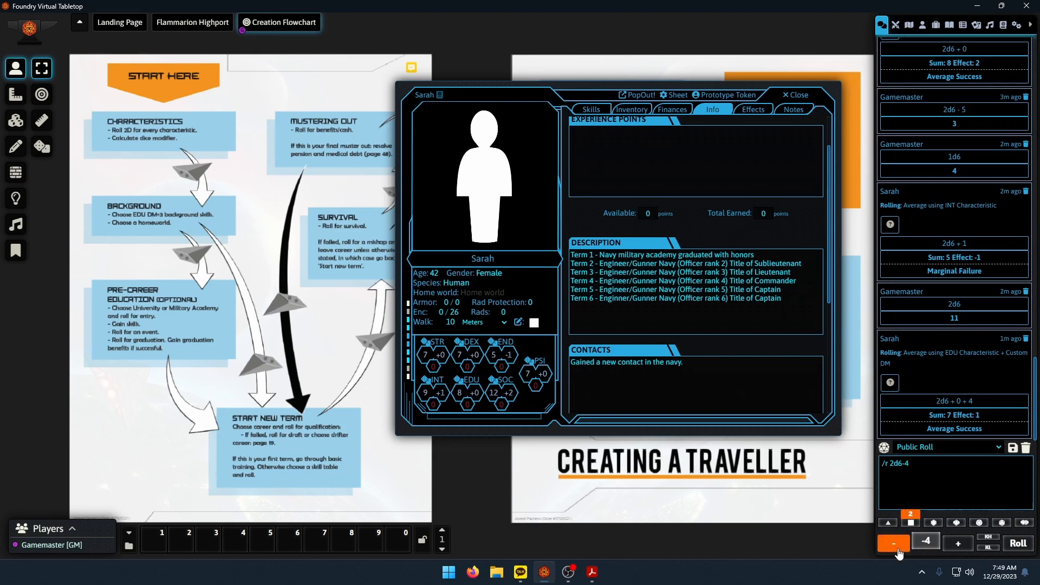
{"action": "left_click", "coordinate": [1019, 544]}
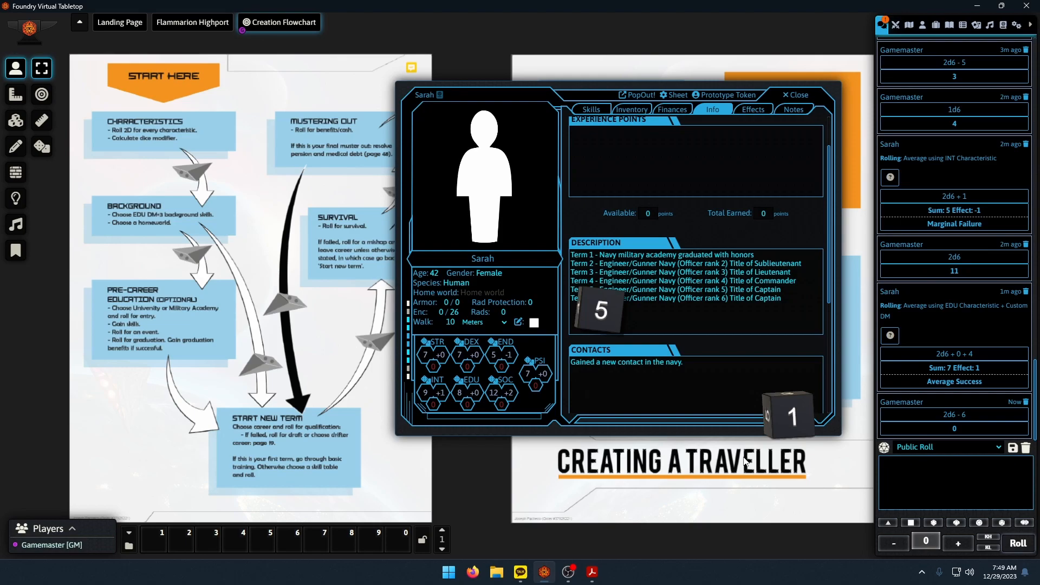
Go to the rulebook's Aging and Injuries comment on page 50 and look up the ageing roll in the Ageing table.
{"action": "left_click", "coordinate": [593, 571]}
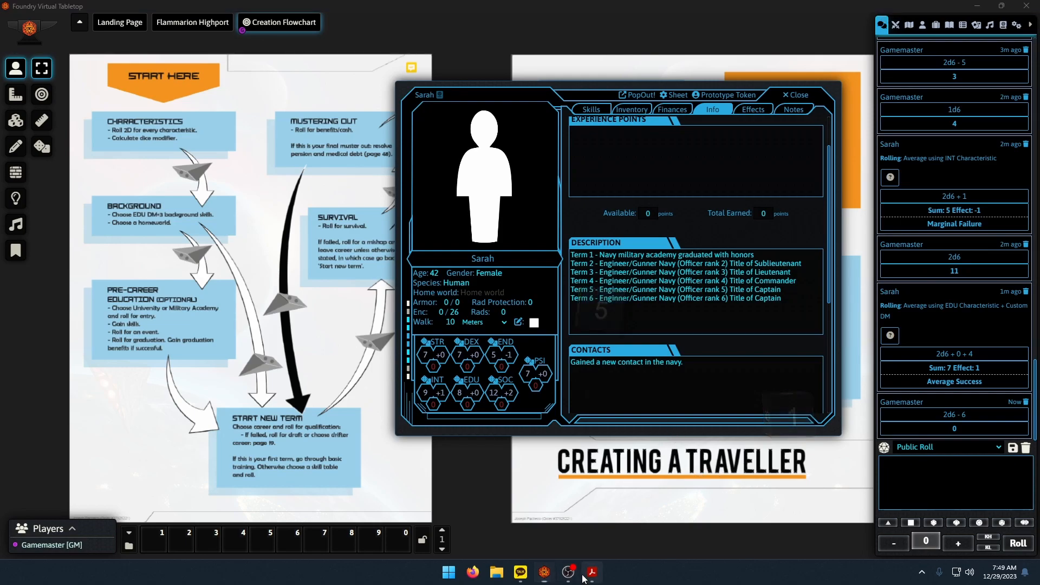
{"action": "left_click", "coordinate": [1027, 80]}
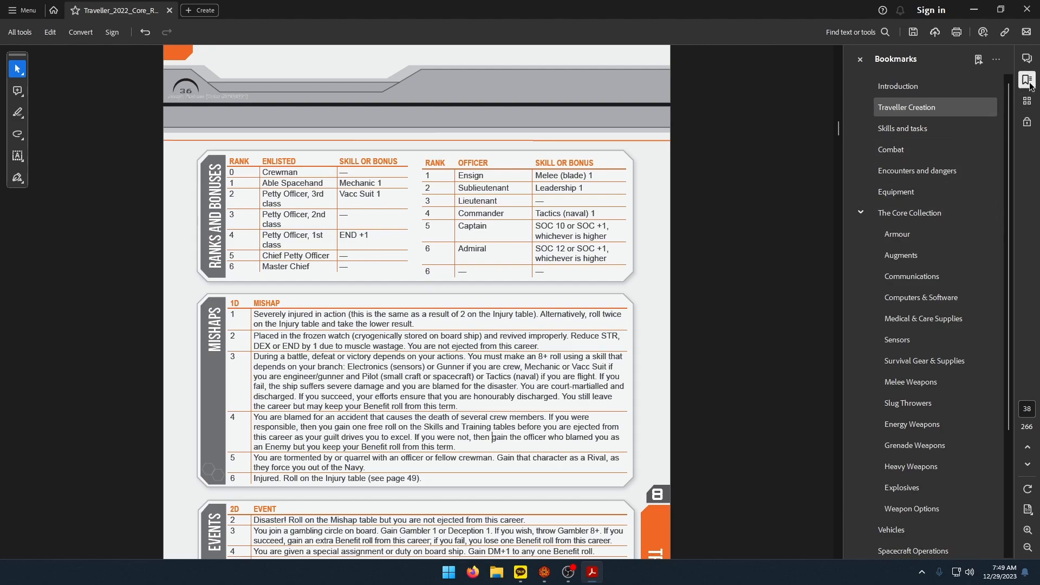
{"action": "left_click", "coordinate": [1028, 59]}
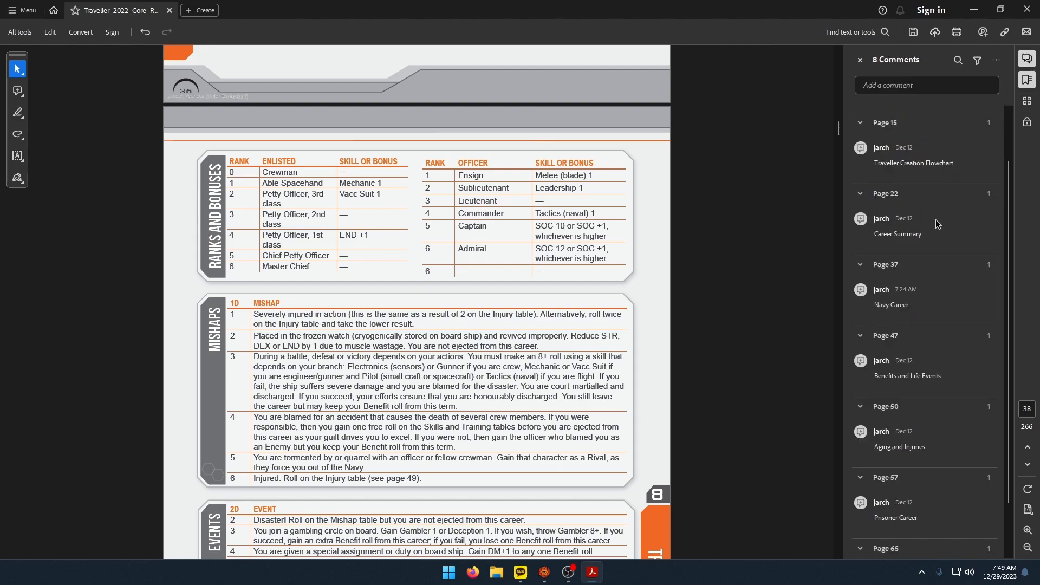
{"action": "left_click", "coordinate": [925, 453]}
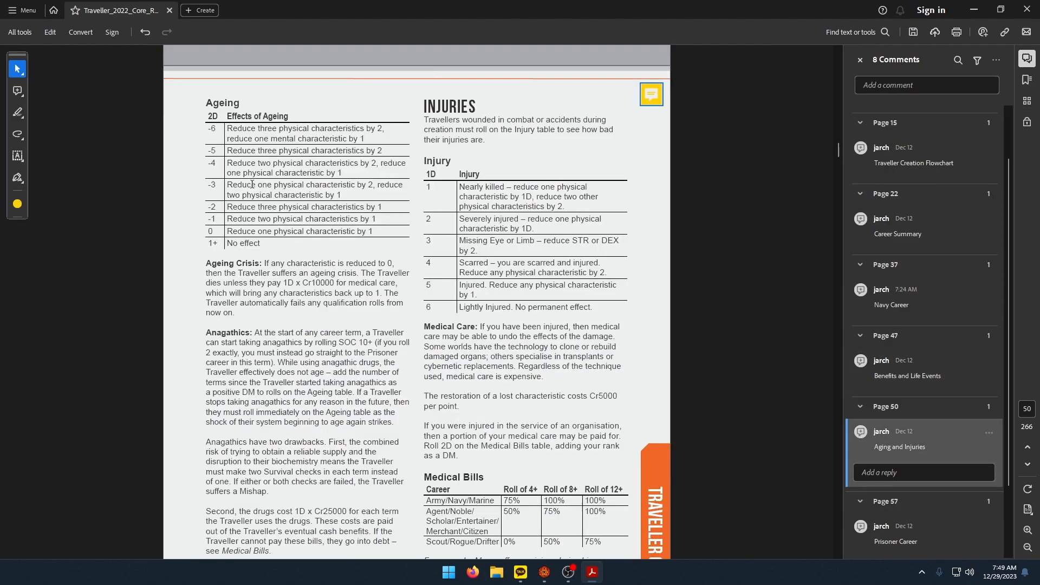
{"action": "left_click_drag", "start_coordinate": [208, 231], "coordinate": [373, 233]}
Apply the ageing effect in Foundry by setting STR to 6, and move the character sheet aside to uncover the flowchart.
{"action": "left_click", "coordinate": [545, 572]}
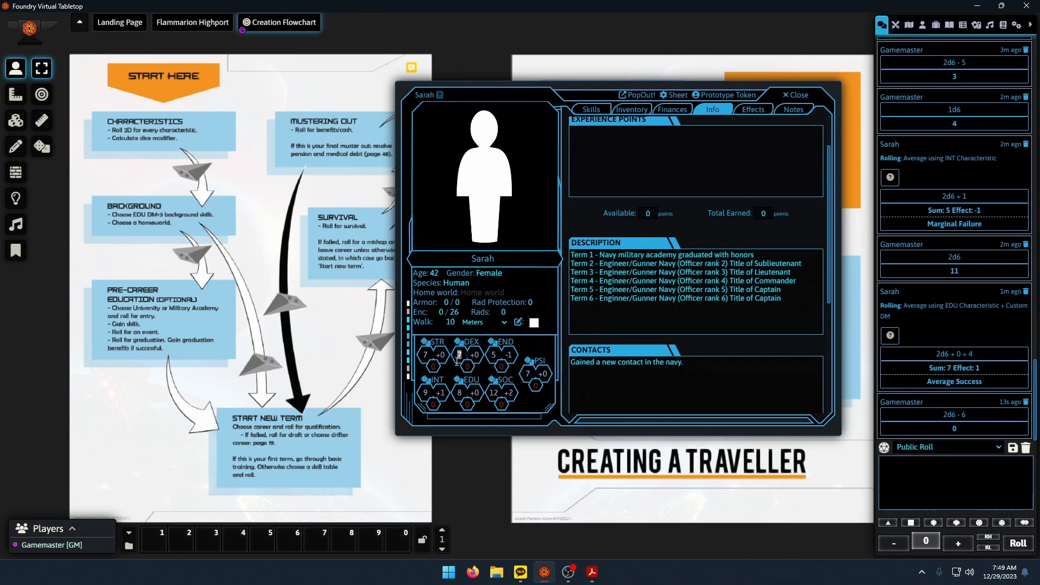
{"action": "type", "text": "6"}
{"action": "left_click", "coordinate": [525, 345]}
{"action": "left_click_drag", "start_coordinate": [542, 86], "coordinate": [406, 66]}
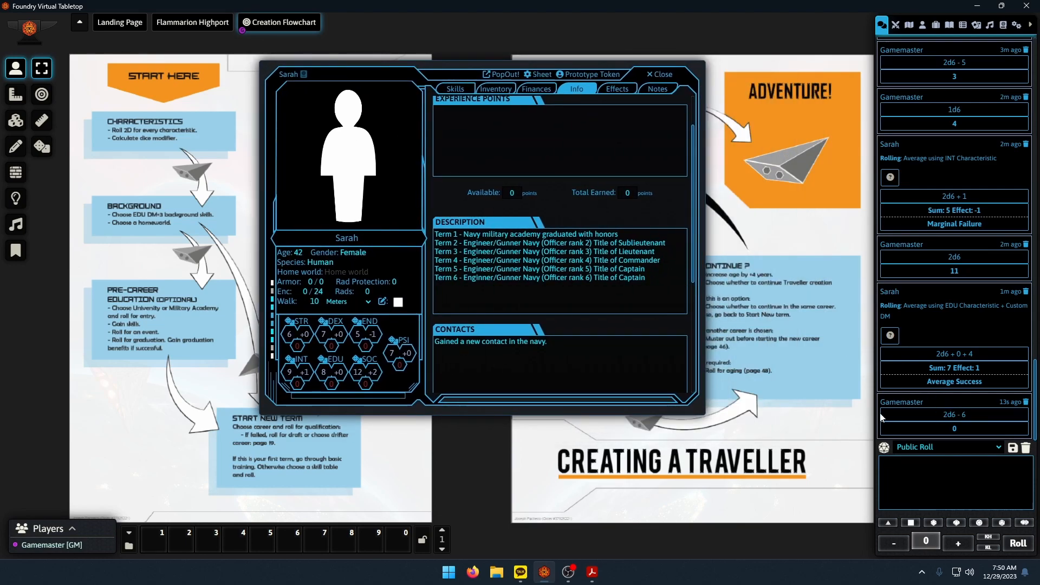
Copy Admiral from the rulebook's Navy officer ranks and replace the Term 6 title in the character's description with it.
{"action": "left_click", "coordinate": [593, 572]}
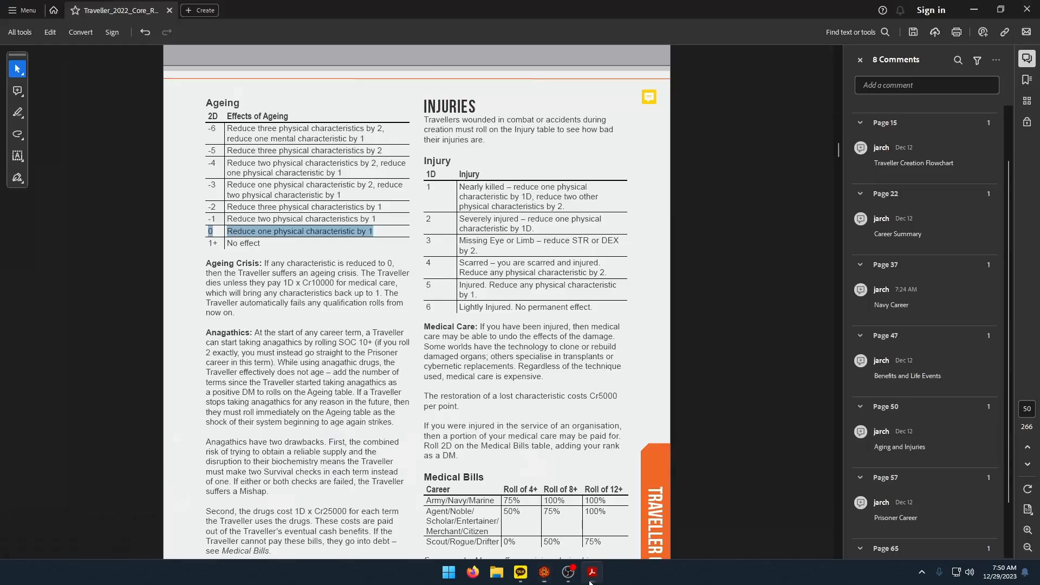
{"action": "scroll", "coordinate": [417, 271], "scroll_direction": "down", "scroll_amount": 3}
{"action": "left_click", "coordinate": [909, 306]}
{"action": "scroll", "coordinate": [565, 385], "scroll_direction": "down", "scroll_amount": 8}
{"action": "double_click", "coordinate": [485, 433]}
{"action": "key", "text": "ctrl+c"}
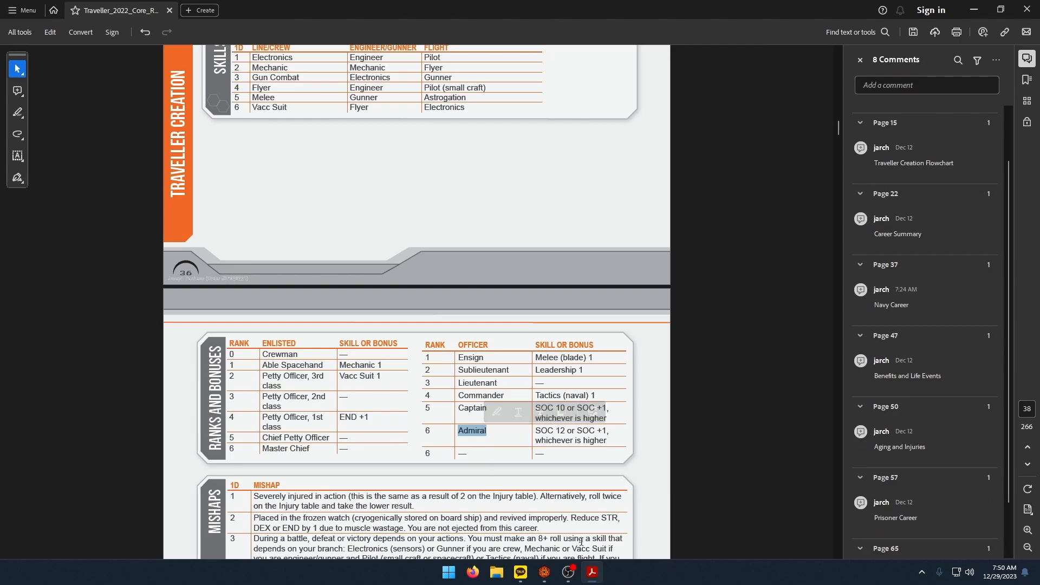
{"action": "left_click", "coordinate": [545, 572]}
{"action": "double_click", "coordinate": [631, 277]}
{"action": "key", "text": "ctrl+v"}
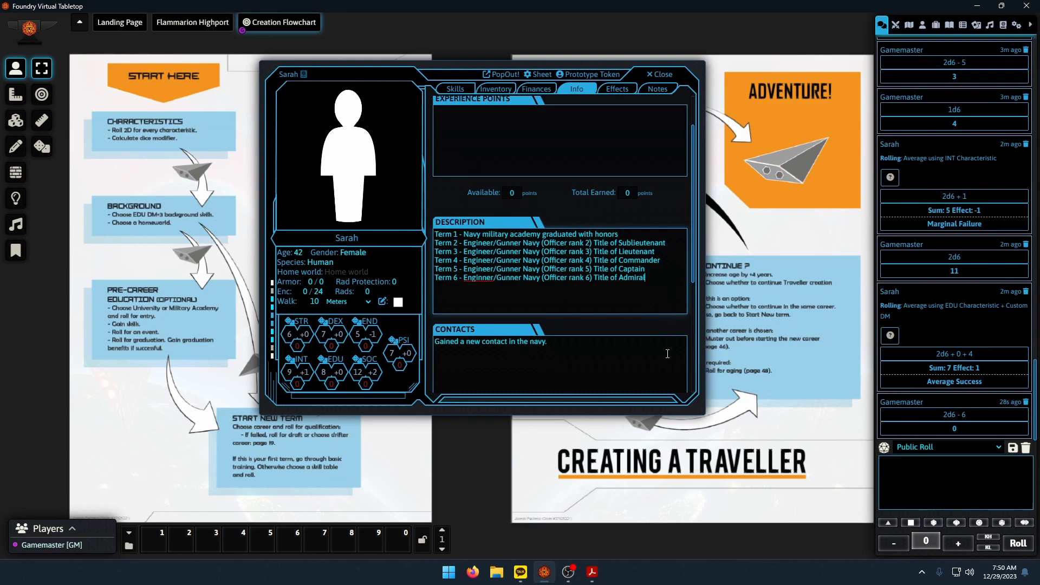
Review Terms 2 to 6 on the character sheet and look up the rank 5–6 entry in the rulebook's Benefits of Rank table.
{"action": "scroll", "coordinate": [584, 345], "scroll_direction": "up", "scroll_amount": 1}
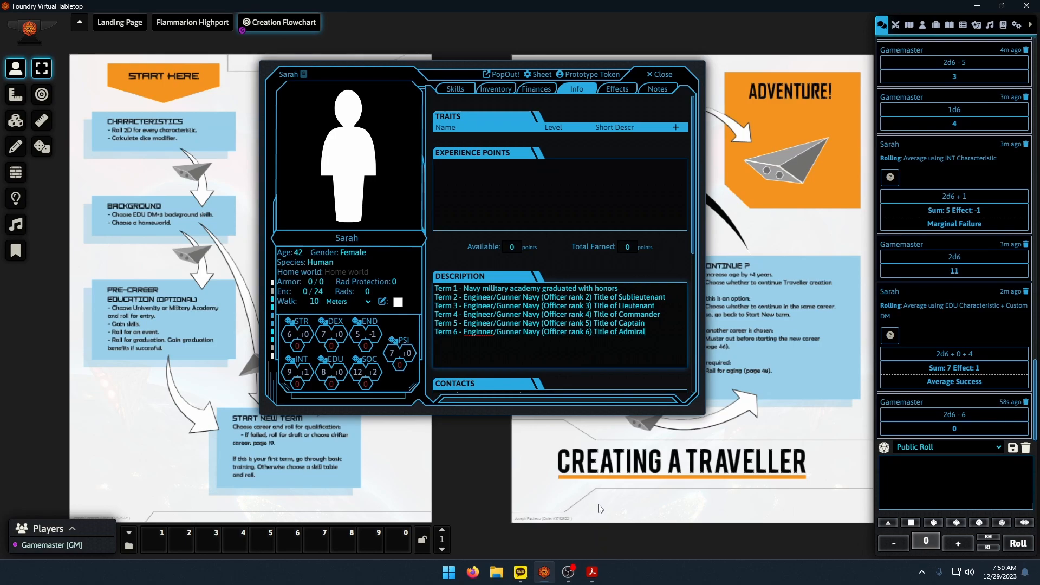
{"action": "mouse_move", "coordinate": [591, 579]}
{"action": "left_click_drag", "start_coordinate": [437, 297], "coordinate": [634, 348]}
{"action": "key", "text": "alt+Tab"}
{"action": "left_click", "coordinate": [922, 374]}
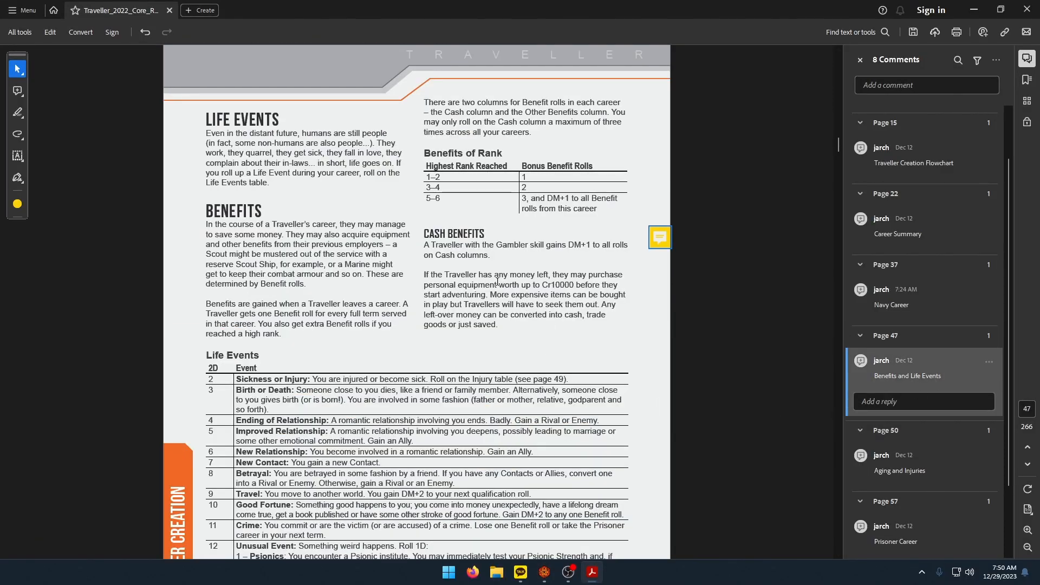
{"action": "left_click", "coordinate": [438, 203]}
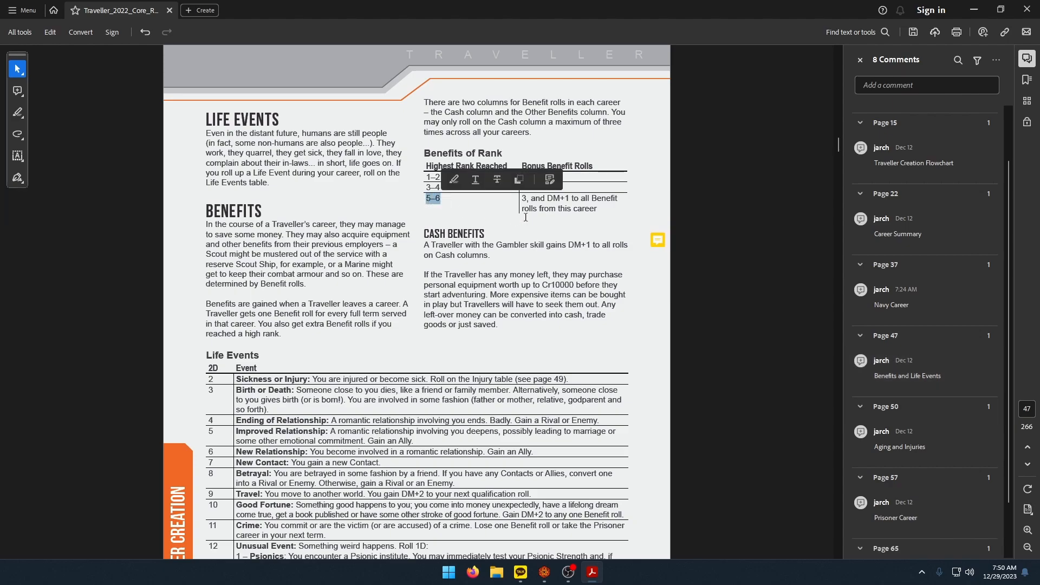
{"action": "left_click_drag", "start_coordinate": [520, 200], "coordinate": [598, 211]}
{"action": "left_click", "coordinate": [557, 219]}
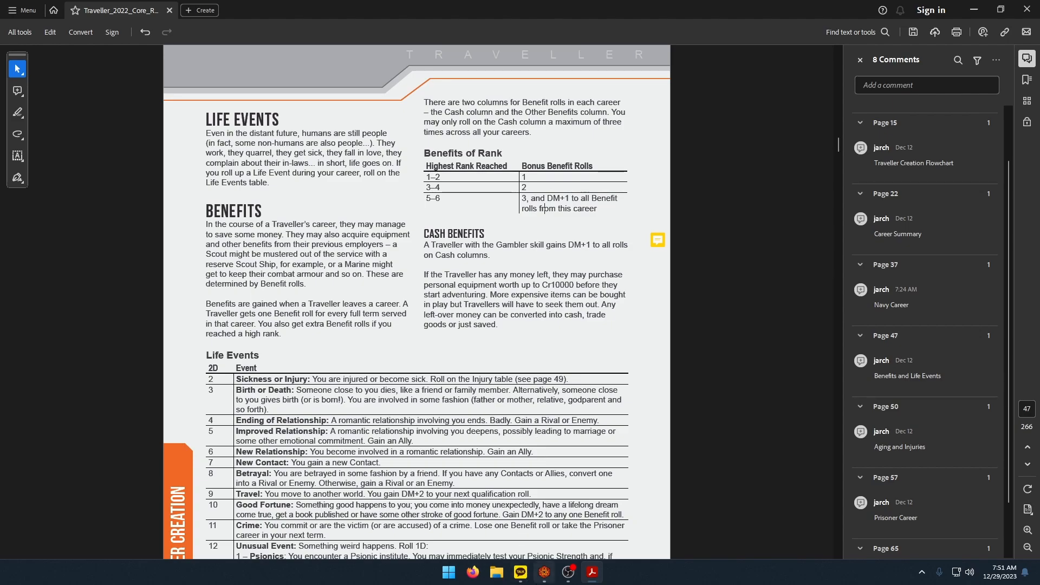
Compare the career terms on the Foundry character sheet with the rulebook's rules for benefit rolls.
{"action": "mouse_move", "coordinate": [544, 572]}
{"action": "left_click", "coordinate": [545, 553]}
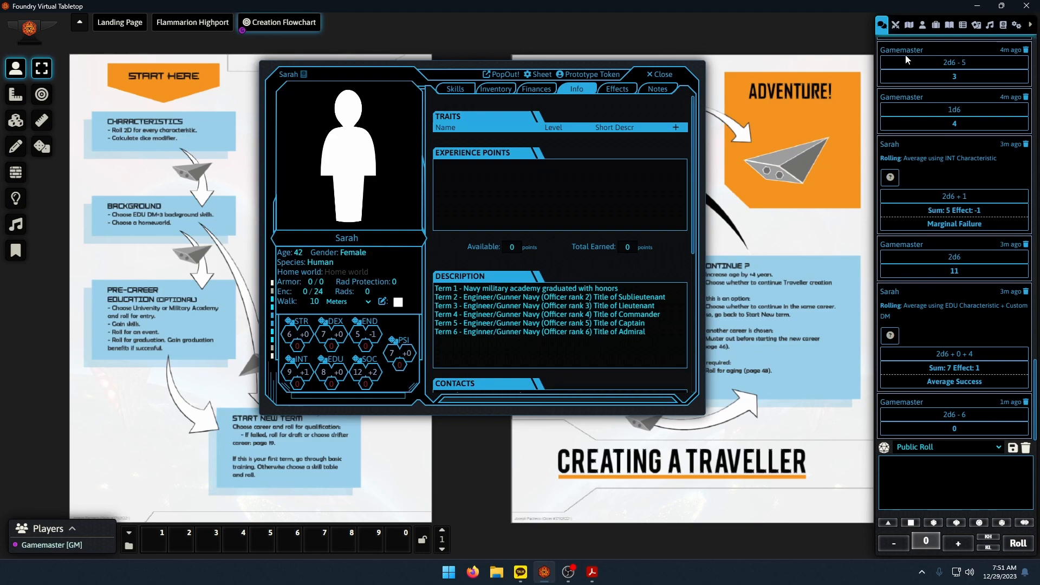
{"action": "left_click", "coordinate": [592, 572]}
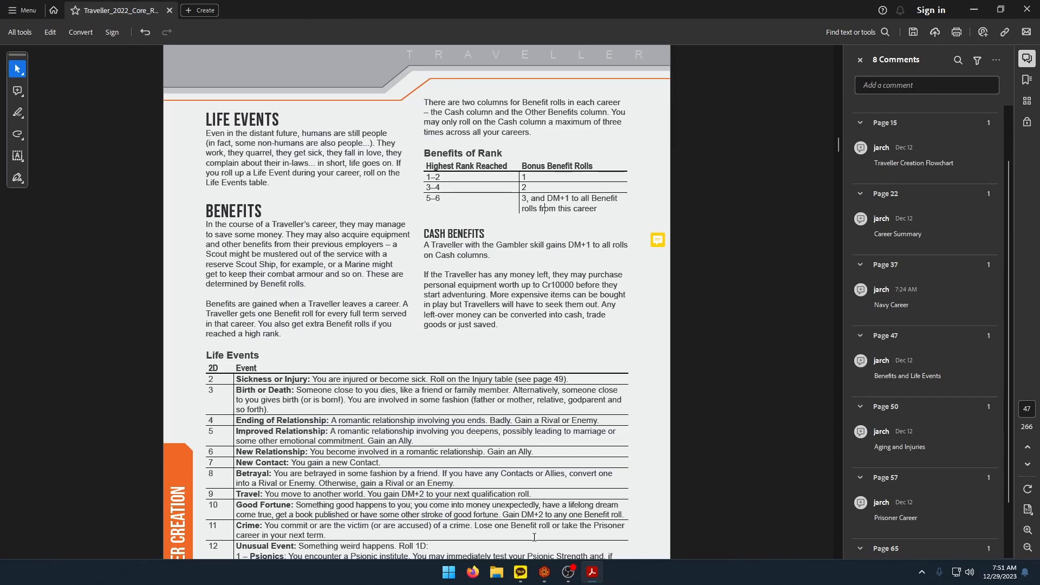
{"action": "left_click", "coordinate": [545, 571]}
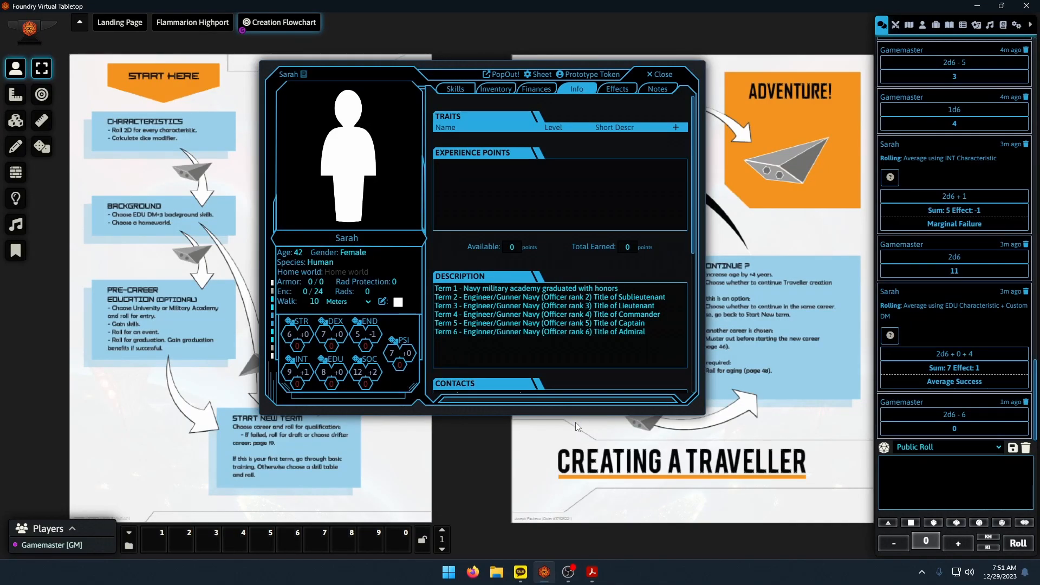
{"action": "mouse_move", "coordinate": [594, 575]}
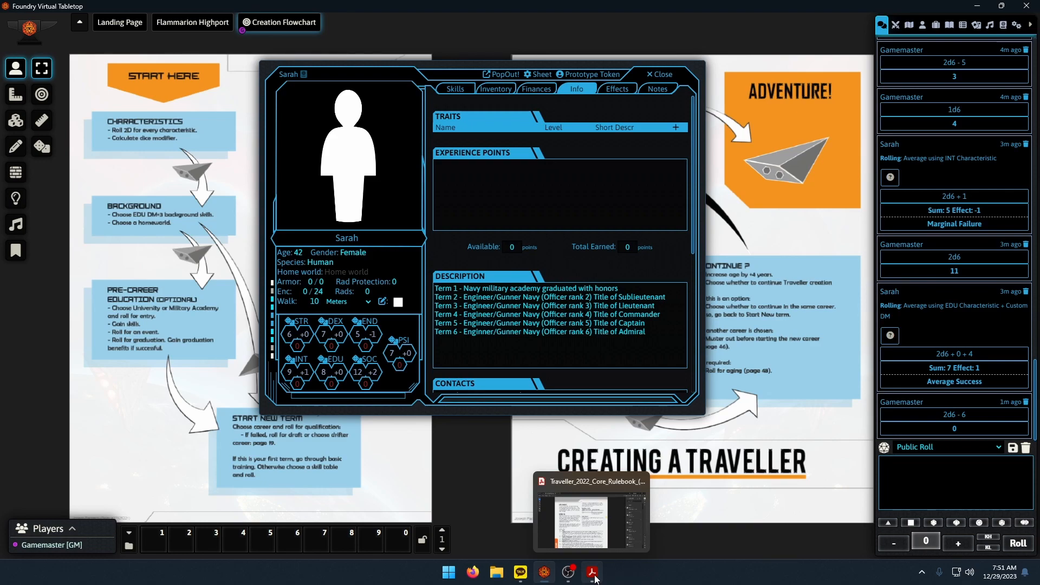
{"action": "left_click", "coordinate": [594, 577]}
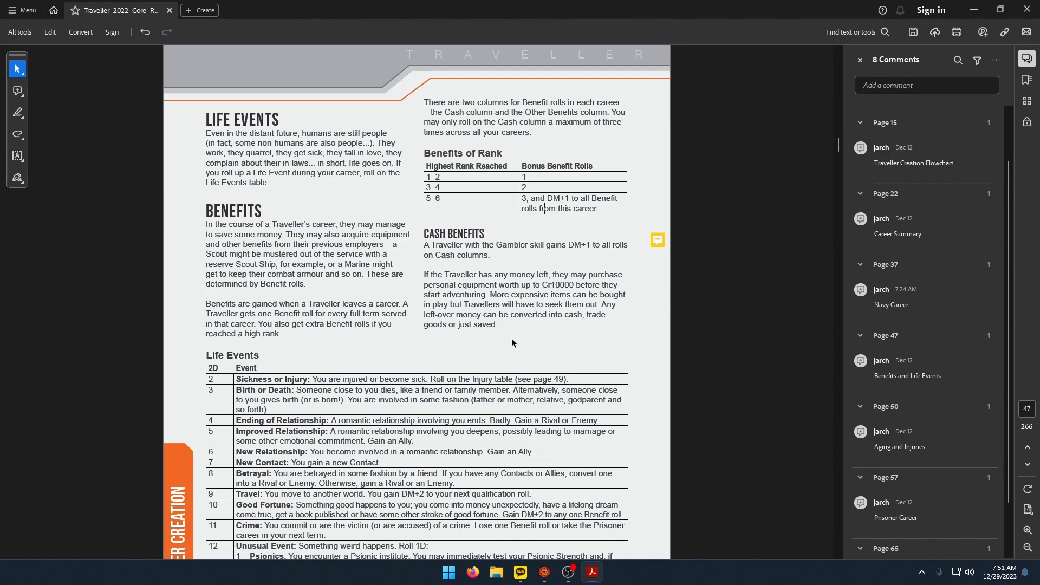
{"action": "left_click", "coordinate": [545, 572]}
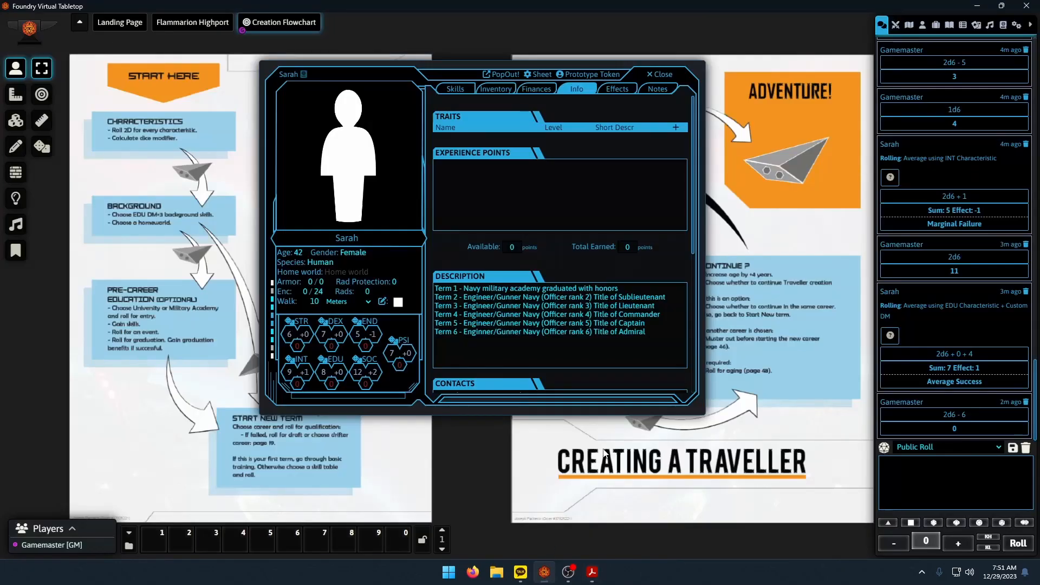
Check the character's skill list for the Gambler skill named in the rulebook's Cash Benefits rule.
{"action": "left_click", "coordinate": [455, 90]}
{"action": "scroll", "coordinate": [542, 304], "scroll_direction": "down", "scroll_amount": 5}
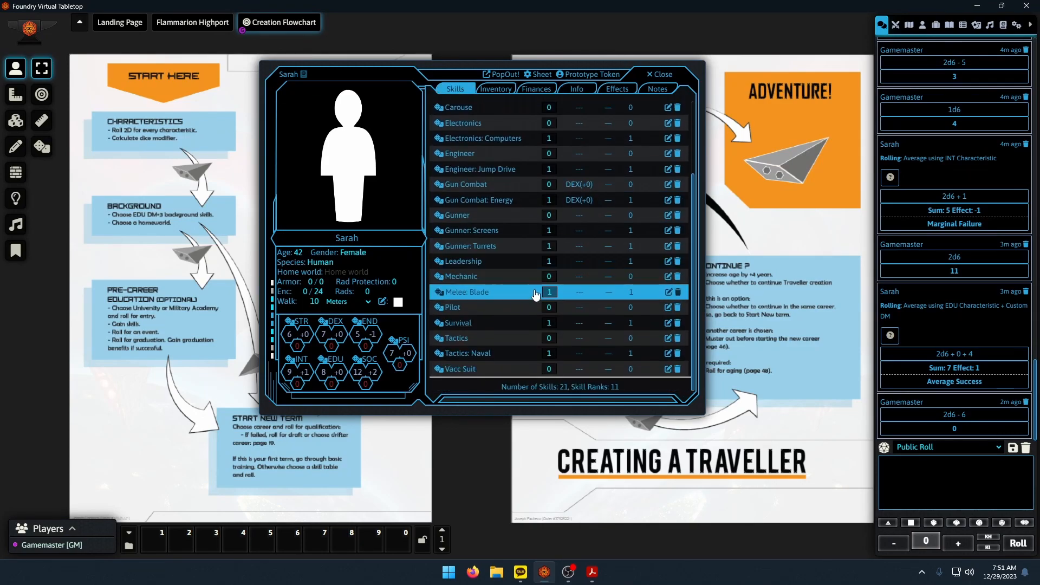
{"action": "key", "text": "alt+Tab"}
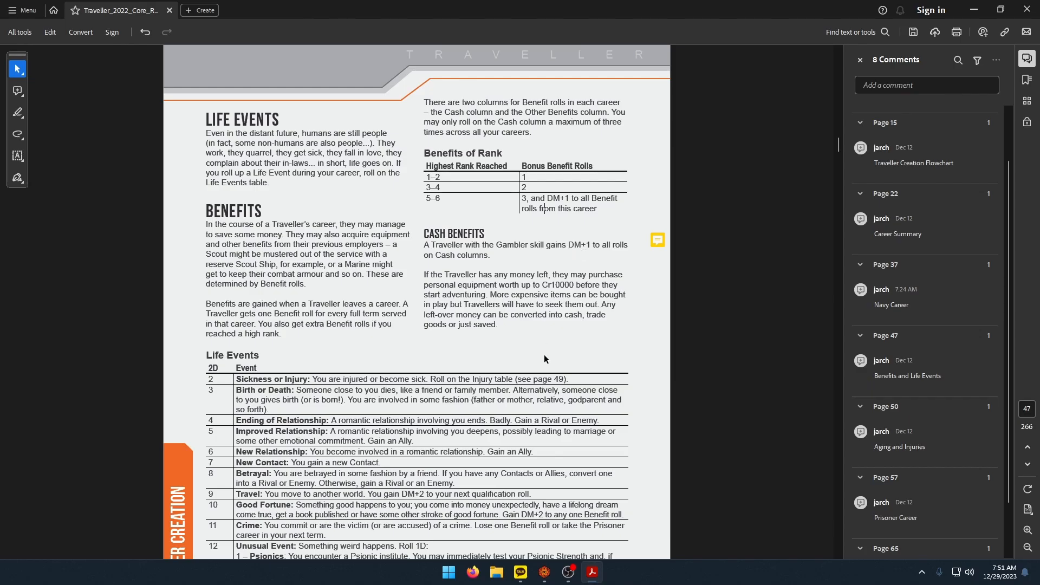
Return to Foundry and permanently delete all earlier messages from the chat log.
{"action": "left_click", "coordinate": [544, 572]}
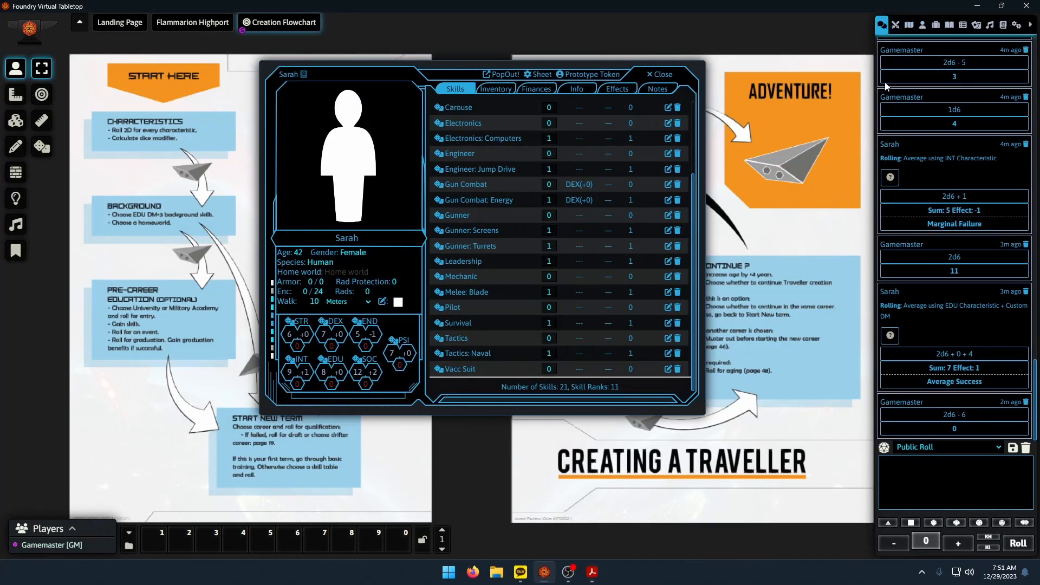
{"action": "left_click", "coordinate": [1026, 447]}
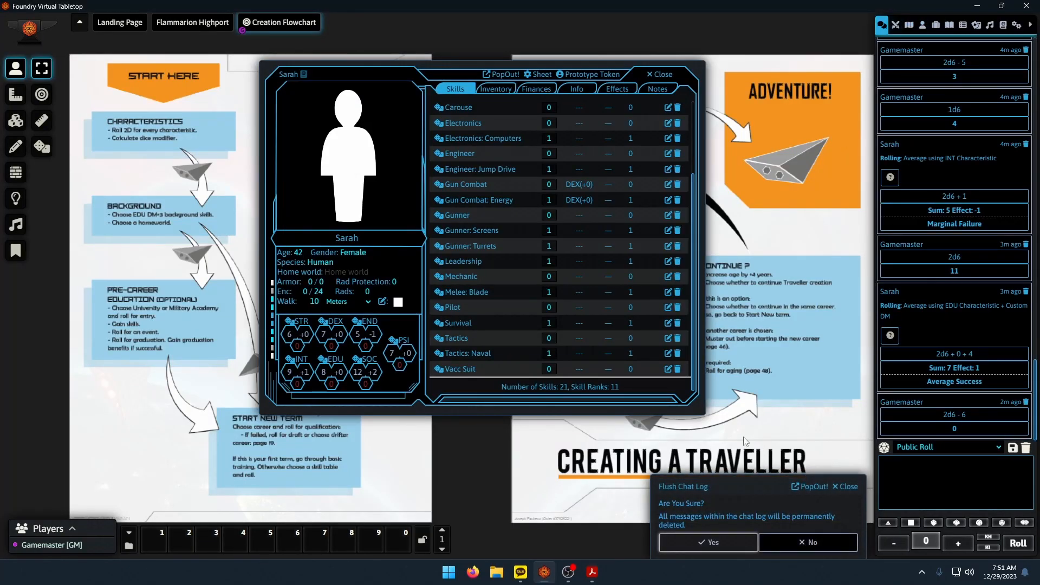
{"action": "left_click", "coordinate": [727, 544]}
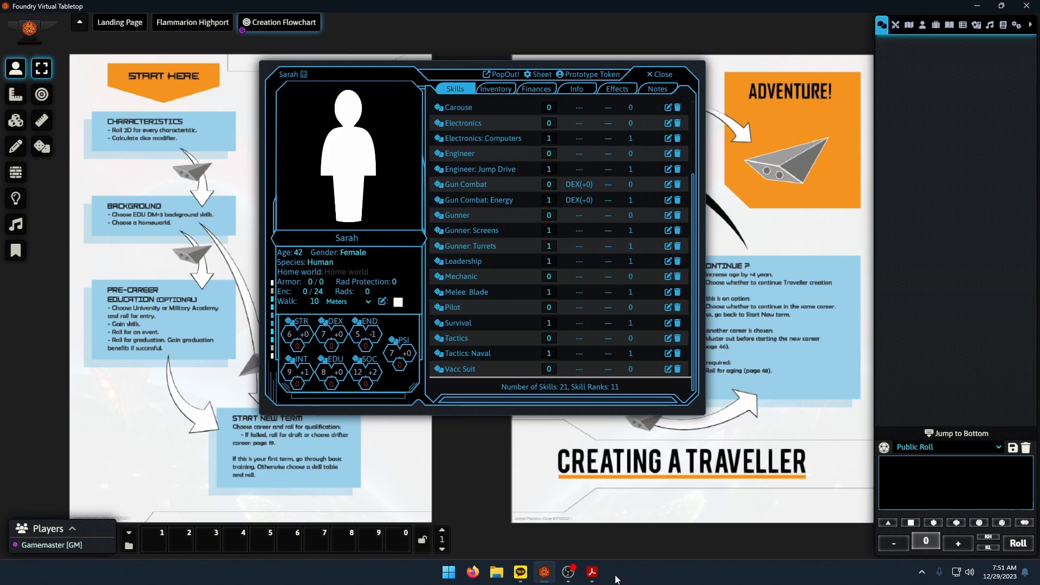
Roll 1d6+1 three times as public rolls for the Navy cash benefits.
{"action": "left_click", "coordinate": [594, 573]}
{"action": "left_click", "coordinate": [598, 574]}
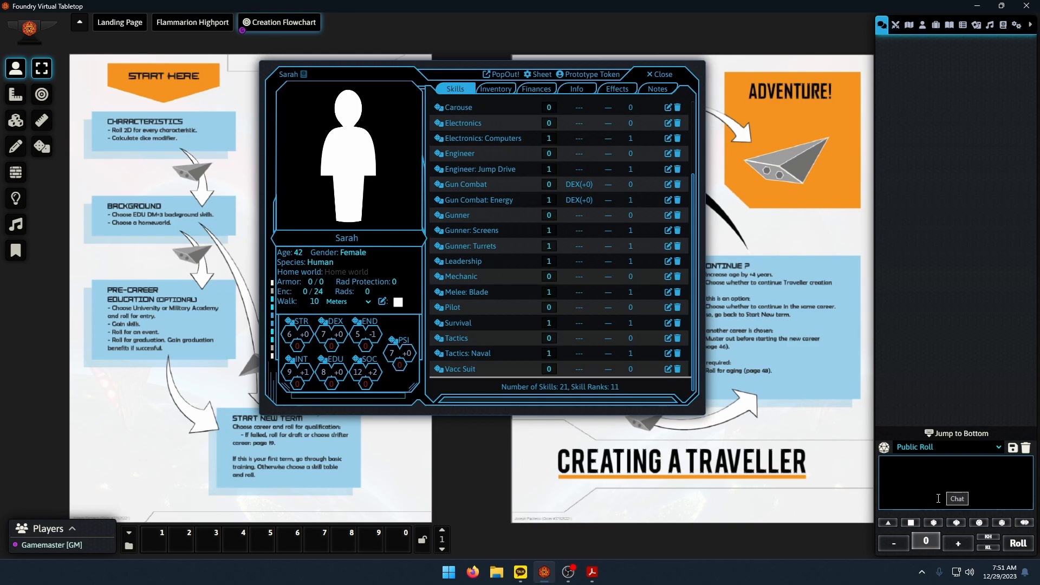
{"action": "left_click", "coordinate": [912, 524]}
{"action": "left_click", "coordinate": [958, 543]}
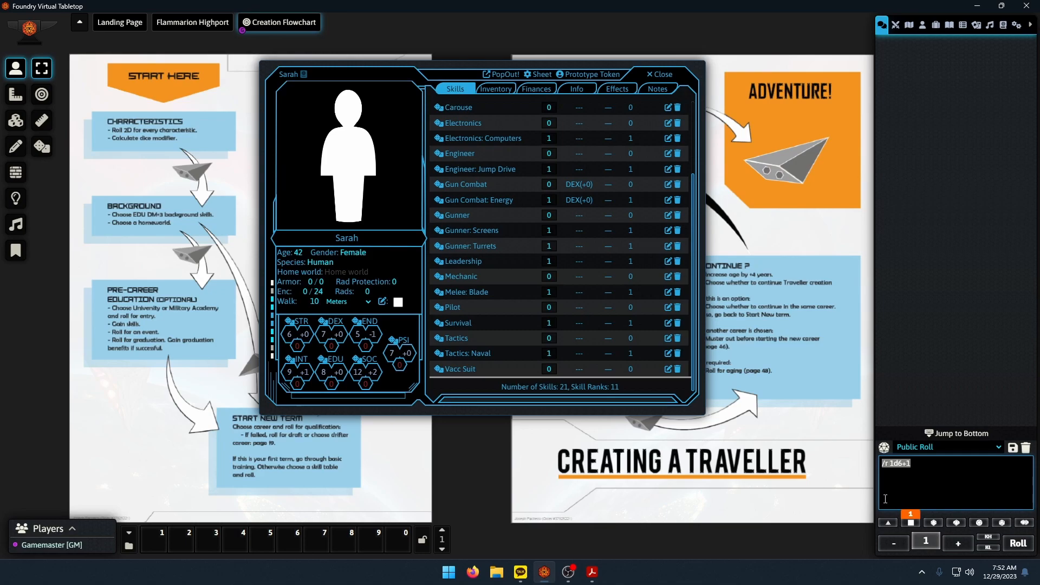
{"action": "left_click", "coordinate": [946, 468]}
{"action": "key", "text": "Return"}
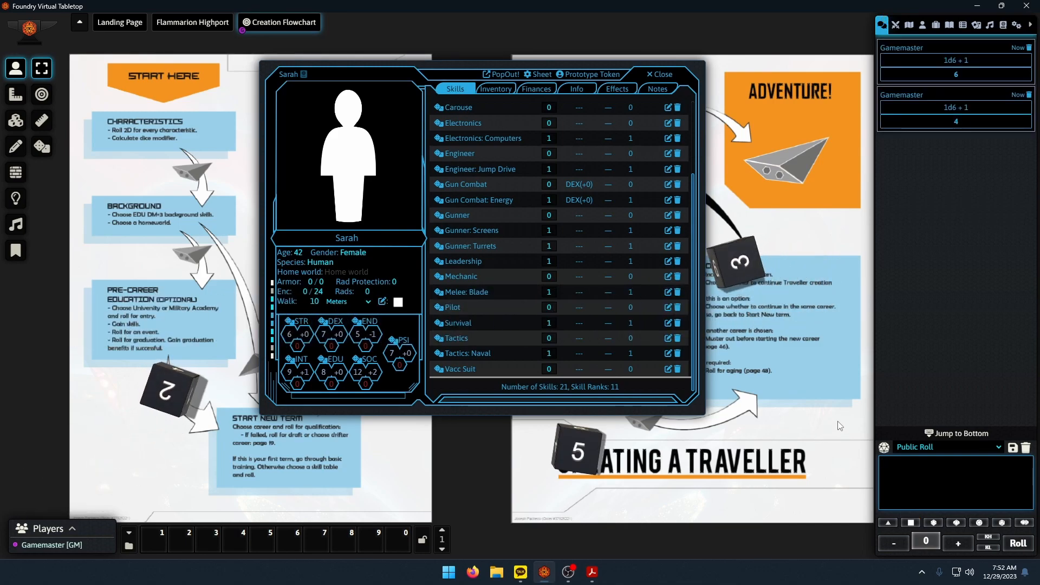
Look up the cash rolls in the rulebook's Navy Mustering Out Benefits table and set the character's cash on hand in Foundry to 65000.
{"action": "left_click", "coordinate": [592, 571]}
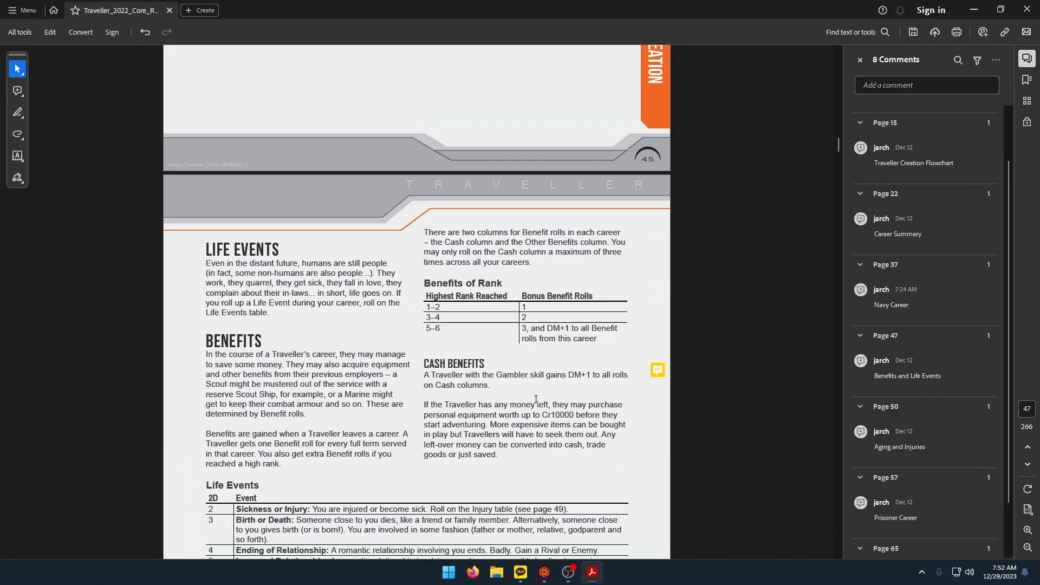
{"action": "left_click", "coordinate": [893, 314]}
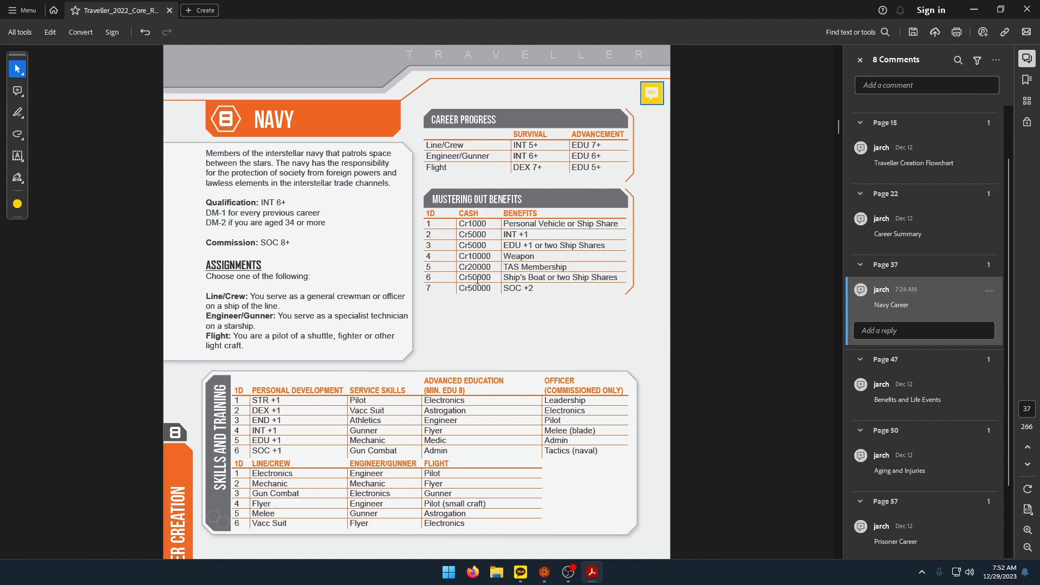
{"action": "left_click", "coordinate": [545, 575]}
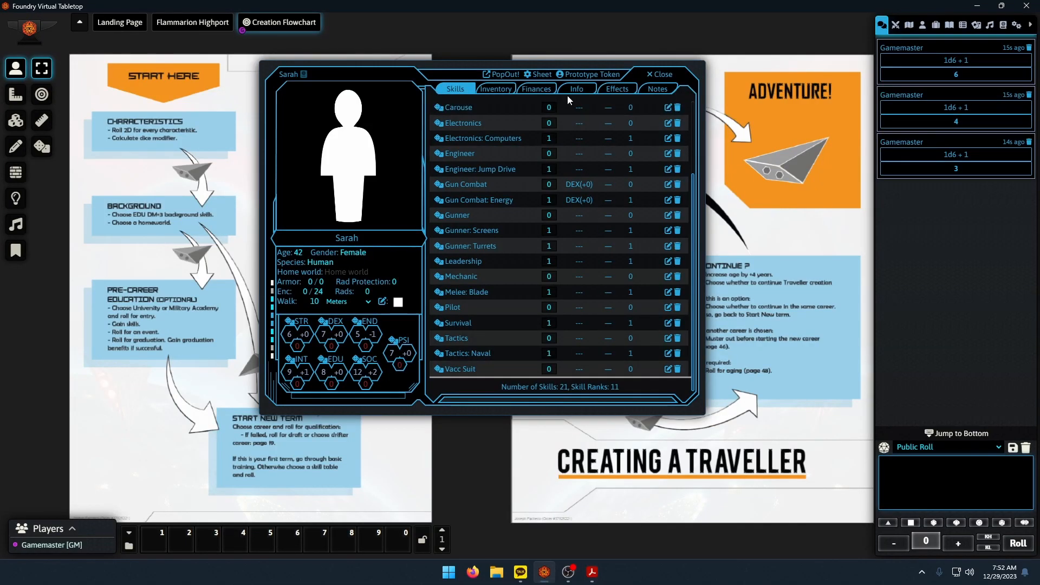
{"action": "left_click", "coordinate": [529, 91]}
{"action": "left_click_drag", "start_coordinate": [474, 125], "coordinate": [409, 124]}
{"action": "type", "text": "65000"}
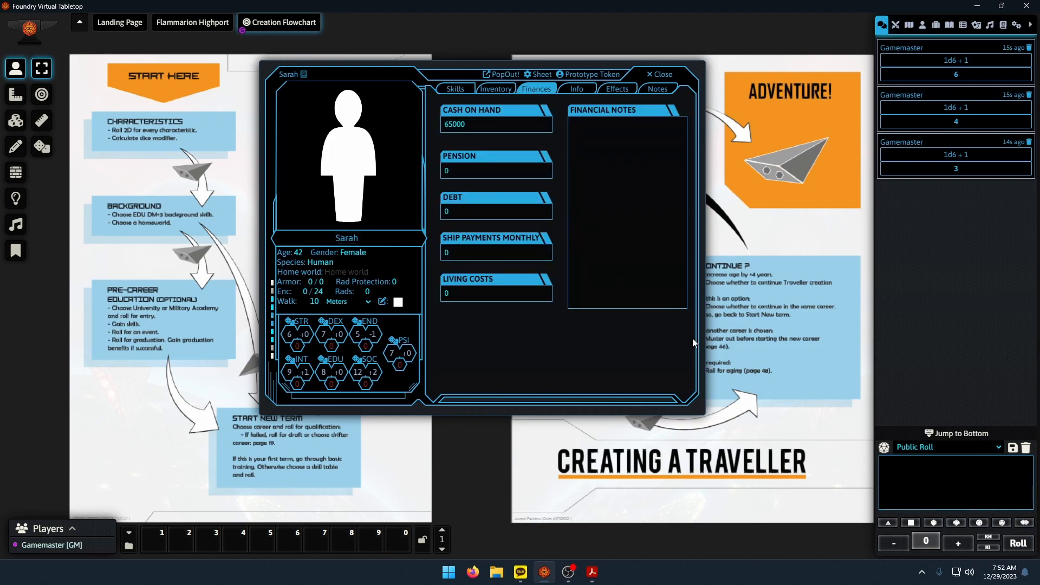
Recheck the Navy mustering-out table in the rulebook and start clearing the cash rolls from Foundry's chat log.
{"action": "left_click", "coordinate": [592, 572]}
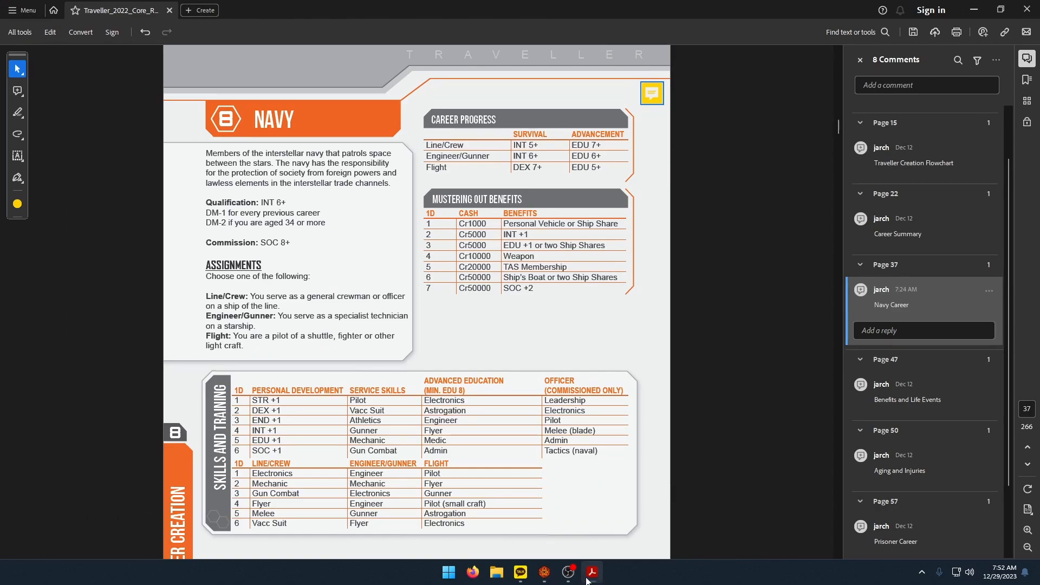
{"action": "left_click", "coordinate": [544, 574]}
{"action": "left_click", "coordinate": [1026, 447]}
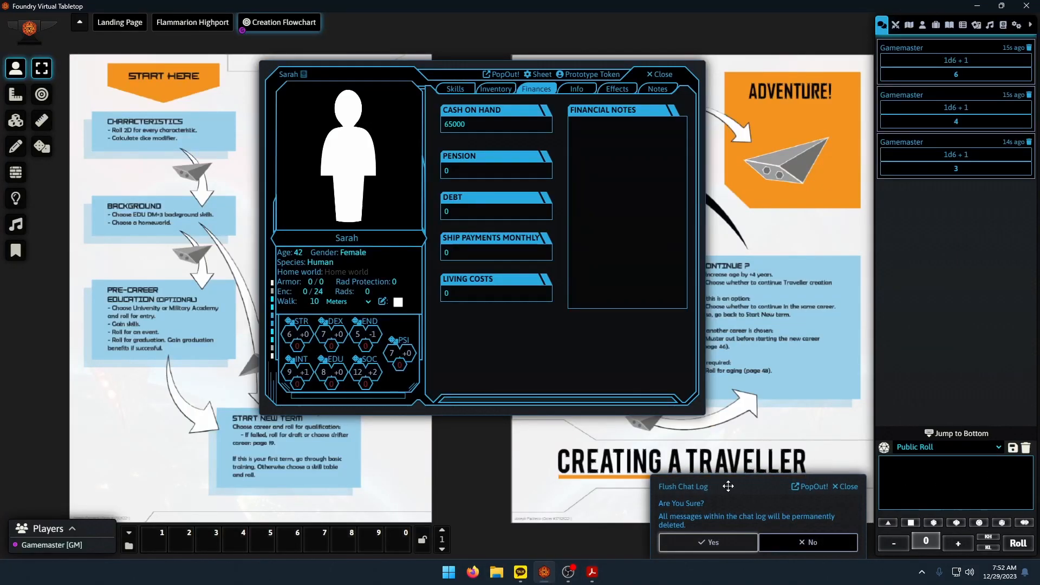
Confirm flushing the chat log and roll 1d6 five times as public rolls.
{"action": "left_click", "coordinate": [725, 547]}
{"action": "left_click", "coordinate": [912, 523]}
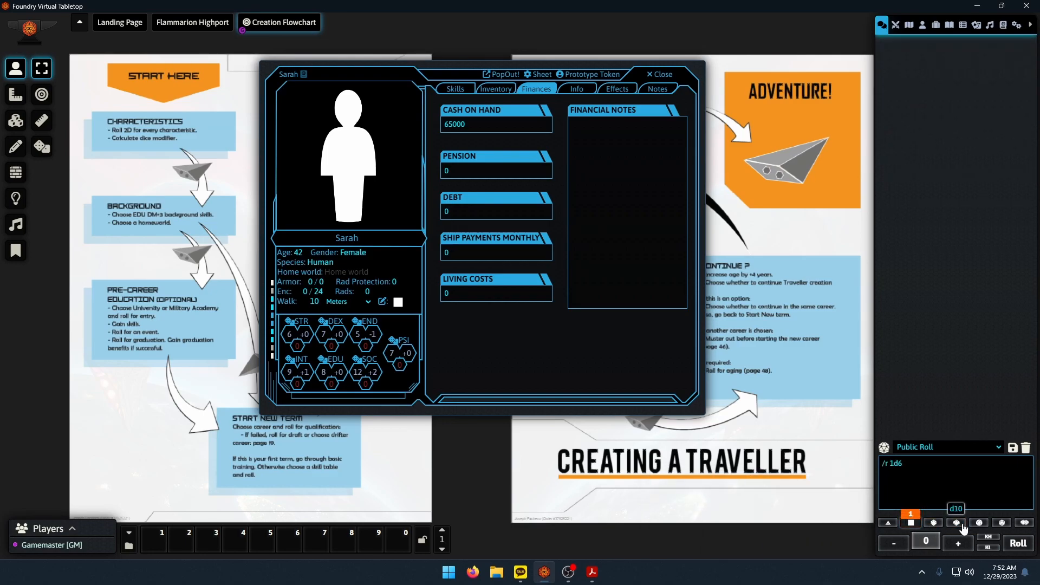
{"action": "left_click", "coordinate": [1014, 544]}
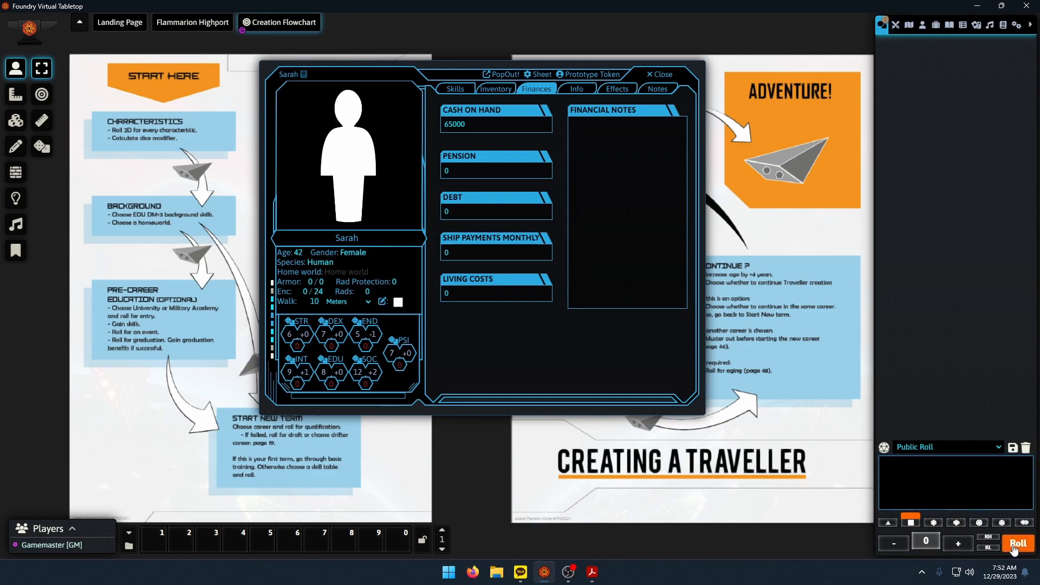
{"action": "key", "text": "Return"}
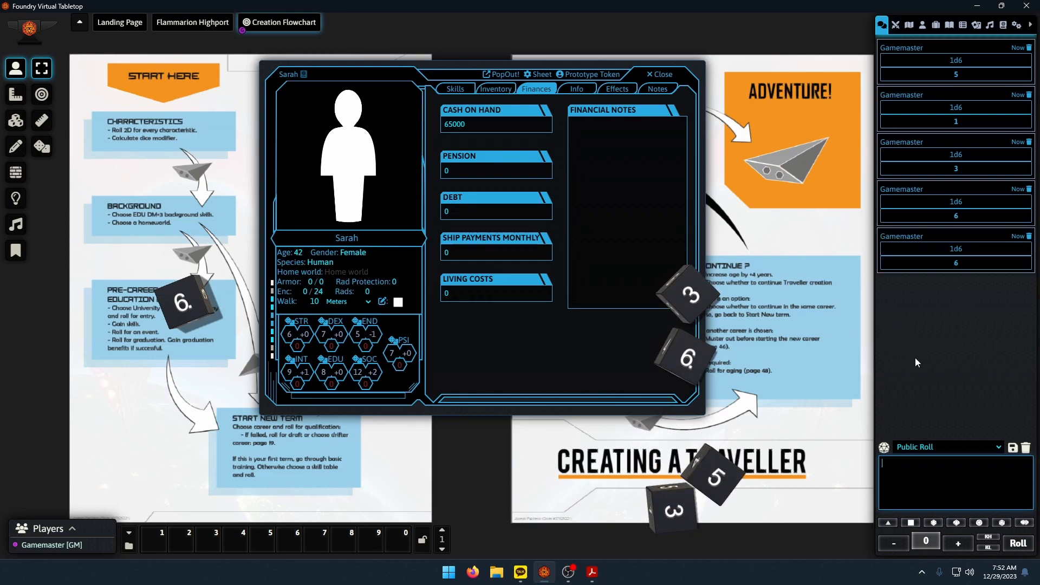
Post the chat message "6 2 4 7 7" and delete the five 1d6 roll messages from the log.
{"action": "left_click", "coordinate": [925, 486]}
{"action": "type", "text": "624"}
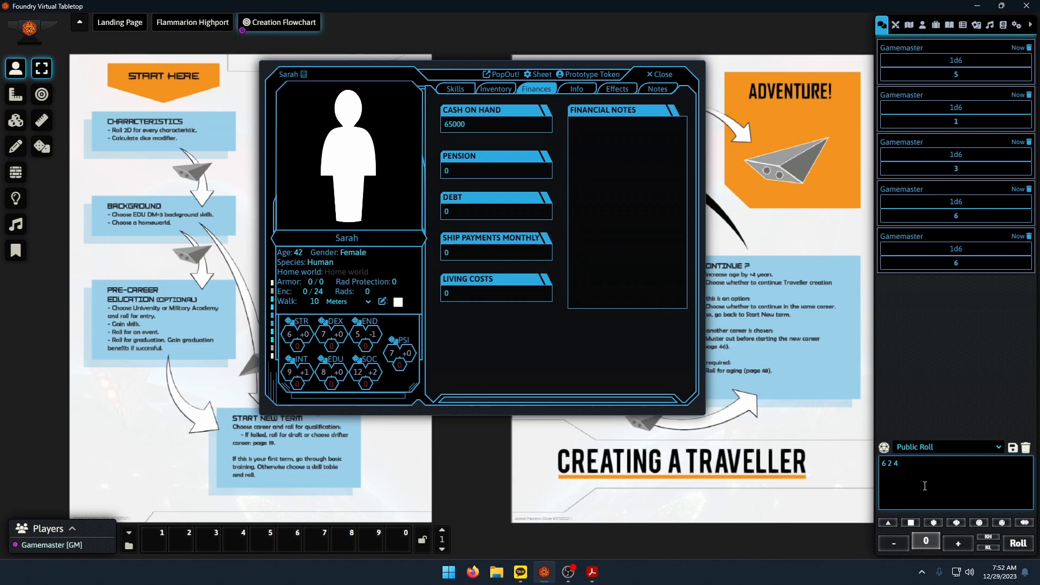
{"action": "key", "text": "Return"}
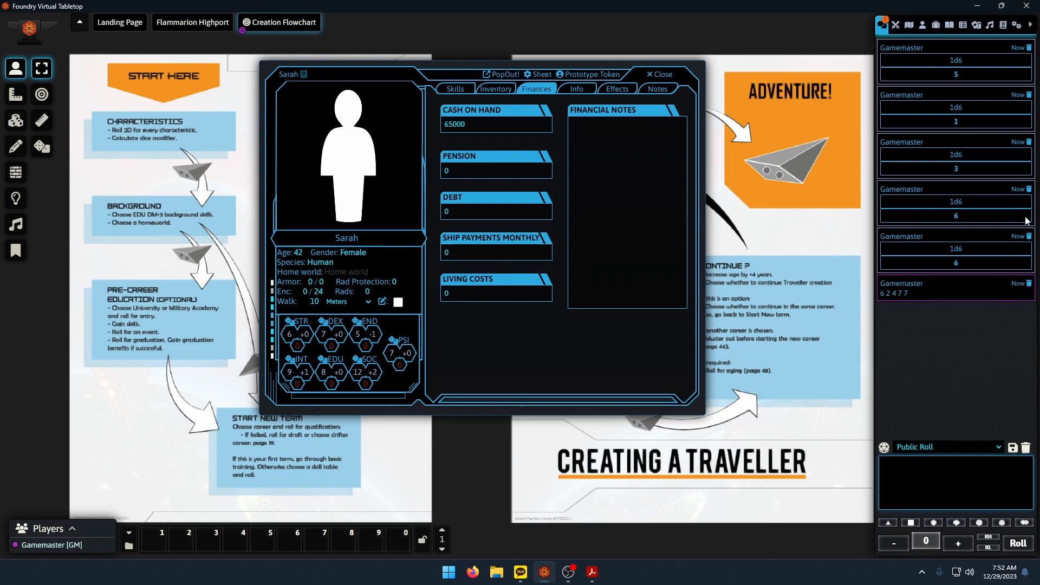
{"action": "left_click", "coordinate": [1029, 236]}
{"action": "left_click", "coordinate": [1029, 189]}
{"action": "left_click", "coordinate": [1029, 142]}
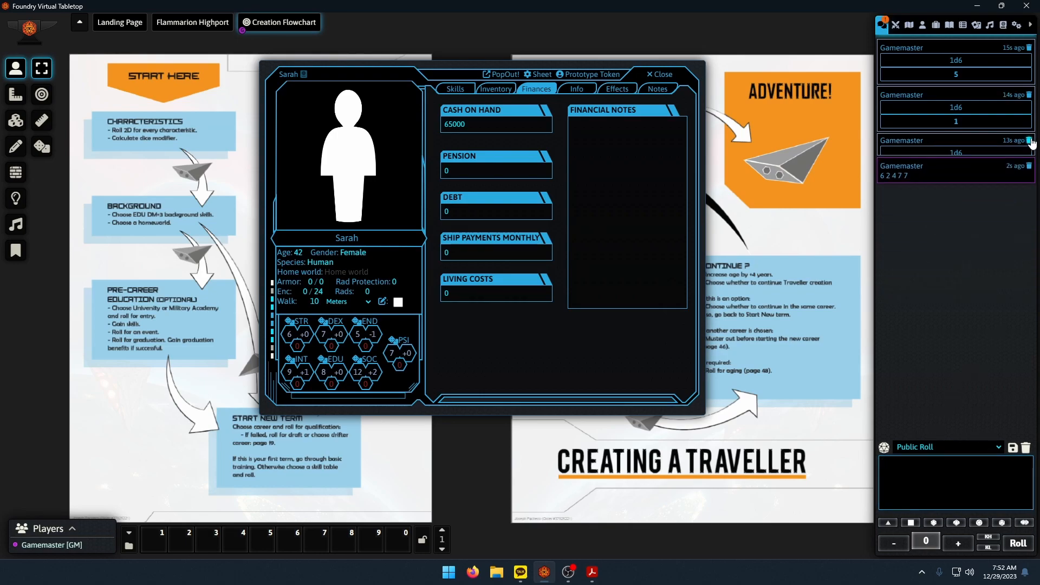
{"action": "left_click", "coordinate": [1029, 95]}
{"action": "left_click", "coordinate": [1029, 47]}
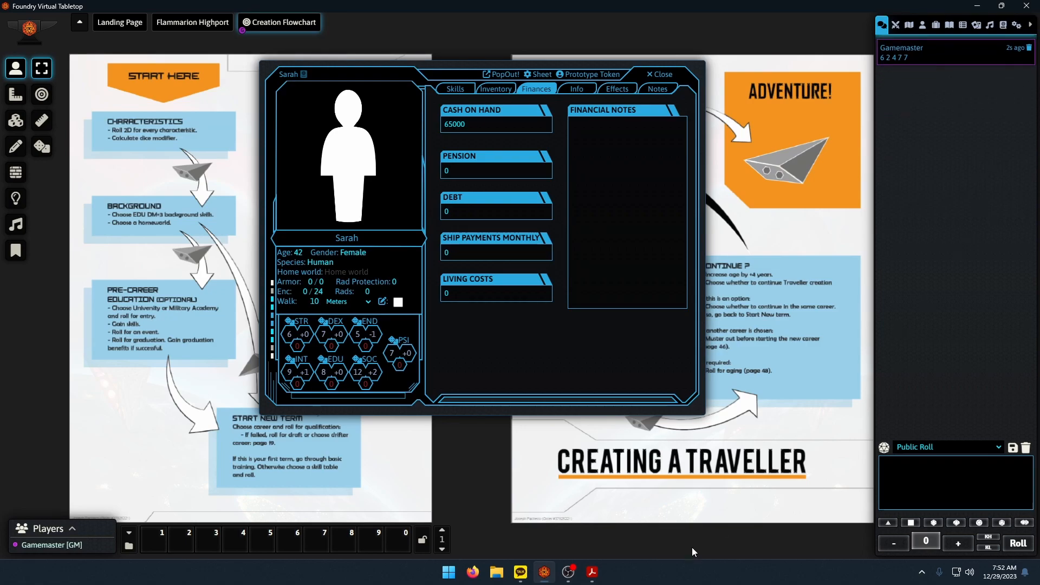
Switch to the Traveller rulebook in Acrobat, read the Ship's Boat benefit, and go to the Navy Career page.
{"action": "left_click", "coordinate": [592, 572]}
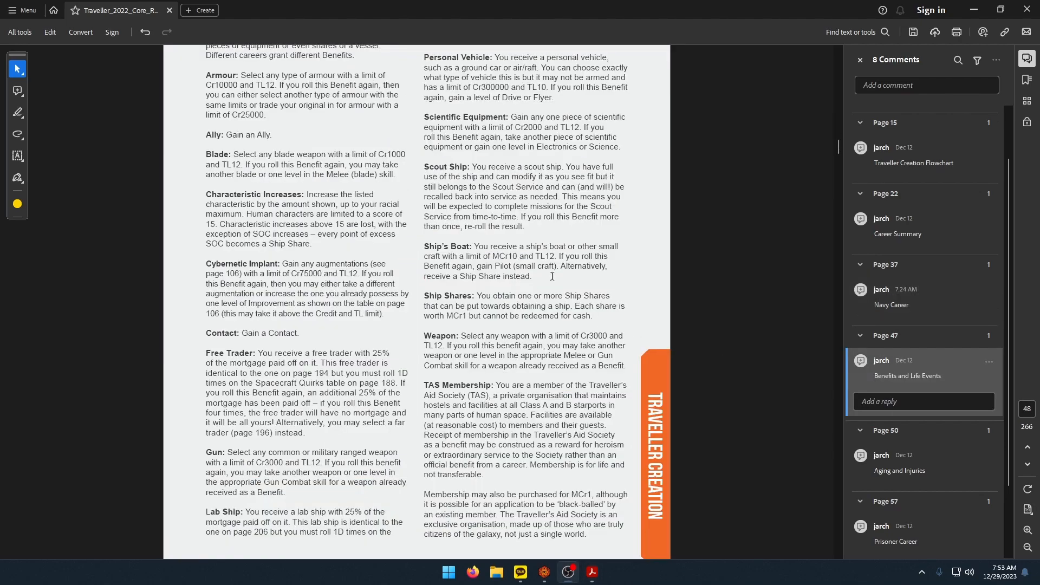
{"action": "left_click_drag", "start_coordinate": [536, 268], "coordinate": [451, 250]}
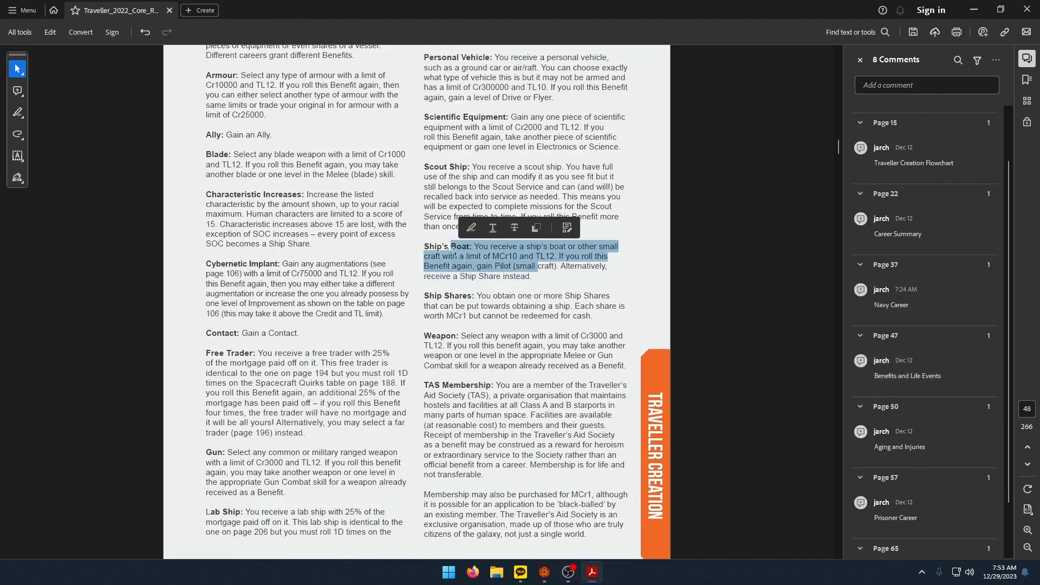
{"action": "left_click", "coordinate": [407, 264]}
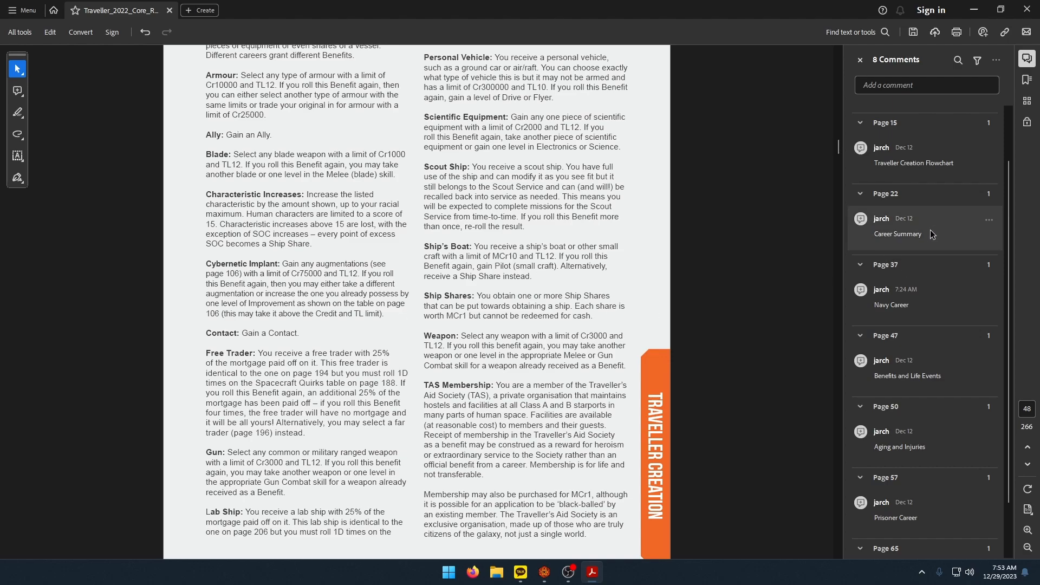
{"action": "left_click", "coordinate": [922, 305]}
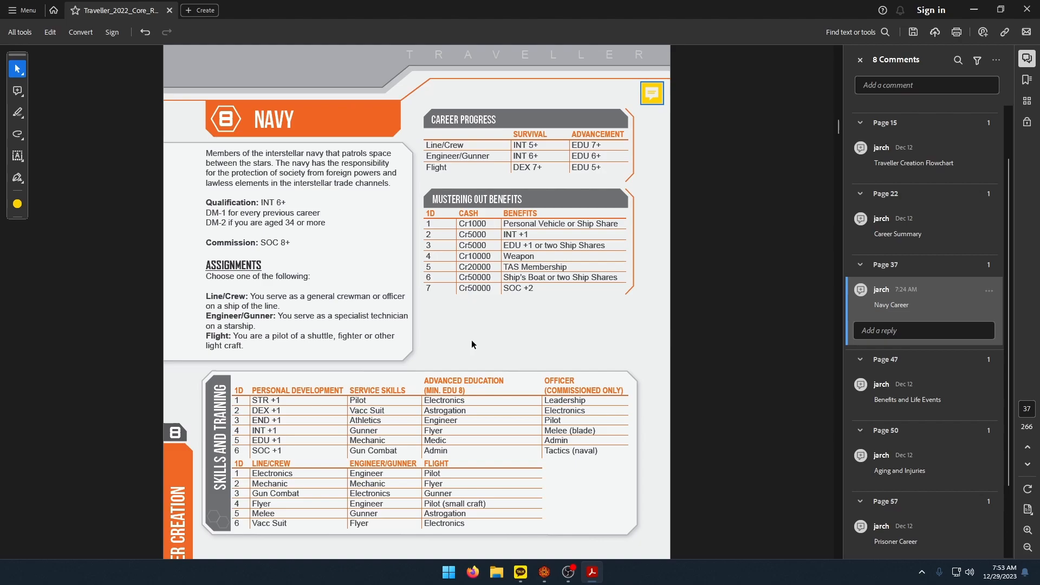
Return to Foundry and add "2 Ship shares" below the career terms in the character's Description.
{"action": "left_click", "coordinate": [545, 572]}
{"action": "left_click", "coordinate": [495, 88]}
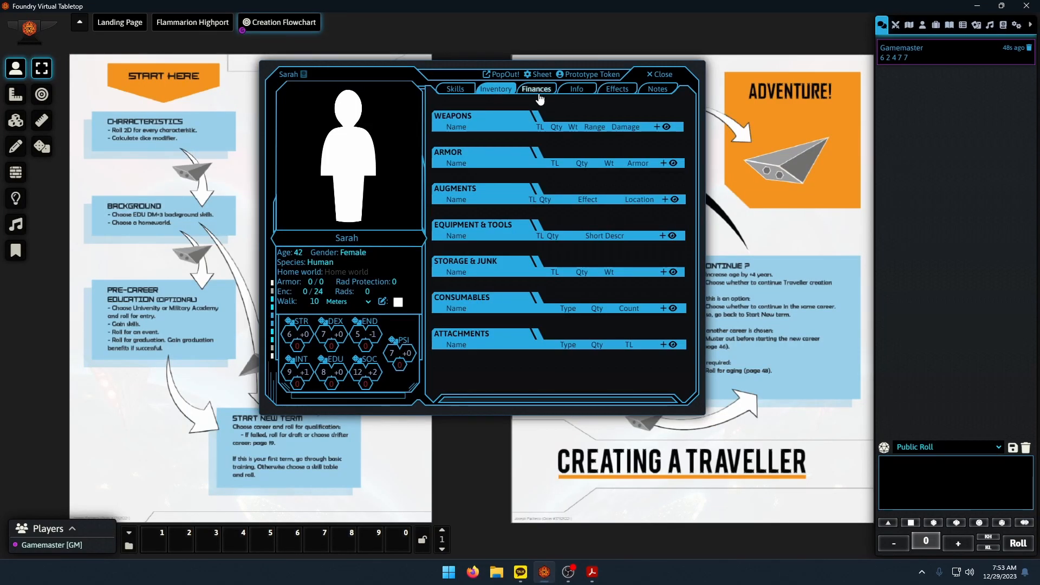
{"action": "left_click", "coordinate": [581, 95]}
{"action": "scroll", "coordinate": [581, 262], "scroll_direction": "down", "scroll_amount": 5}
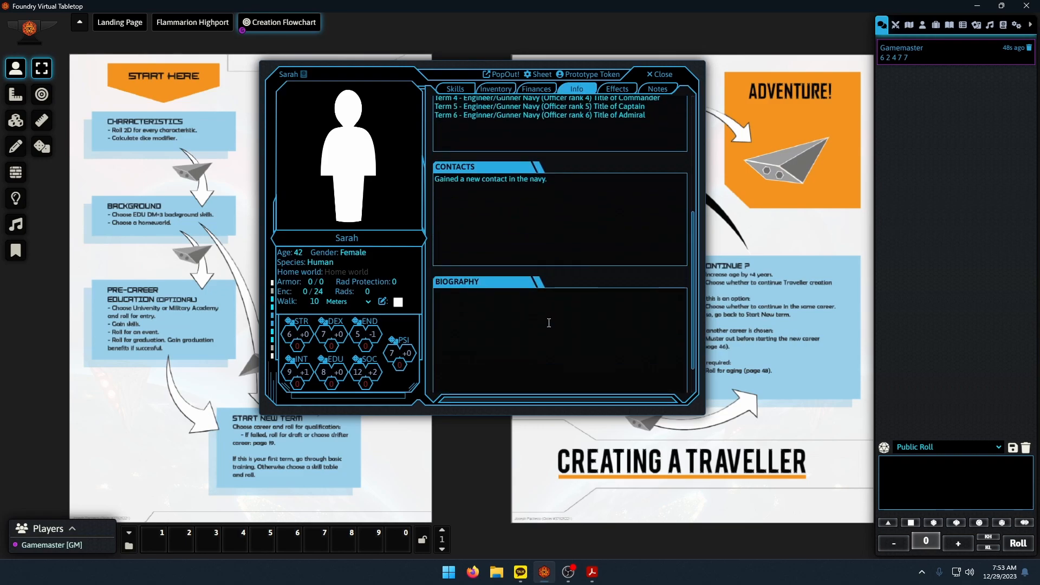
{"action": "scroll", "coordinate": [499, 299], "scroll_direction": "up", "scroll_amount": 5}
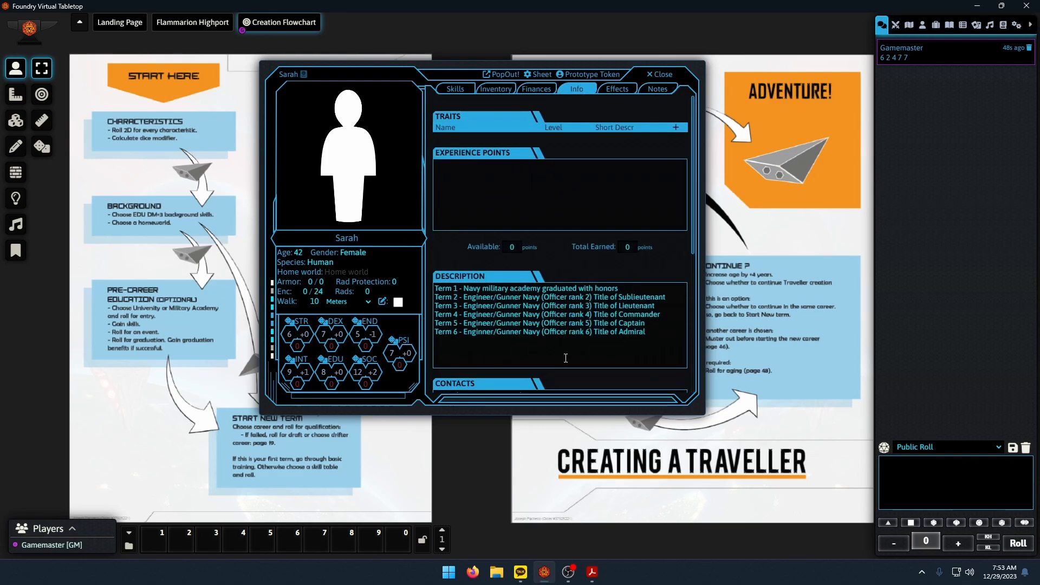
{"action": "scroll", "coordinate": [643, 297], "scroll_direction": "down", "scroll_amount": 2}
{"action": "left_click", "coordinate": [670, 220]}
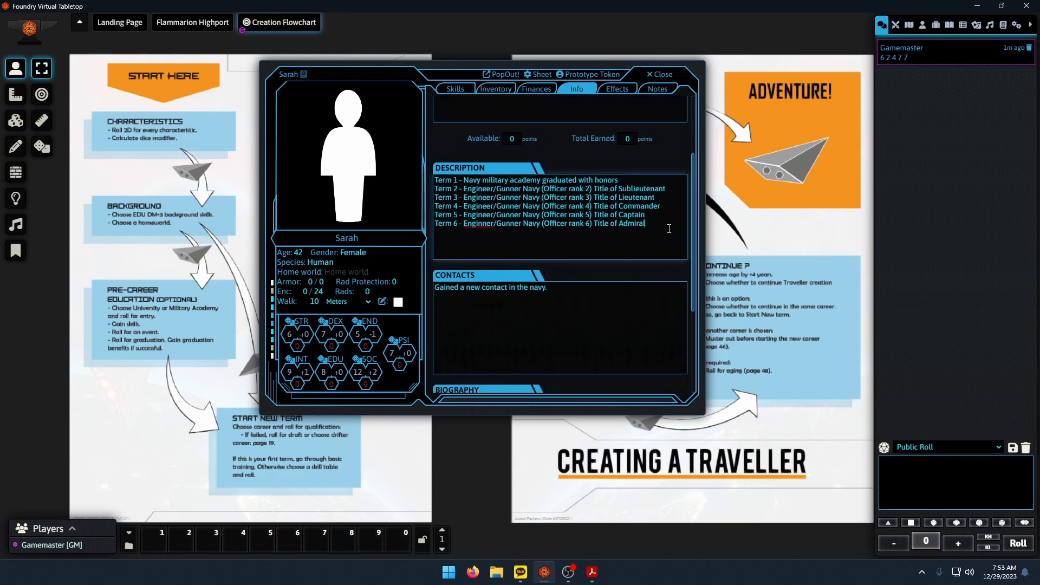
{"action": "key", "text": "Return"}
{"action": "type", "text": "2 Ship shares"}
{"action": "left_click", "coordinate": [582, 271]}
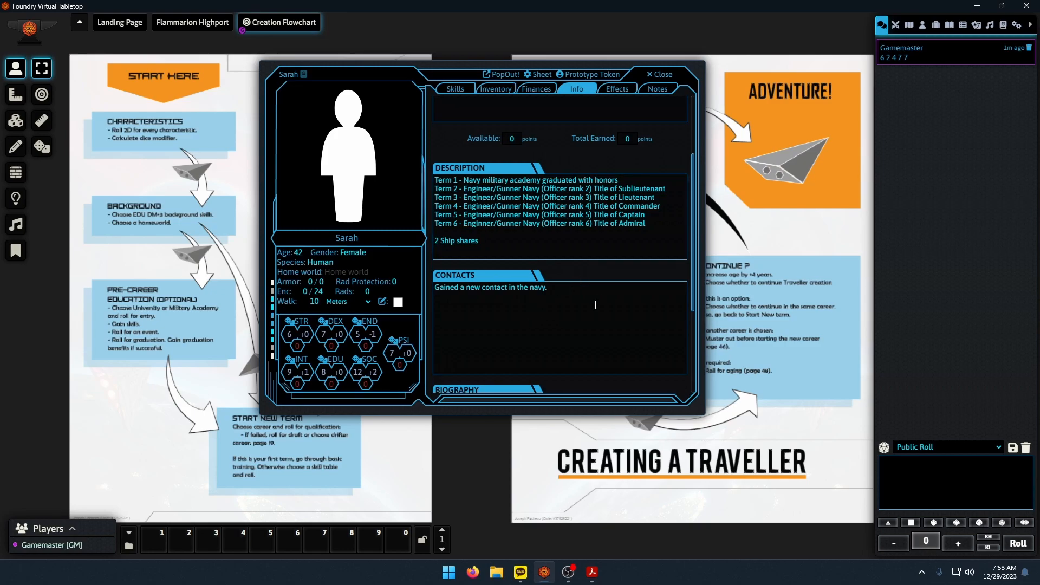
Check the Navy mustering out benefits in the Acrobat rulebook and set the character's INT to 10 in Foundry.
{"action": "left_click", "coordinate": [592, 572]}
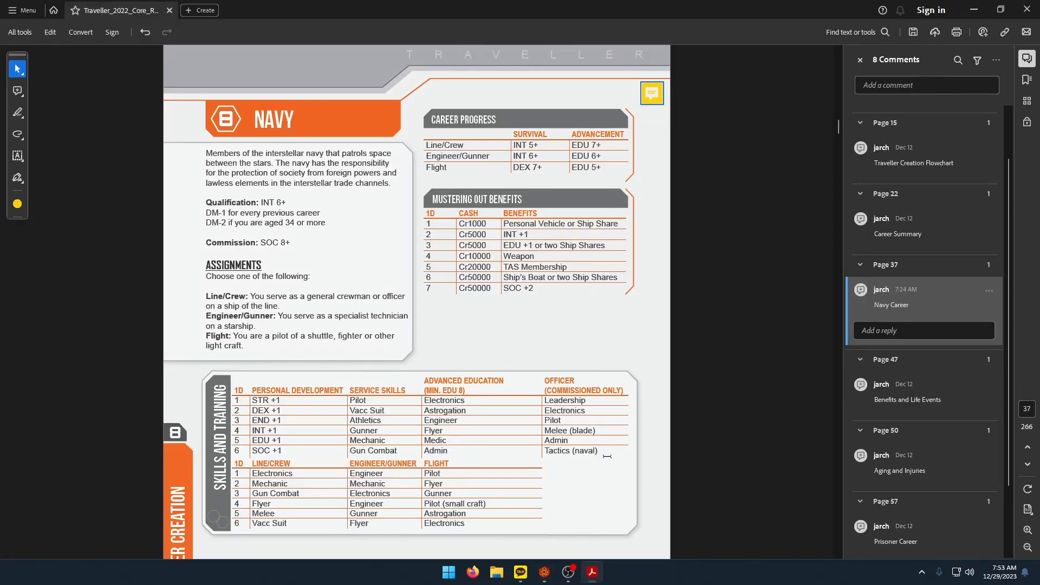
{"action": "left_click", "coordinate": [545, 572]}
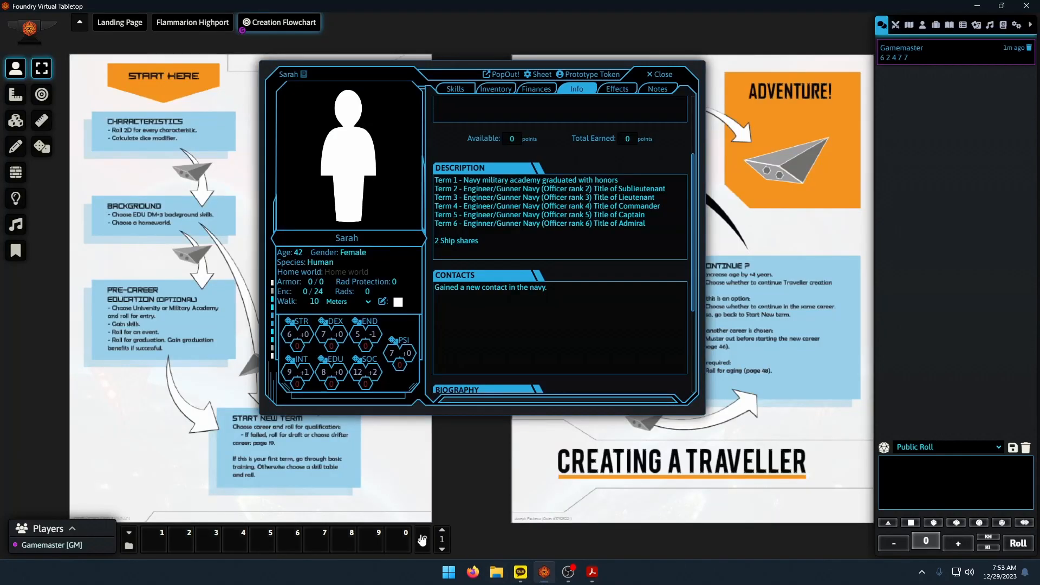
{"action": "double_click", "coordinate": [291, 372]}
{"action": "type", "text": "10"}
Recheck the Navy benefits in the Acrobat rulebook and add "Weapon" below the ship shares in the character's Description in Foundry.
{"action": "left_click", "coordinate": [592, 572]}
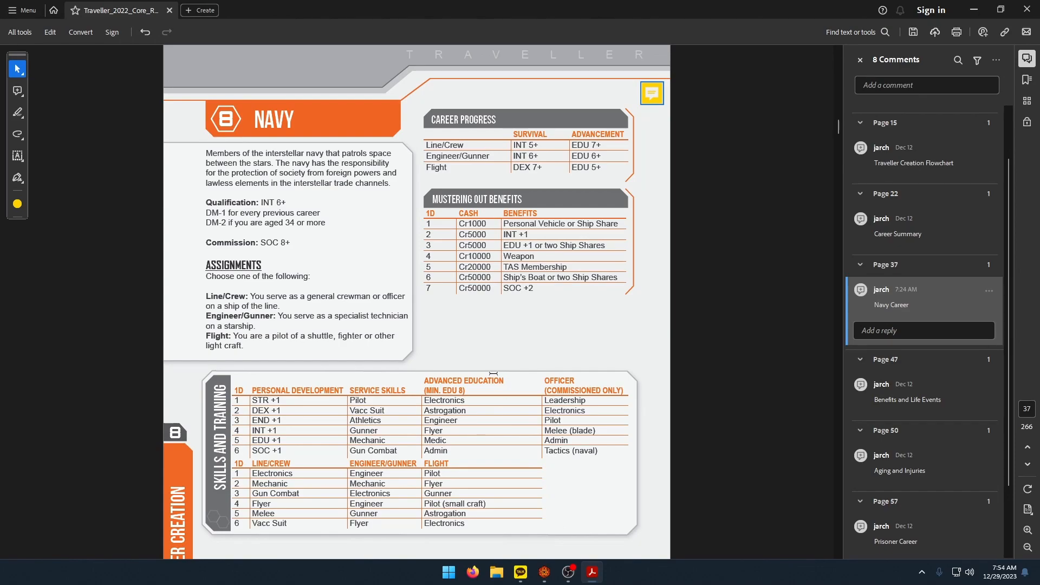
{"action": "left_click", "coordinate": [544, 572]}
{"action": "left_click", "coordinate": [529, 246]}
{"action": "type", "text": "Weapon"}
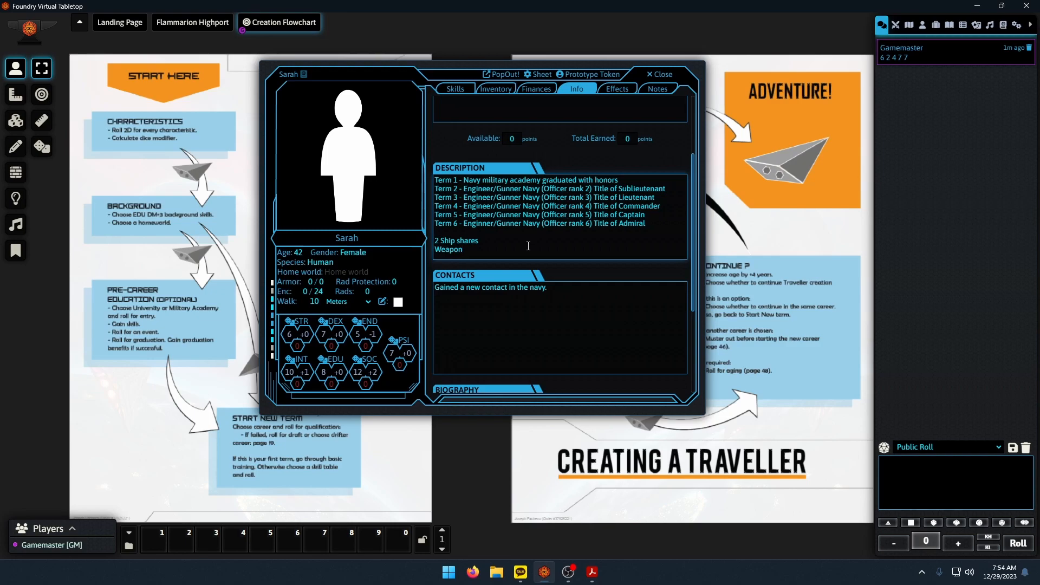
Check the Navy benefits in the Acrobat rulebook and set the character's SOC to 16 in Foundry.
{"action": "left_click", "coordinate": [595, 570]}
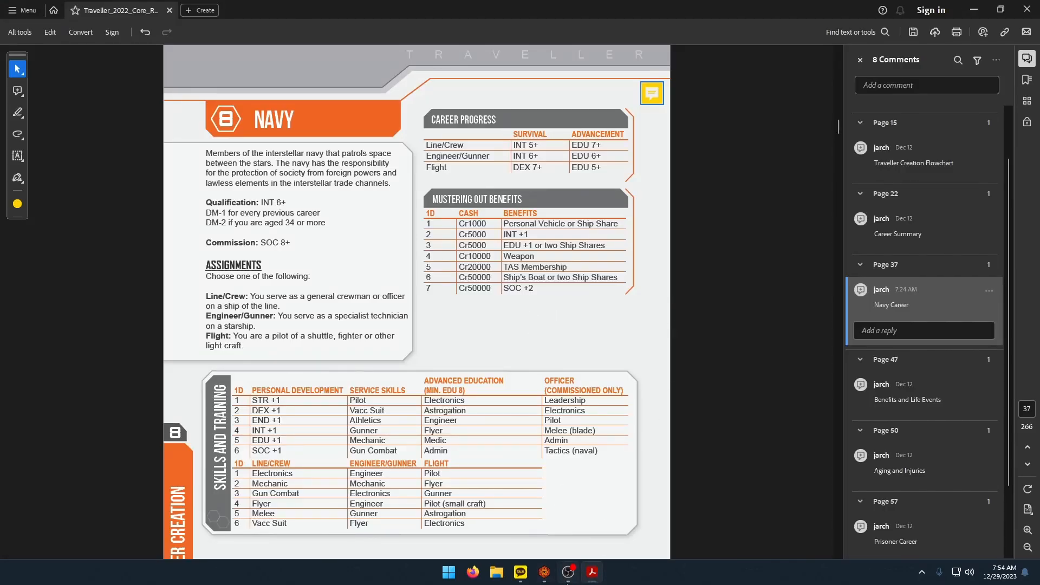
{"action": "left_click", "coordinate": [545, 572]}
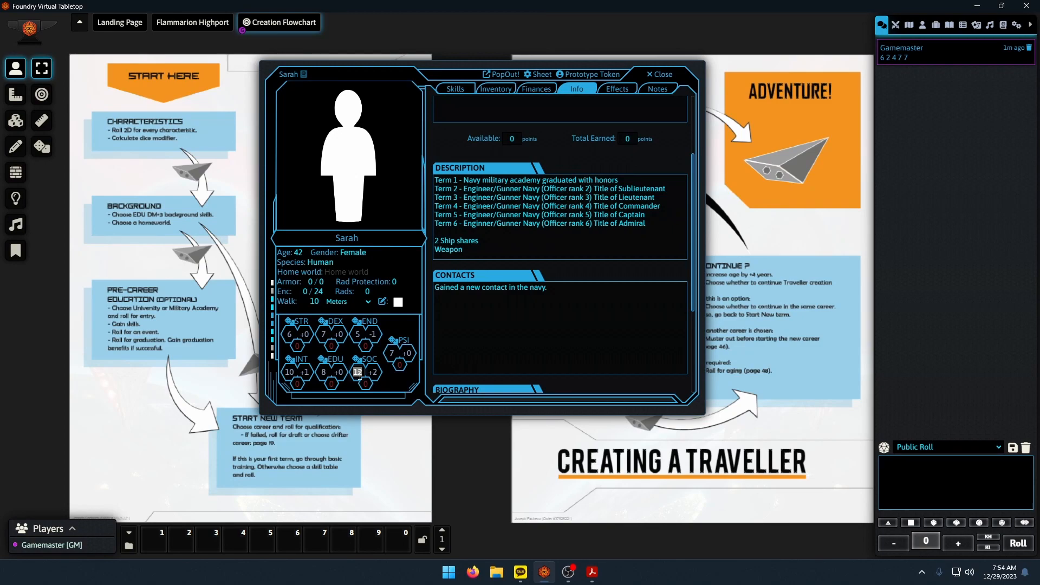
{"action": "type", "text": "16"}
Look up the maximum characteristic score in the Acrobat rulebook and set the character's SOC to 15 in Foundry.
{"action": "left_click", "coordinate": [593, 572]}
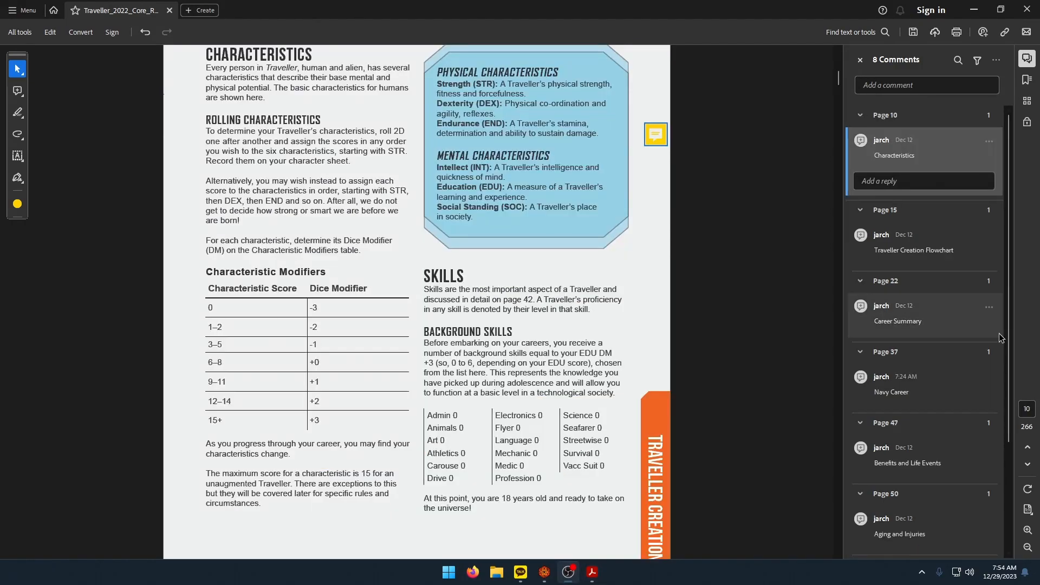
{"action": "scroll", "coordinate": [330, 483], "scroll_direction": "down", "scroll_amount": 3}
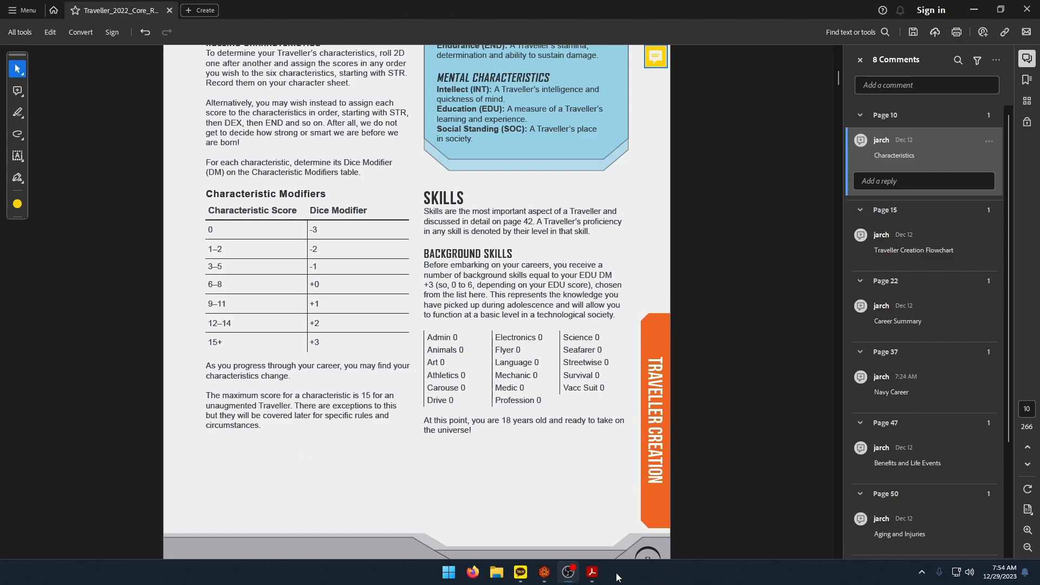
{"action": "left_click", "coordinate": [545, 571]}
{"action": "left_click", "coordinate": [357, 371]}
{"action": "type", "text": "15"}
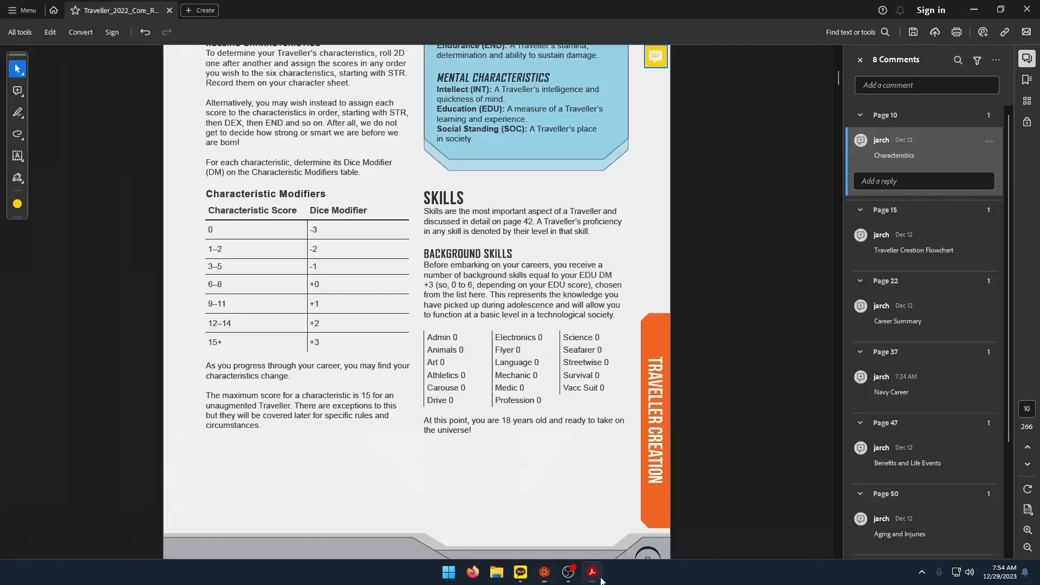
Reopen the Navy Career page in the Acrobat rulebook and browse the bookmarks for the equipment and weapon sections.
{"action": "left_click", "coordinate": [592, 572]}
{"action": "left_click", "coordinate": [904, 399]}
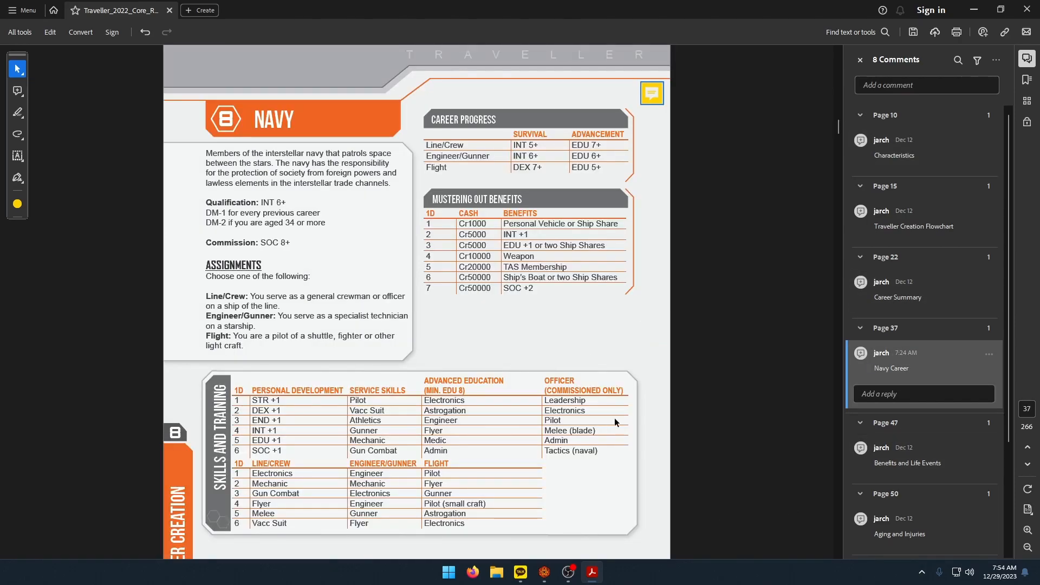
{"action": "left_click", "coordinate": [545, 573]}
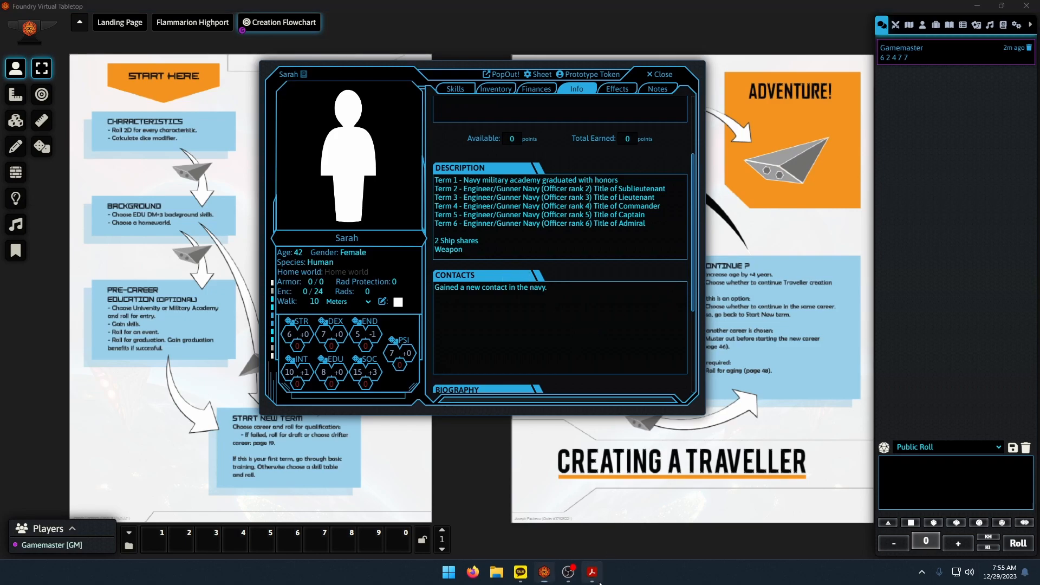
{"action": "key", "text": "alt+Tab"}
{"action": "left_click", "coordinate": [1027, 80]}
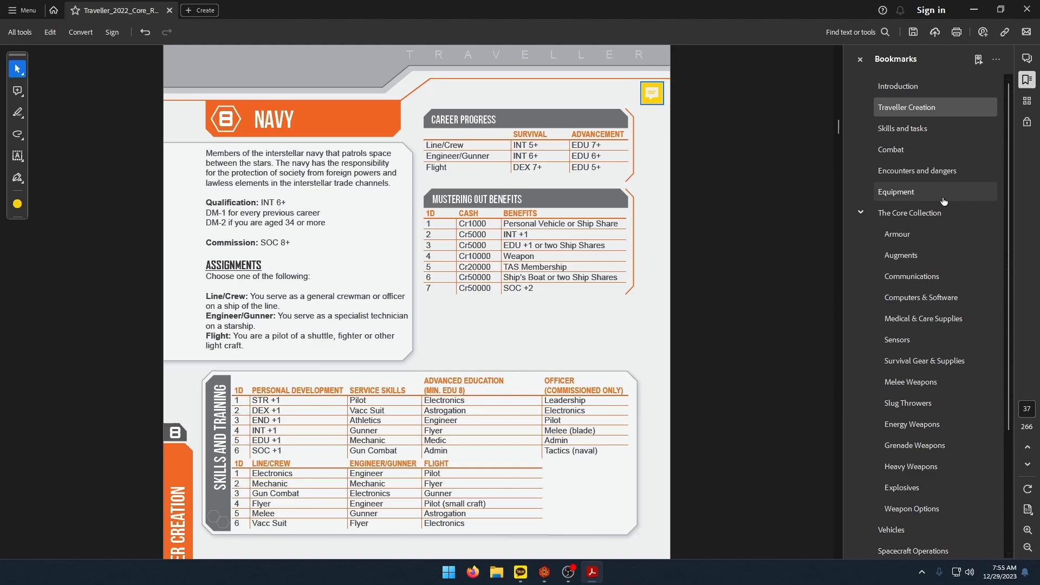
{"action": "scroll", "coordinate": [948, 254], "scroll_direction": "down", "scroll_amount": 1}
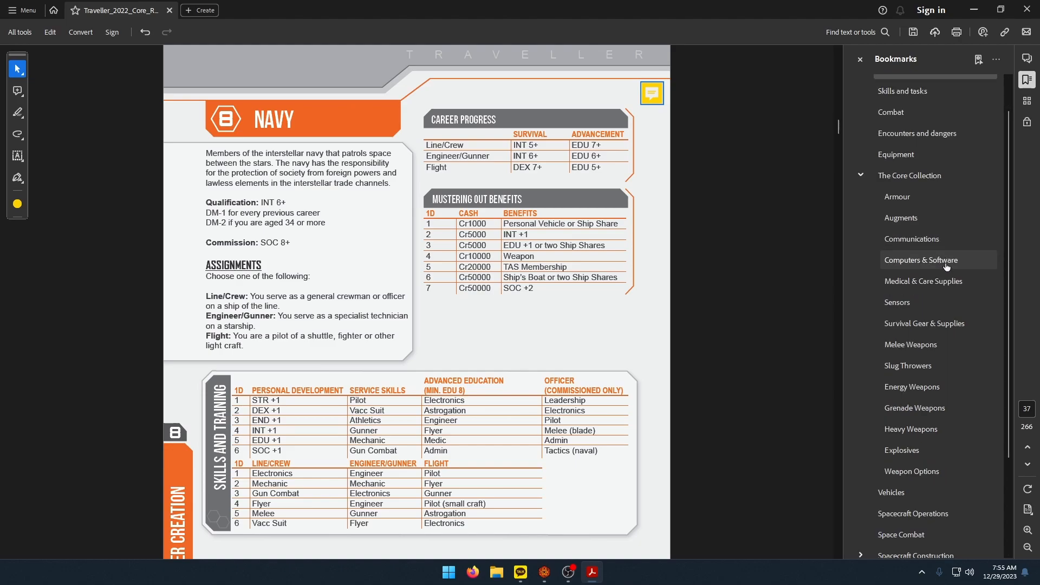
Switch to Foundry and review the character's full list of skills.
{"action": "key", "text": "alt+Tab"}
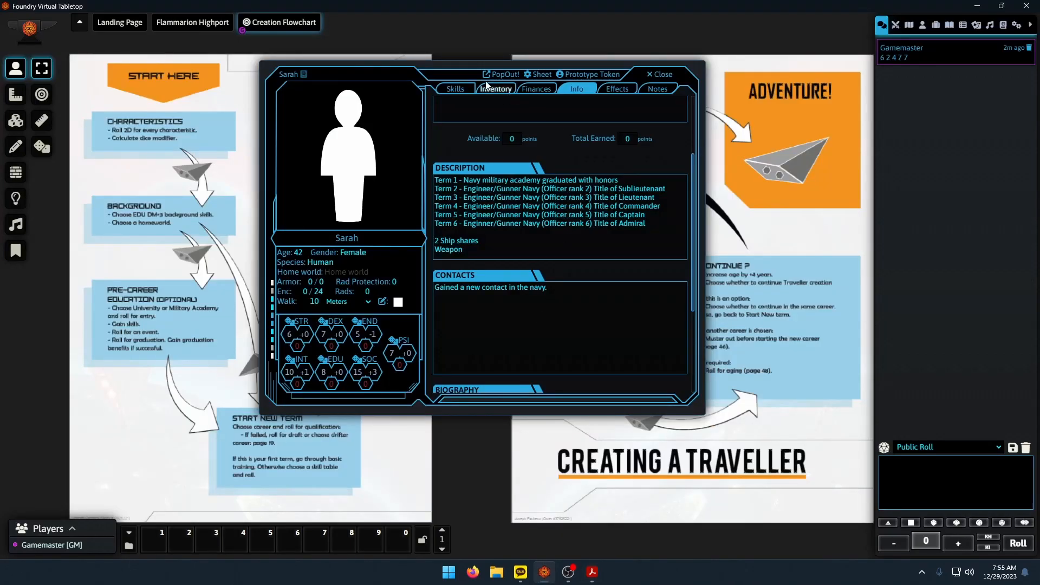
{"action": "left_click", "coordinate": [455, 88]}
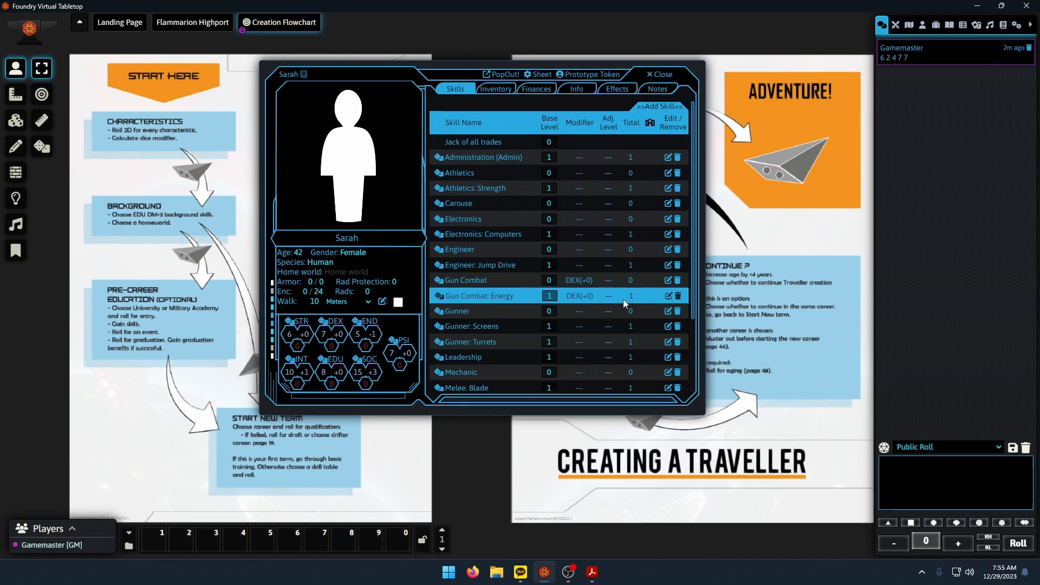
{"action": "scroll", "coordinate": [611, 304], "scroll_direction": "down", "scroll_amount": 1}
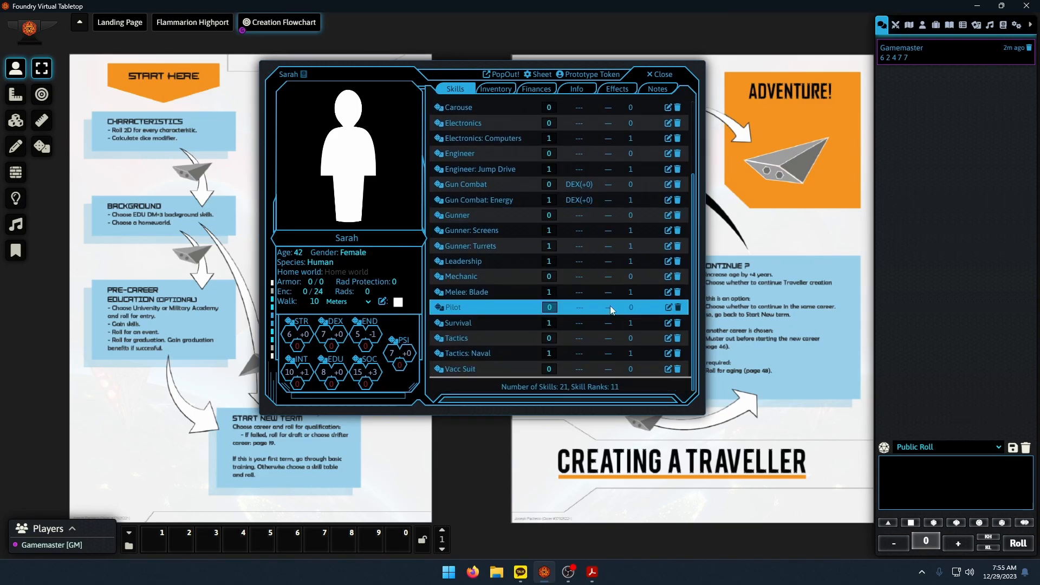
{"action": "scroll", "coordinate": [582, 291], "scroll_direction": "up", "scroll_amount": 1}
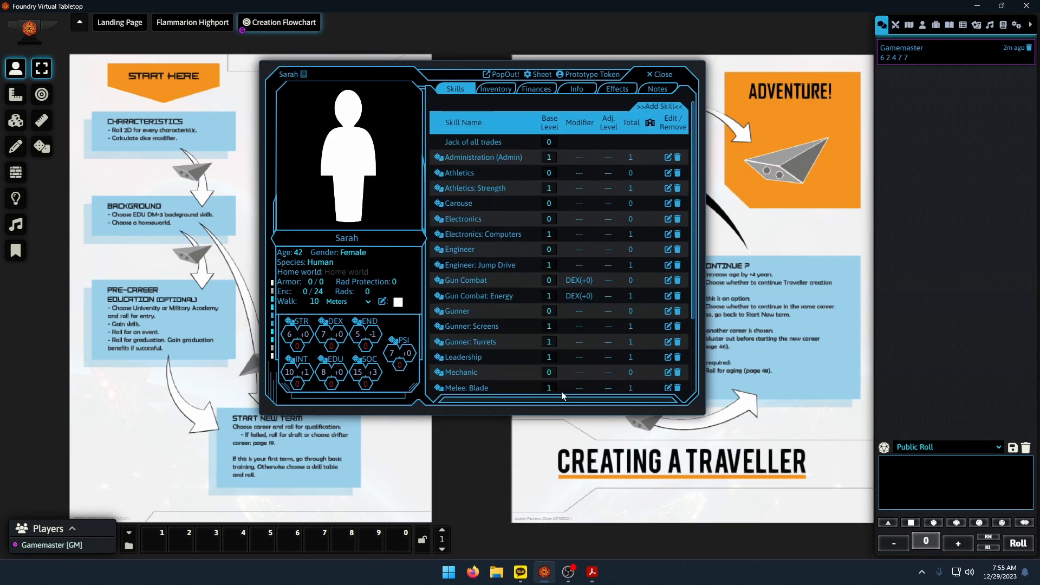
Switch to Acrobat and read the Weapon benefit rules under Other Benefits, starting from the Benefits and Life Events comment.
{"action": "left_click", "coordinate": [592, 571]}
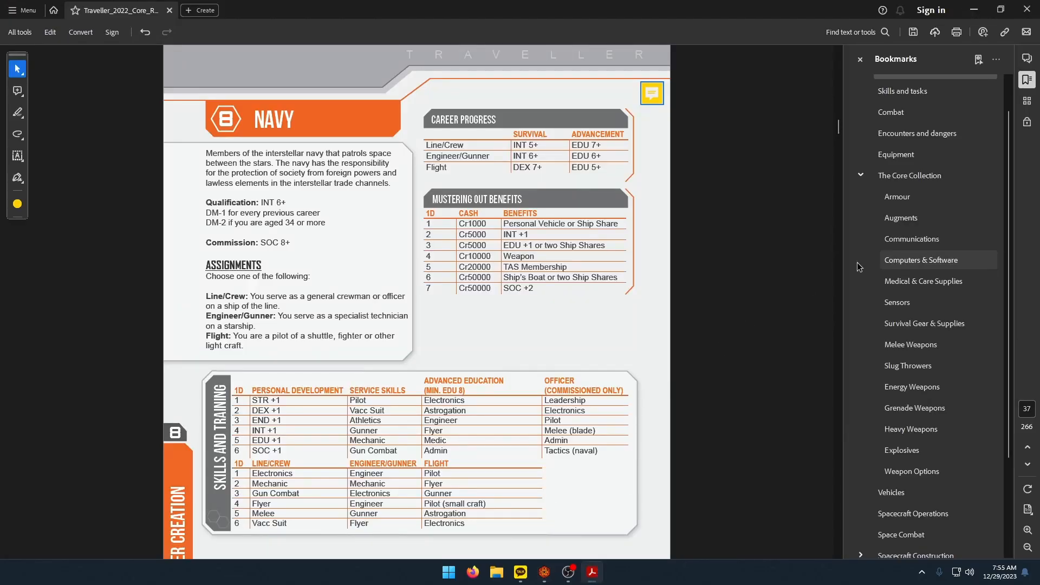
{"action": "left_click", "coordinate": [1028, 58]}
{"action": "left_click", "coordinate": [916, 458]}
{"action": "scroll", "coordinate": [448, 340], "scroll_direction": "down", "scroll_amount": 10}
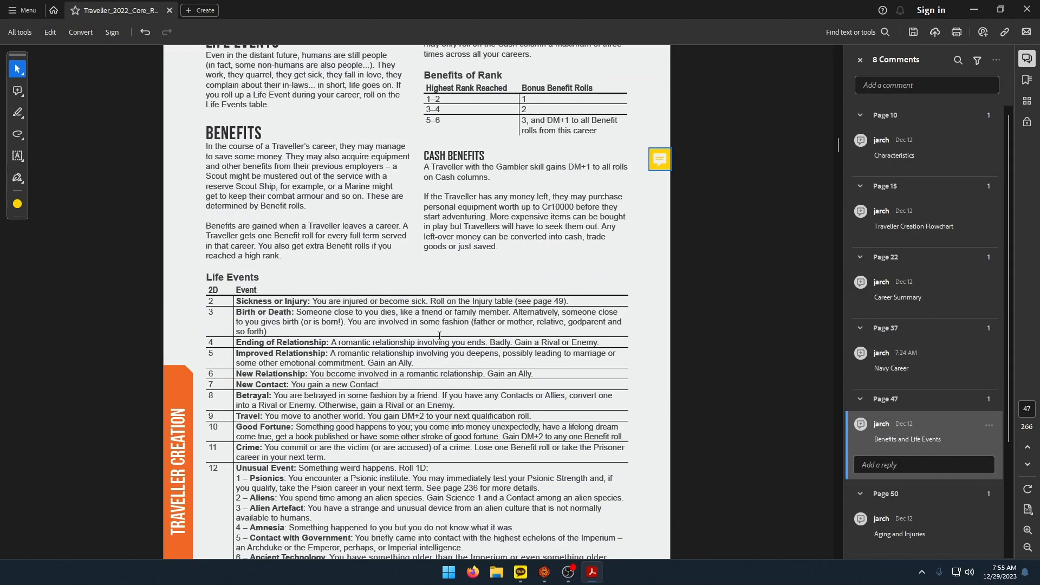
{"action": "scroll", "coordinate": [448, 340], "scroll_direction": "down", "scroll_amount": 5}
{"action": "scroll", "coordinate": [458, 347], "scroll_direction": "up", "scroll_amount": 6}
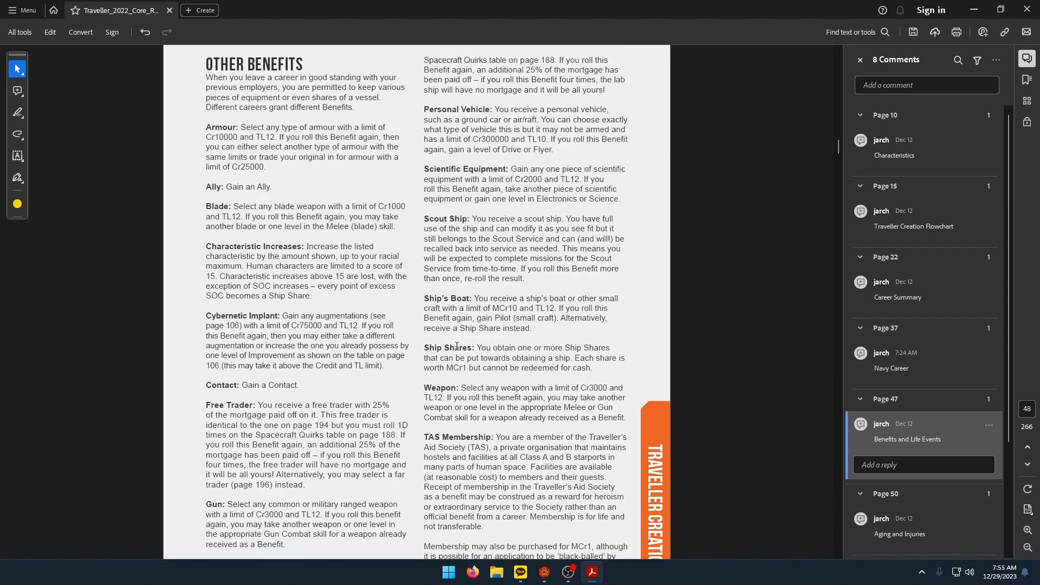
{"action": "scroll", "coordinate": [417, 362], "scroll_direction": "down", "scroll_amount": 2}
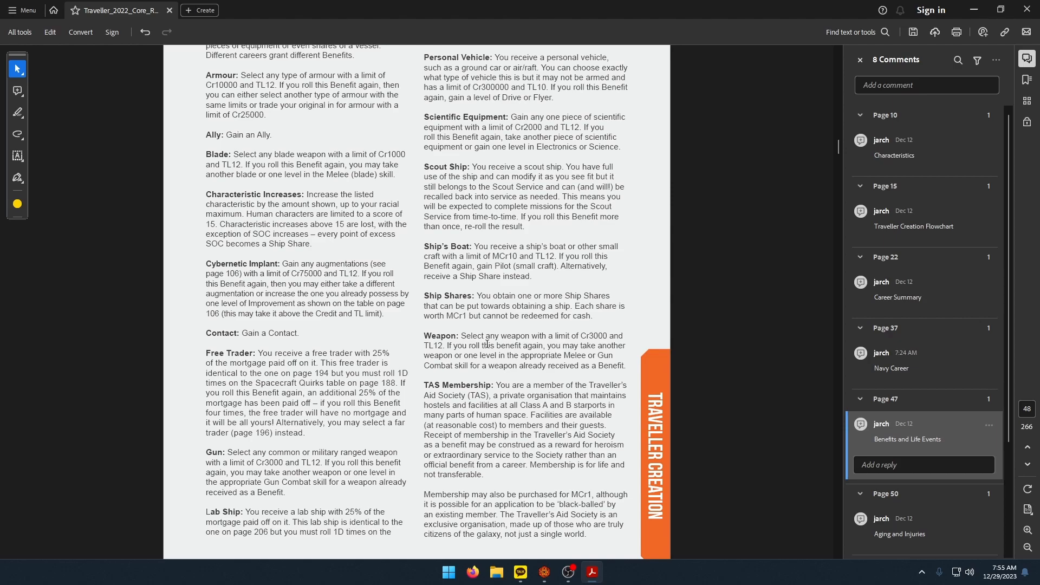
{"action": "scroll", "coordinate": [914, 401], "scroll_direction": "down", "scroll_amount": 3}
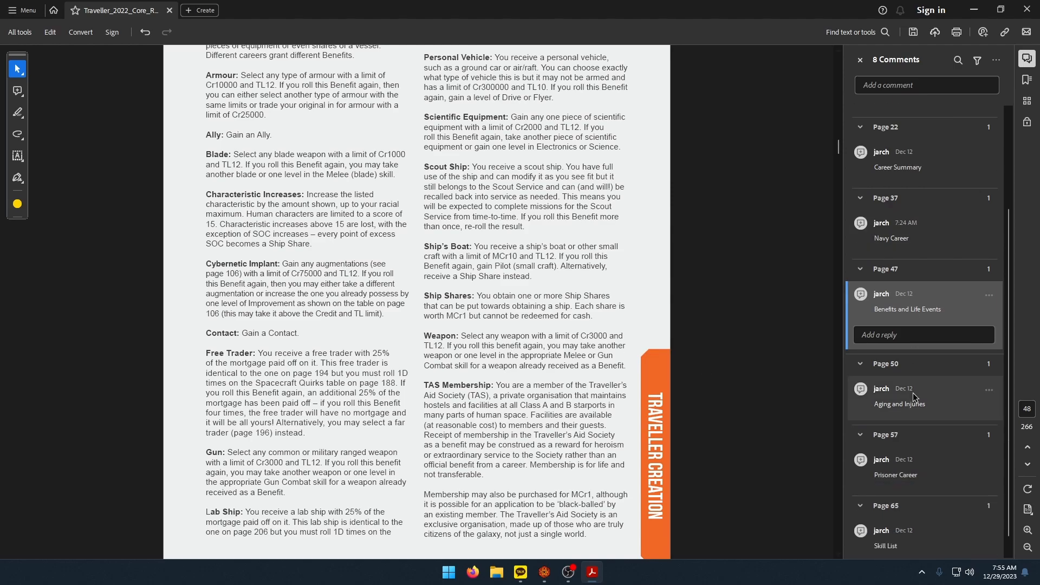
{"action": "scroll", "coordinate": [913, 400], "scroll_direction": "up", "scroll_amount": 3}
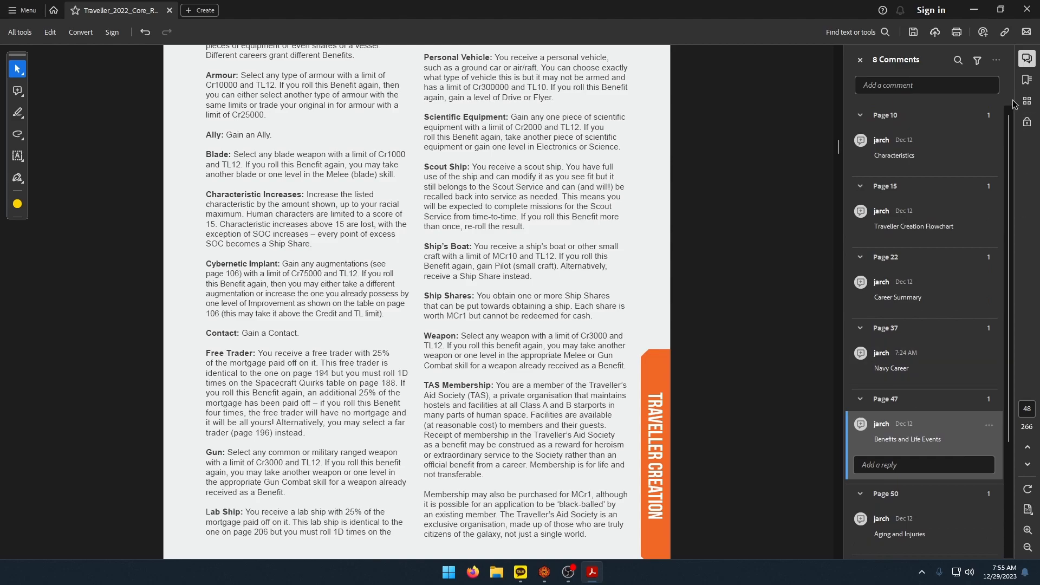
Open the core rulebook's Melee Weapons bookmark and review the weapon table, descriptions and illustrations.
{"action": "left_click", "coordinate": [1028, 80]}
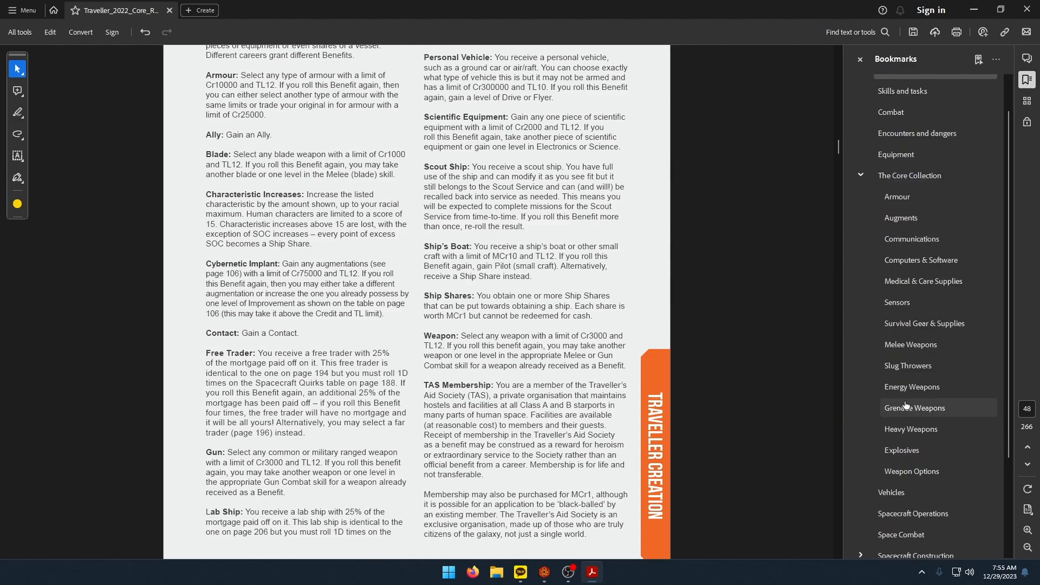
{"action": "left_click", "coordinate": [921, 348]}
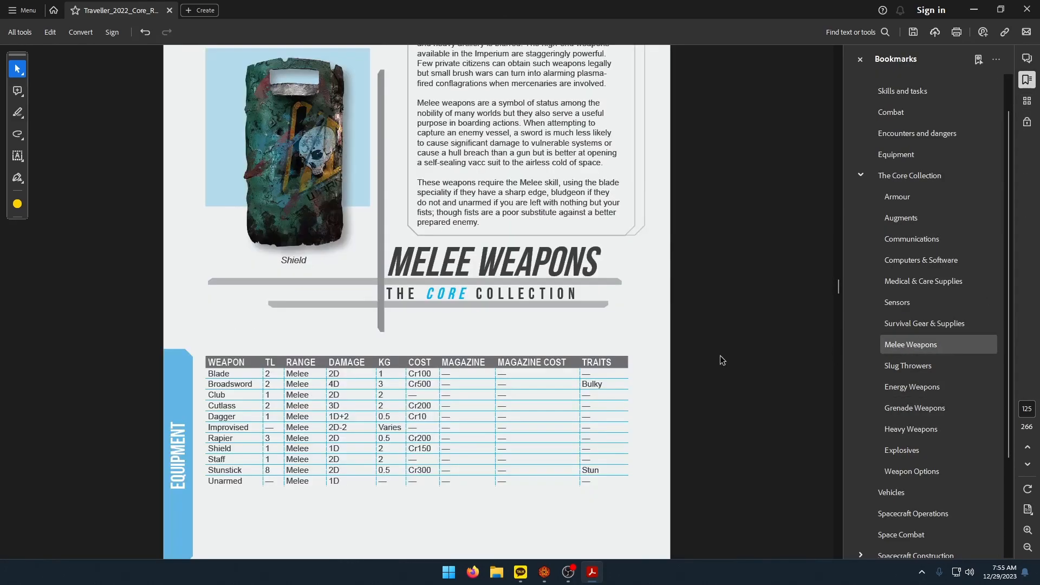
{"action": "scroll", "coordinate": [628, 350], "scroll_direction": "down", "scroll_amount": 10}
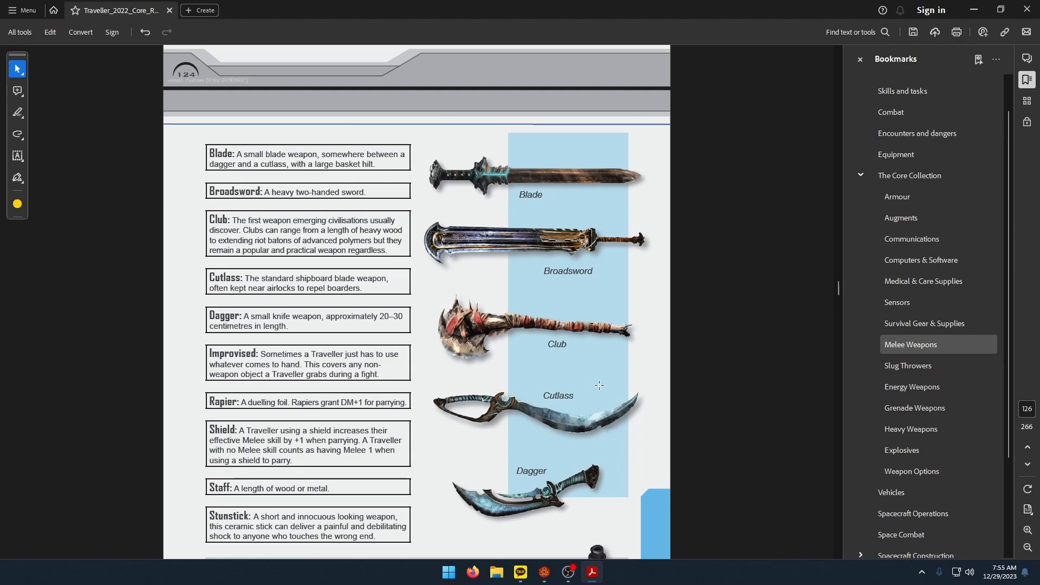
{"action": "scroll", "coordinate": [600, 385], "scroll_direction": "down", "scroll_amount": 3}
{"action": "scroll", "coordinate": [597, 391], "scroll_direction": "down", "scroll_amount": 9}
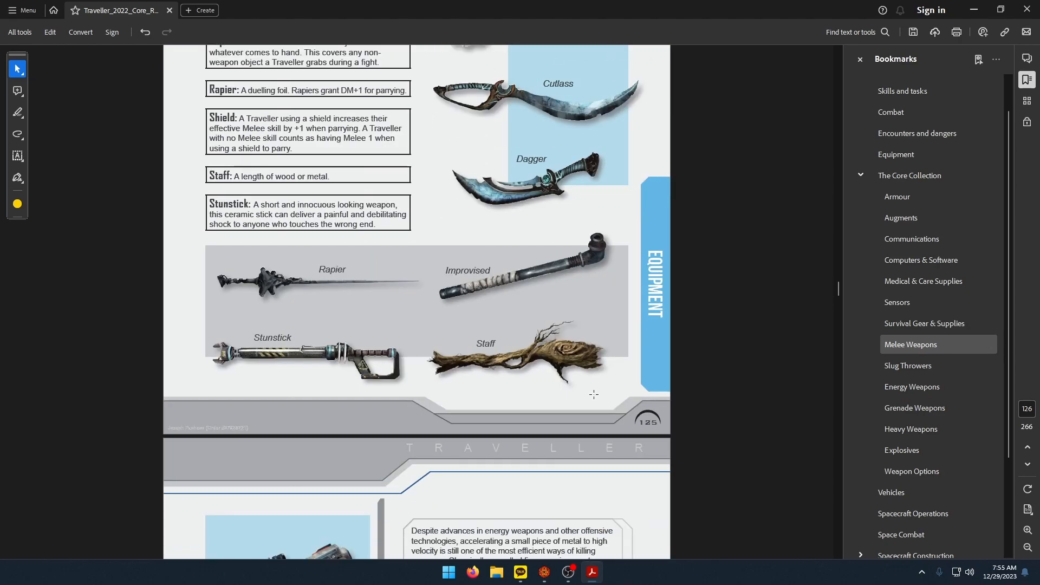
{"action": "scroll", "coordinate": [596, 399], "scroll_direction": "up", "scroll_amount": 4}
{"action": "scroll", "coordinate": [596, 400], "scroll_direction": "up", "scroll_amount": 16}
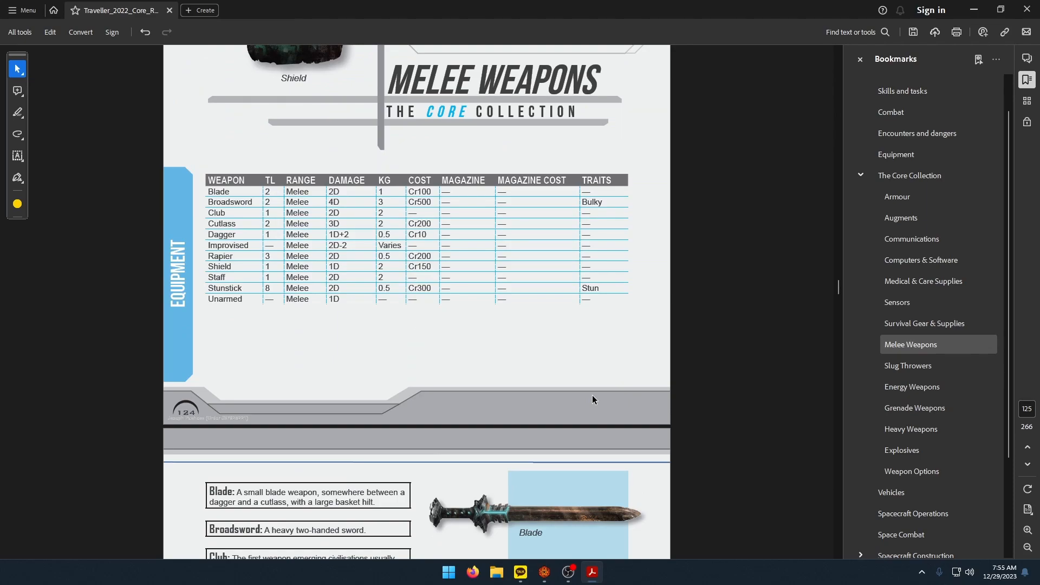
{"action": "scroll", "coordinate": [593, 399], "scroll_direction": "down", "scroll_amount": 16}
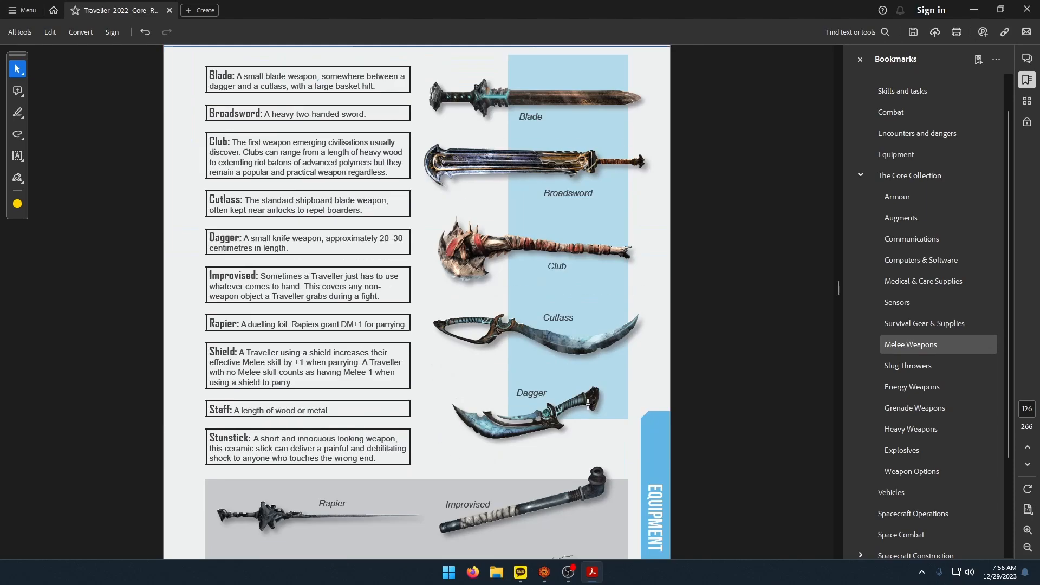
{"action": "scroll", "coordinate": [596, 403], "scroll_direction": "down", "scroll_amount": 8}
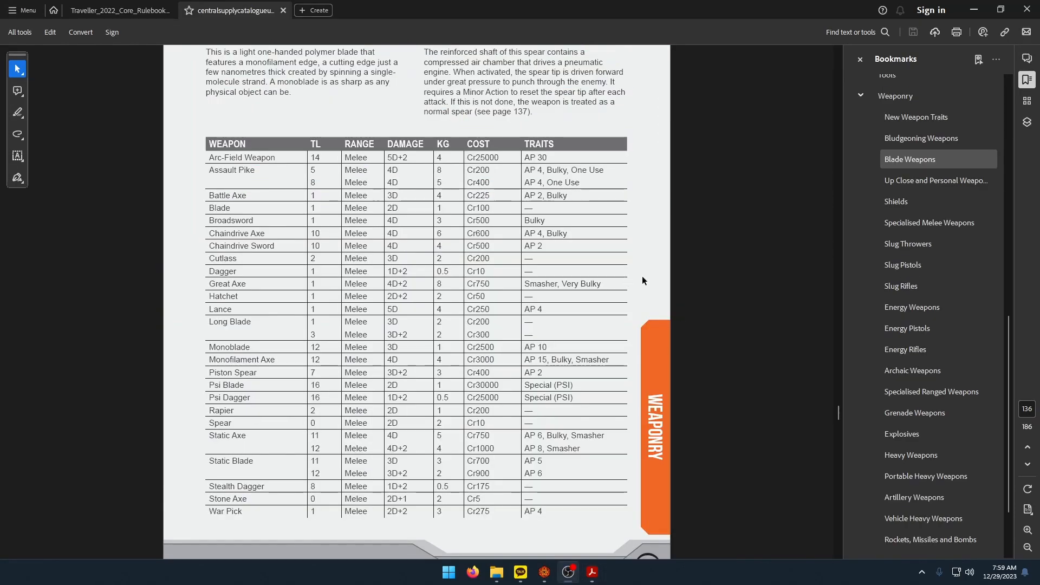
Add a comment reading "Blade" beside the text above the blade weapons table in the Central Supply Catalogue.
{"action": "left_click", "coordinate": [135, 10]}
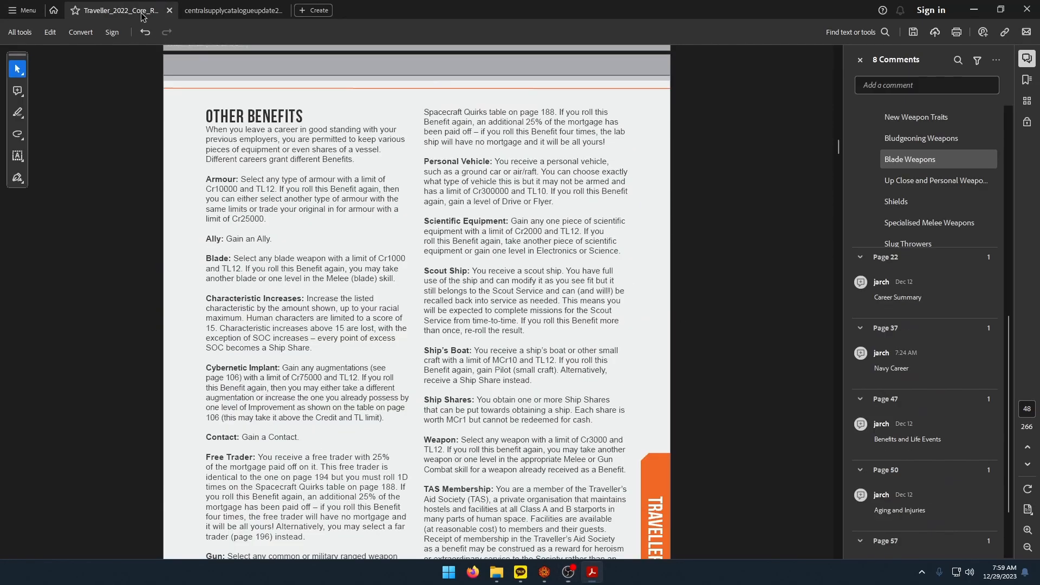
{"action": "left_click", "coordinate": [236, 11]}
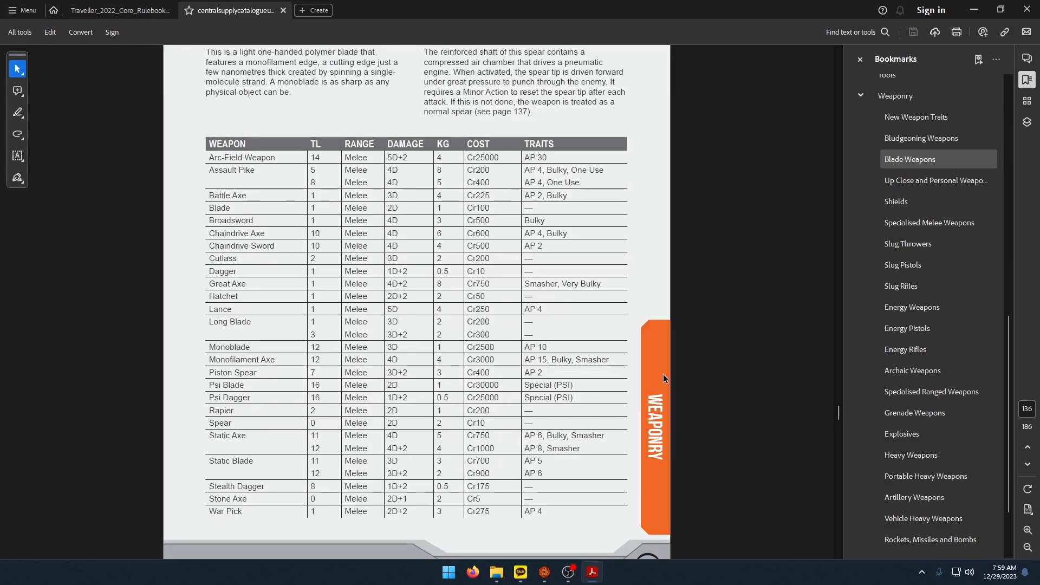
{"action": "left_click", "coordinate": [18, 90]}
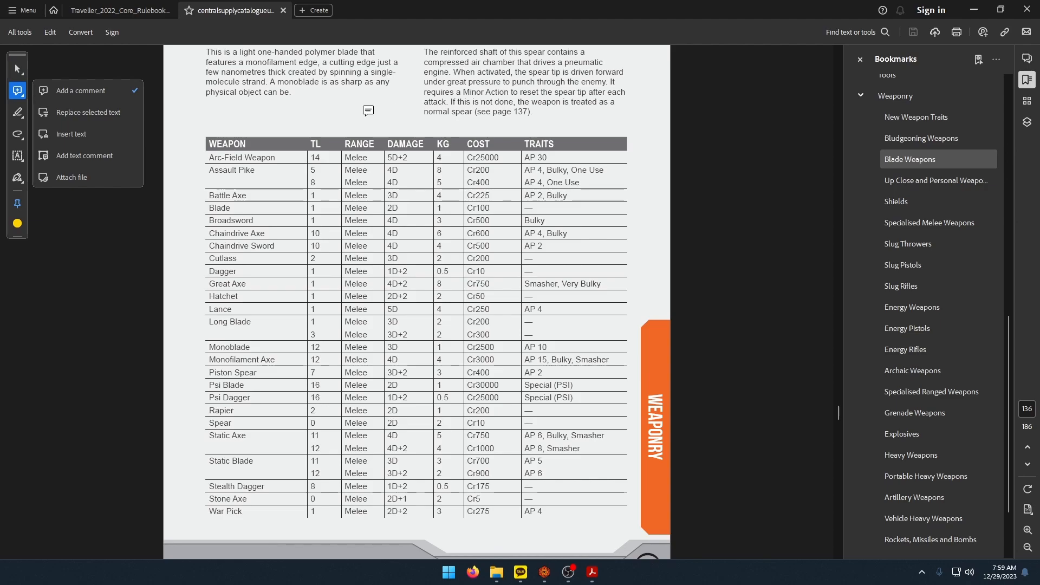
{"action": "left_click", "coordinate": [646, 70]}
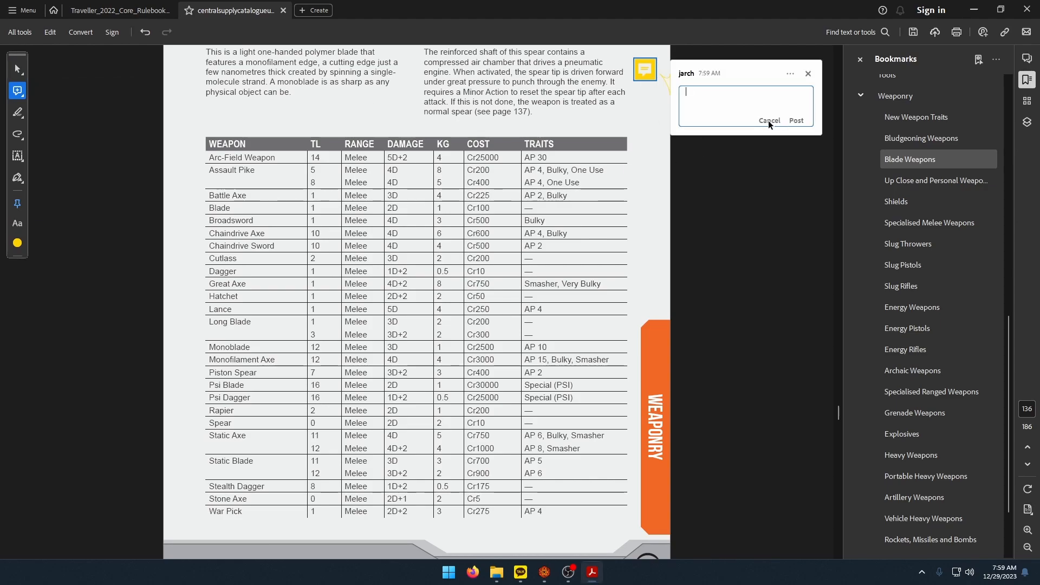
{"action": "type", "text": "Blade"}
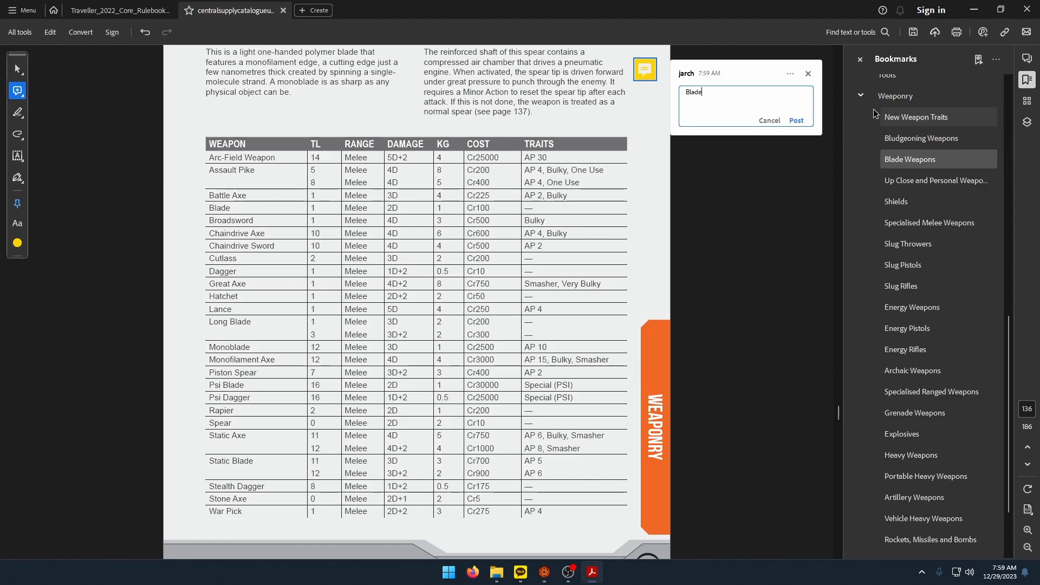
{"action": "left_click", "coordinate": [795, 120]}
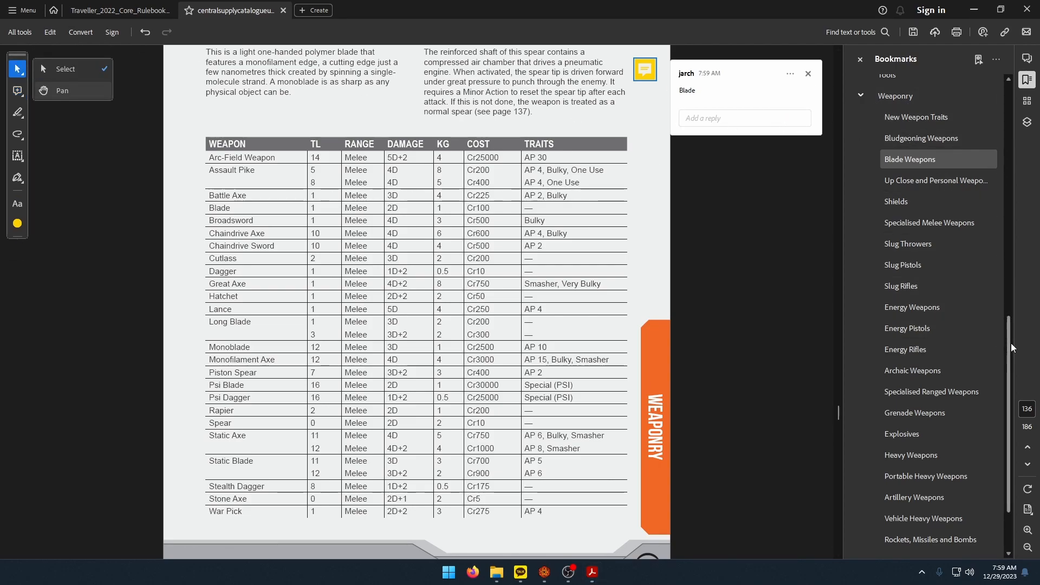
View the Central Supply Catalogue's introduction, contents page and cover, and find the Weaponry bookmarks.
{"action": "left_click_drag", "start_coordinate": [1012, 343], "coordinate": [994, 116]}
{"action": "left_click", "coordinate": [975, 86]}
{"action": "scroll", "coordinate": [509, 265], "scroll_direction": "up", "scroll_amount": 5}
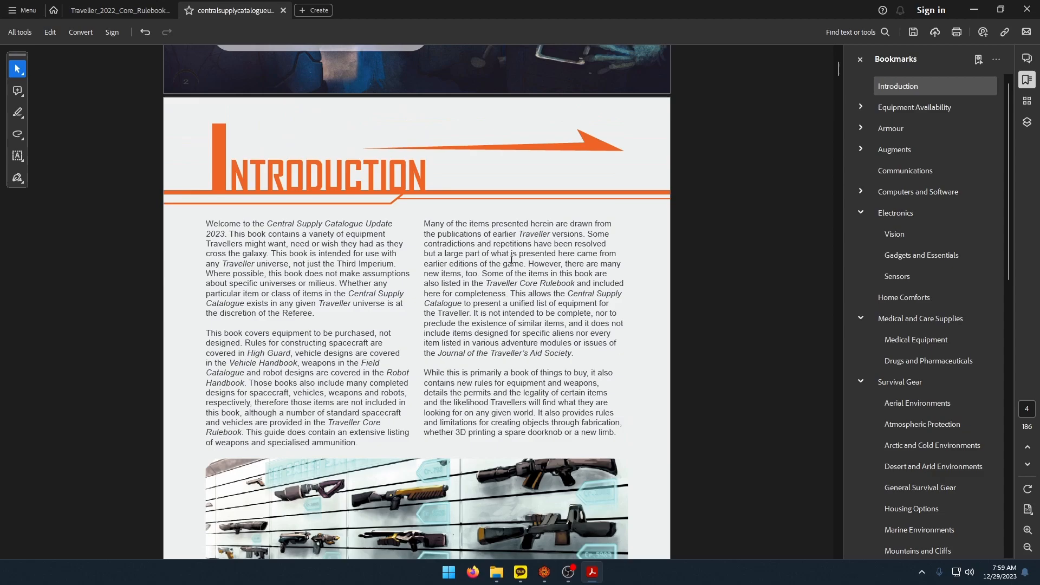
{"action": "scroll", "coordinate": [510, 261], "scroll_direction": "up", "scroll_amount": 15}
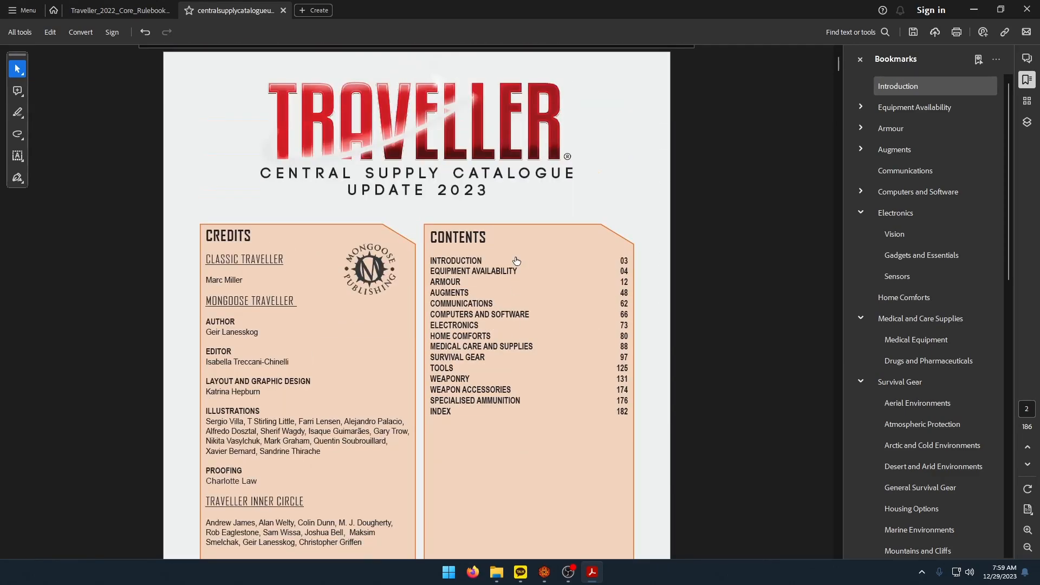
{"action": "scroll", "coordinate": [518, 255], "scroll_direction": "up", "scroll_amount": 3}
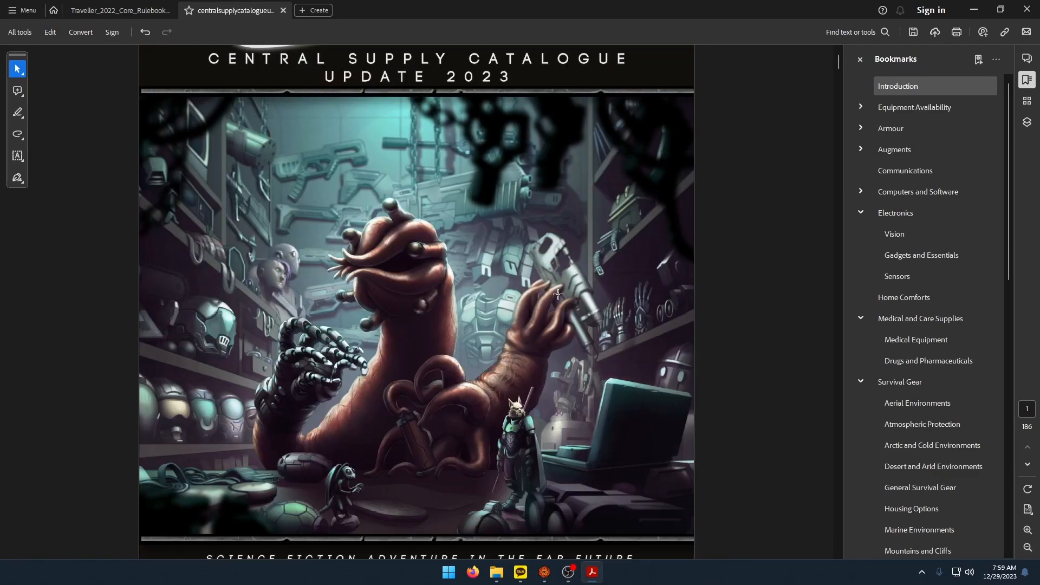
{"action": "scroll", "coordinate": [993, 339], "scroll_direction": "down", "scroll_amount": 7}
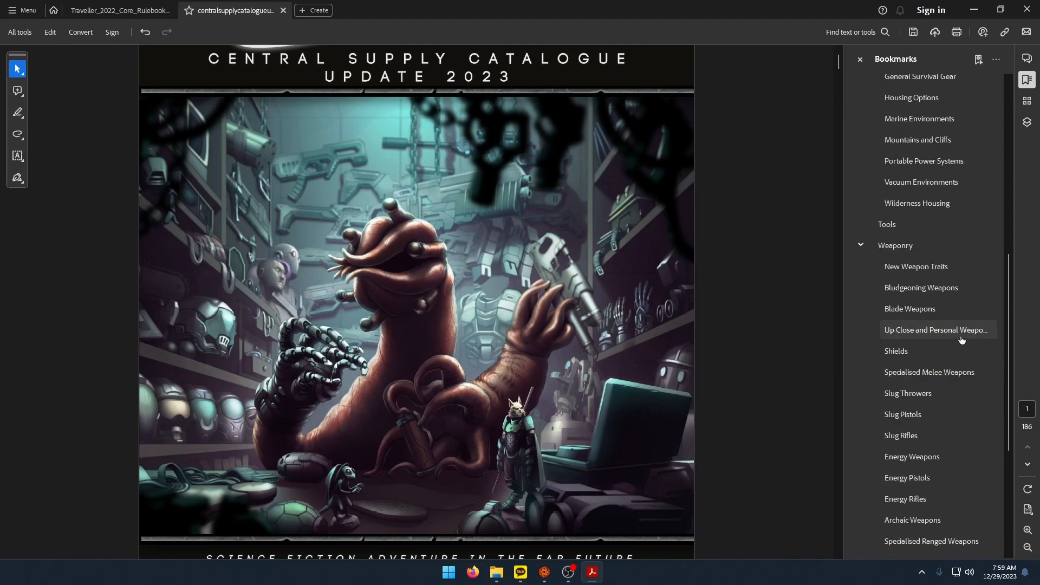
Open the catalogue's Blade Weapons bookmark and read through the blade weapon descriptions.
{"action": "left_click", "coordinate": [916, 309]}
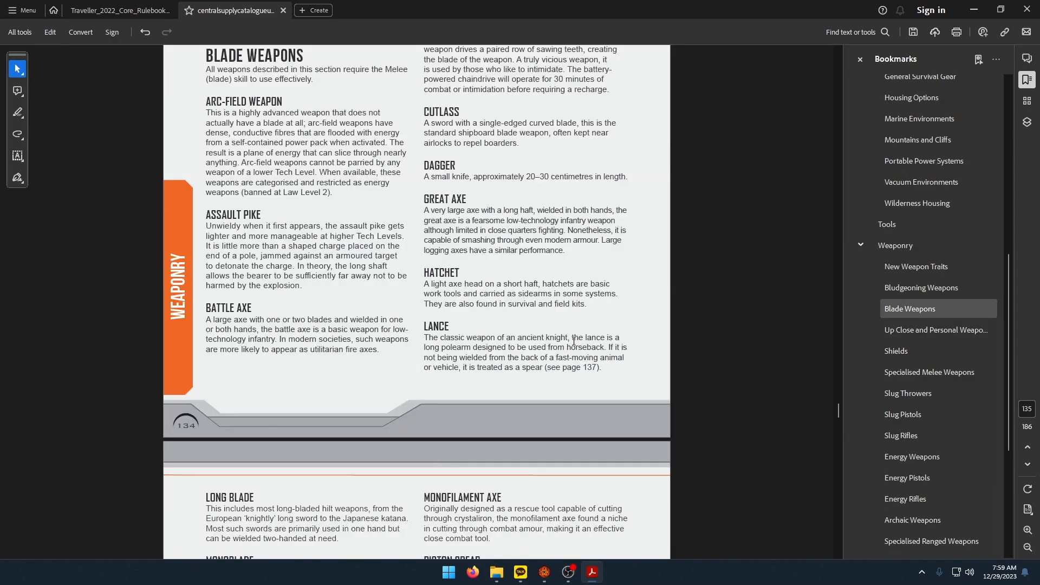
{"action": "scroll", "coordinate": [551, 348], "scroll_direction": "down", "scroll_amount": 3}
{"action": "scroll", "coordinate": [528, 376], "scroll_direction": "up", "scroll_amount": 5}
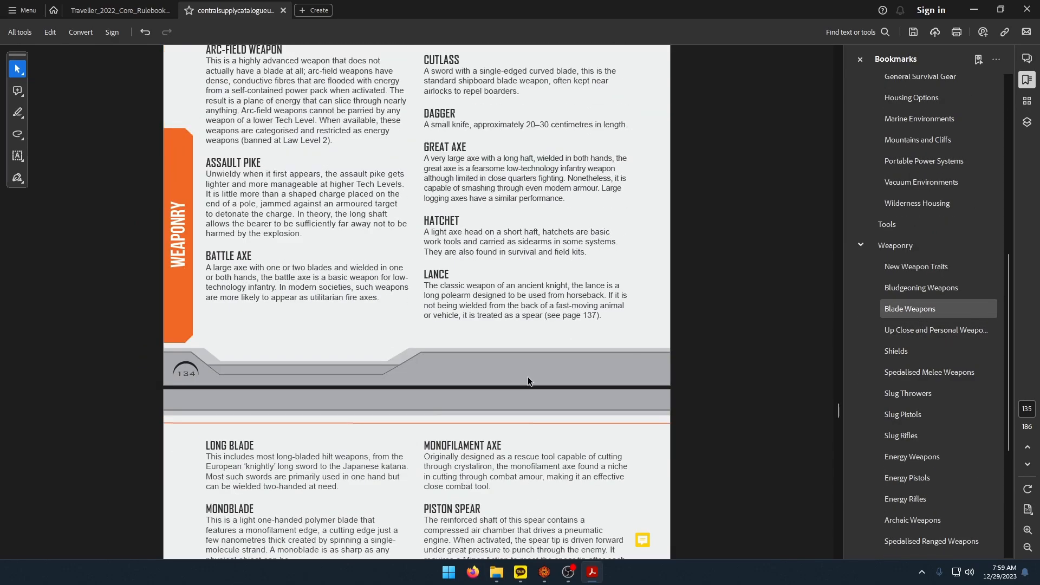
{"action": "scroll", "coordinate": [528, 376], "scroll_direction": "up", "scroll_amount": 2}
{"action": "scroll", "coordinate": [527, 380], "scroll_direction": "down", "scroll_amount": 4}
{"action": "scroll", "coordinate": [525, 386], "scroll_direction": "up", "scroll_amount": 4}
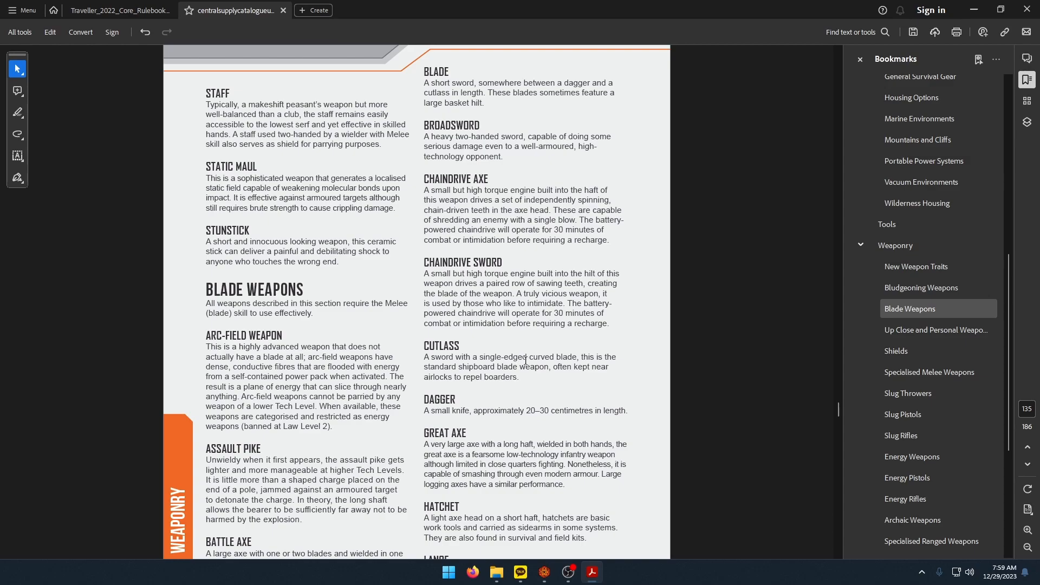
{"action": "scroll", "coordinate": [509, 471], "scroll_direction": "down", "scroll_amount": 1}
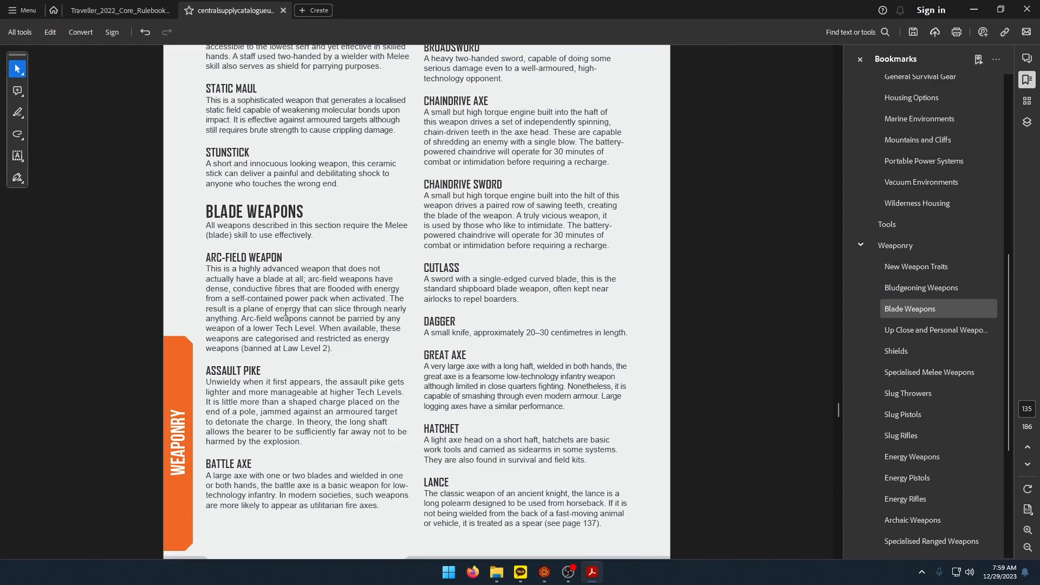
Recheck the Weapon benefit and the Melee Weapons section in the core rulebook, and return to the Central Supply Catalogue.
{"action": "left_click", "coordinate": [116, 10]}
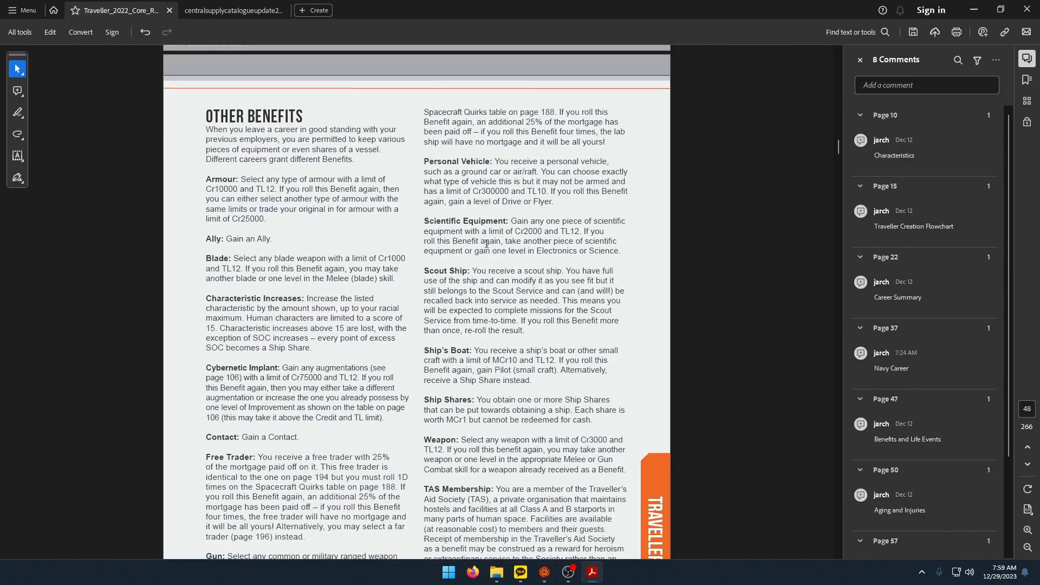
{"action": "scroll", "coordinate": [835, 347], "scroll_direction": "down", "scroll_amount": 2}
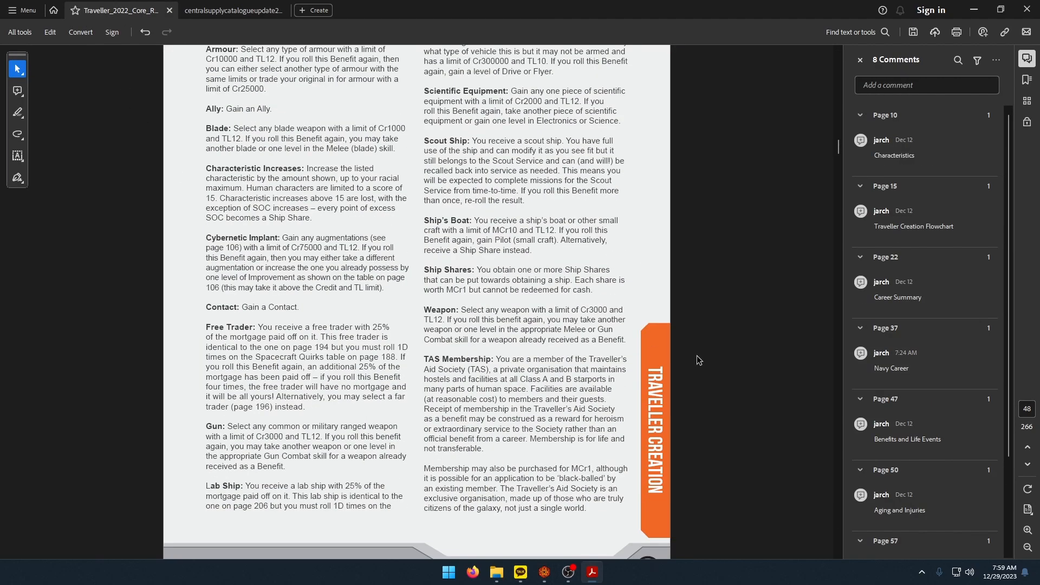
{"action": "left_click", "coordinate": [1026, 80]}
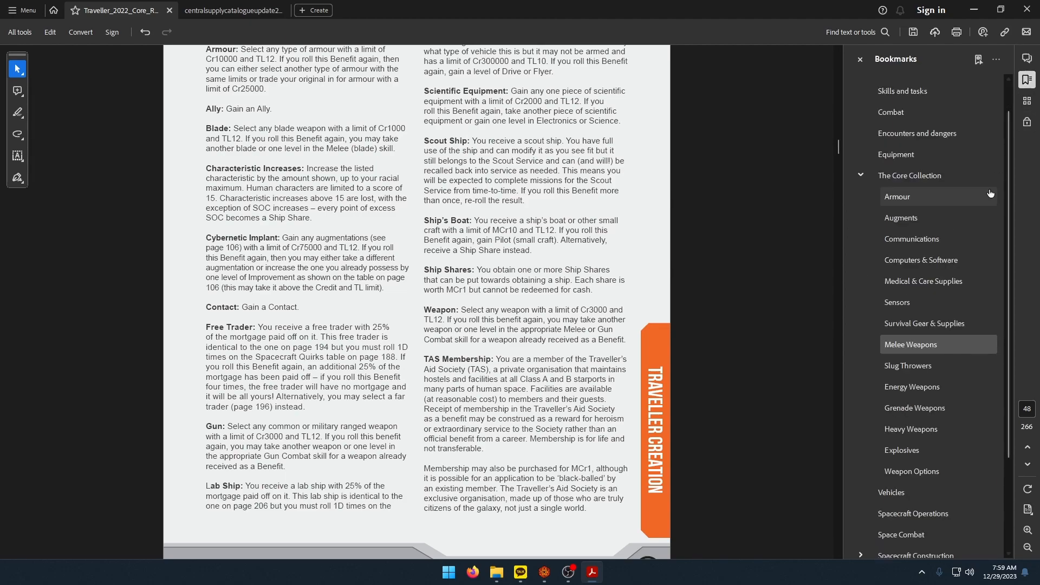
{"action": "left_click", "coordinate": [912, 349]}
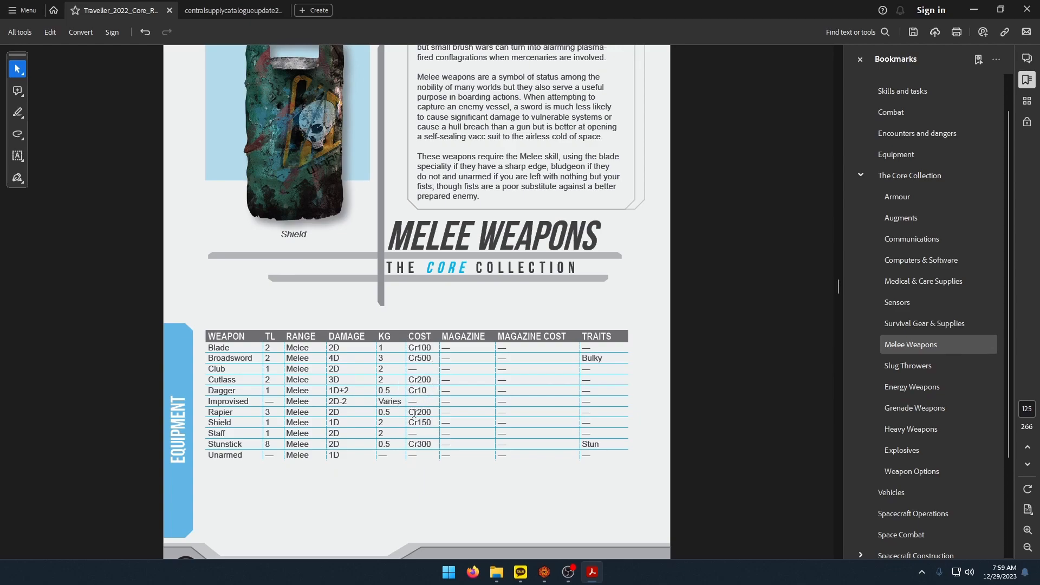
{"action": "scroll", "coordinate": [413, 413], "scroll_direction": "down", "scroll_amount": 5}
{"action": "scroll", "coordinate": [407, 428], "scroll_direction": "down", "scroll_amount": 1}
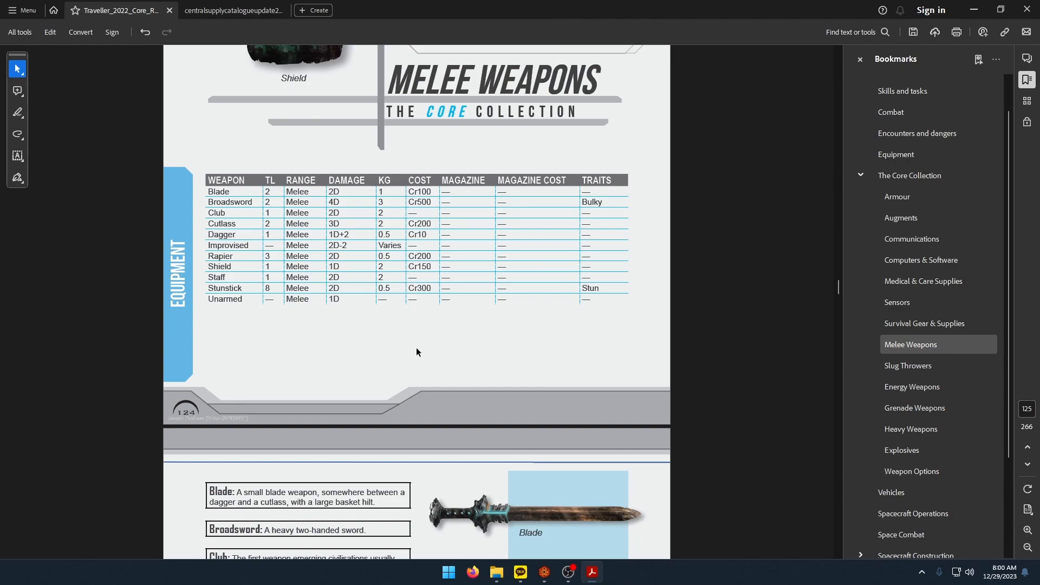
{"action": "scroll", "coordinate": [416, 351], "scroll_direction": "down", "scroll_amount": 10}
{"action": "scroll", "coordinate": [437, 357], "scroll_direction": "down", "scroll_amount": 5}
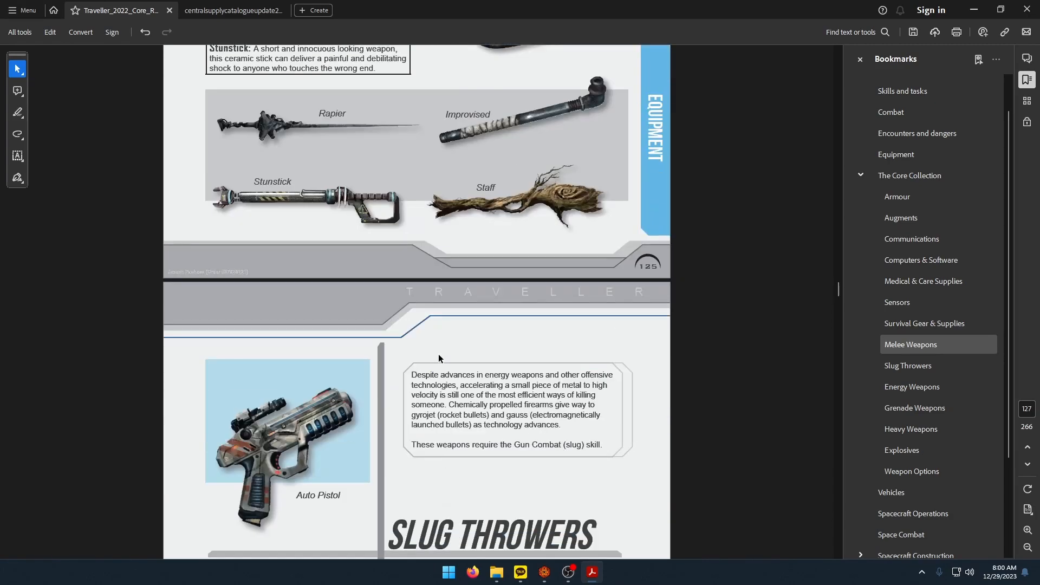
{"action": "scroll", "coordinate": [439, 355], "scroll_direction": "up", "scroll_amount": 5}
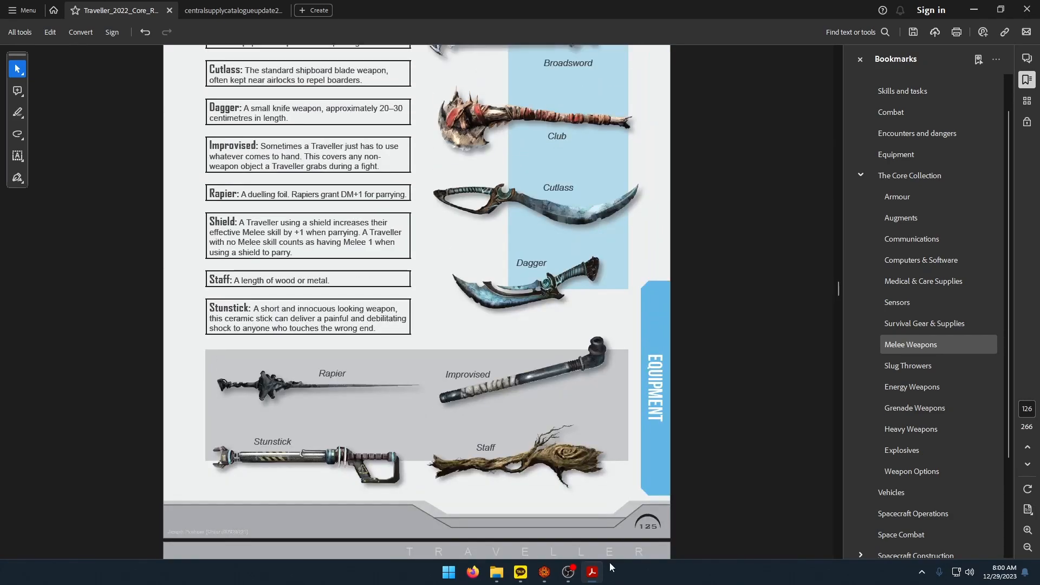
{"action": "key", "text": "ctrl+Tab"}
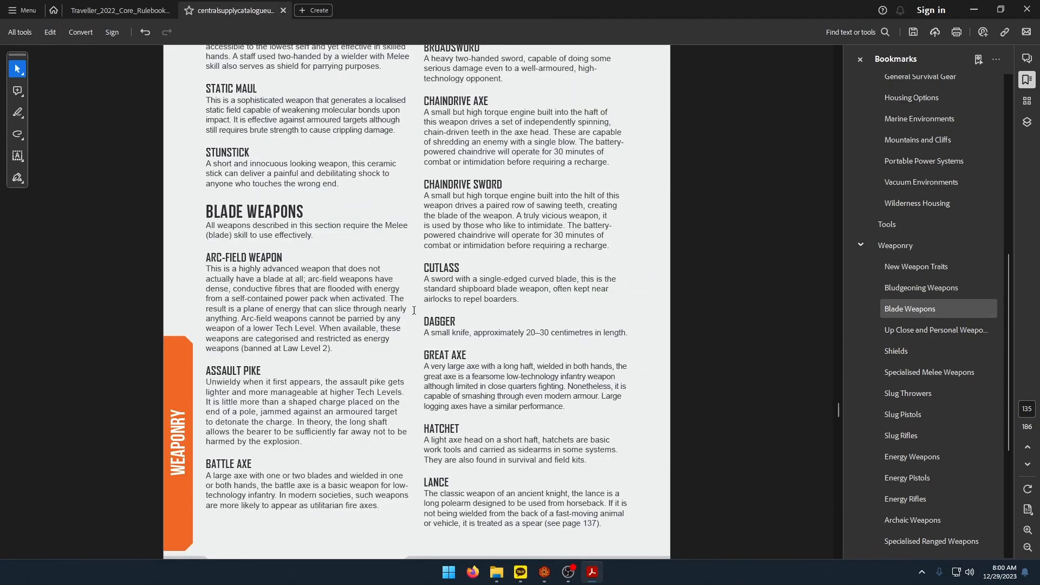
Review the blade weapon descriptions, stats table and illustrations in the Central Supply Catalogue, comparing the Chaindrive Sword with the other blades.
{"action": "scroll", "coordinate": [415, 321], "scroll_direction": "up", "scroll_amount": 1}
{"action": "scroll", "coordinate": [463, 269], "scroll_direction": "down", "scroll_amount": 3}
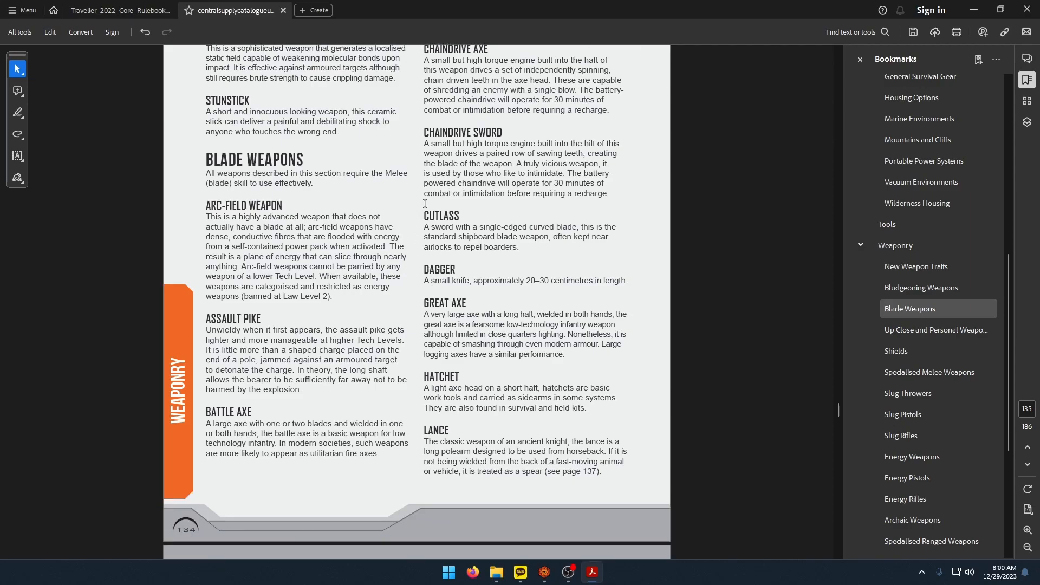
{"action": "scroll", "coordinate": [421, 359], "scroll_direction": "down", "scroll_amount": 20}
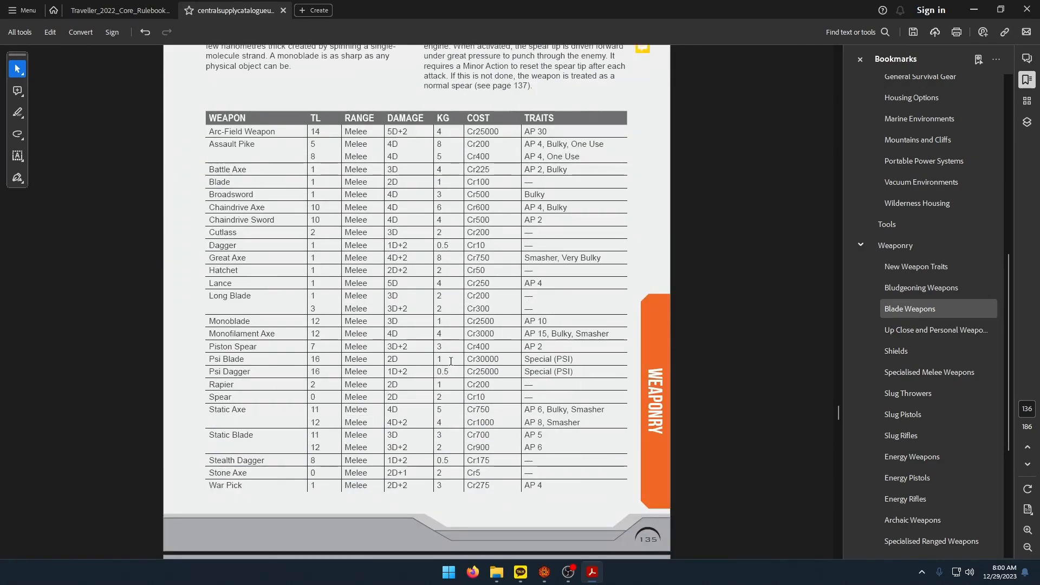
{"action": "scroll", "coordinate": [421, 359], "scroll_direction": "up", "scroll_amount": 1}
{"action": "left_click_drag", "start_coordinate": [321, 246], "coordinate": [317, 246]}
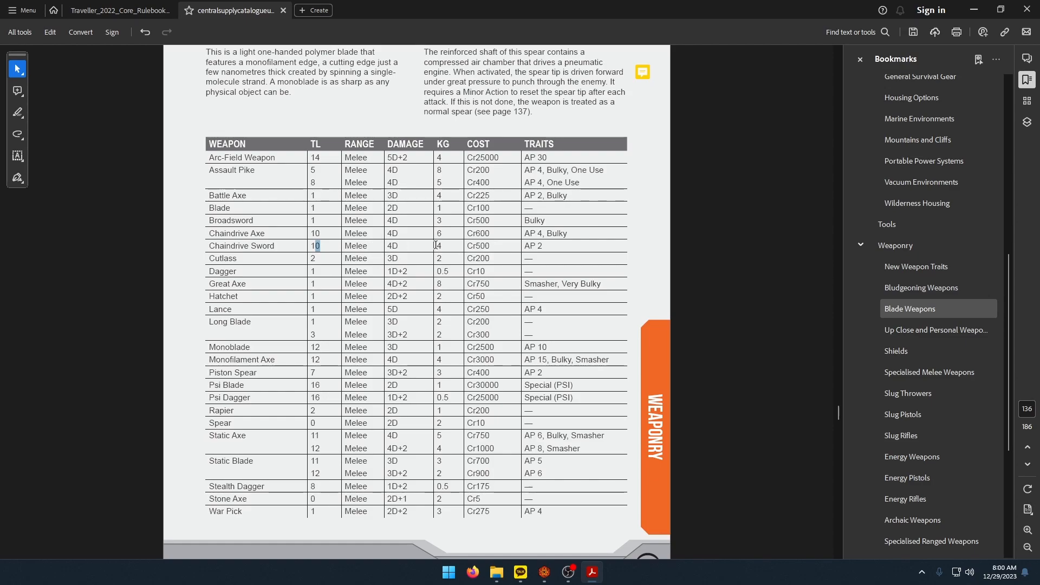
{"action": "scroll", "coordinate": [578, 248], "scroll_direction": "up", "scroll_amount": 3}
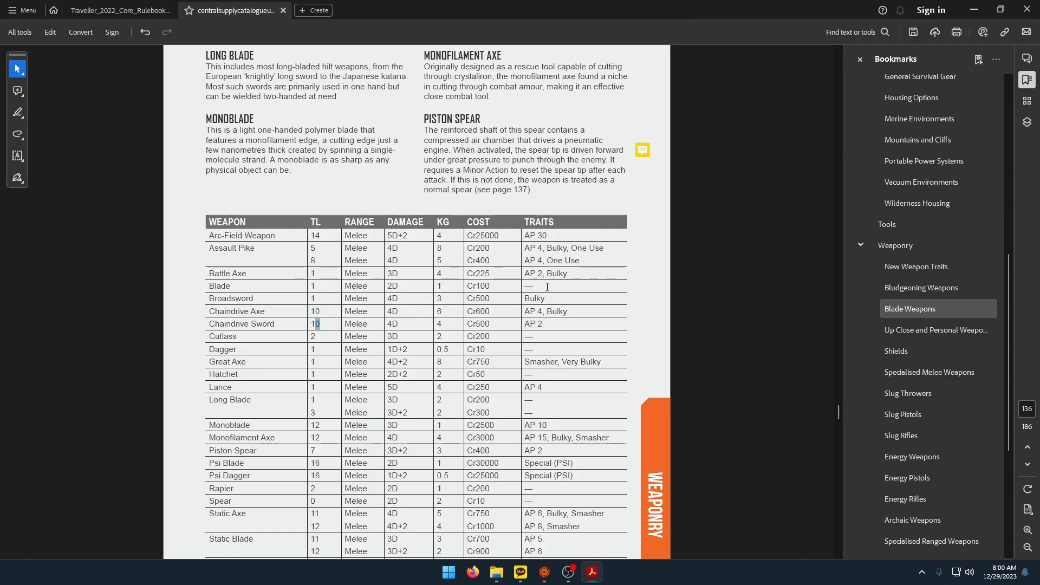
{"action": "scroll", "coordinate": [535, 325], "scroll_direction": "down", "scroll_amount": 15}
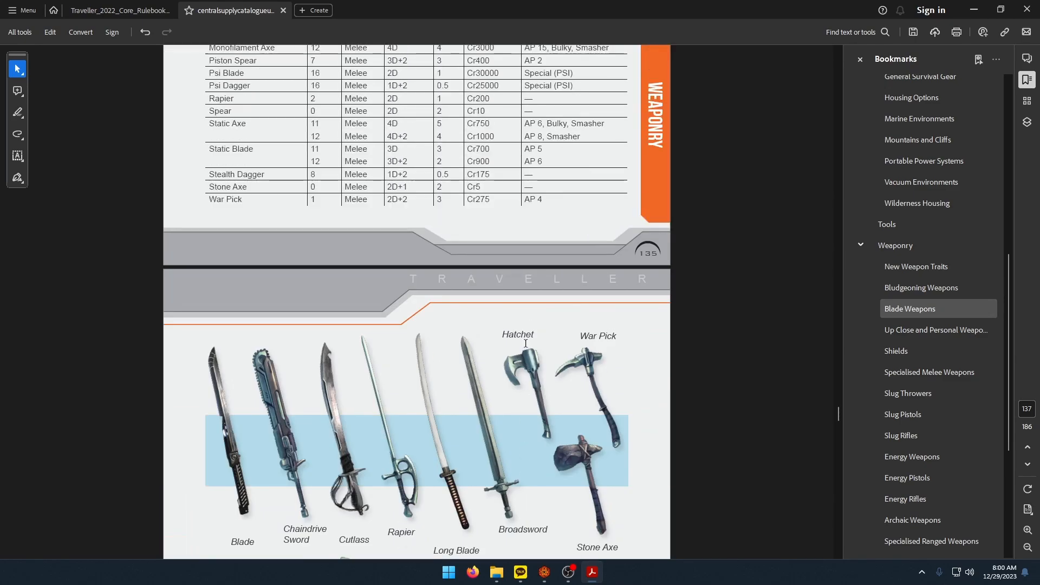
{"action": "scroll", "coordinate": [525, 343], "scroll_direction": "up", "scroll_amount": 15}
{"action": "left_click", "coordinate": [567, 322]}
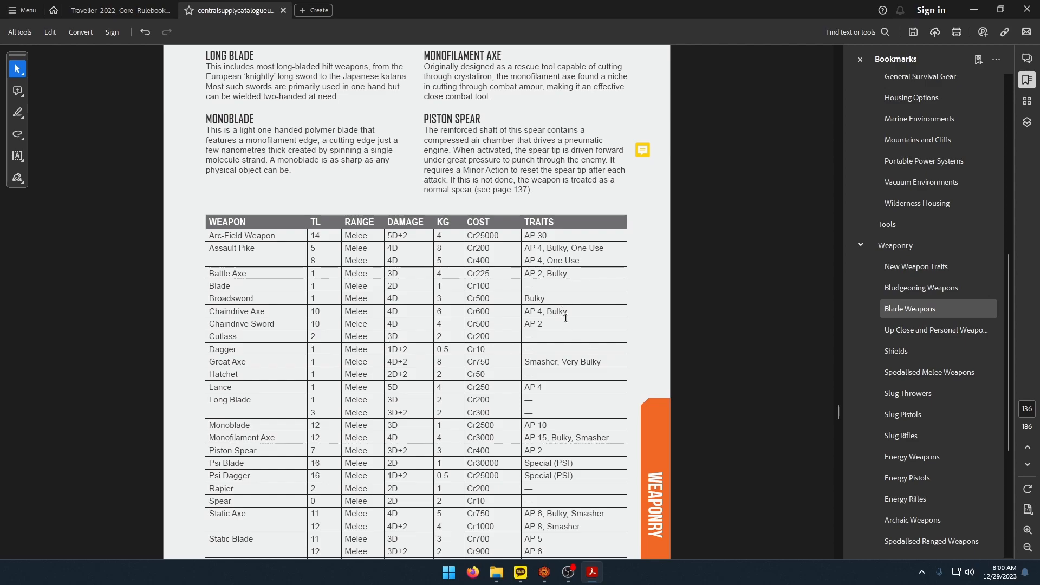
{"action": "scroll", "coordinate": [566, 318], "scroll_direction": "down", "scroll_amount": 5}
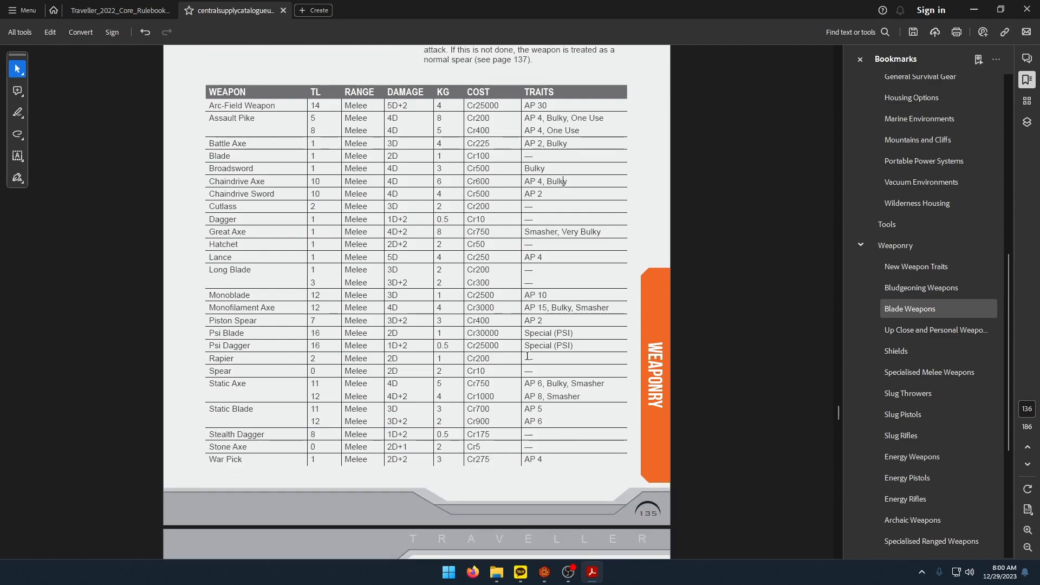
{"action": "scroll", "coordinate": [520, 370], "scroll_direction": "up", "scroll_amount": 3}
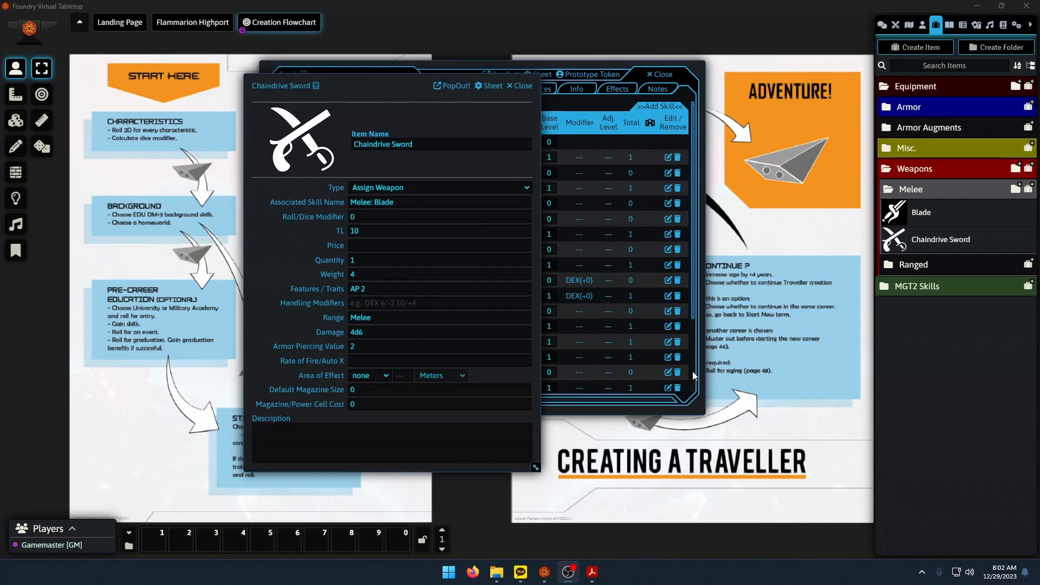
In Foundry, close the Chaindrive Sword item sheet and show the contents of the Melee folder under Weapons.
{"action": "left_click_drag", "start_coordinate": [373, 90], "coordinate": [330, 81]}
{"action": "left_click", "coordinate": [478, 79]}
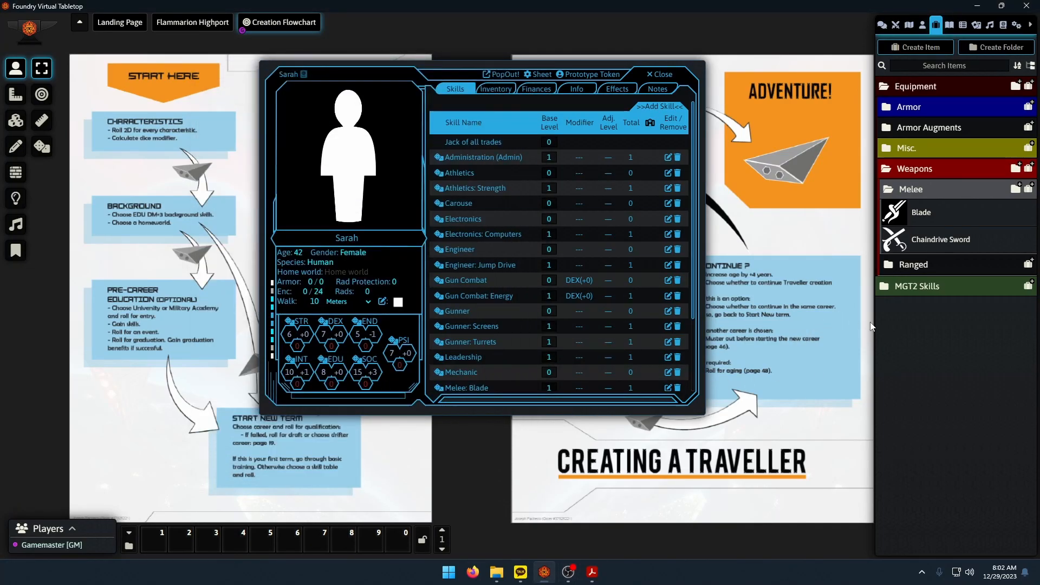
{"action": "left_click", "coordinate": [914, 189]}
{"action": "left_click", "coordinate": [920, 171]}
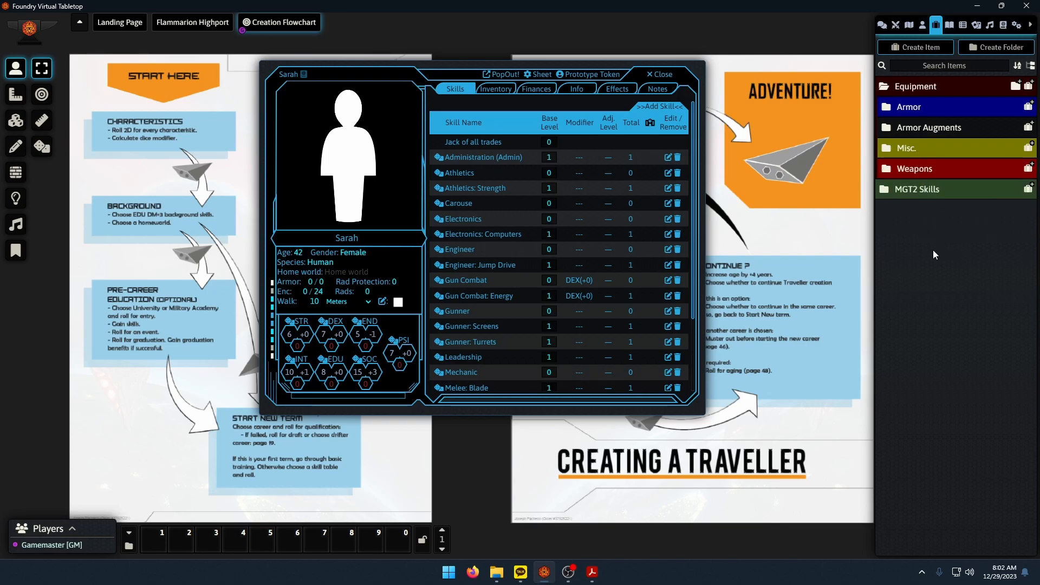
{"action": "left_click", "coordinate": [936, 168]}
{"action": "left_click", "coordinate": [911, 190]}
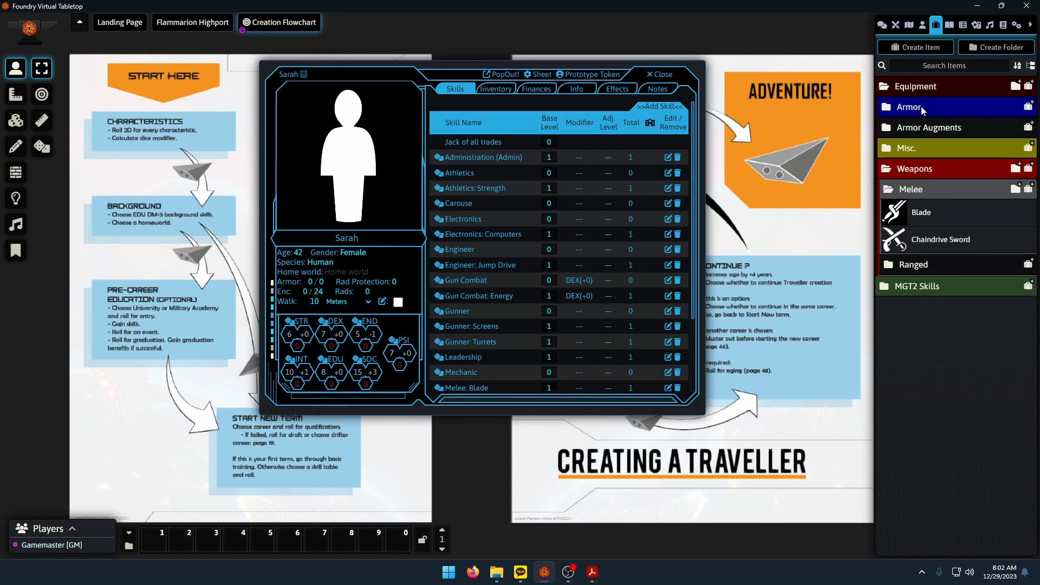
{"action": "left_click", "coordinate": [1029, 189]}
{"action": "left_click_drag", "start_coordinate": [757, 204], "coordinate": [731, 199]}
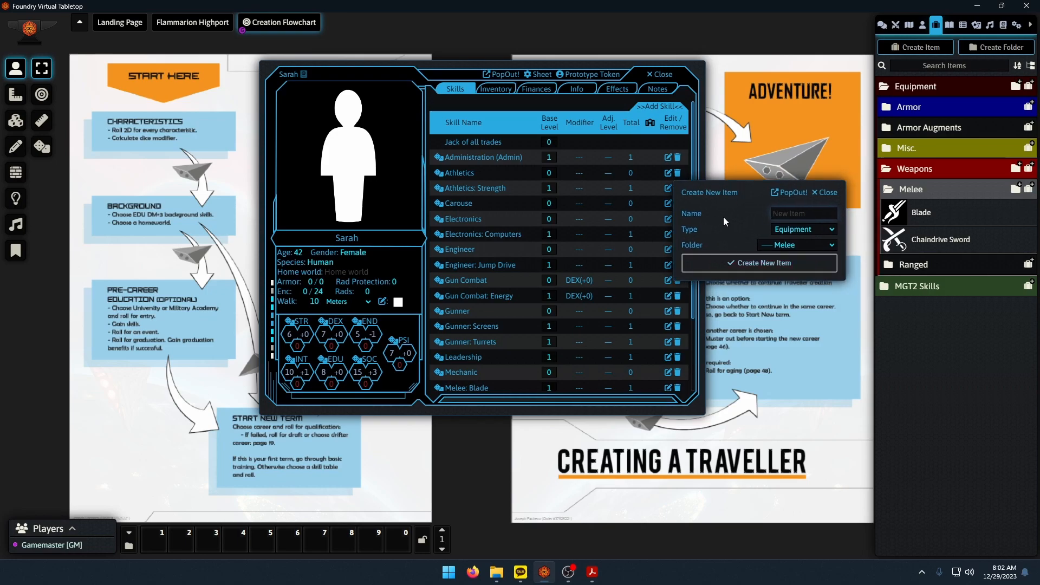
{"action": "left_click", "coordinate": [807, 232]}
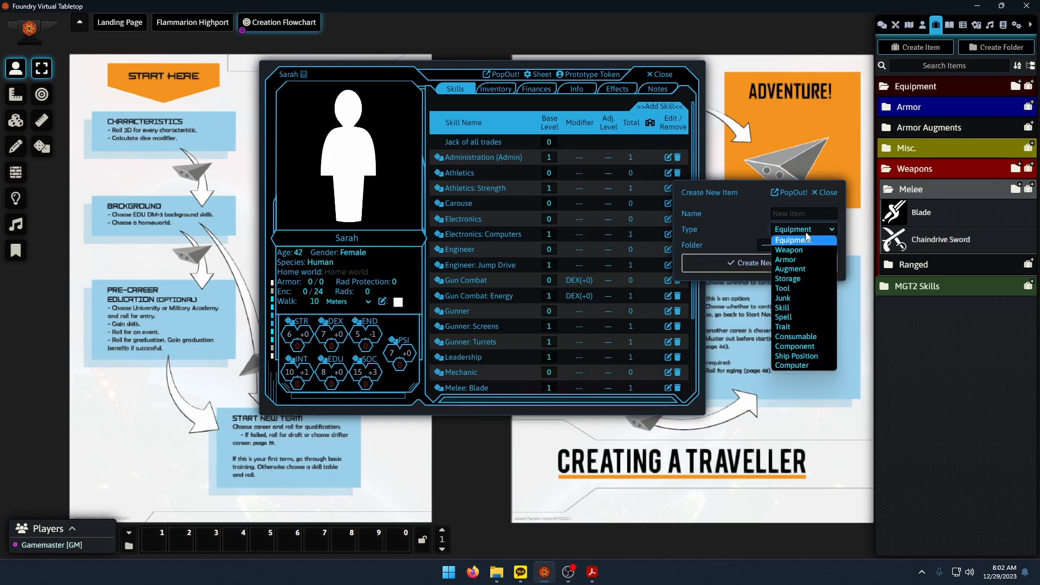
{"action": "left_click", "coordinate": [826, 193]}
Open the Chaindrive Sword item from the Melee folder and highlight its row in the Central Supply Catalogue's blade weapons table.
{"action": "left_click", "coordinate": [937, 240]}
{"action": "left_click_drag", "start_coordinate": [335, 97], "coordinate": [444, 98]}
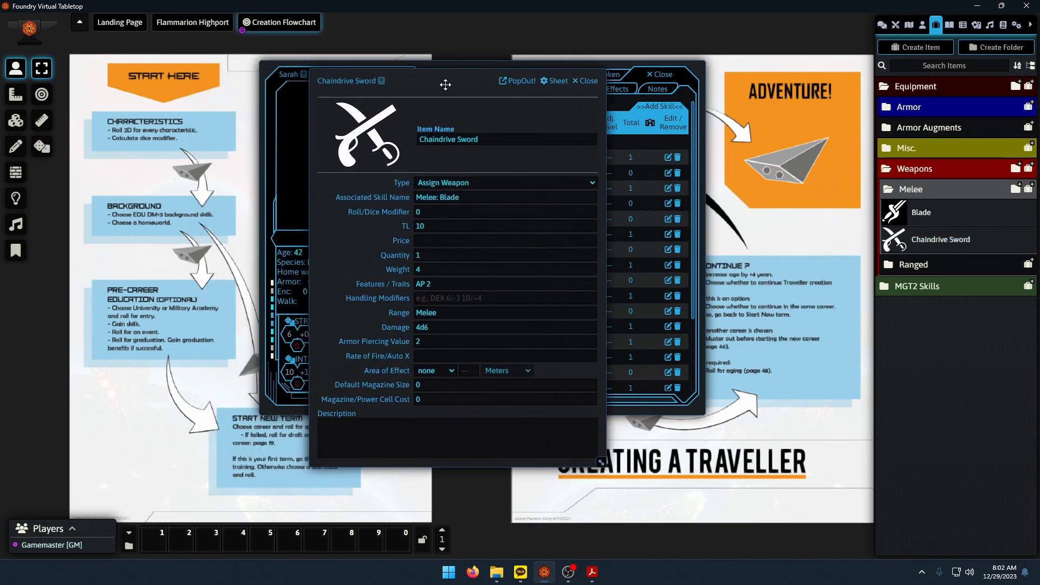
{"action": "left_click", "coordinate": [592, 572]}
{"action": "left_click", "coordinate": [629, 517]}
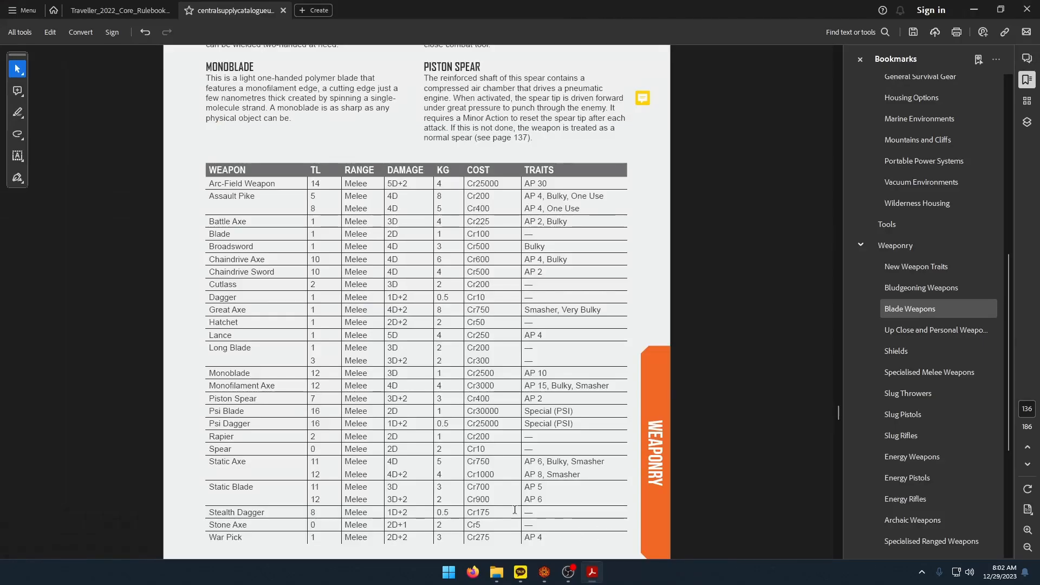
{"action": "left_click_drag", "start_coordinate": [207, 276], "coordinate": [551, 275]}
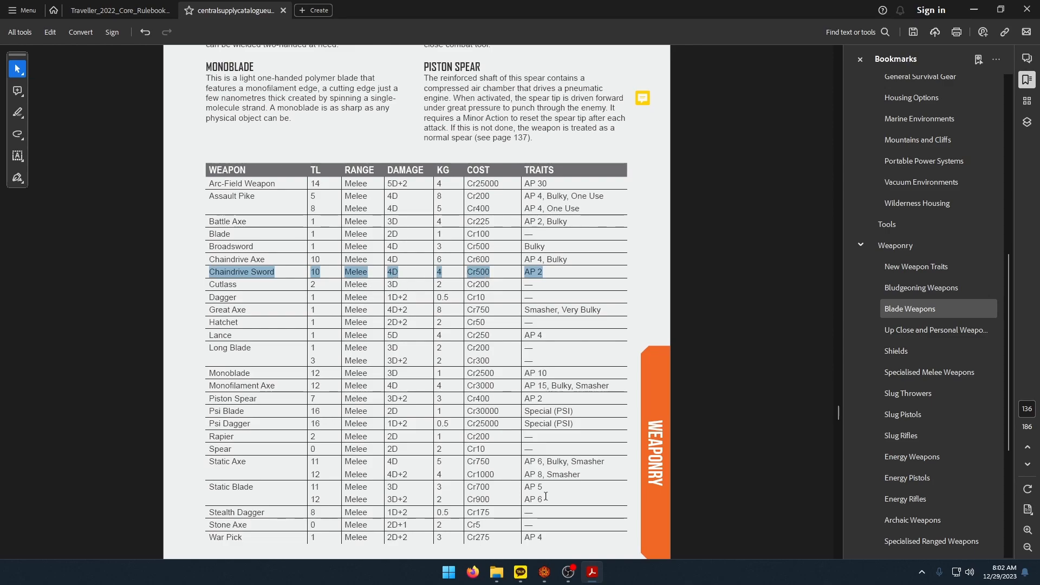
Return to Foundry and set the Chaindrive Sword's price to 500.
{"action": "left_click", "coordinate": [545, 574]}
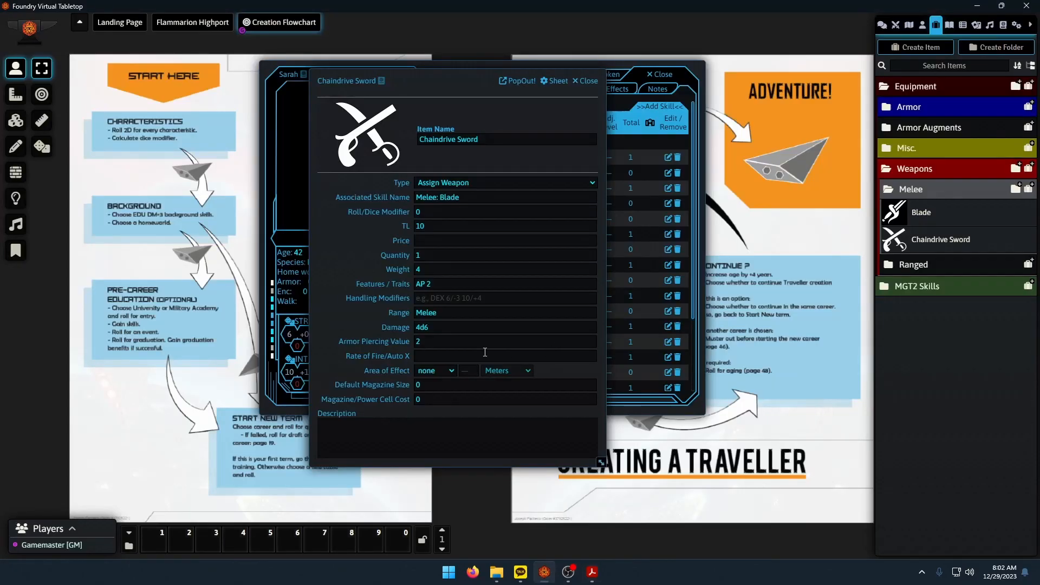
{"action": "left_click", "coordinate": [432, 240]}
{"action": "left_click", "coordinate": [591, 573]}
{"action": "left_click", "coordinate": [545, 572]}
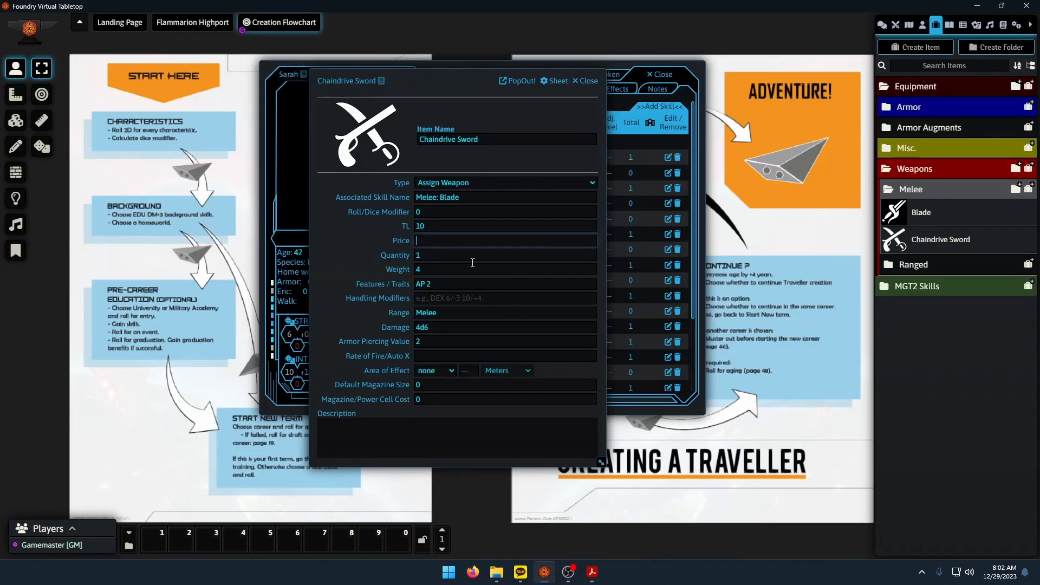
{"action": "type", "text": "500"}
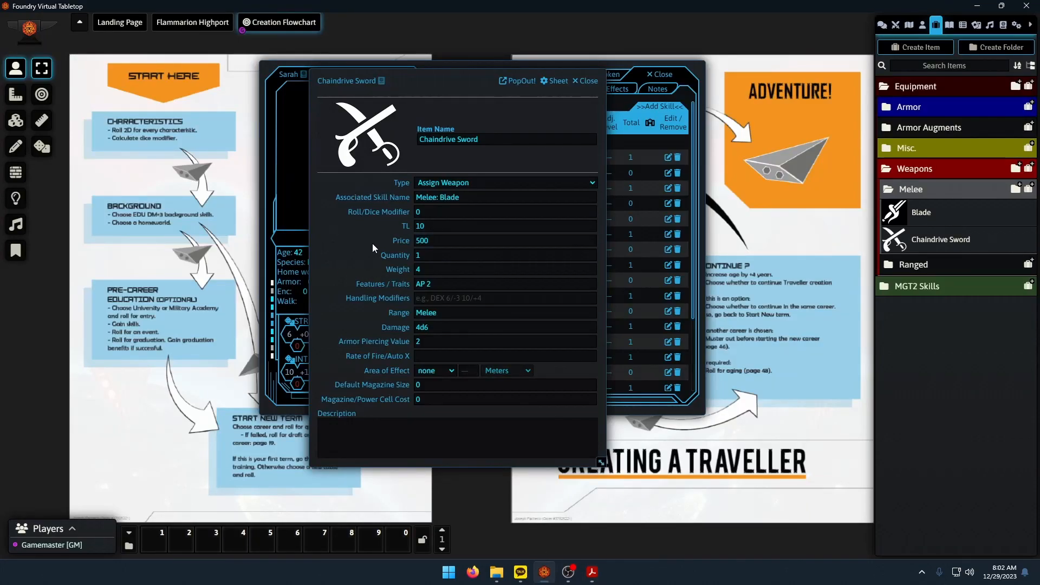
Review the Chaindrive Sword's price, weight, traits, armor piercing, range and handling modifier fields.
{"action": "left_click_drag", "start_coordinate": [429, 244], "coordinate": [407, 245]}
{"action": "left_click", "coordinate": [337, 246]}
{"action": "left_click_drag", "start_coordinate": [425, 269], "coordinate": [409, 268]}
{"action": "left_click", "coordinate": [437, 285]}
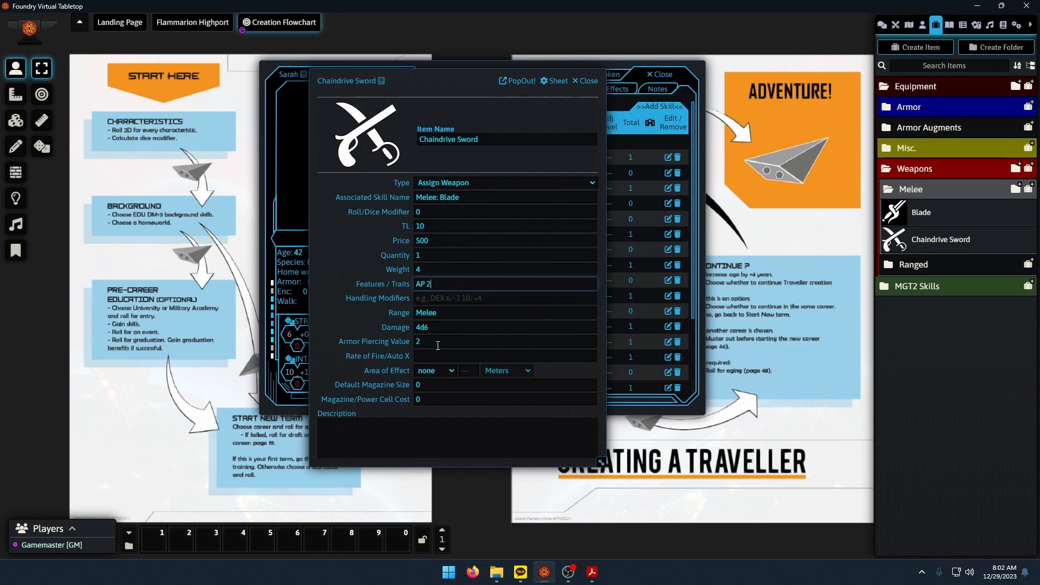
{"action": "left_click", "coordinate": [344, 341]}
{"action": "left_click", "coordinate": [422, 341]}
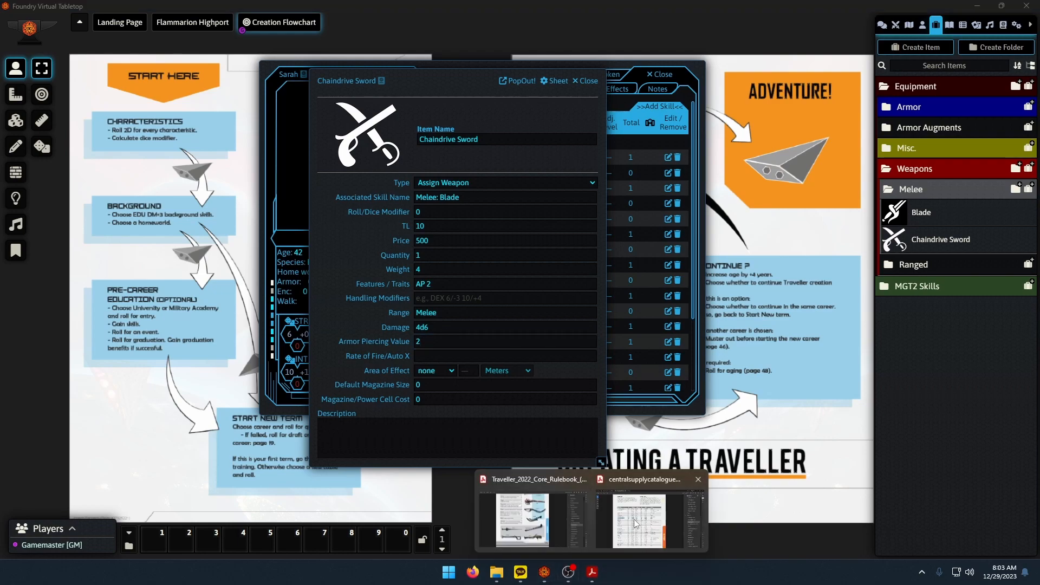
{"action": "left_click", "coordinate": [533, 512]}
{"action": "left_click", "coordinate": [503, 516]}
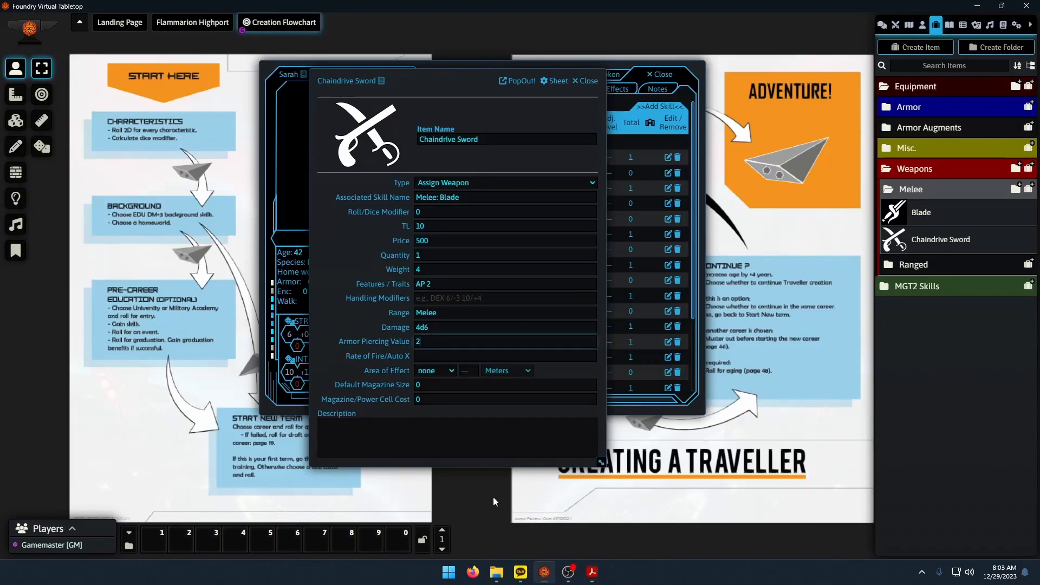
{"action": "left_click", "coordinate": [445, 315]}
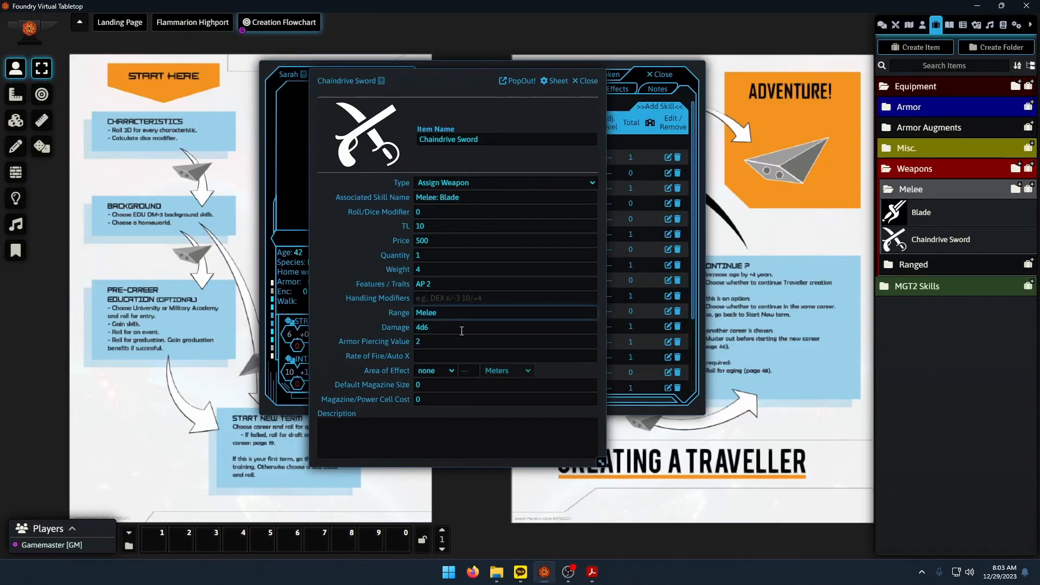
{"action": "key", "text": "shift+Tab"}
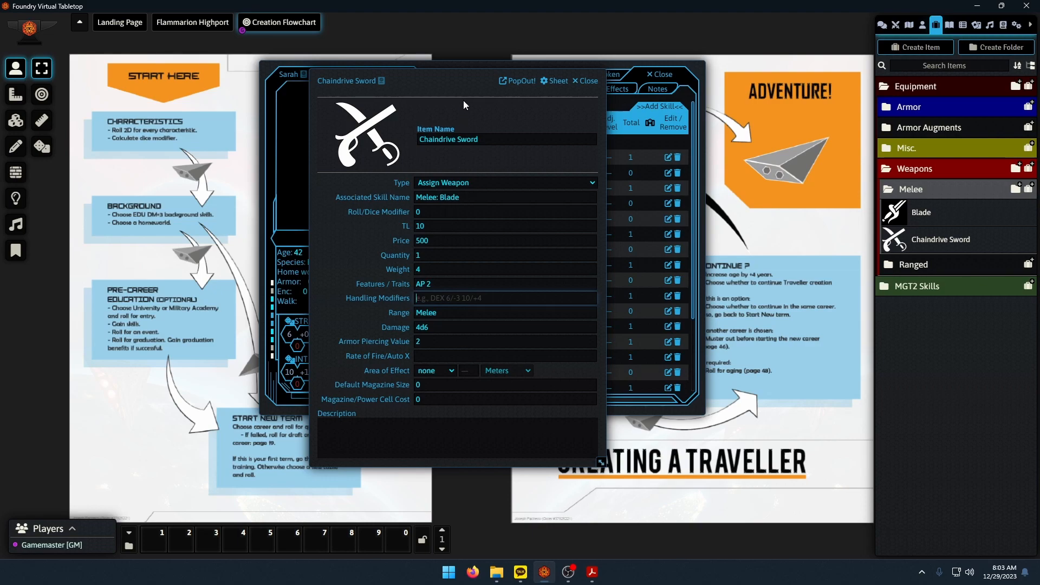
Close the Chaindrive Sword sheet and add the sword from the Melee folder to the character's inventory.
{"action": "left_click_drag", "start_coordinate": [461, 80], "coordinate": [261, 100]}
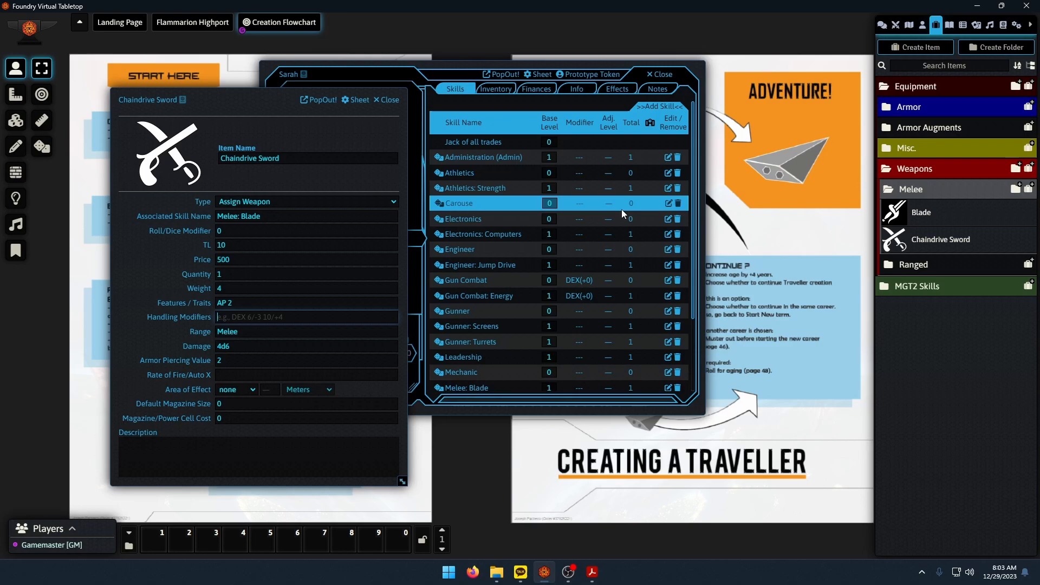
{"action": "left_click", "coordinate": [386, 100]}
{"action": "left_click", "coordinate": [506, 87]}
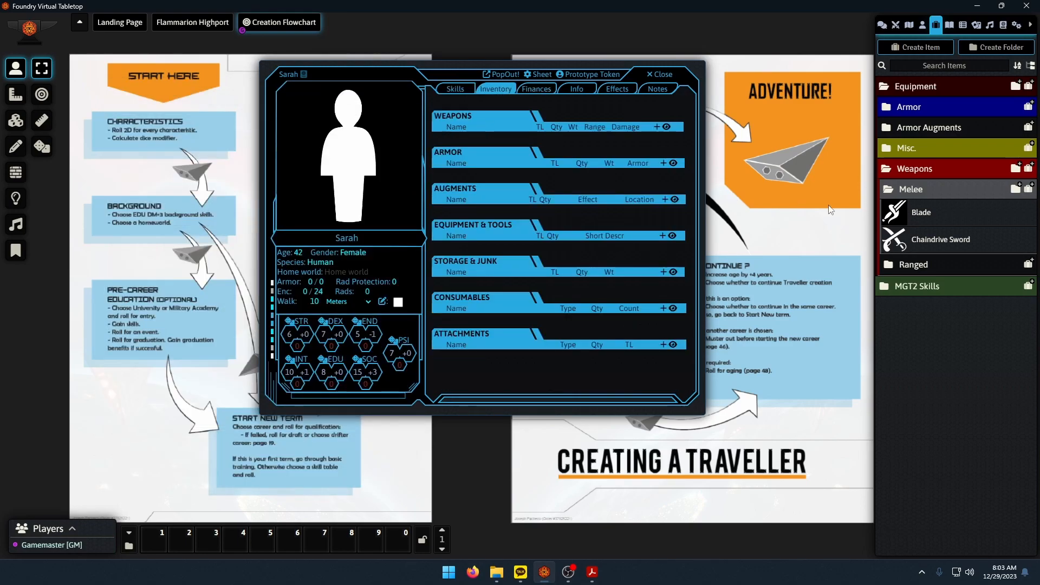
{"action": "left_click_drag", "start_coordinate": [959, 254], "coordinate": [528, 171]}
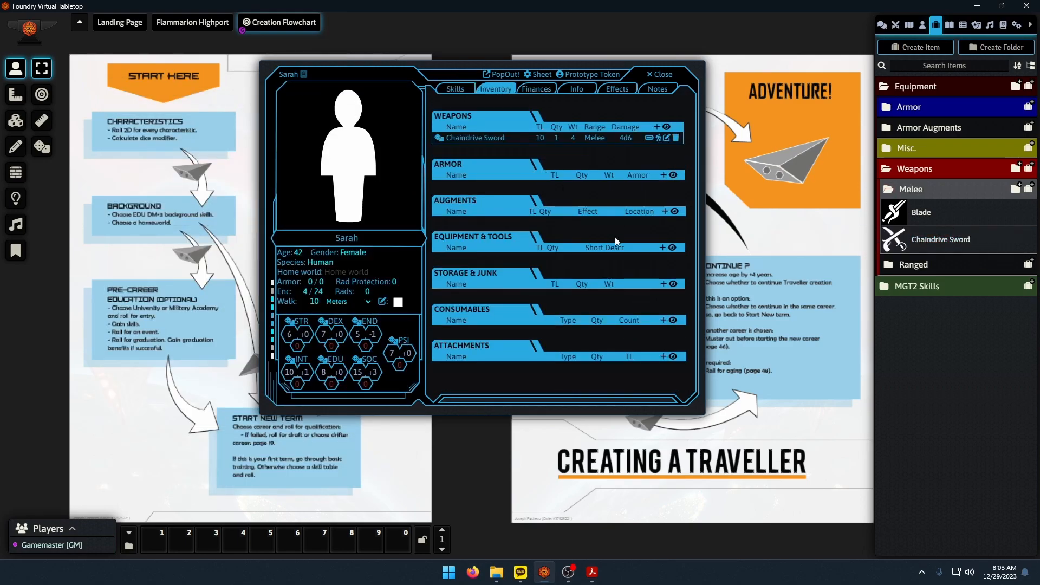
Check the character's Melee: Blade skill and return to the character's inventory.
{"action": "left_click", "coordinate": [455, 89]}
{"action": "scroll", "coordinate": [483, 352], "scroll_direction": "down", "scroll_amount": 2}
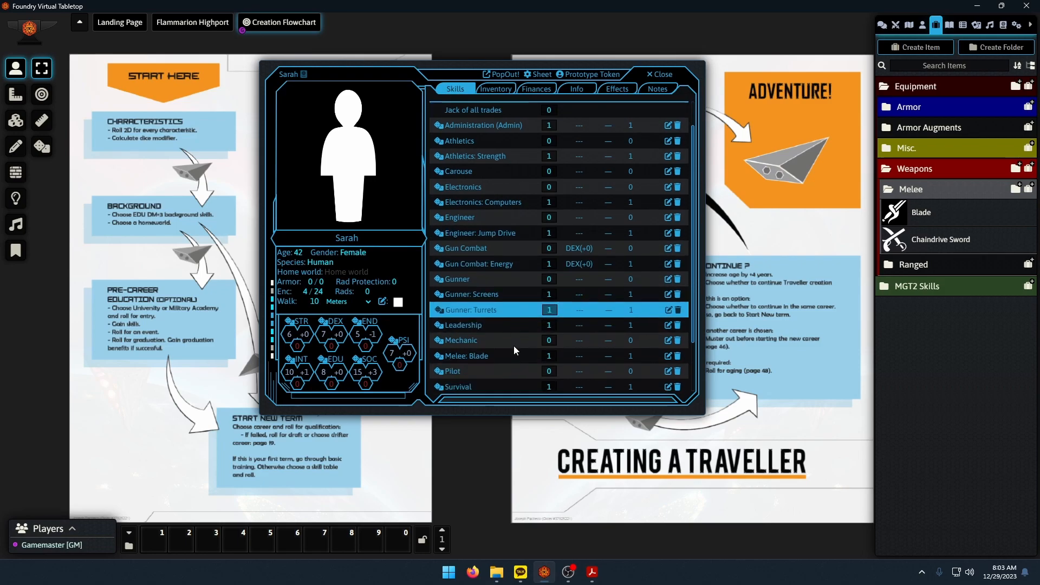
{"action": "left_click", "coordinate": [499, 93]}
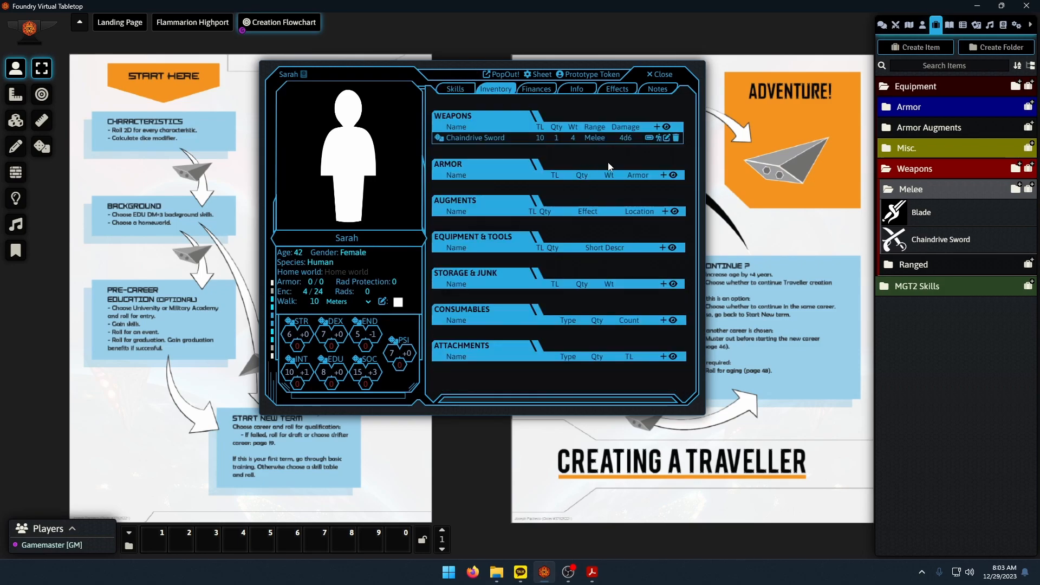
Make a test attack roll with the Chaindrive Sword using Melee: Blade at Difficult (8+), and delete its attack and damage messages from the chat.
{"action": "left_click", "coordinate": [443, 139]}
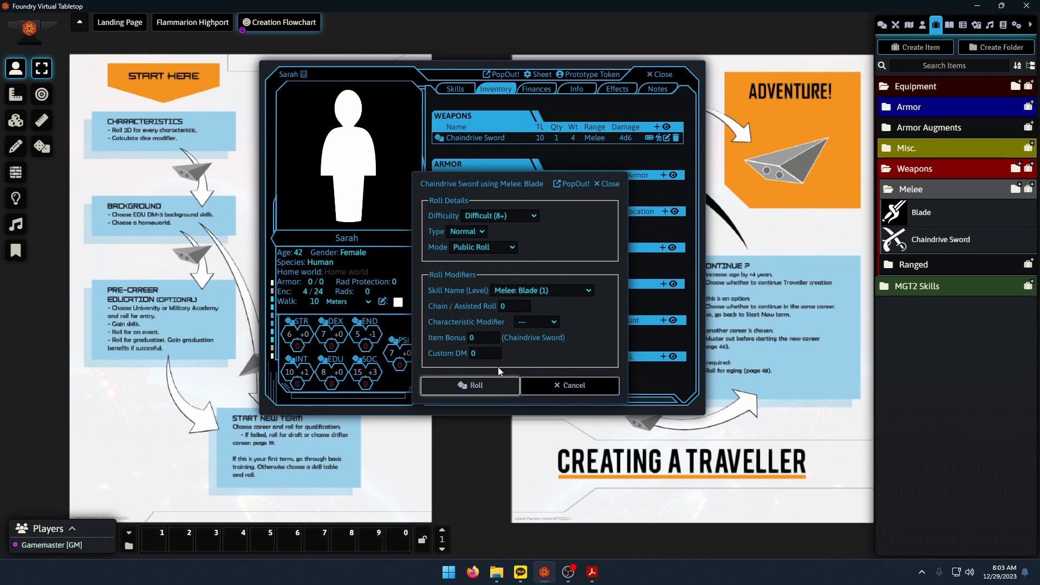
{"action": "left_click", "coordinate": [479, 395]}
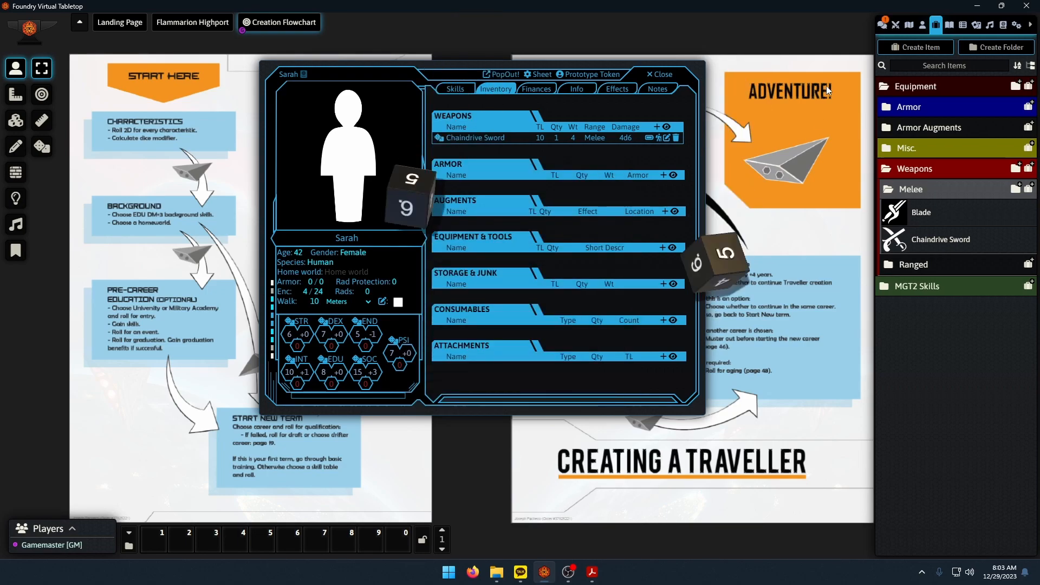
{"action": "left_click", "coordinate": [883, 24]}
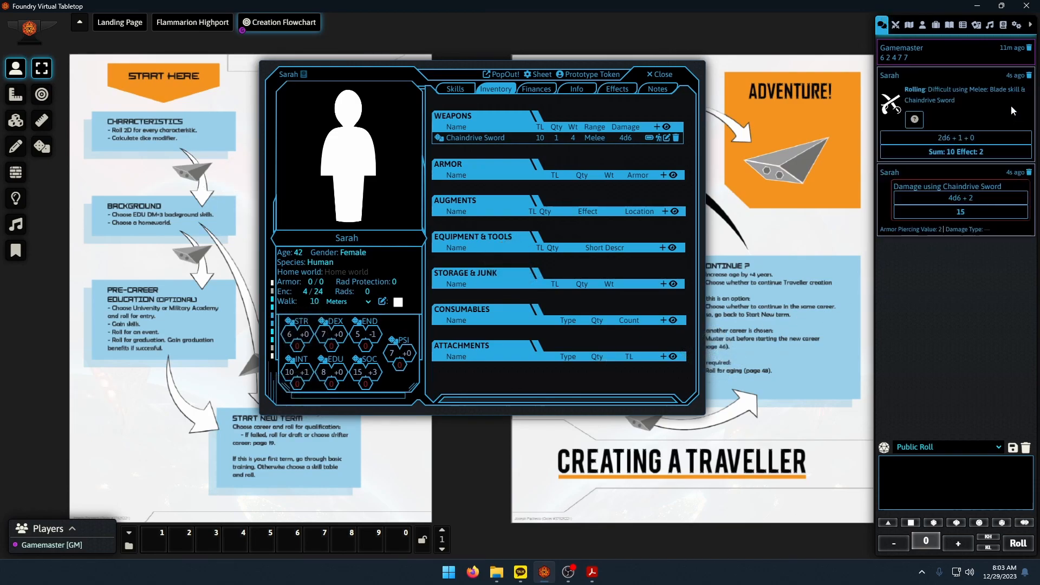
{"action": "left_click", "coordinate": [1029, 76]}
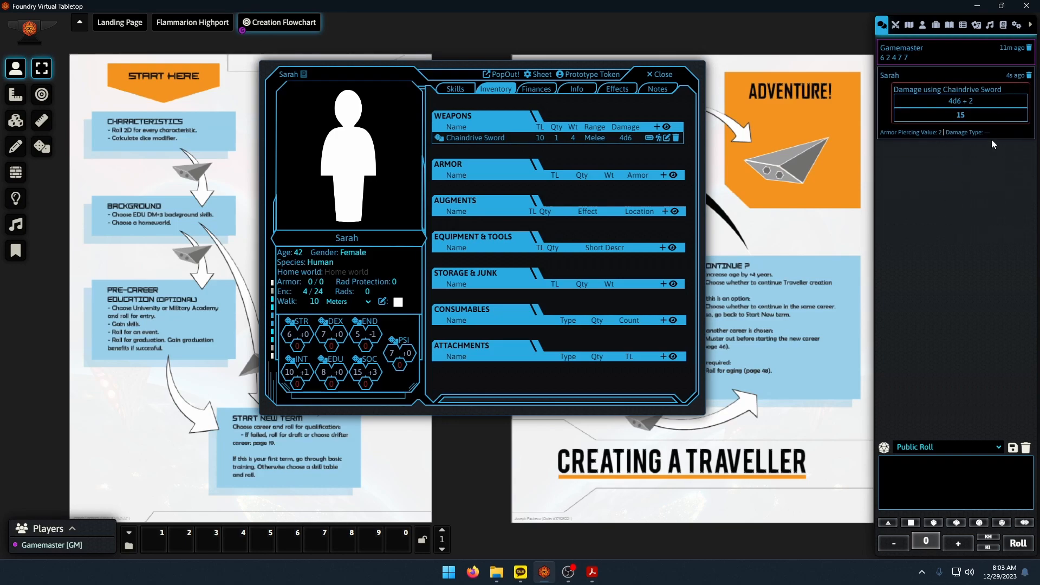
{"action": "left_click", "coordinate": [1029, 76]}
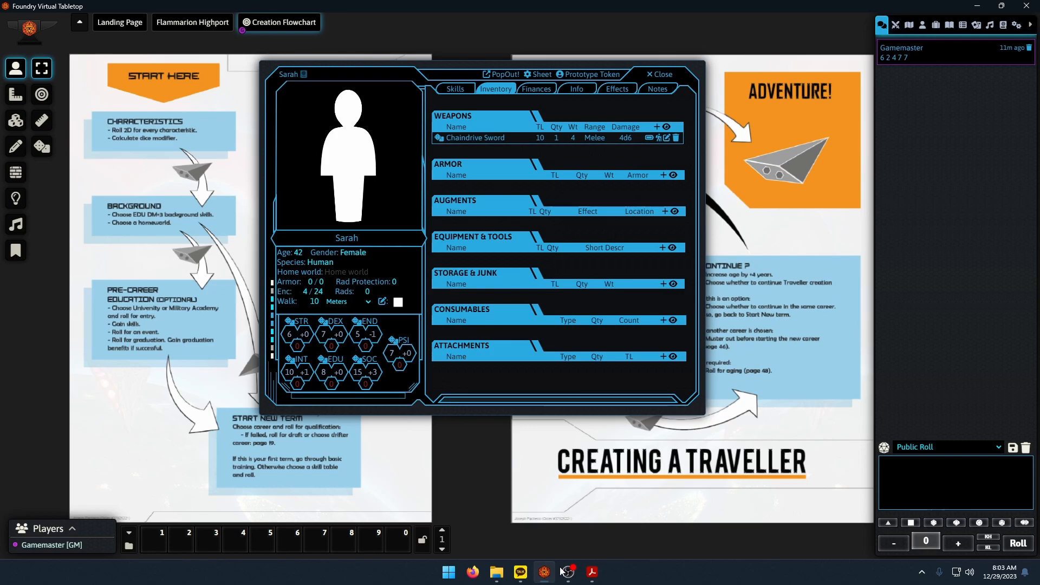
Switch back to the blade weapons table in the Central Supply Catalogue.
{"action": "left_click", "coordinate": [592, 583]}
{"action": "left_click", "coordinate": [626, 528]}
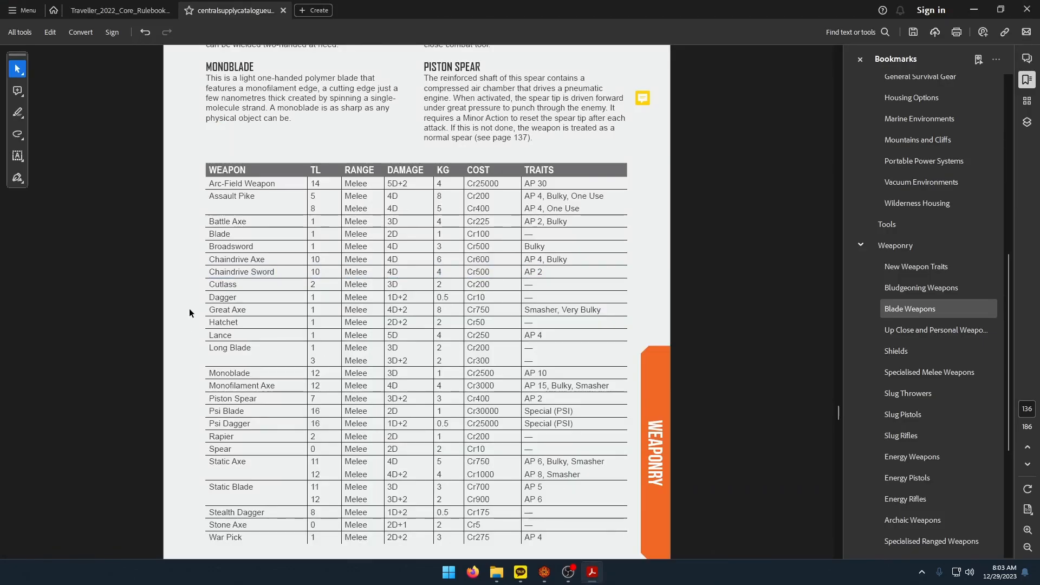
Switch to Foundry, reopen the character's sheet from the actors list, and show the career terms in its Info section.
{"action": "left_click", "coordinate": [545, 572]}
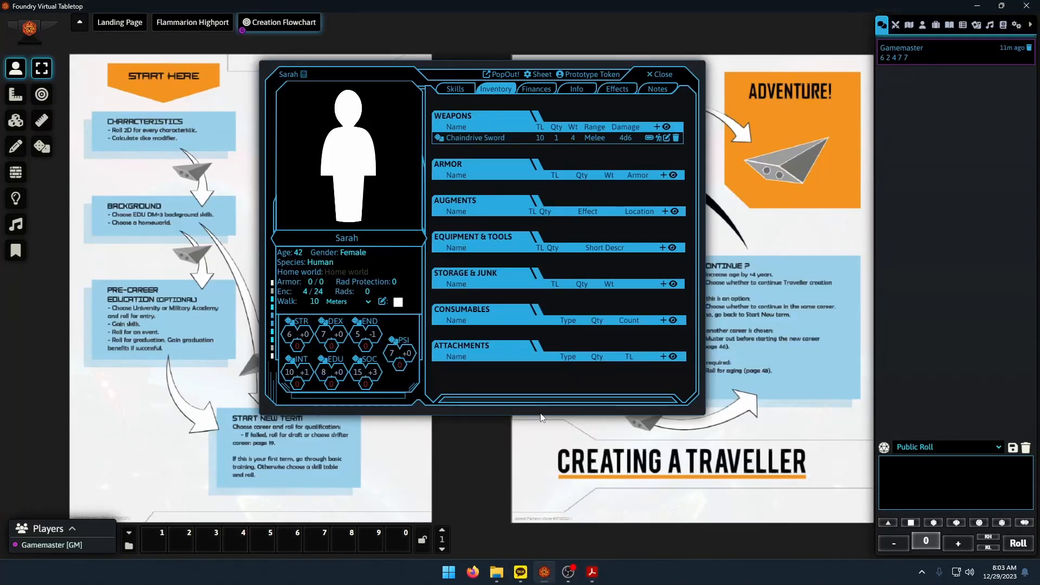
{"action": "left_click", "coordinate": [660, 75]}
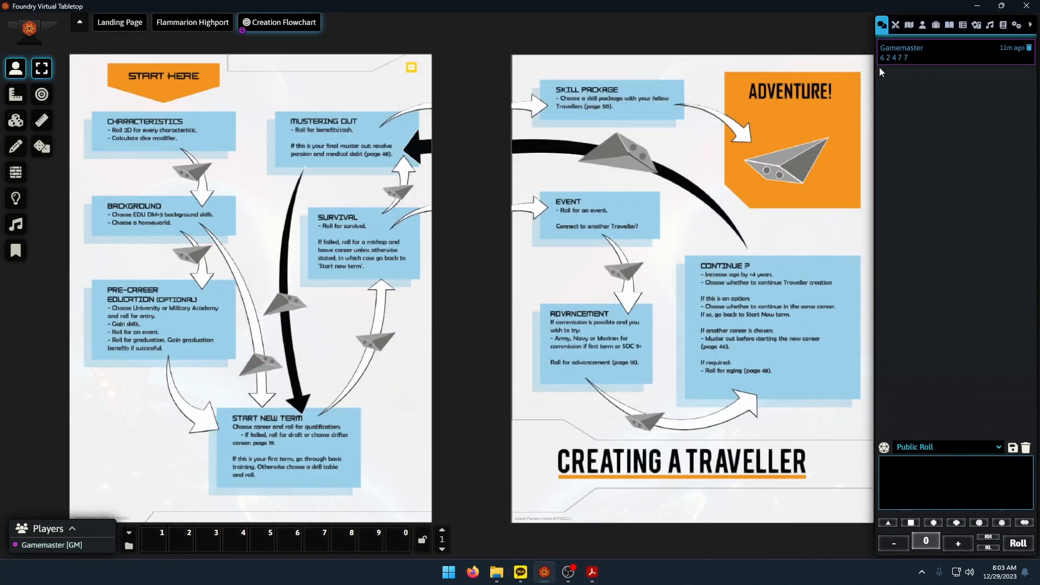
{"action": "left_click", "coordinate": [921, 26]}
{"action": "left_click", "coordinate": [915, 116]}
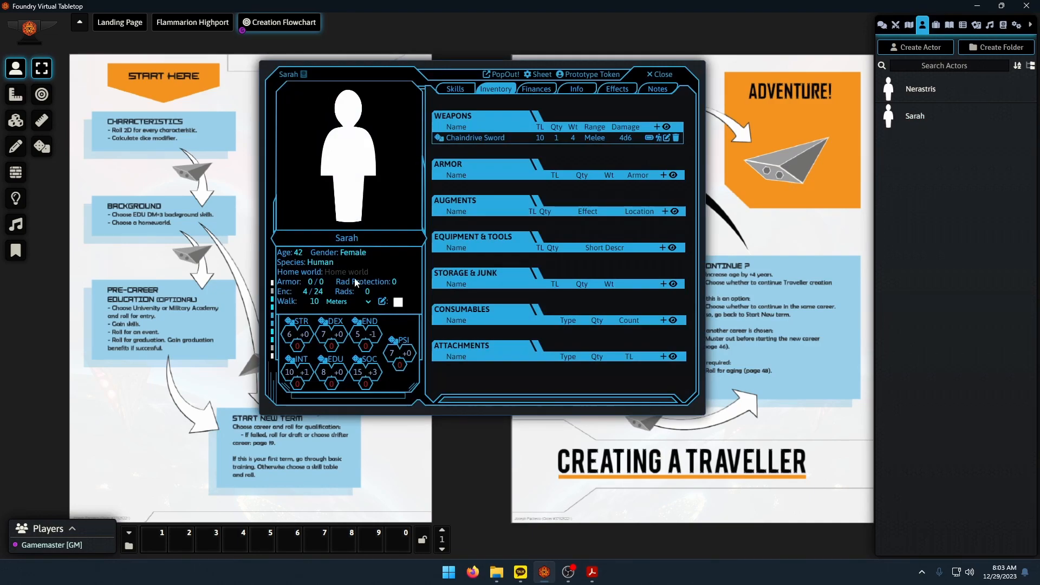
{"action": "left_click_drag", "start_coordinate": [447, 75], "coordinate": [424, 84]}
{"action": "key", "text": "alt+Tab"}
{"action": "left_click", "coordinate": [547, 580]}
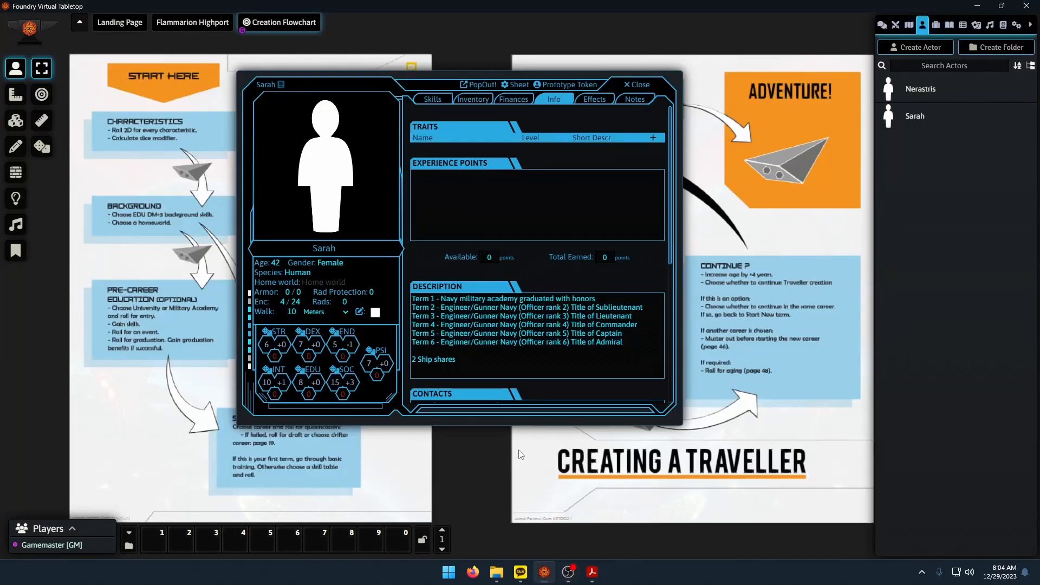
Look up the Pensions table in the Traveller core rulebook, starting from the Benefits and Life Events bookmark comment.
{"action": "left_click", "coordinate": [592, 574]}
{"action": "left_click", "coordinate": [544, 574]}
{"action": "left_click", "coordinate": [592, 573]}
{"action": "scroll", "coordinate": [557, 482], "scroll_direction": "down", "scroll_amount": 10}
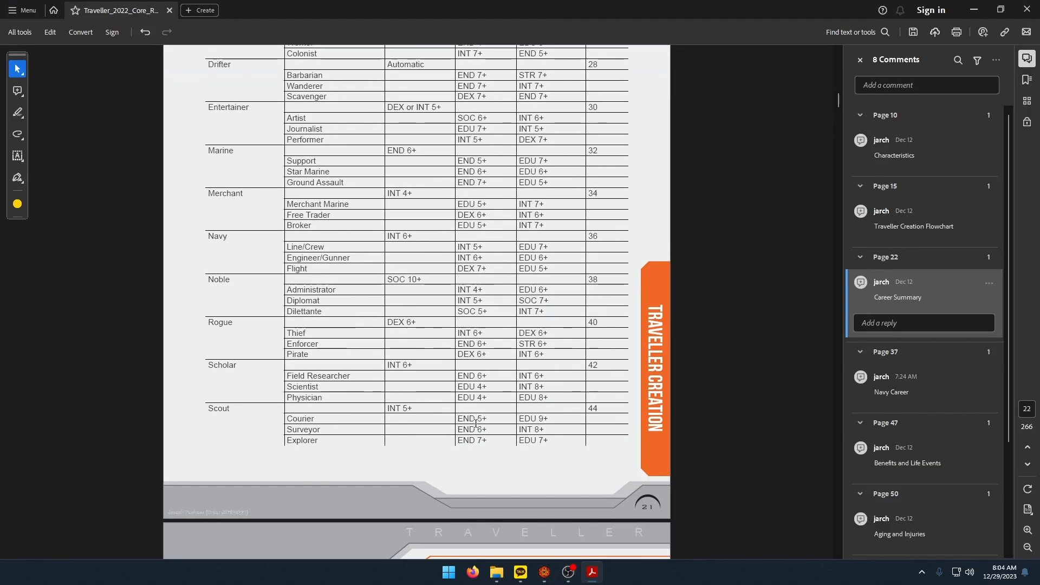
{"action": "left_click", "coordinate": [936, 422]}
{"action": "scroll", "coordinate": [553, 413], "scroll_direction": "down", "scroll_amount": 10}
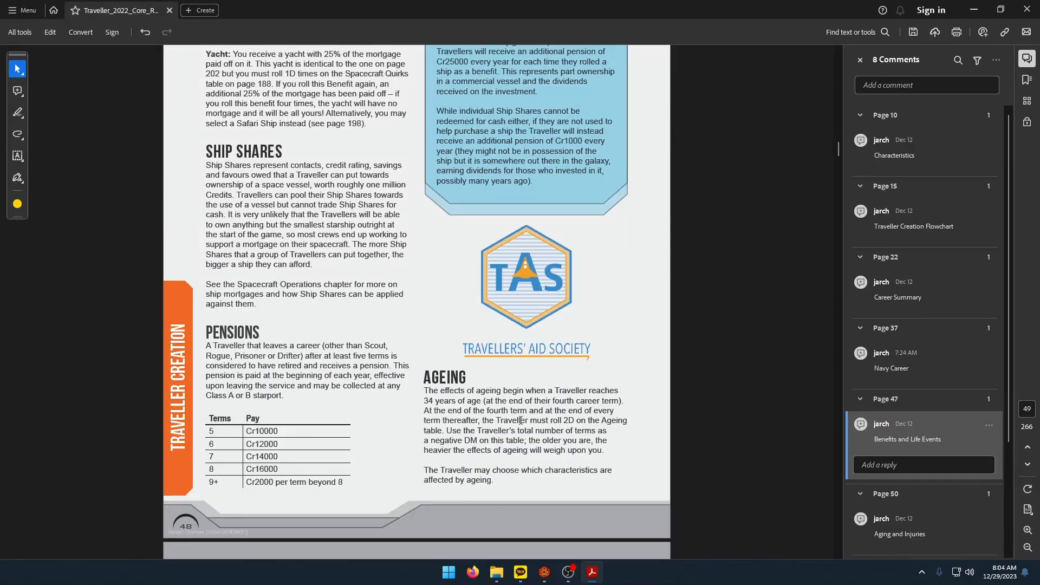
{"action": "scroll", "coordinate": [535, 417], "scroll_direction": "down", "scroll_amount": 2}
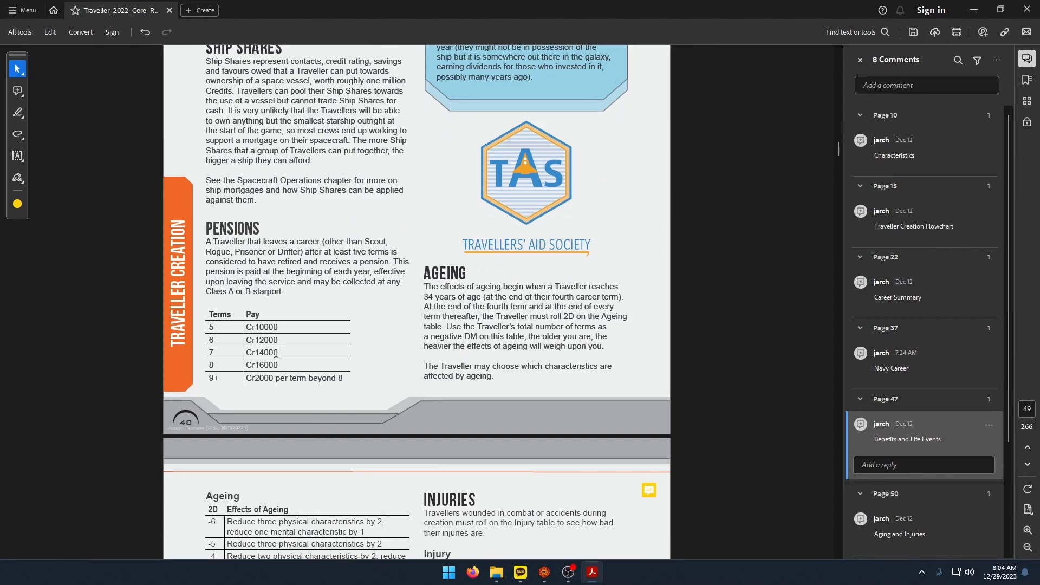
Check the Navy terms listed in the character's description in Foundry against the rulebook's pension table.
{"action": "key", "text": "alt+Tab"}
{"action": "left_click_drag", "start_coordinate": [632, 346], "coordinate": [413, 308]}
{"action": "key", "text": "ctrl+c"}
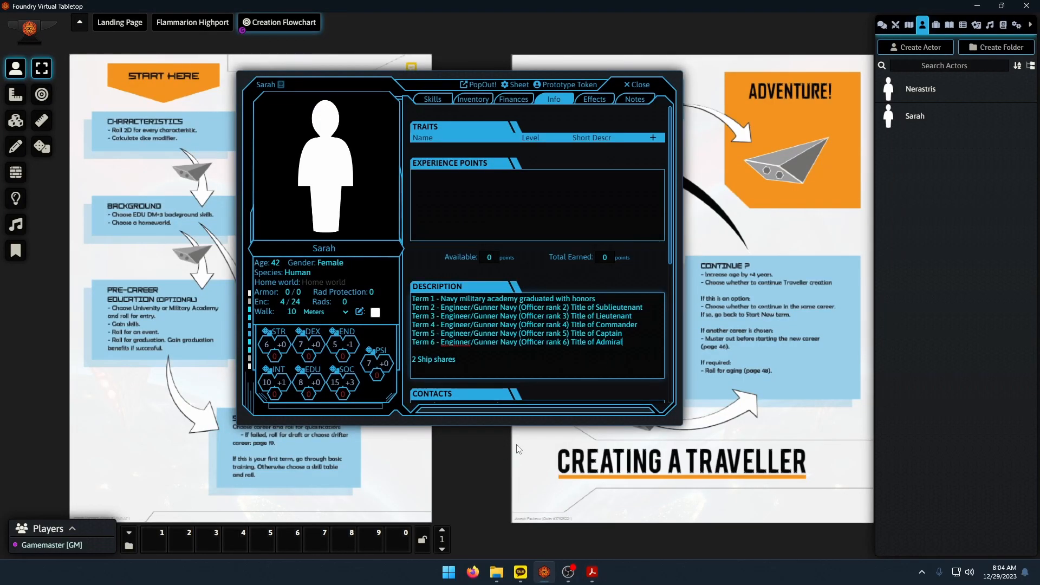
{"action": "key", "text": "alt+Tab"}
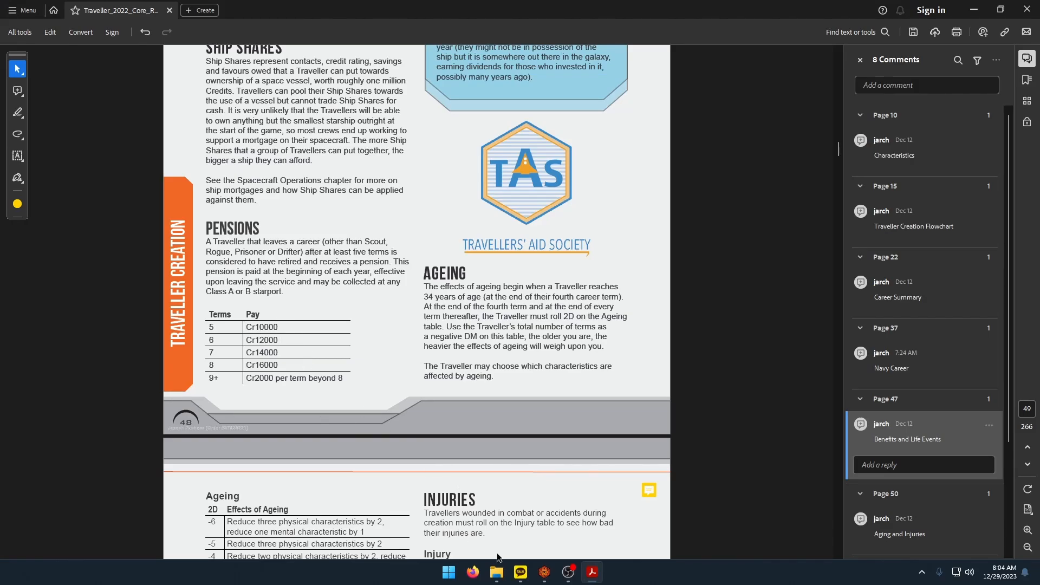
Set the character's pension to 10000 in the finances section of the Foundry sheet.
{"action": "left_click", "coordinate": [545, 572]}
{"action": "left_click", "coordinate": [513, 99]}
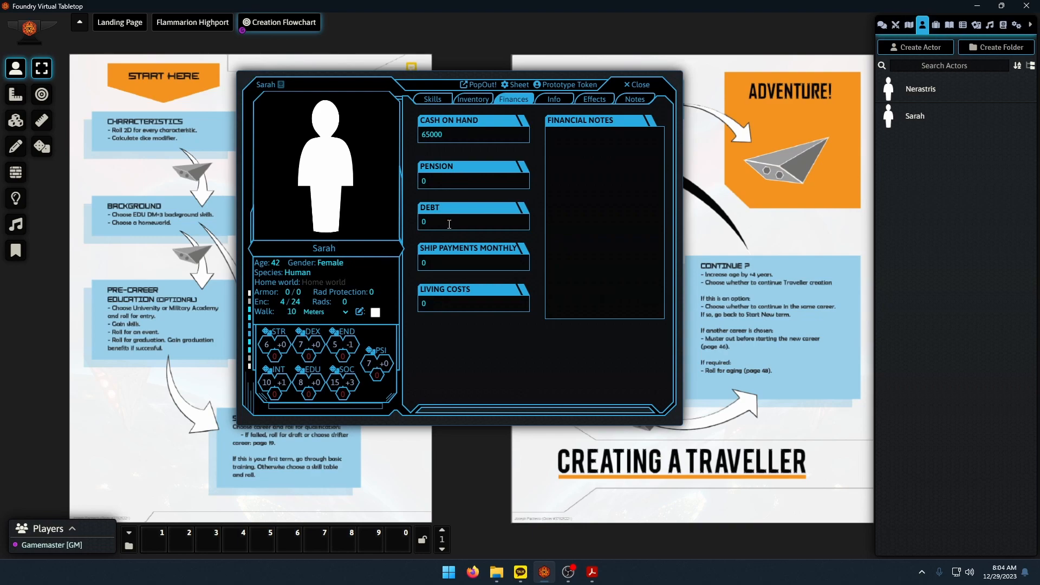
{"action": "left_click", "coordinate": [477, 181]}
{"action": "type", "text": "10000"}
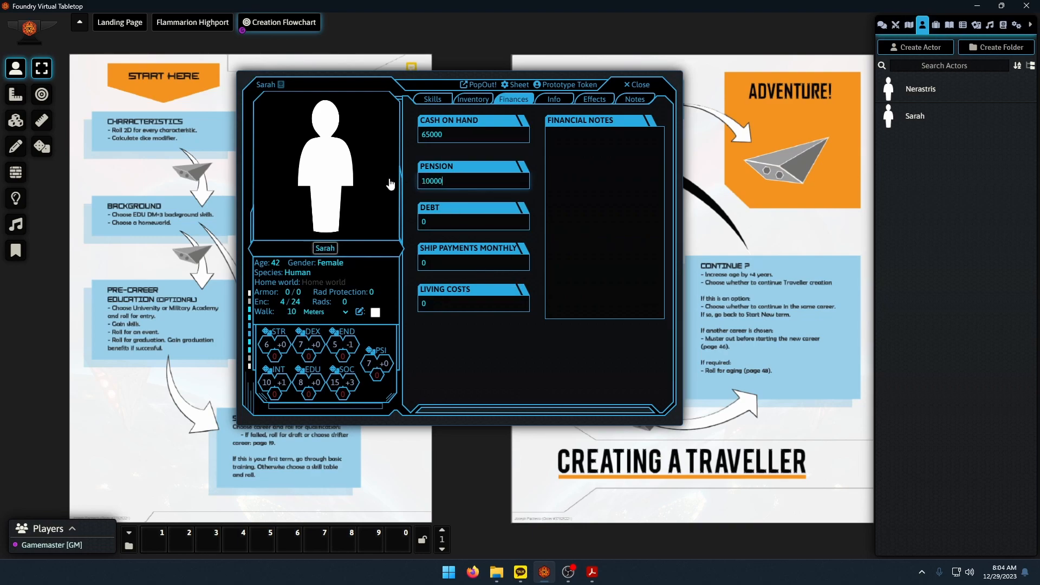
Enter "Pension from Navy paid out yearly" in the character's financial notes.
{"action": "left_click", "coordinate": [590, 143]}
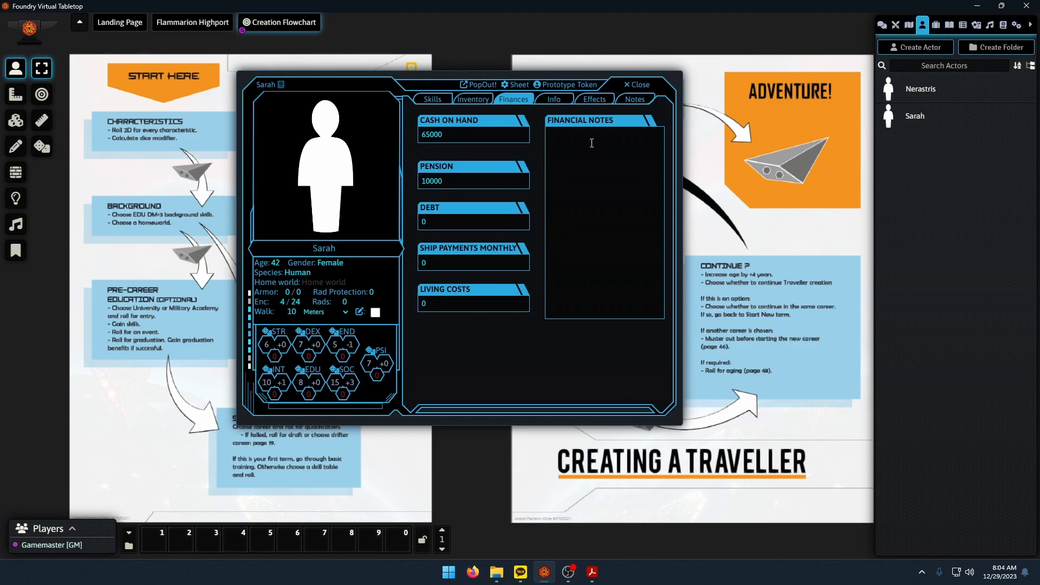
{"action": "left_click", "coordinate": [603, 143]}
{"action": "type", "text": "PLe"}
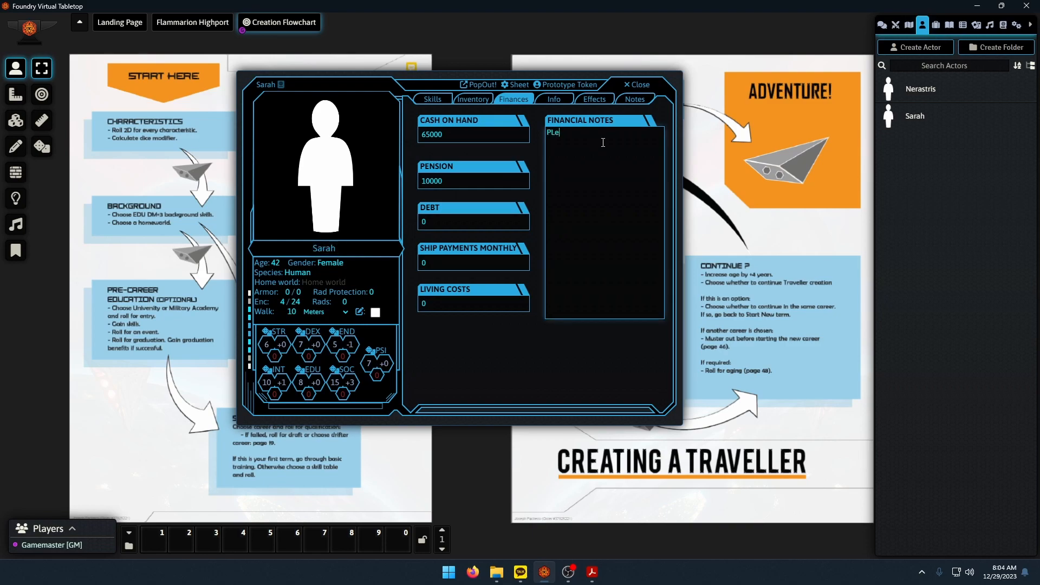
{"action": "key", "text": "BackSpace"}
{"action": "key", "text": "BackSpace"}
{"action": "type", "text": "ension from Navy paid out yearly"}
{"action": "left_click", "coordinate": [522, 382]}
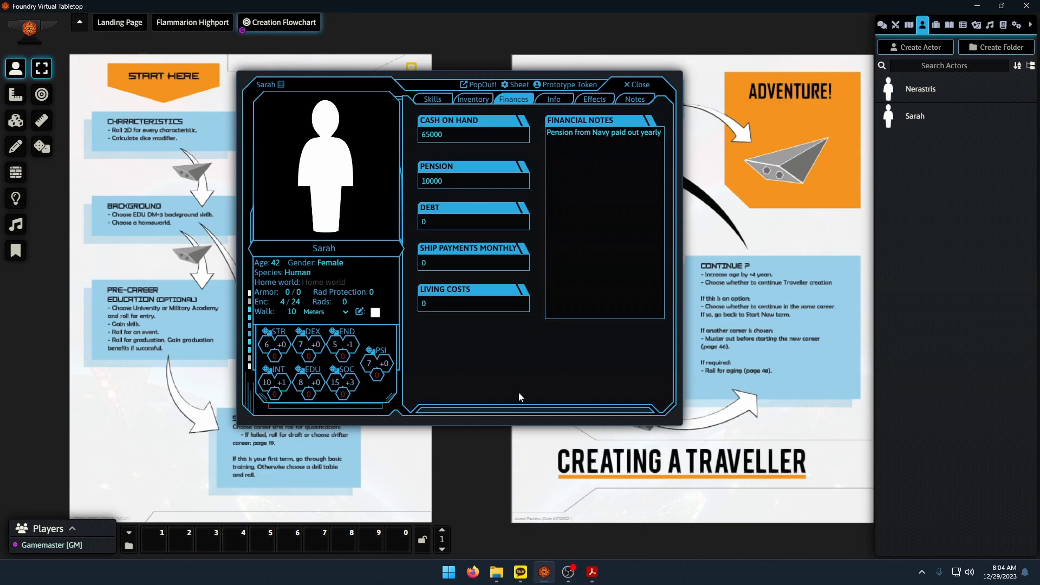
Review the pension table and the ageing and injury rules in the core rulebook.
{"action": "left_click", "coordinate": [592, 572]}
{"action": "scroll", "coordinate": [358, 439], "scroll_direction": "down", "scroll_amount": 3}
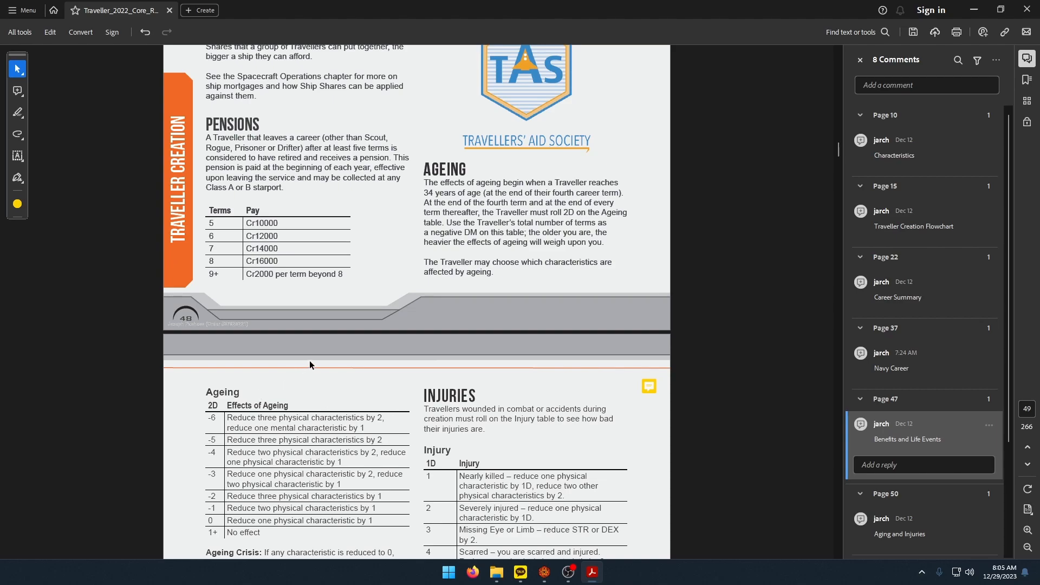
{"action": "left_click_drag", "start_coordinate": [342, 277], "coordinate": [209, 210]}
{"action": "left_click", "coordinate": [377, 290]}
{"action": "scroll", "coordinate": [372, 330], "scroll_direction": "down", "scroll_amount": 2}
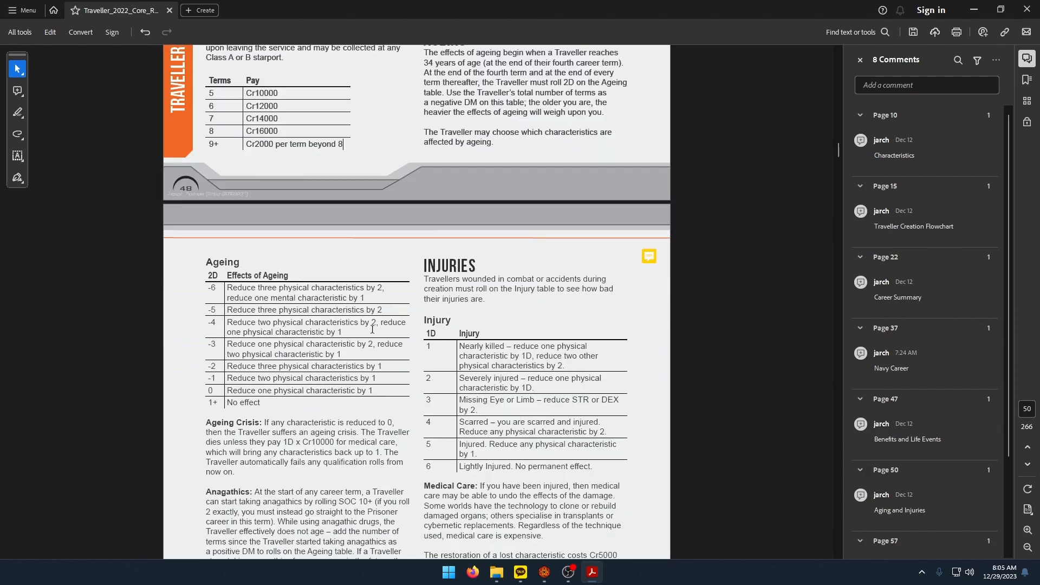
{"action": "scroll", "coordinate": [372, 329], "scroll_direction": "down", "scroll_amount": 5}
{"action": "scroll", "coordinate": [363, 355], "scroll_direction": "up", "scroll_amount": 2}
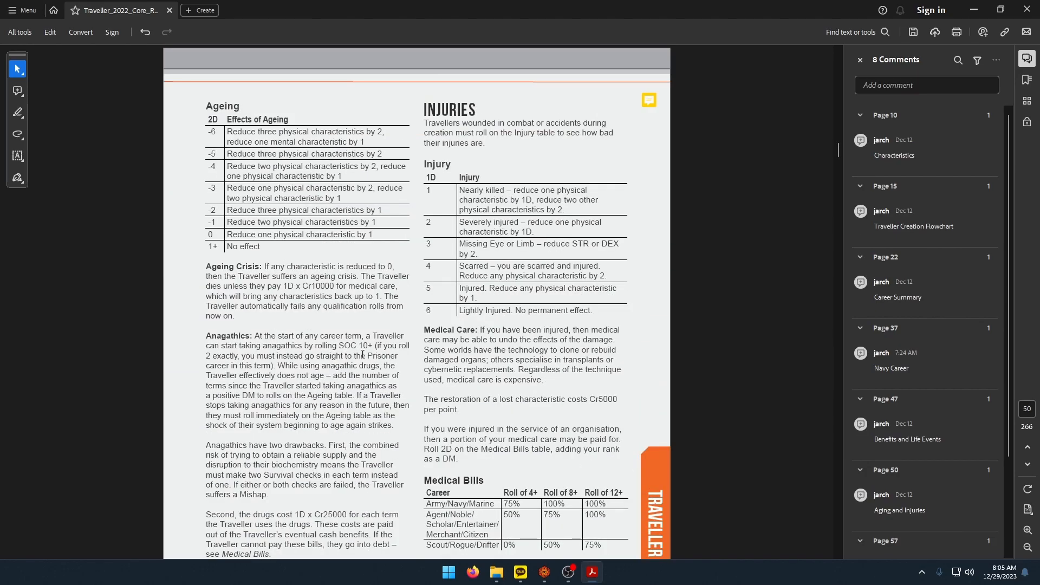
{"action": "scroll", "coordinate": [363, 355], "scroll_direction": "up", "scroll_amount": 5}
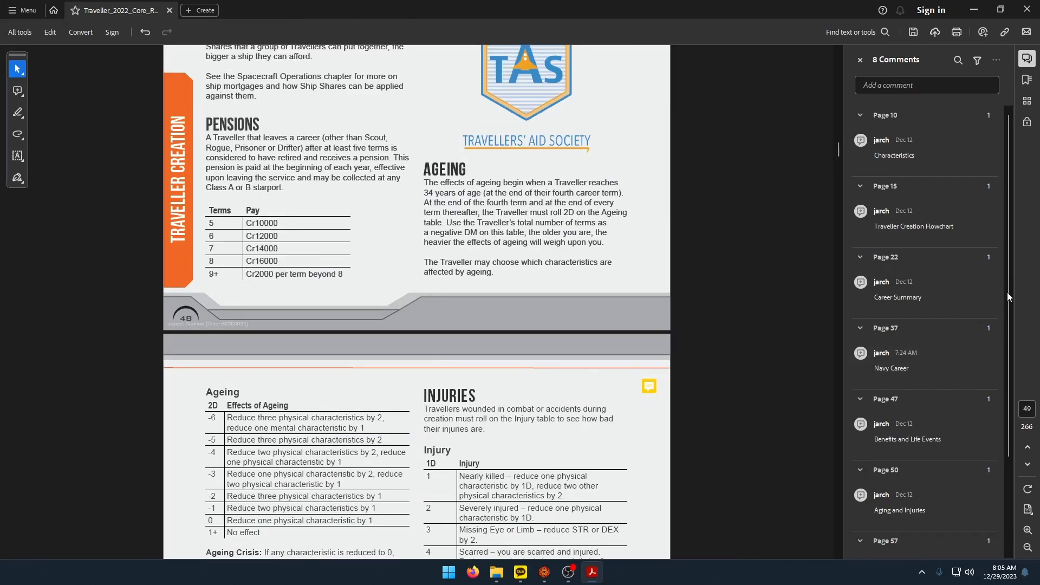
Examine the Noble entry in the rulebook's career summary table, and review the character's skill list in Foundry.
{"action": "left_click", "coordinate": [898, 292]}
{"action": "scroll", "coordinate": [344, 341], "scroll_direction": "down", "scroll_amount": 1}
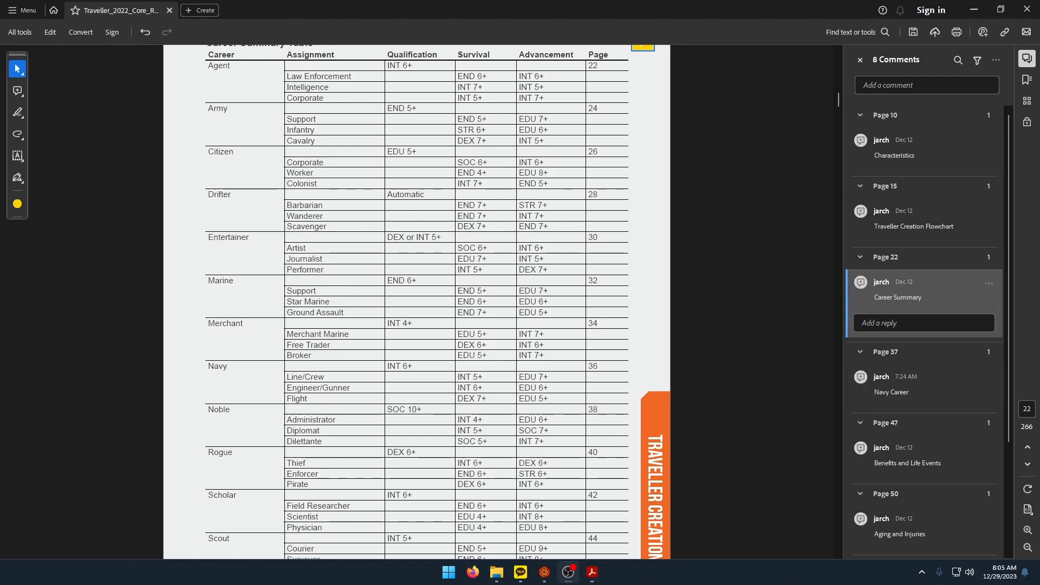
{"action": "scroll", "coordinate": [261, 384], "scroll_direction": "down", "scroll_amount": 2}
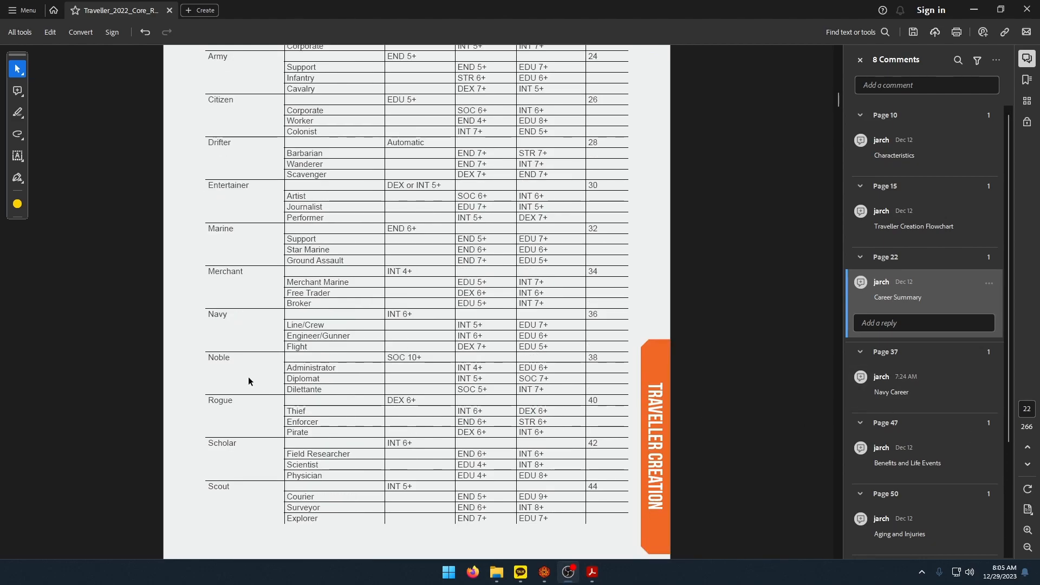
{"action": "mouse_move", "coordinate": [547, 575]}
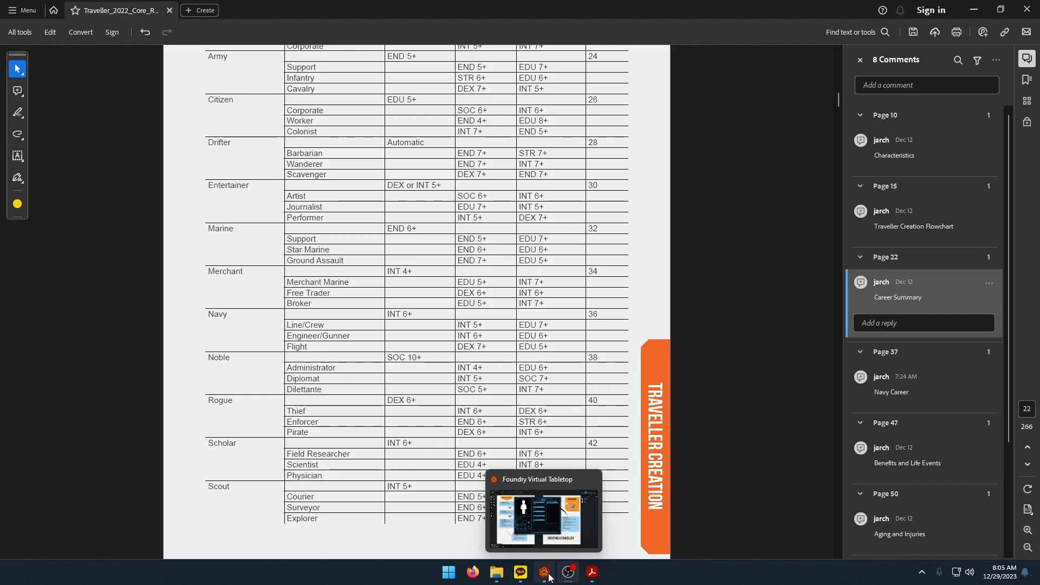
{"action": "left_click", "coordinate": [545, 579]}
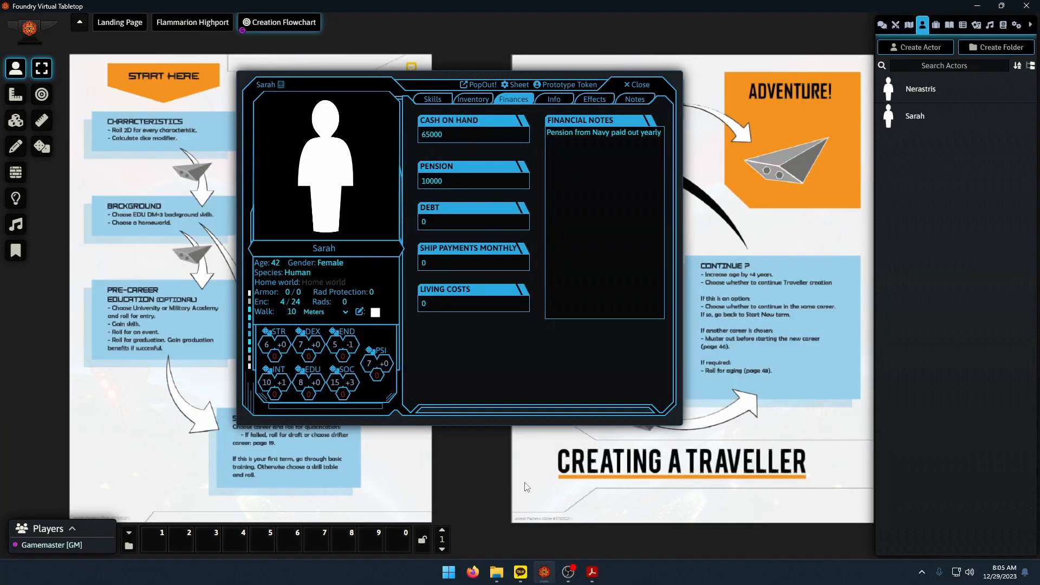
{"action": "left_click", "coordinate": [448, 102]}
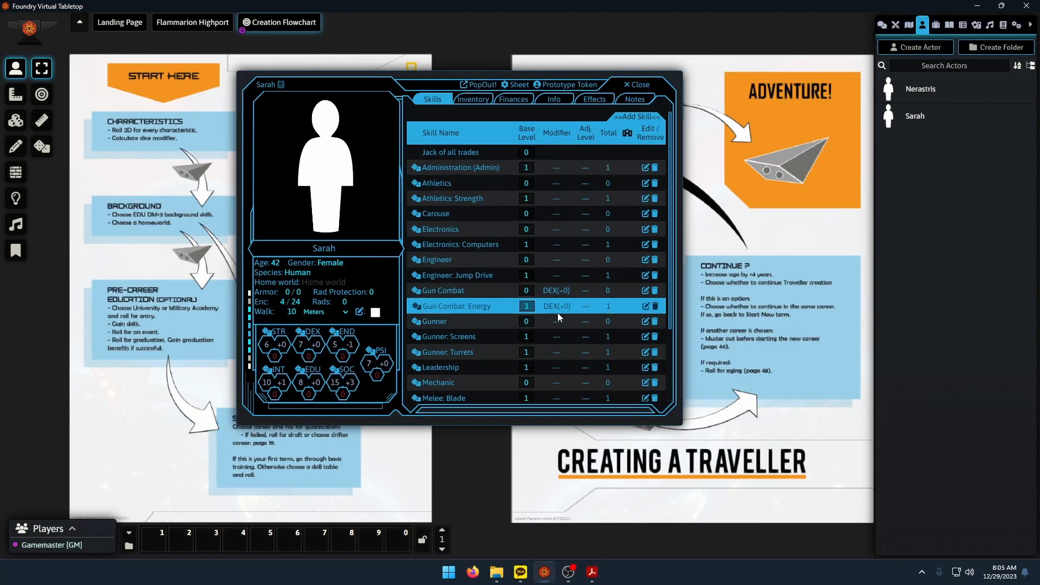
Go to the Noble career page in the core rulebook and add a comment reading "Noble" beside its career progress table.
{"action": "left_click", "coordinate": [592, 572]}
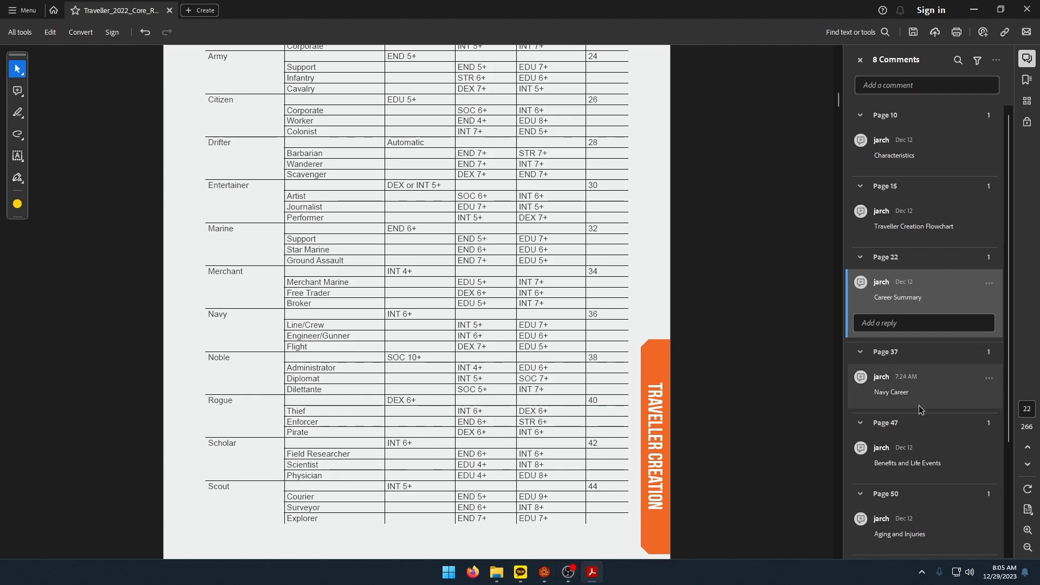
{"action": "right_click", "coordinate": [902, 390]}
{"action": "left_click", "coordinate": [882, 389]}
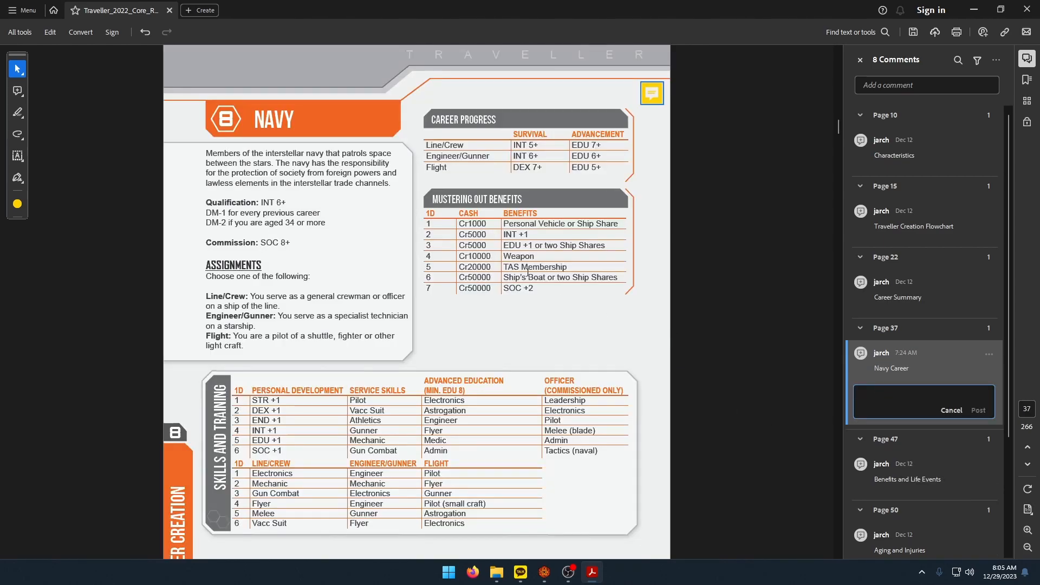
{"action": "scroll", "coordinate": [562, 290], "scroll_direction": "down", "scroll_amount": 20}
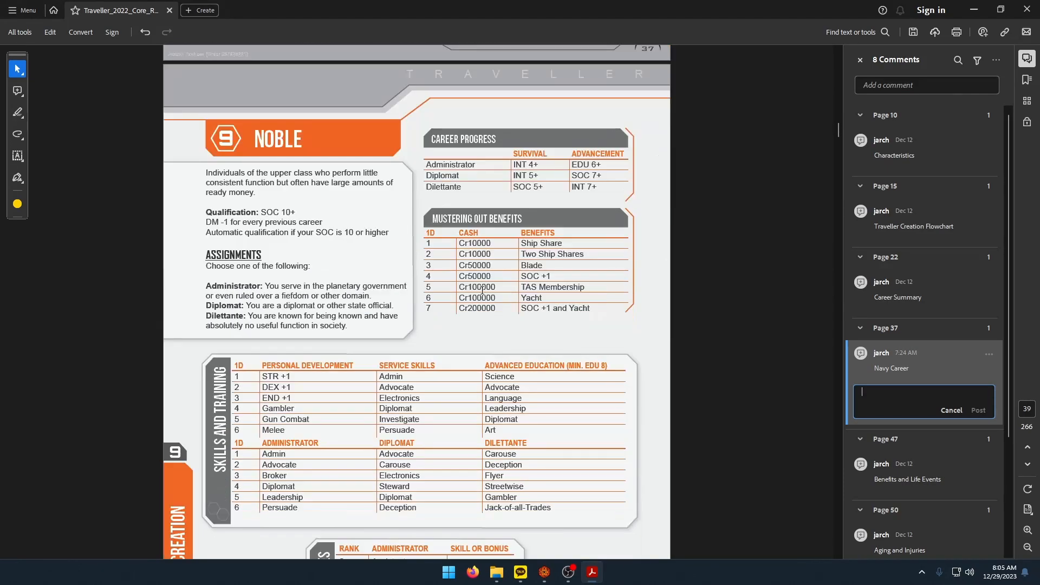
{"action": "scroll", "coordinate": [482, 291], "scroll_direction": "down", "scroll_amount": 1}
{"action": "left_click", "coordinate": [18, 91]}
{"action": "left_click", "coordinate": [660, 90]}
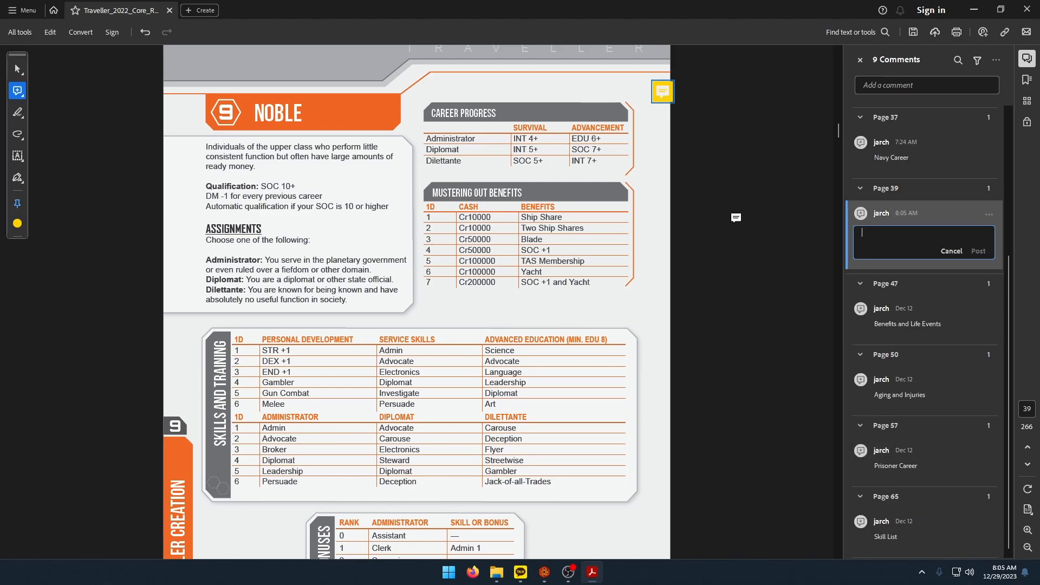
{"action": "type", "text": "Noble"}
{"action": "left_click", "coordinate": [979, 251]}
Delete the Navy Career comment from the rulebook and switch back to the Select tool.
{"action": "right_click", "coordinate": [906, 167]}
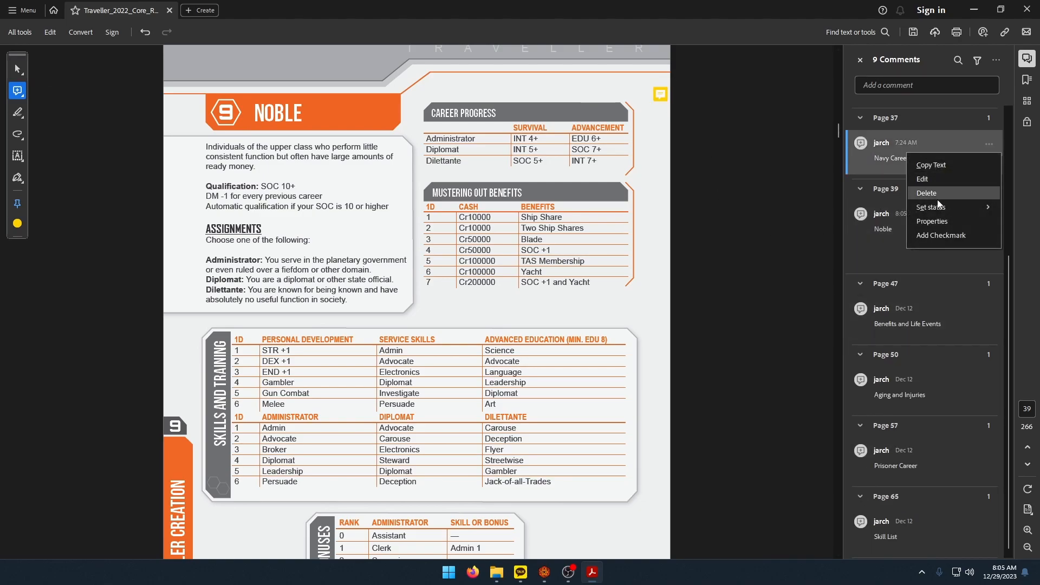
{"action": "left_click", "coordinate": [932, 193]}
{"action": "left_click", "coordinate": [17, 74]}
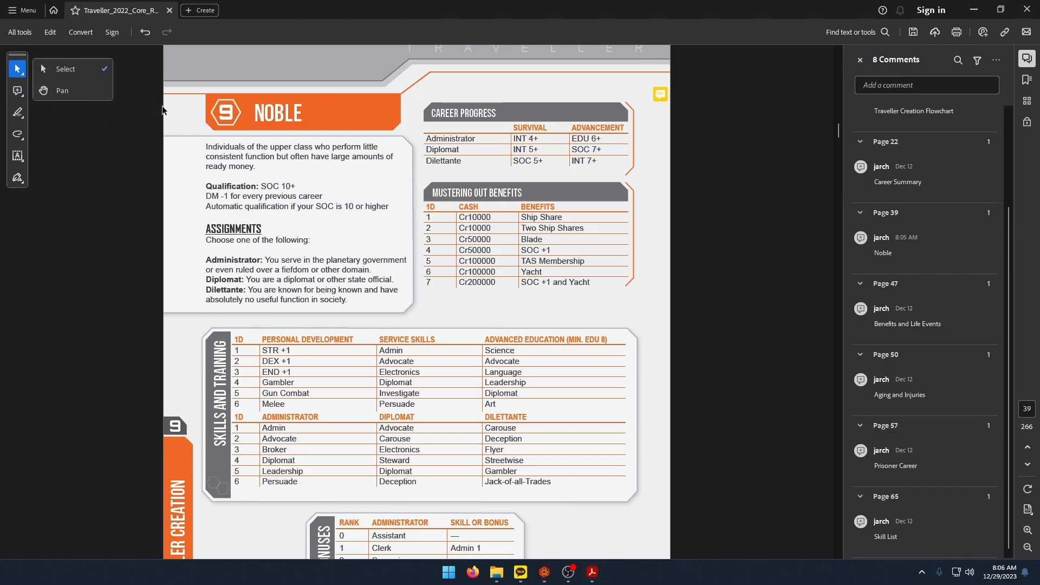
{"action": "scroll", "coordinate": [283, 208], "scroll_direction": "down", "scroll_amount": 1}
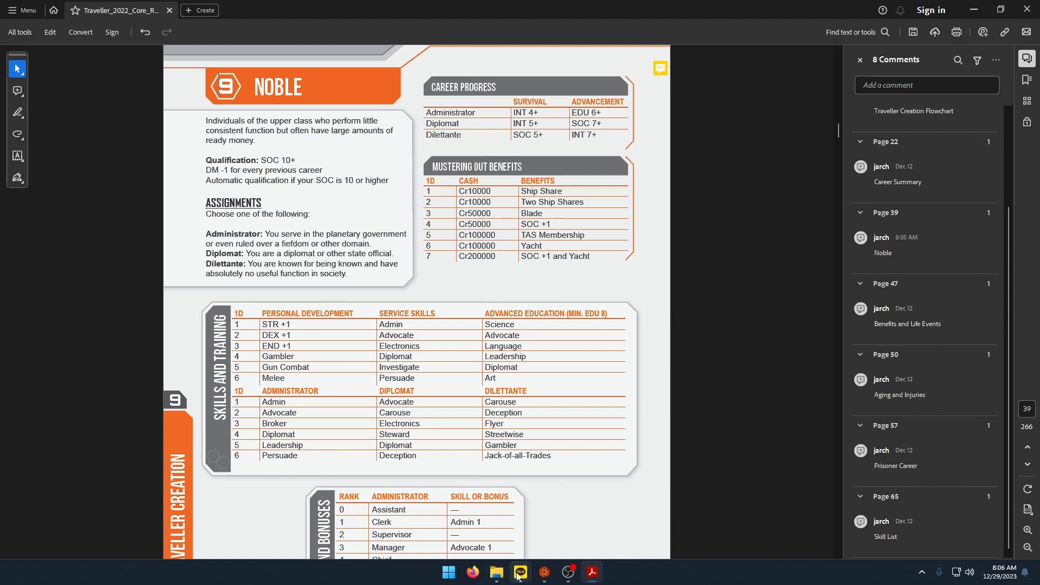
Review the character's finances, inventory and career description in Foundry, and return to the Noble career page in the rulebook.
{"action": "left_click", "coordinate": [544, 572]}
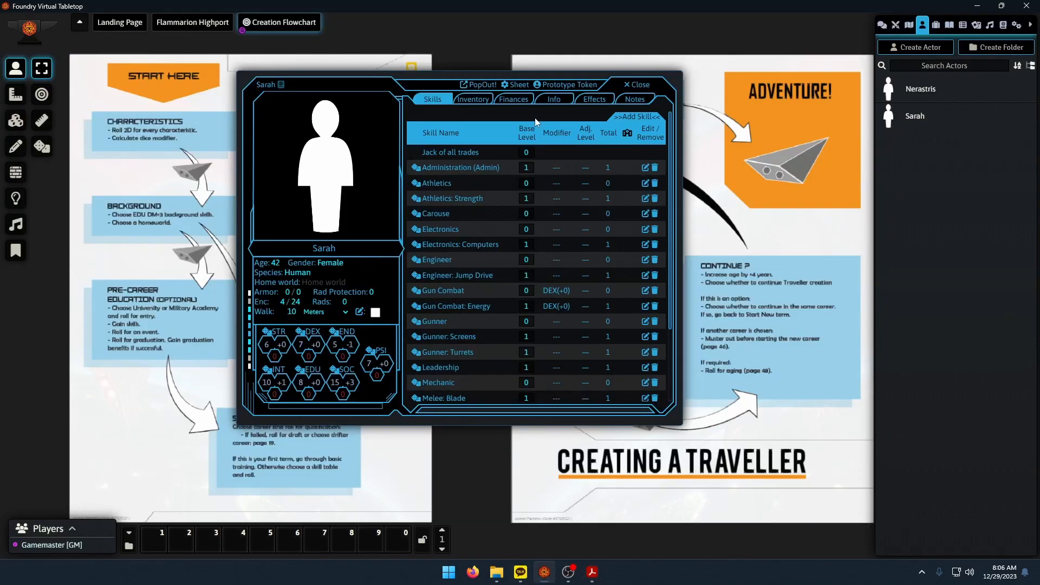
{"action": "left_click", "coordinate": [514, 99]}
{"action": "left_click", "coordinate": [477, 100]}
{"action": "left_click", "coordinate": [553, 100]}
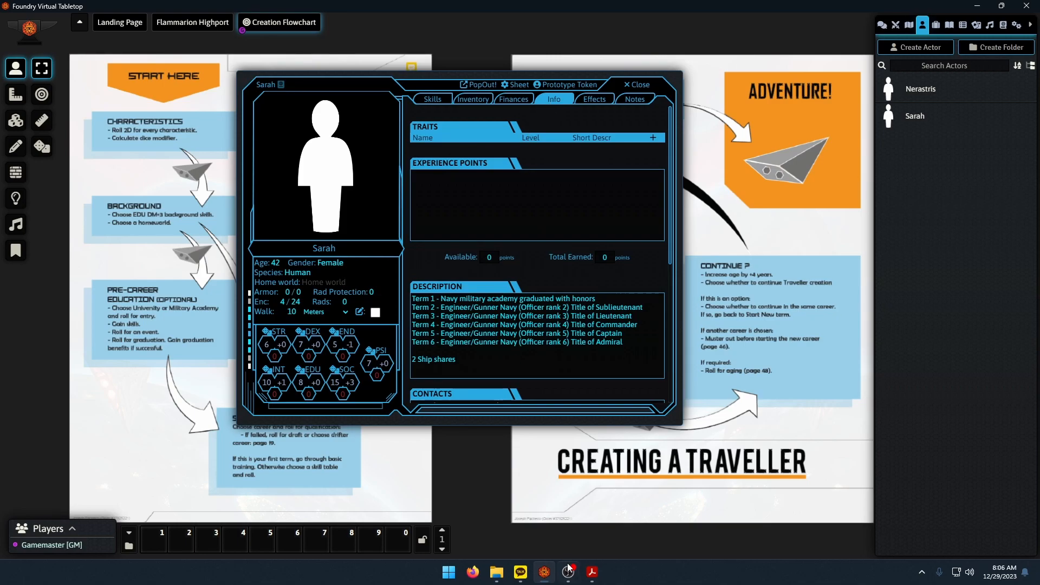
{"action": "left_click", "coordinate": [590, 575]}
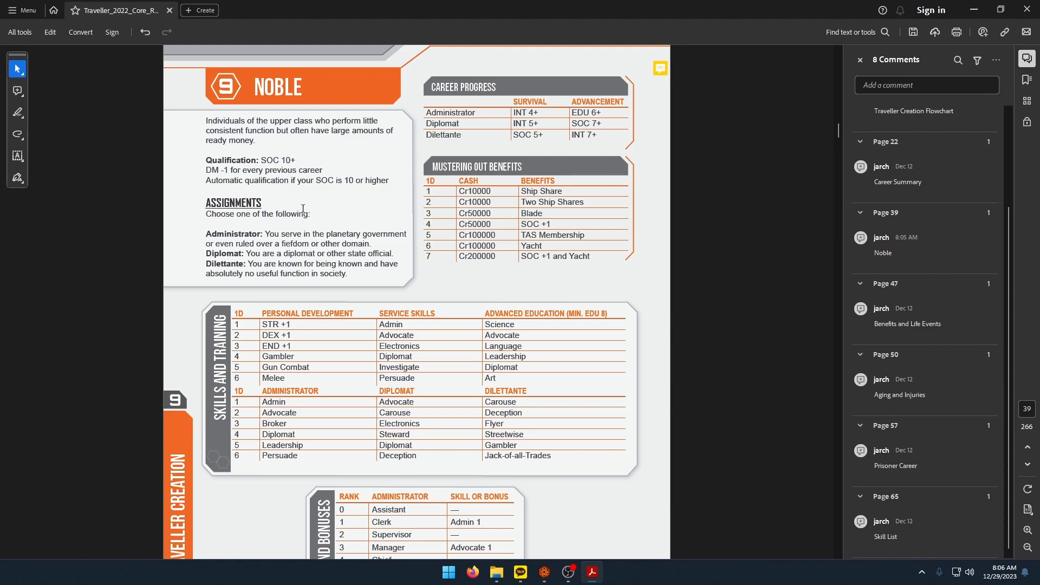
Add the line "Term 7 - Noble" below Term 6 in the character's description in Foundry.
{"action": "left_click", "coordinate": [544, 572]}
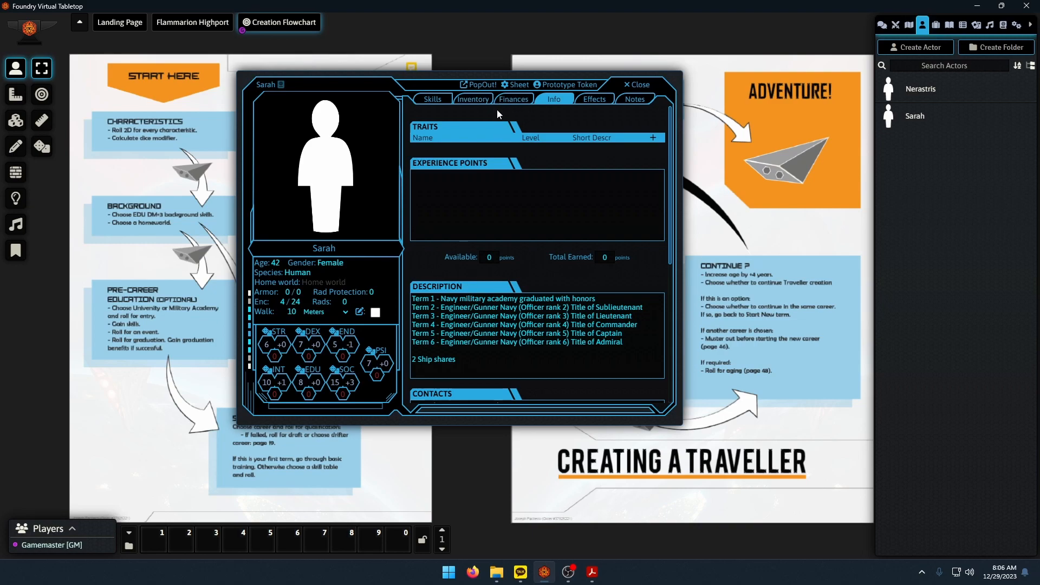
{"action": "left_click", "coordinate": [634, 342]}
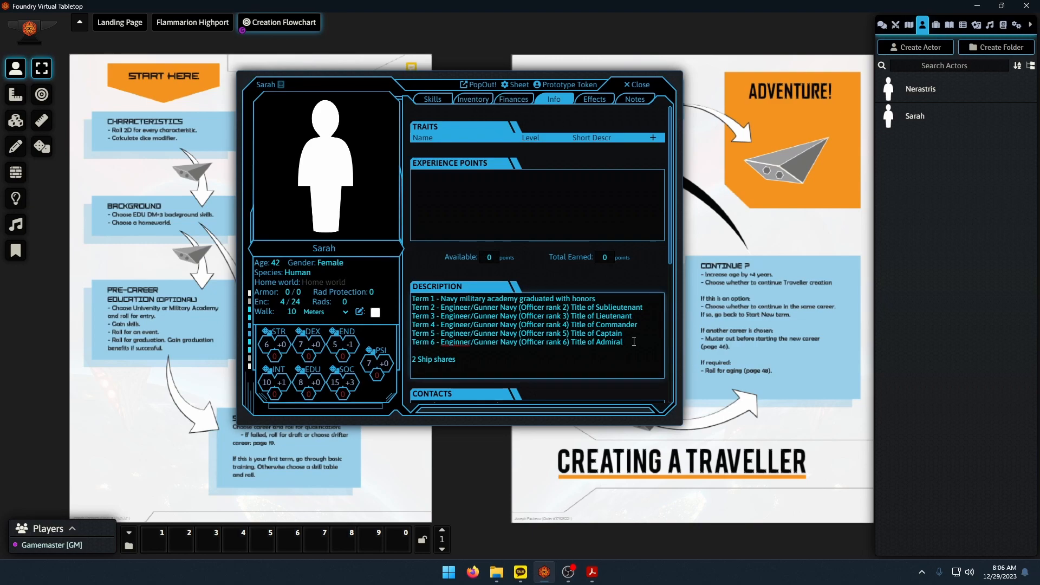
{"action": "key", "text": "Return"}
{"action": "type", "text": "Term 7 - Noble"}
{"action": "key", "text": "ctrl+BackSpace"}
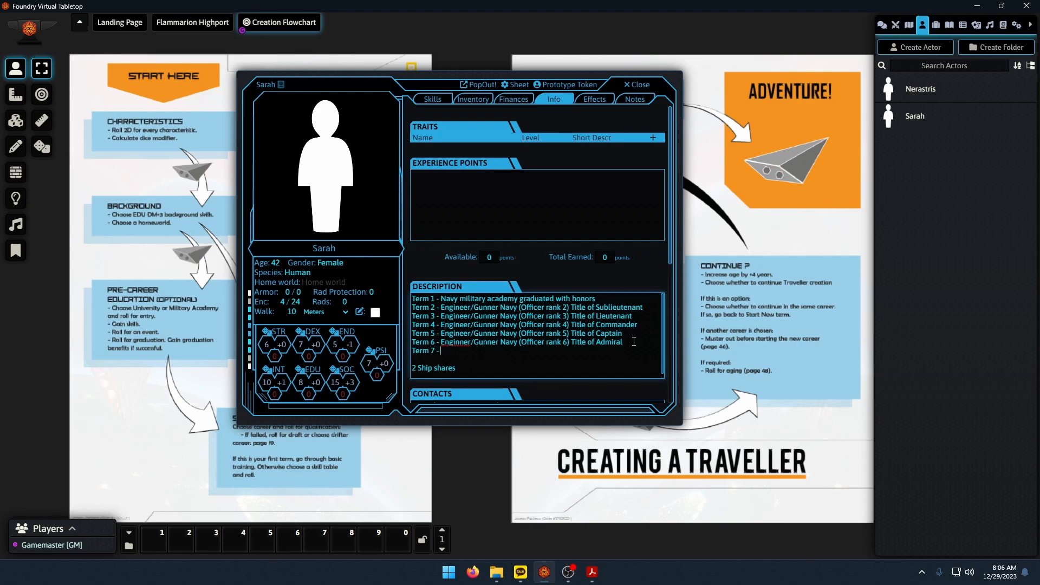
{"action": "type", "text": "Noble"}
{"action": "key", "text": "BackSpace"}
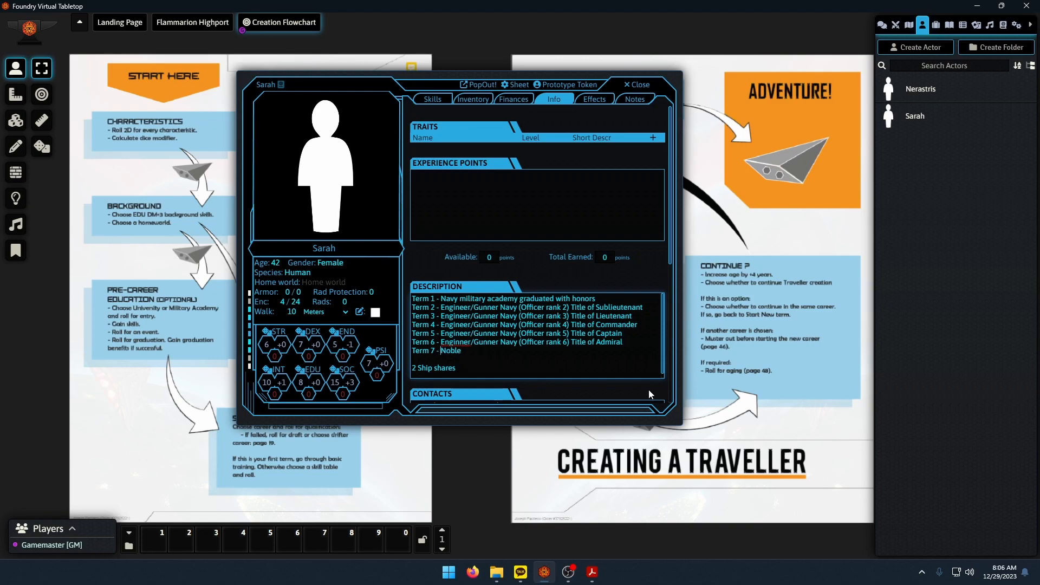
Check the Noble assignments in the rulebook and extend the Term 7 entry to read "Diplomat Noble (Rank 0)".
{"action": "left_click", "coordinate": [598, 571]}
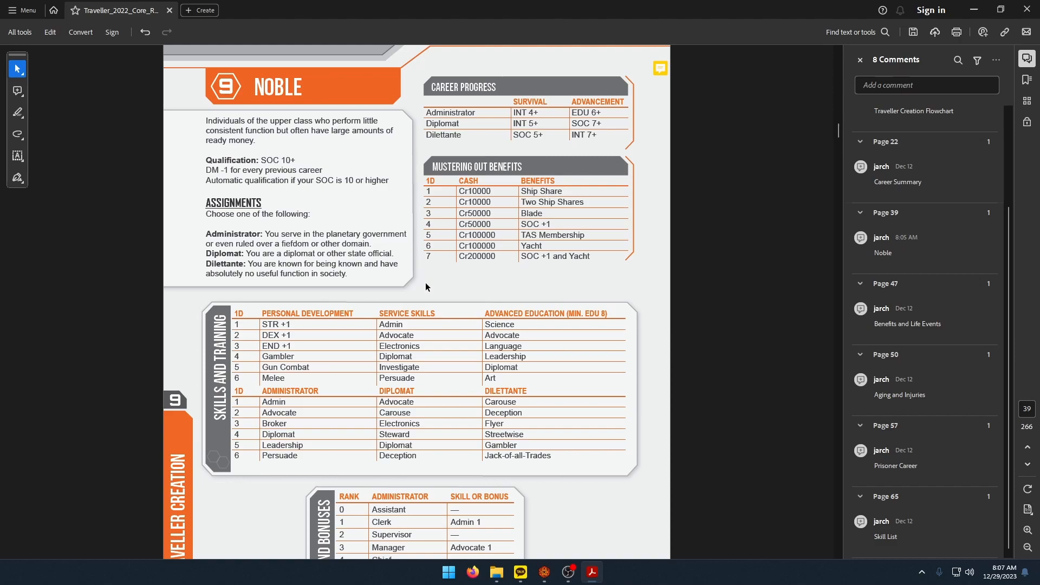
{"action": "left_click", "coordinate": [544, 573]}
{"action": "type", "text": "iplomat Noble"}
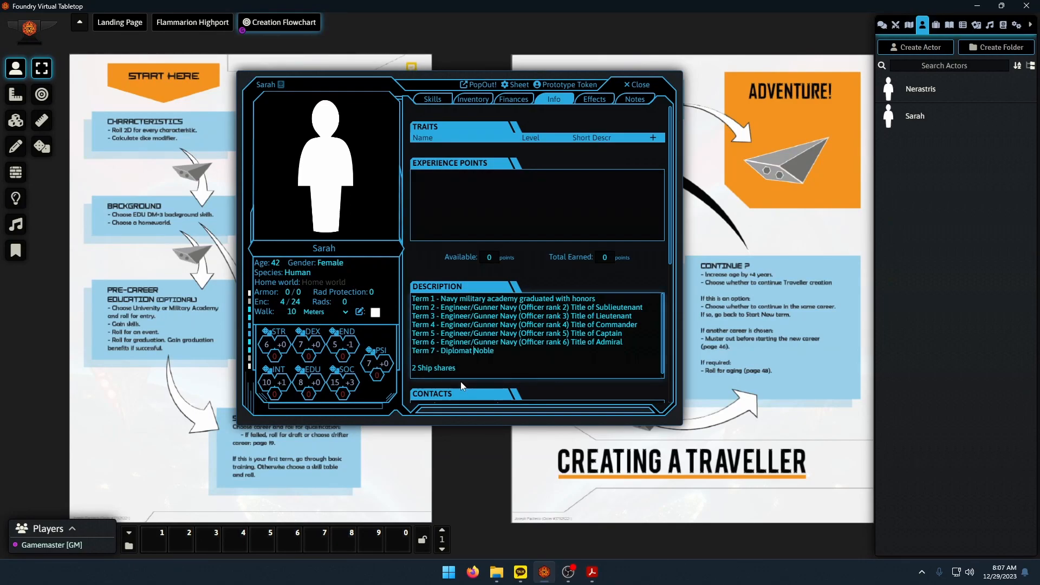
{"action": "type", "text": " (Rank 0"}
{"action": "key", "text": "alt+Tab"}
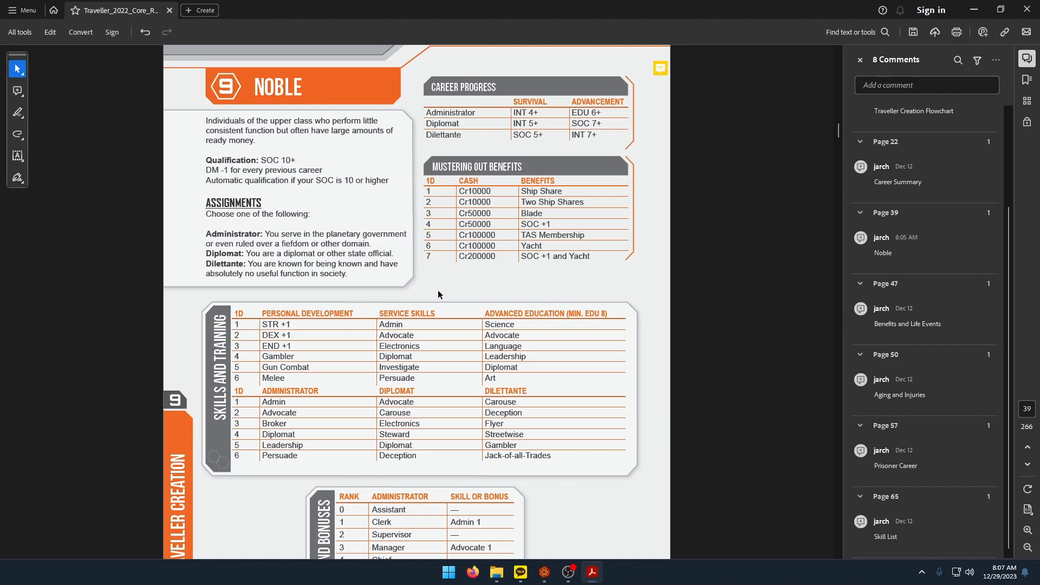
{"action": "left_click", "coordinate": [545, 572]}
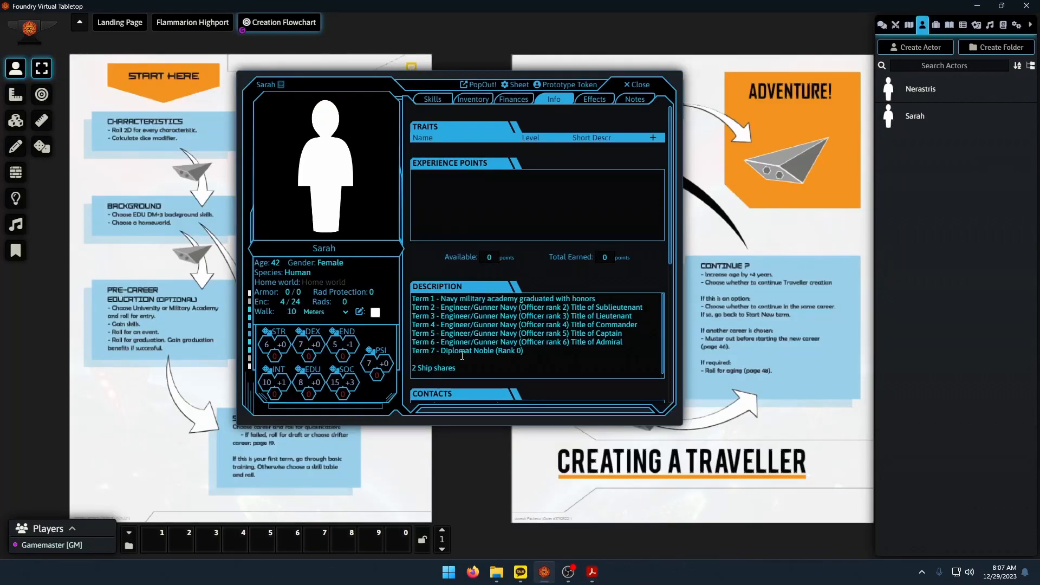
Add the Diplomat skill from the MGT2 Skills items to the character and set its base level to 0.
{"action": "left_click", "coordinate": [433, 100]}
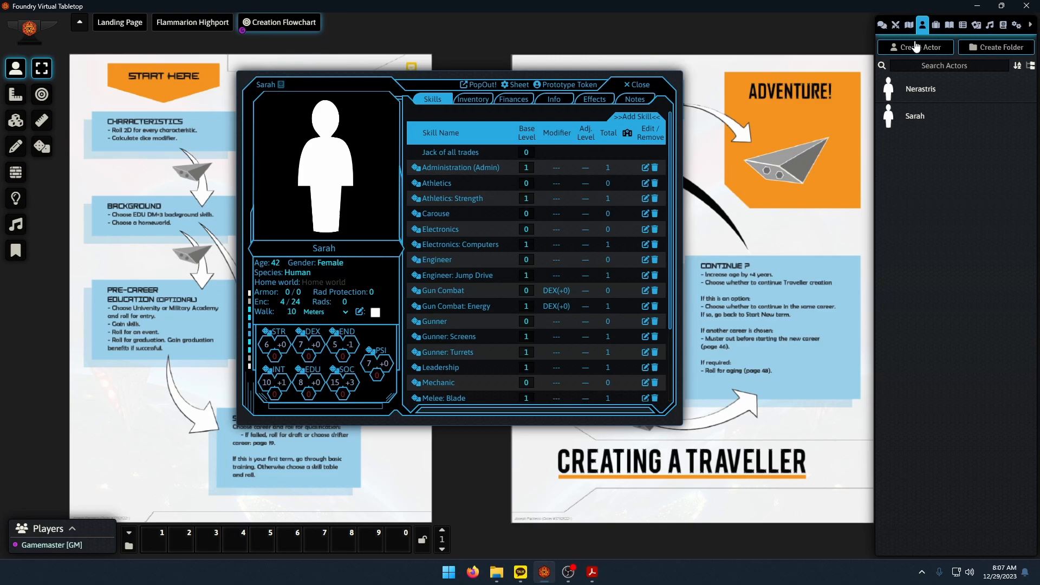
{"action": "left_click", "coordinate": [935, 24]}
{"action": "left_click", "coordinate": [918, 290]}
{"action": "scroll", "coordinate": [935, 365], "scroll_direction": "down", "scroll_amount": 10}
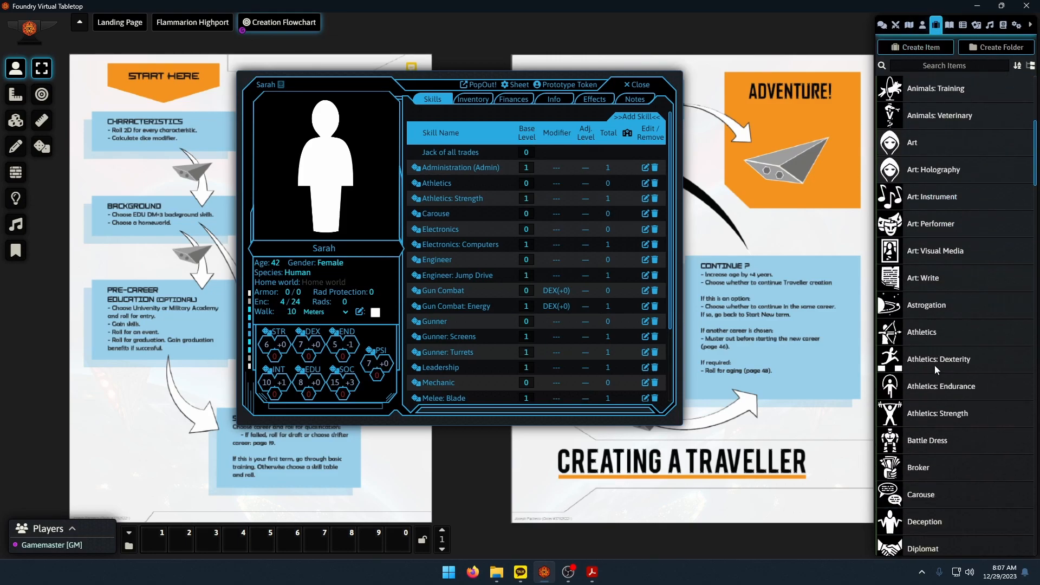
{"action": "scroll", "coordinate": [935, 365], "scroll_direction": "down", "scroll_amount": 5}
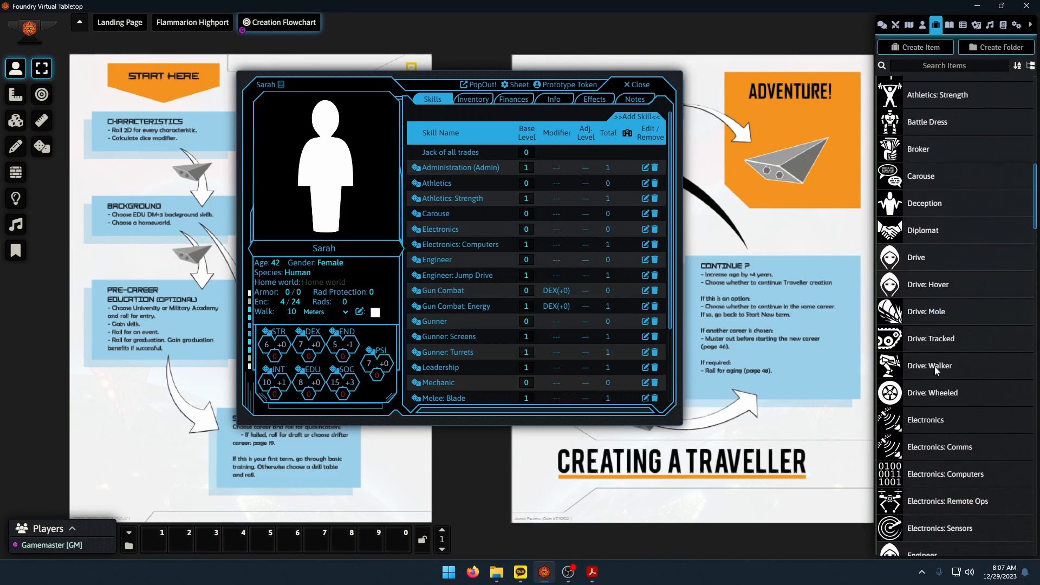
{"action": "scroll", "coordinate": [934, 367], "scroll_direction": "up", "scroll_amount": 3}
{"action": "left_click_drag", "start_coordinate": [921, 282], "coordinate": [574, 355]}
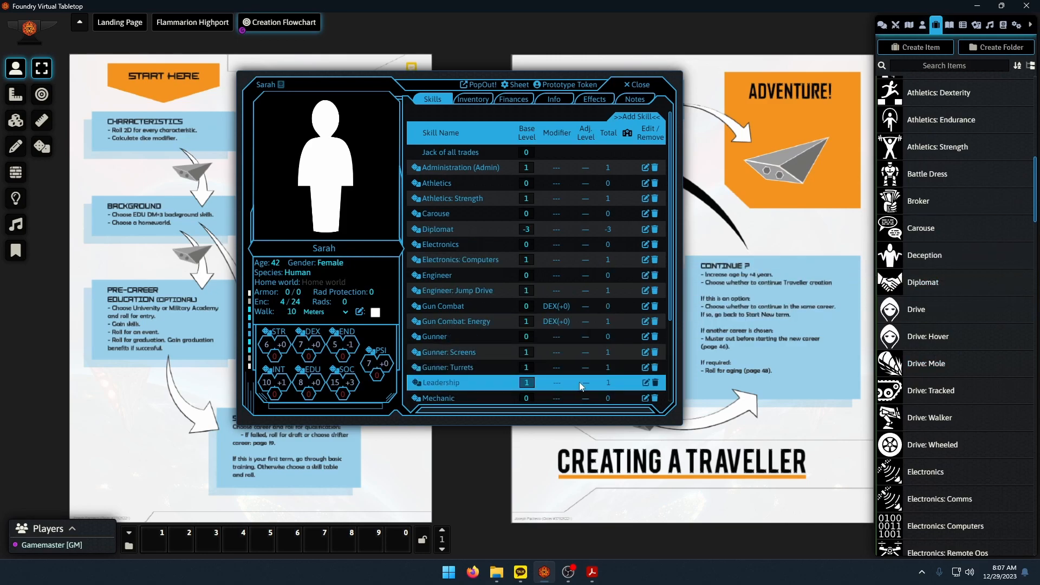
{"action": "left_click", "coordinate": [521, 226]}
{"action": "type", "text": "0"}
{"action": "key", "text": "Return"}
Roll 1d6 in Foundry for the term's skill and look up the result in the rulebook's Noble skills and training tables.
{"action": "left_click", "coordinate": [593, 572]}
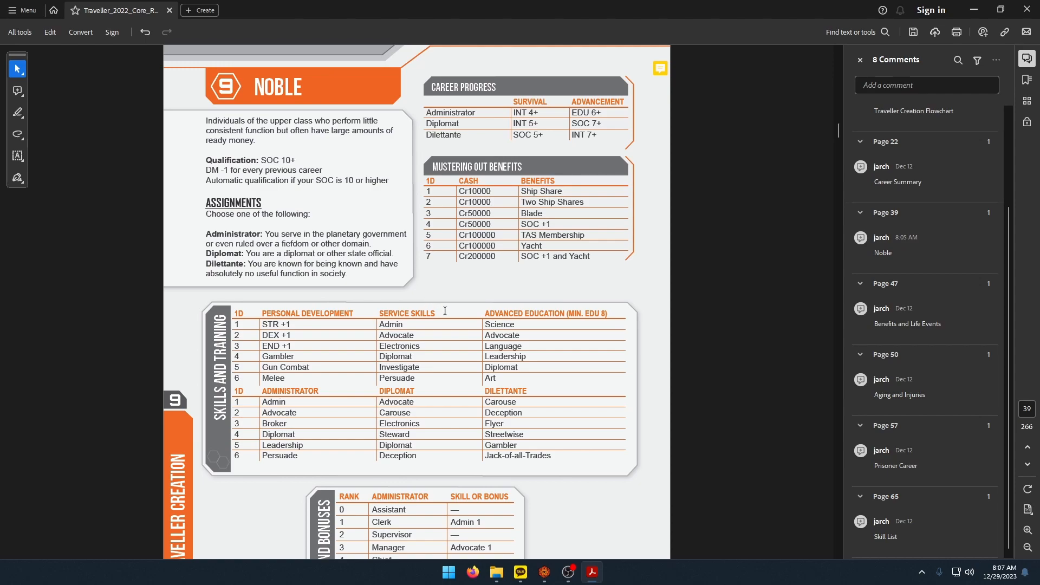
{"action": "left_click", "coordinate": [545, 572]}
{"action": "left_click", "coordinate": [912, 524]}
{"action": "left_click", "coordinate": [1020, 544]}
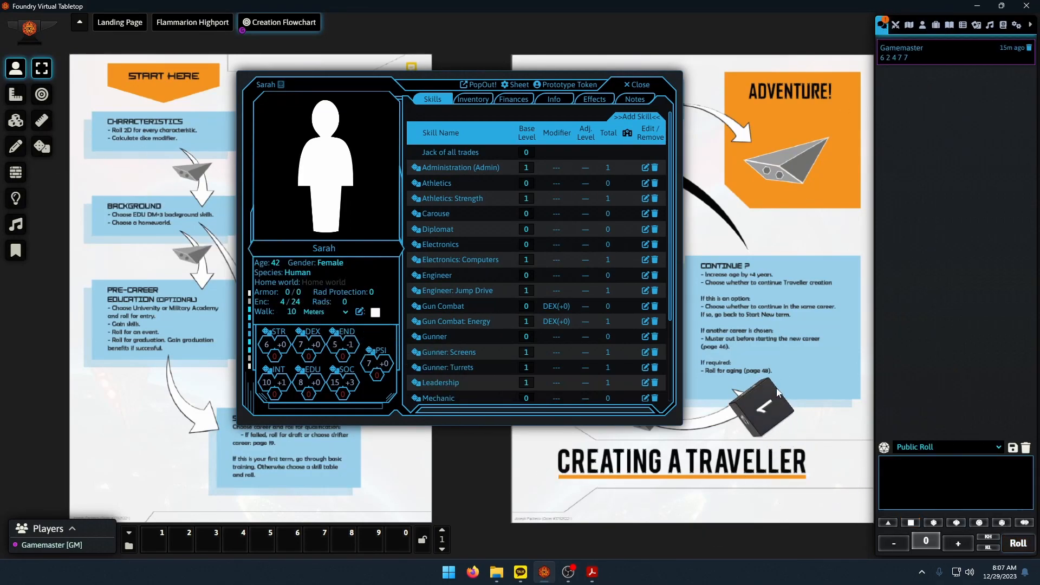
{"action": "left_click", "coordinate": [593, 574]}
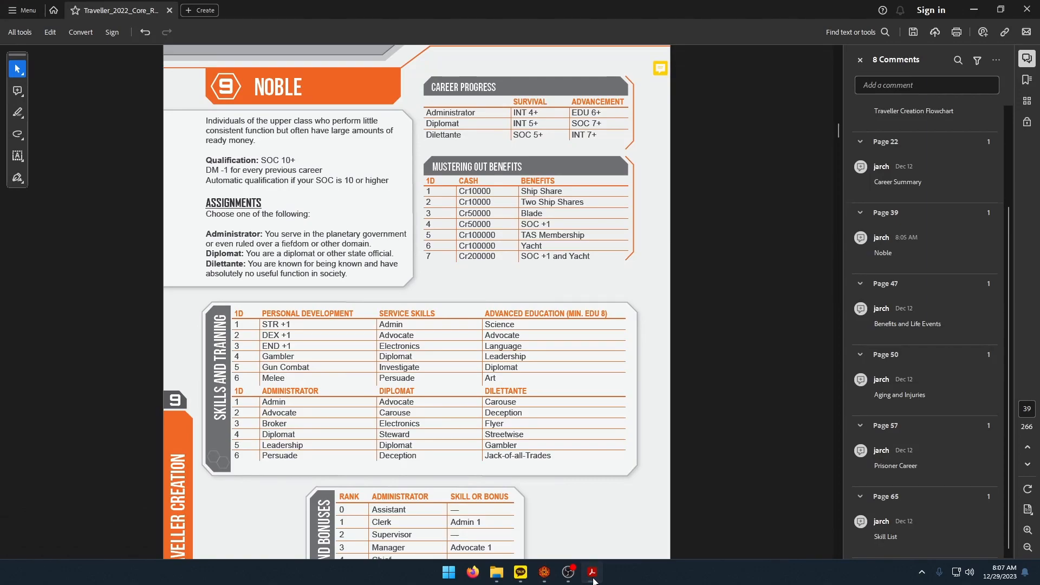
{"action": "left_click", "coordinate": [593, 573]}
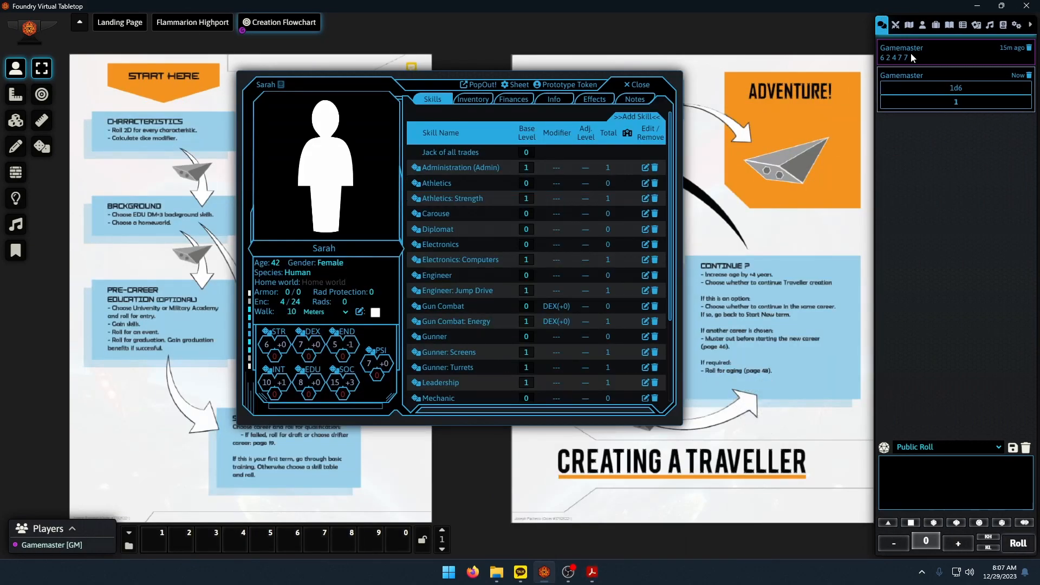
Add the Advocate skill from the items list to the character and set its base level to 1.
{"action": "left_click", "coordinate": [936, 25]}
{"action": "scroll", "coordinate": [940, 252], "scroll_direction": "up", "scroll_amount": 4}
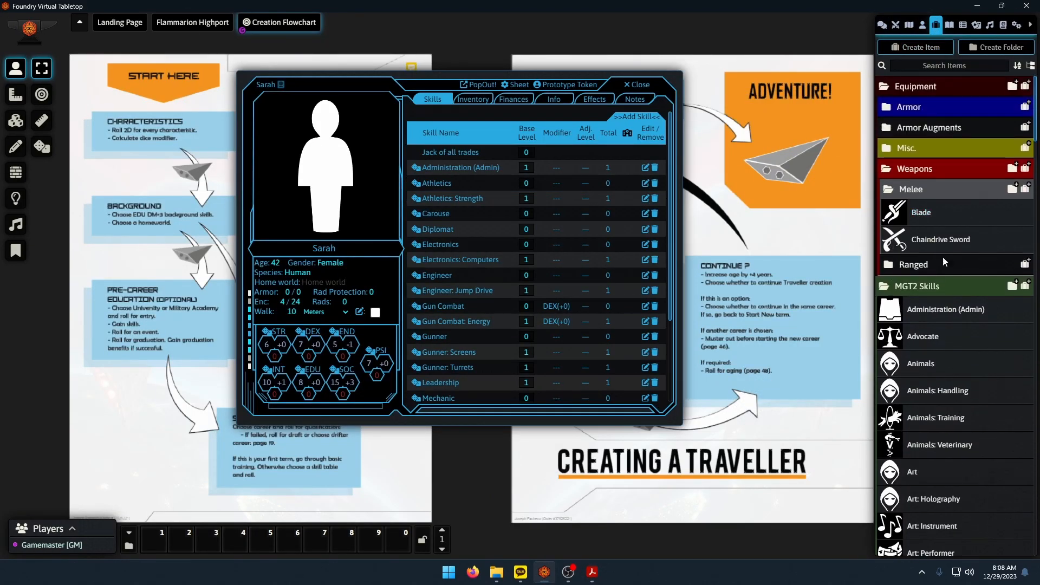
{"action": "left_click", "coordinate": [946, 319]}
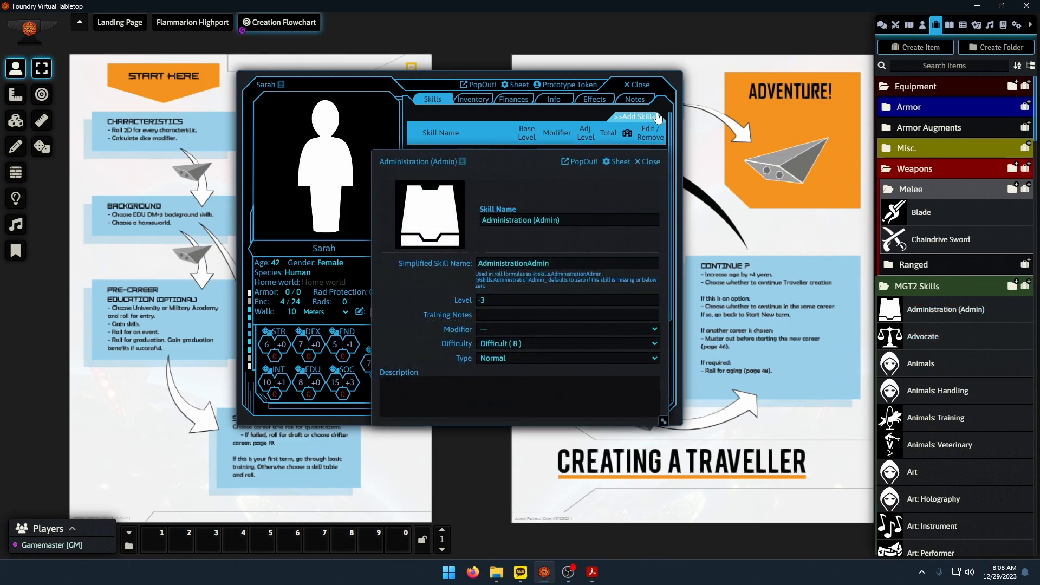
{"action": "left_click", "coordinate": [650, 162]}
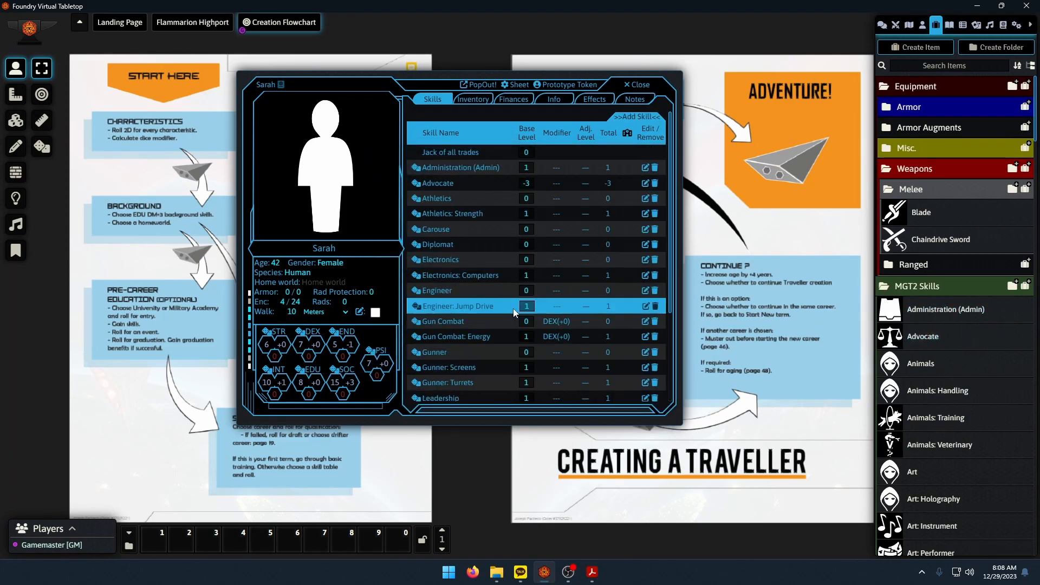
{"action": "left_click", "coordinate": [529, 181]}
{"action": "type", "text": "1"}
{"action": "key", "text": "Return"}
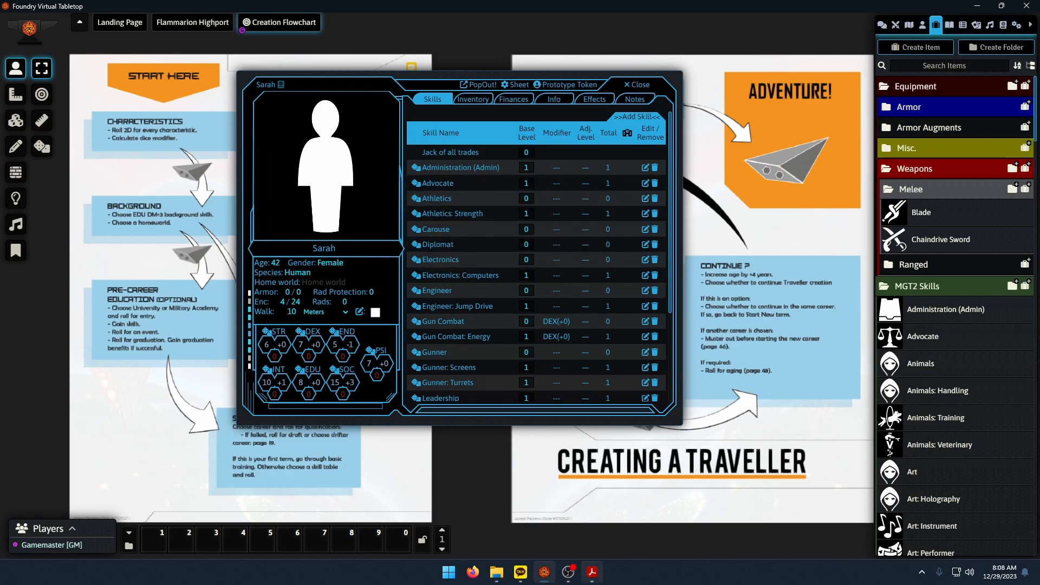
Examine the Diplomat ranks and bonuses in the rulebook, and the survival and advancement requirements in the Noble career progress table.
{"action": "key", "text": "alt+Tab"}
{"action": "scroll", "coordinate": [470, 433], "scroll_direction": "down", "scroll_amount": 3}
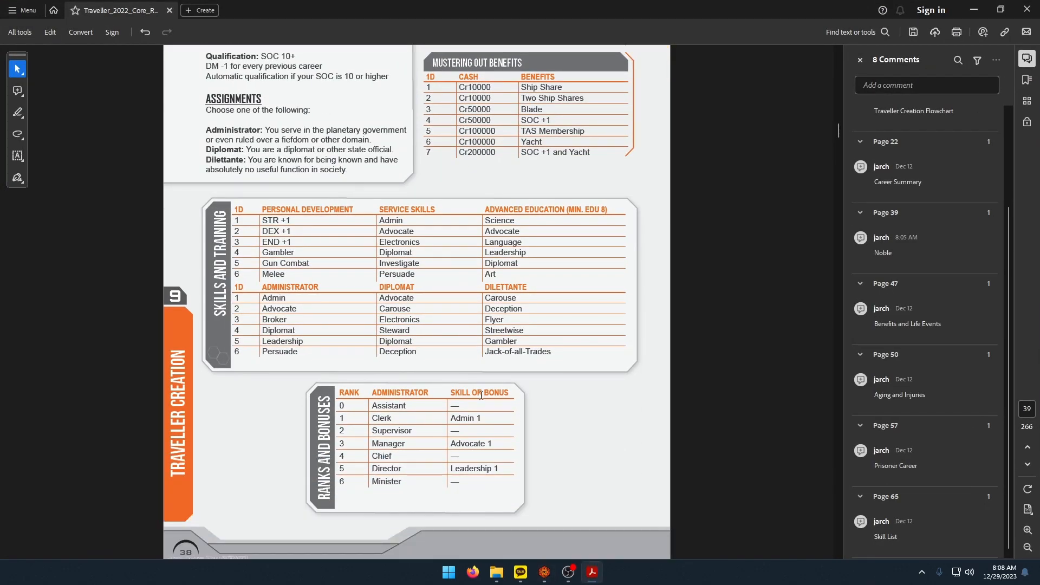
{"action": "scroll", "coordinate": [481, 395], "scroll_direction": "down", "scroll_amount": 5}
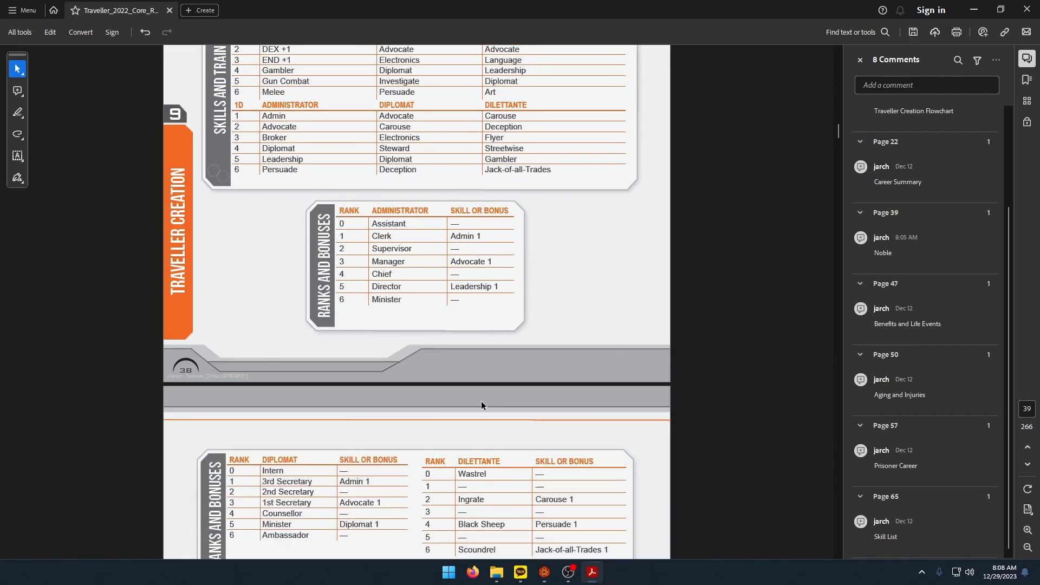
{"action": "scroll", "coordinate": [438, 404], "scroll_direction": "up", "scroll_amount": 3}
{"action": "scroll", "coordinate": [434, 402], "scroll_direction": "up", "scroll_amount": 2}
{"action": "scroll", "coordinate": [428, 415], "scroll_direction": "down", "scroll_amount": 2}
{"action": "scroll", "coordinate": [428, 415], "scroll_direction": "down", "scroll_amount": 3}
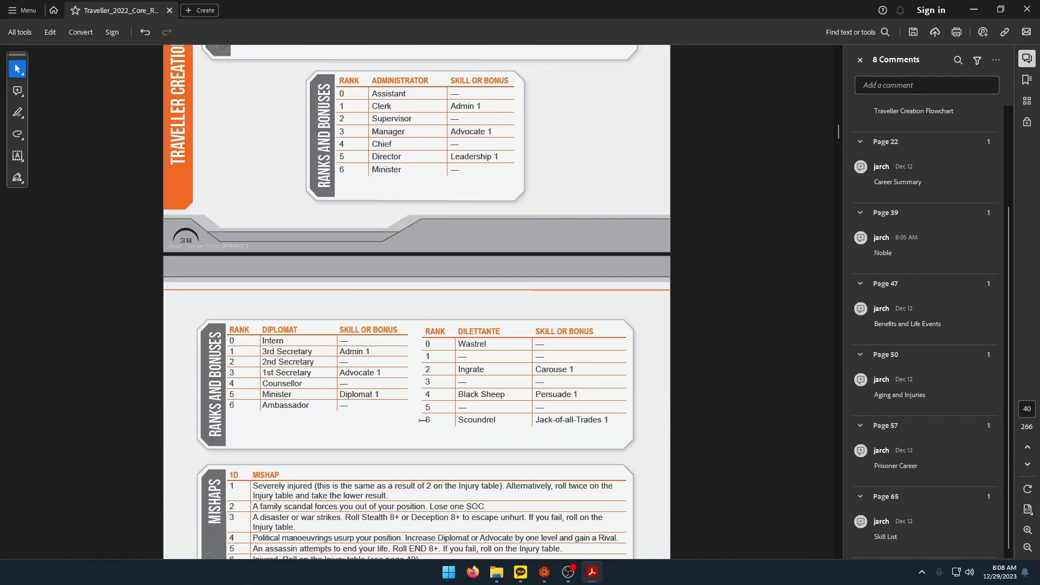
{"action": "scroll", "coordinate": [278, 381], "scroll_direction": "up", "scroll_amount": 5}
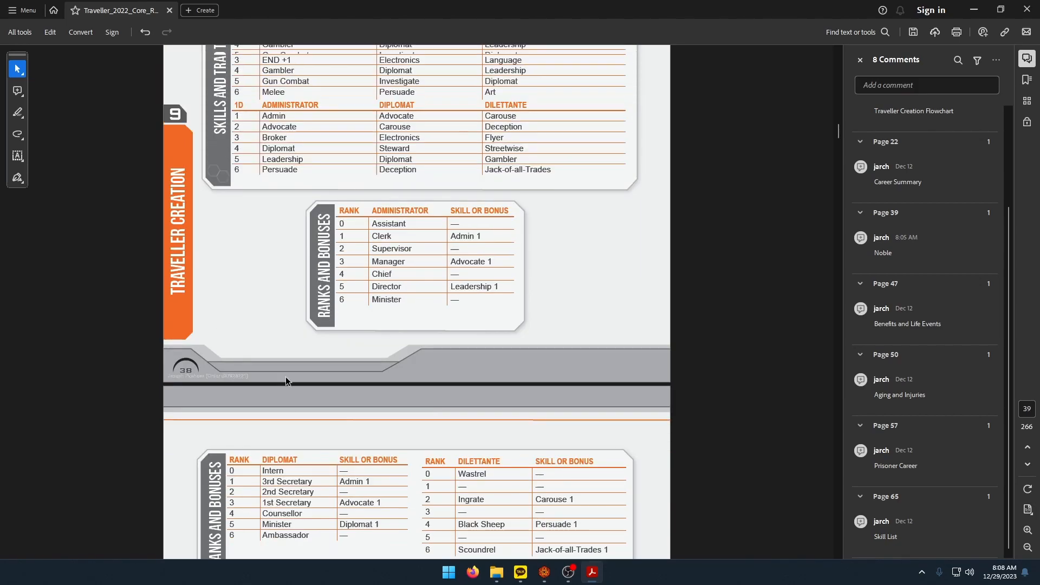
{"action": "scroll", "coordinate": [286, 381], "scroll_direction": "down", "scroll_amount": 3}
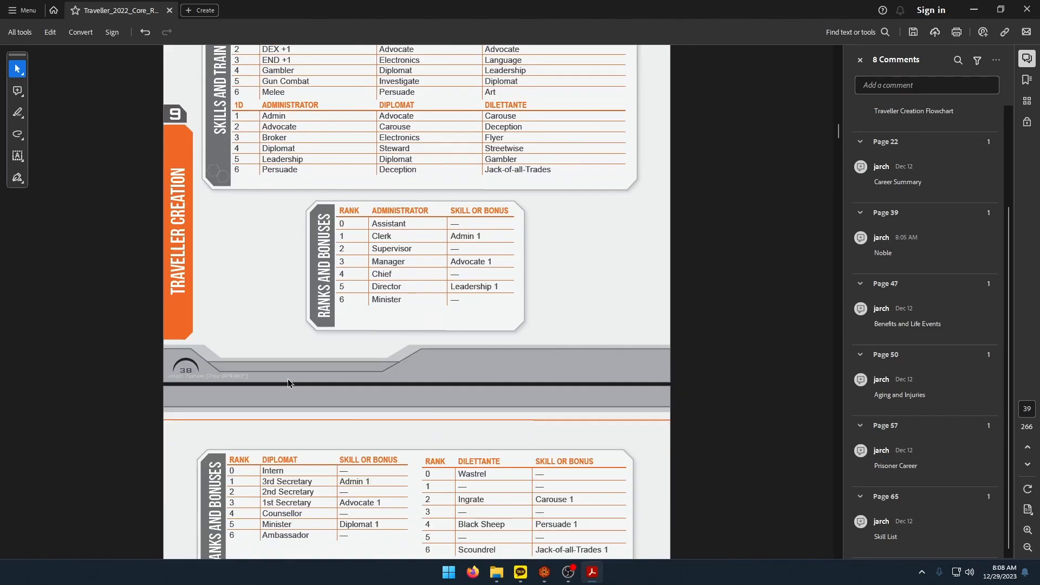
{"action": "scroll", "coordinate": [288, 383], "scroll_direction": "down", "scroll_amount": 2}
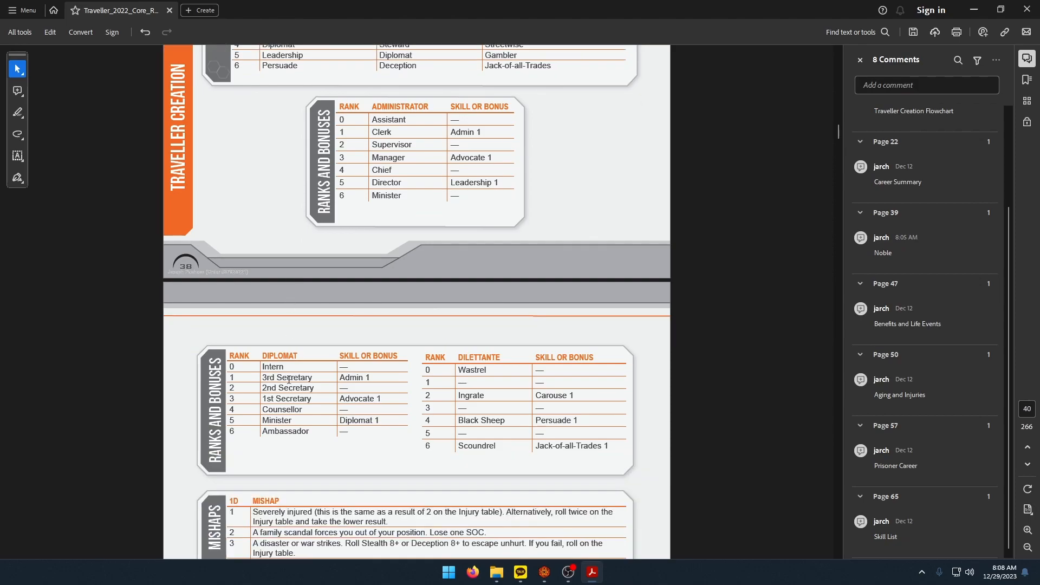
{"action": "left_click_drag", "start_coordinate": [265, 356], "coordinate": [290, 355]}
{"action": "left_click", "coordinate": [276, 369]}
{"action": "scroll", "coordinate": [288, 390], "scroll_direction": "up", "scroll_amount": 3}
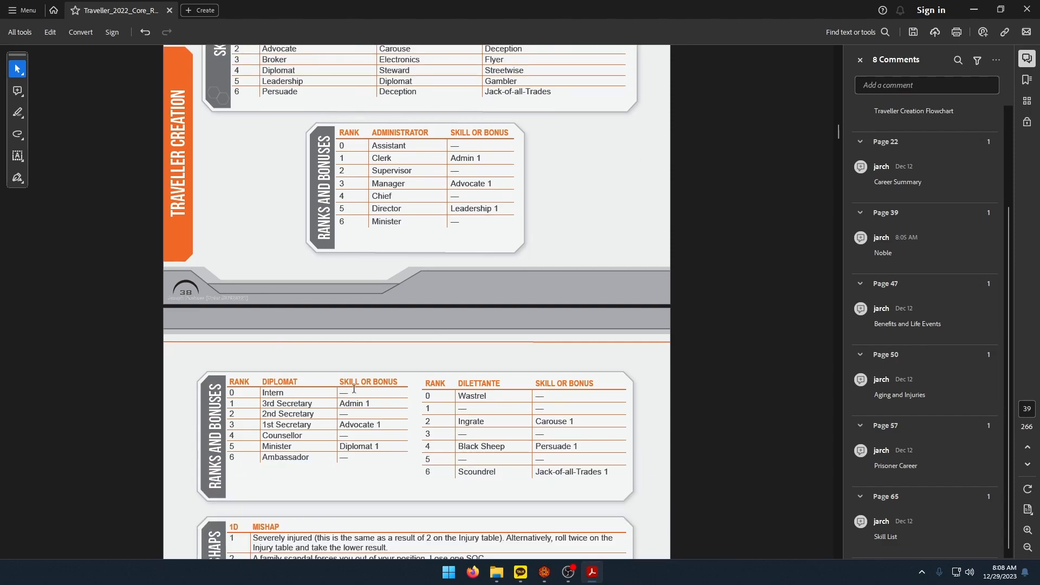
{"action": "scroll", "coordinate": [354, 392], "scroll_direction": "up", "scroll_amount": 6}
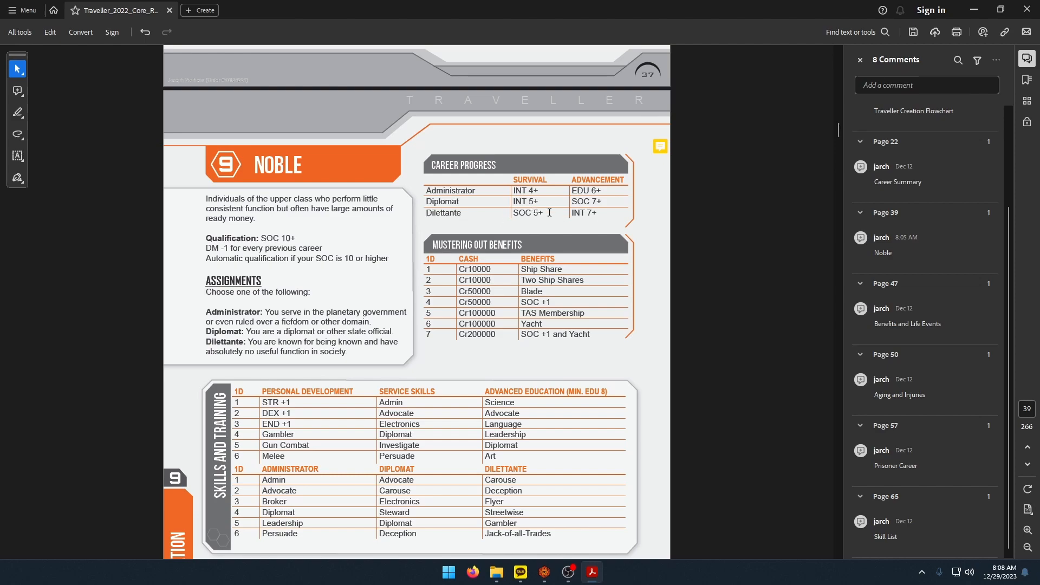
Make a public SOC characteristic roll for the character in Foundry at Average (6+) difficulty with a custom DM of 0.
{"action": "left_click", "coordinate": [547, 580]}
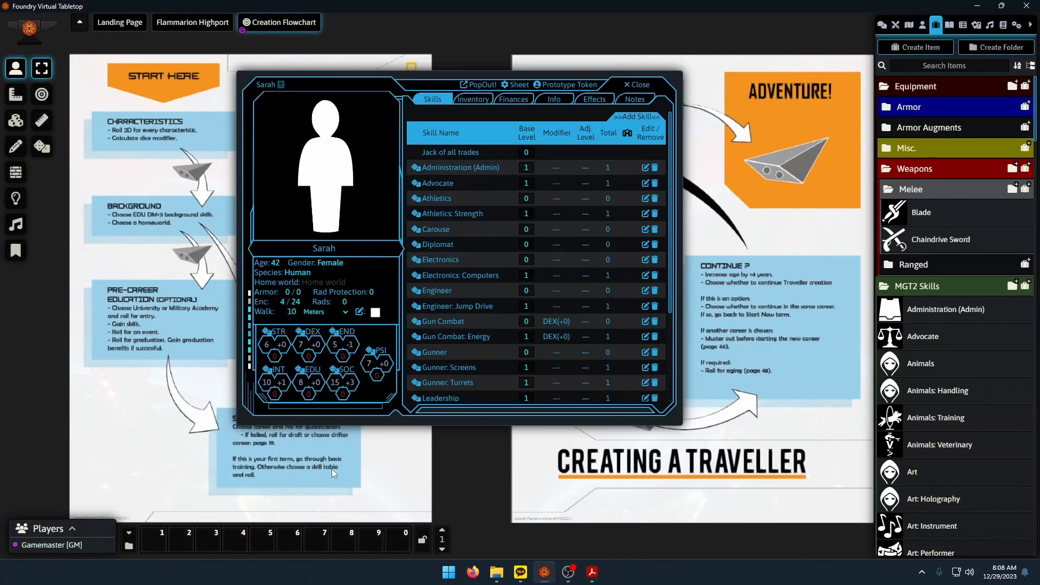
{"action": "left_click", "coordinate": [883, 26]}
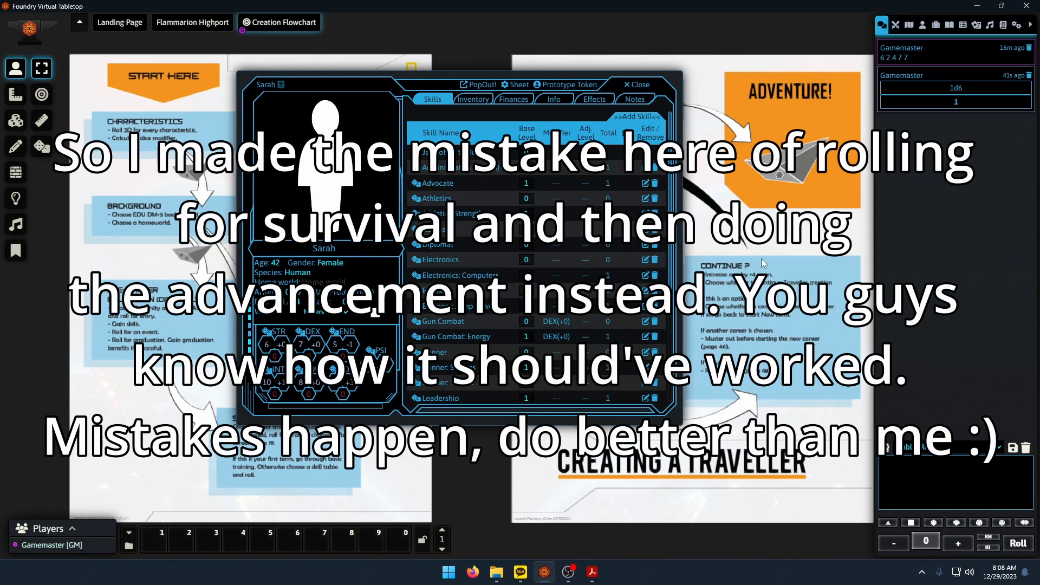
{"action": "left_click", "coordinate": [331, 370]}
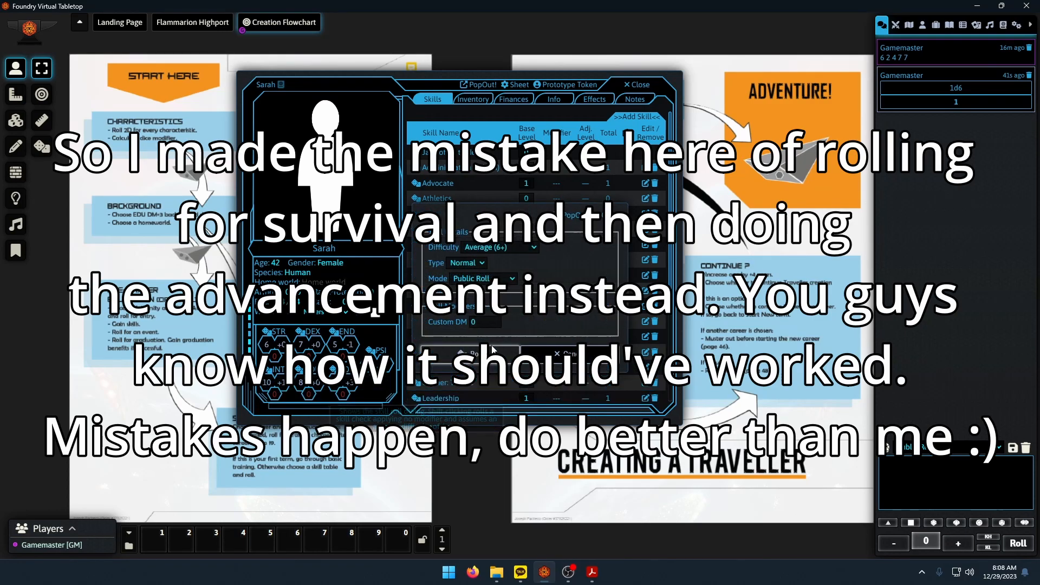
{"action": "left_click", "coordinate": [491, 367]}
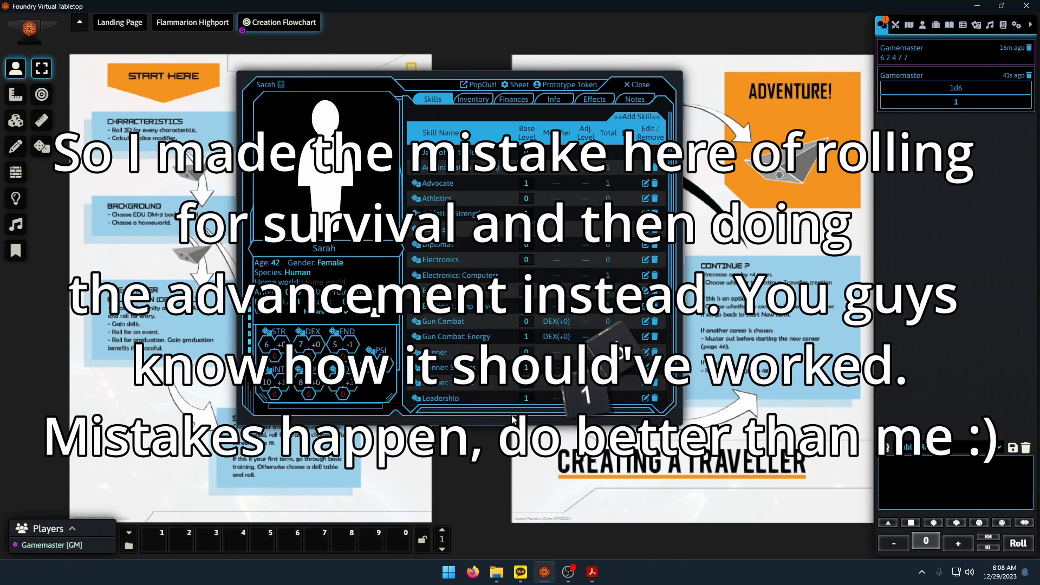
Change the rank in the description's Term 7 Diplomat Noble entry to 1.
{"action": "left_click", "coordinate": [553, 99]}
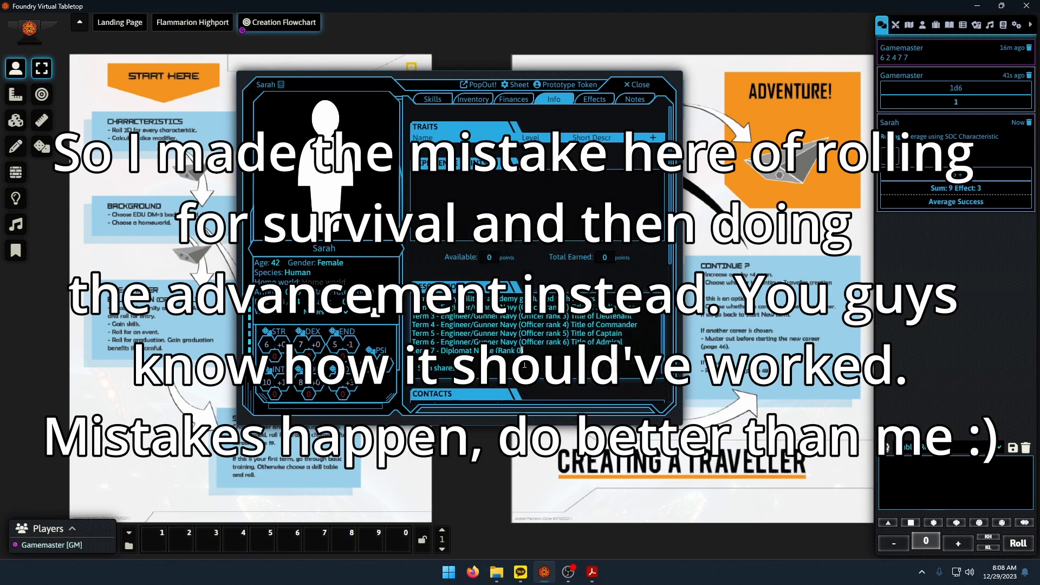
{"action": "key", "text": "Right"}
{"action": "key", "text": "Right"}
{"action": "key", "text": "Right"}
{"action": "key", "text": "Right"}
{"action": "key", "text": "Right"}
{"action": "key", "text": "Right"}
{"action": "key", "text": "Right"}
{"action": "key", "text": "Right"}
{"action": "key", "text": "Right"}
{"action": "key", "text": "Right"}
{"action": "key", "text": "Right"}
{"action": "key", "text": "Right"}
{"action": "key", "text": "Right"}
{"action": "key", "text": "Right"}
{"action": "key", "text": "Right"}
{"action": "key", "text": "Right"}
{"action": "key", "text": "Right"}
{"action": "key", "text": "Right"}
{"action": "key", "text": "Right"}
{"action": "key", "text": "Right"}
{"action": "key", "text": "BackSpace"}
{"action": "type", "text": "1"}
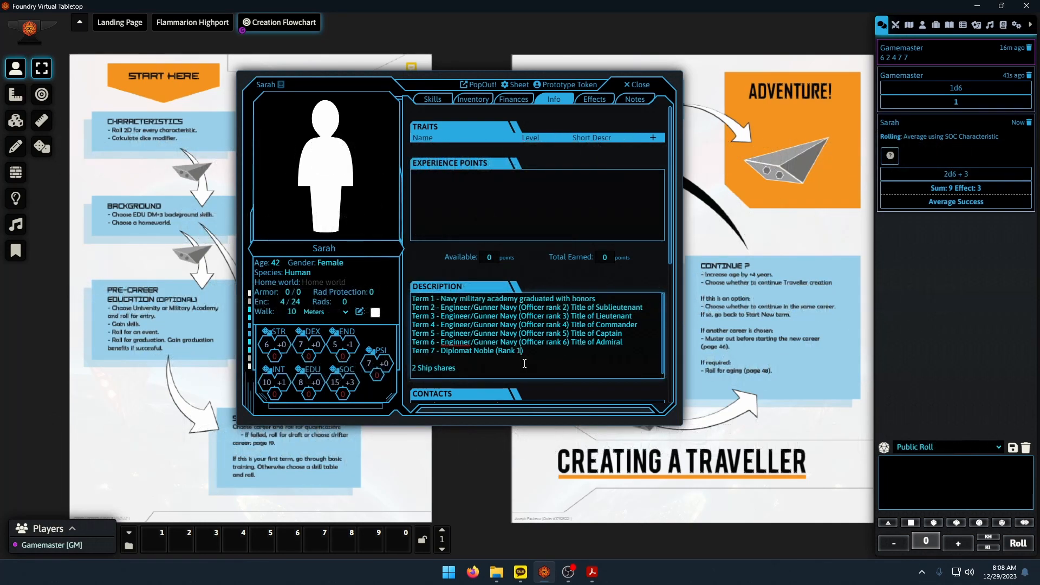
Look up the Diplomat rank 1 title in the rulebook and add "Title of 3rd Secretary" to the description's Term 7 entry.
{"action": "key", "text": "Right"}
{"action": "type", "text": "Title"}
{"action": "left_click", "coordinate": [592, 572]}
{"action": "scroll", "coordinate": [374, 376], "scroll_direction": "down", "scroll_amount": 10}
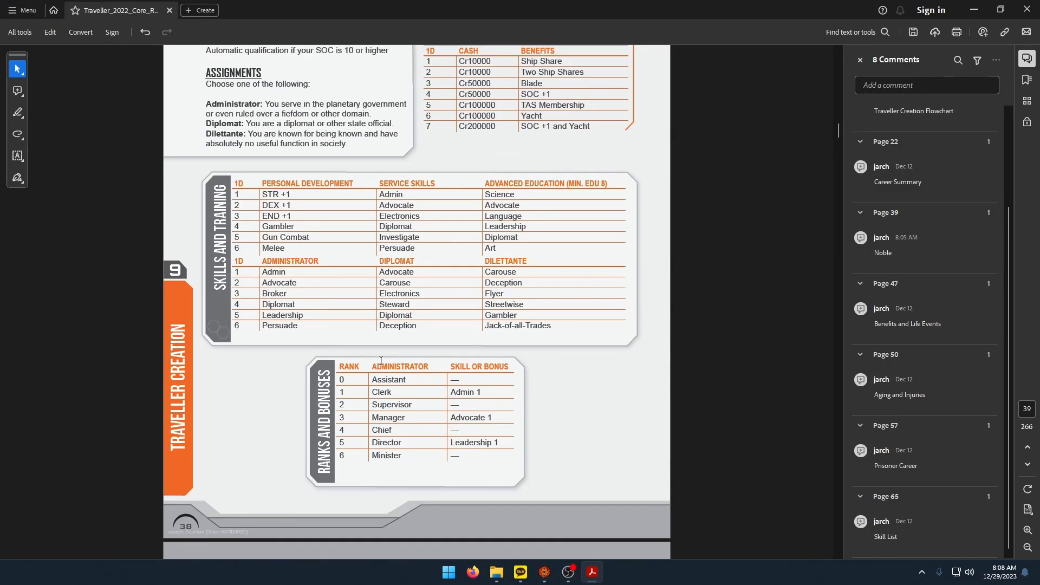
{"action": "scroll", "coordinate": [375, 377], "scroll_direction": "down", "scroll_amount": 2}
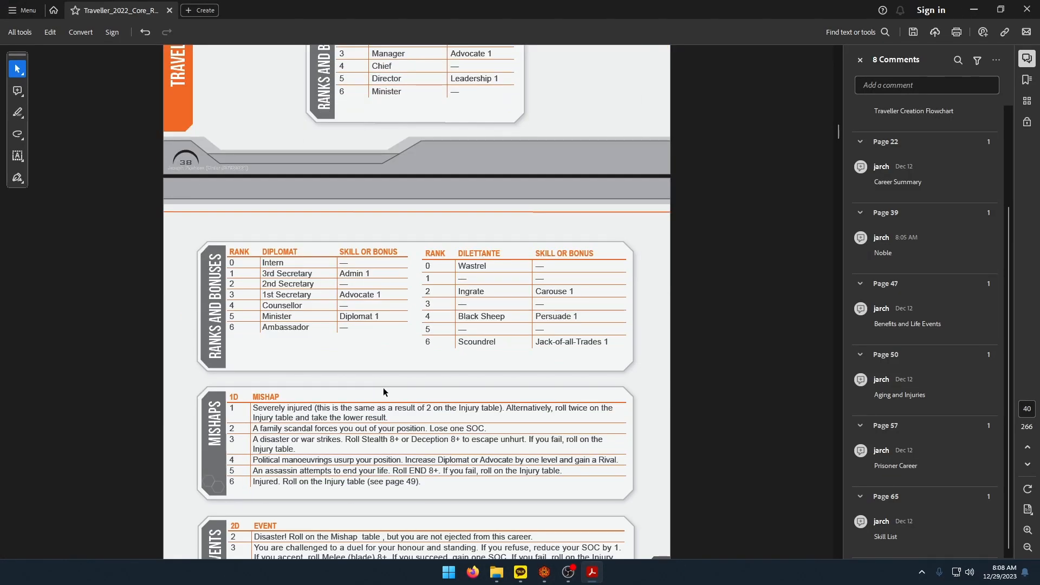
{"action": "triple_click", "coordinate": [299, 278]}
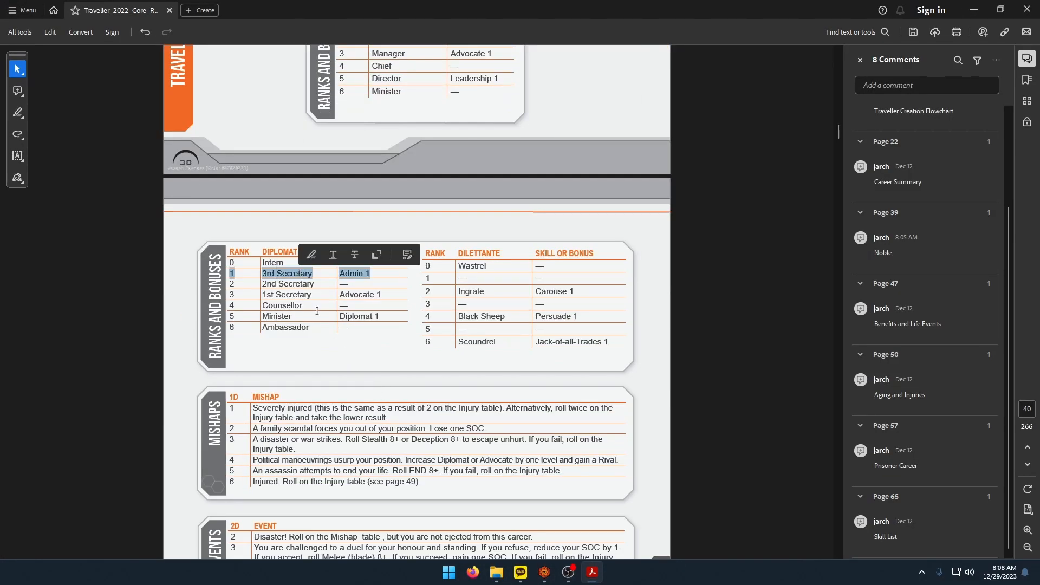
{"action": "left_click", "coordinate": [544, 571]}
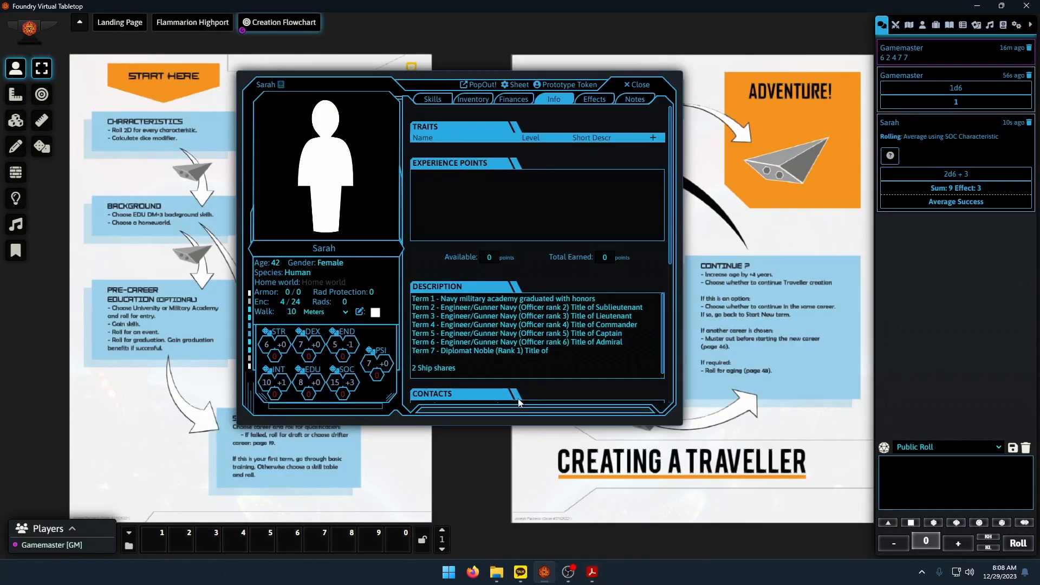
{"action": "left_click", "coordinate": [574, 353]}
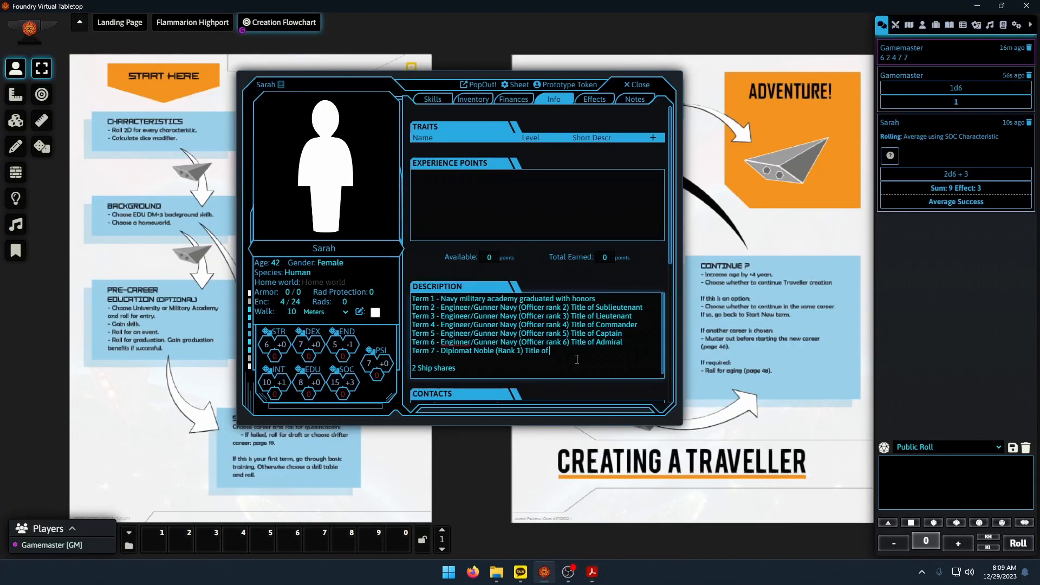
{"action": "type", "text": "3rd Secretary"}
Find the Noble events table in the rulebook and make a public 2d6 roll in Foundry for the Term 7 event.
{"action": "left_click", "coordinate": [432, 99]}
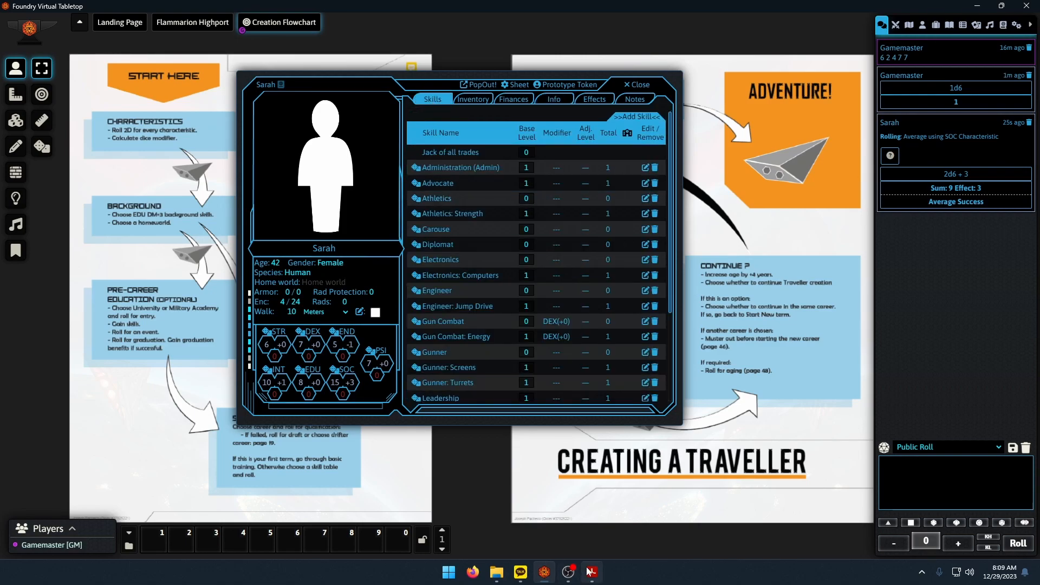
{"action": "mouse_move", "coordinate": [589, 571]}
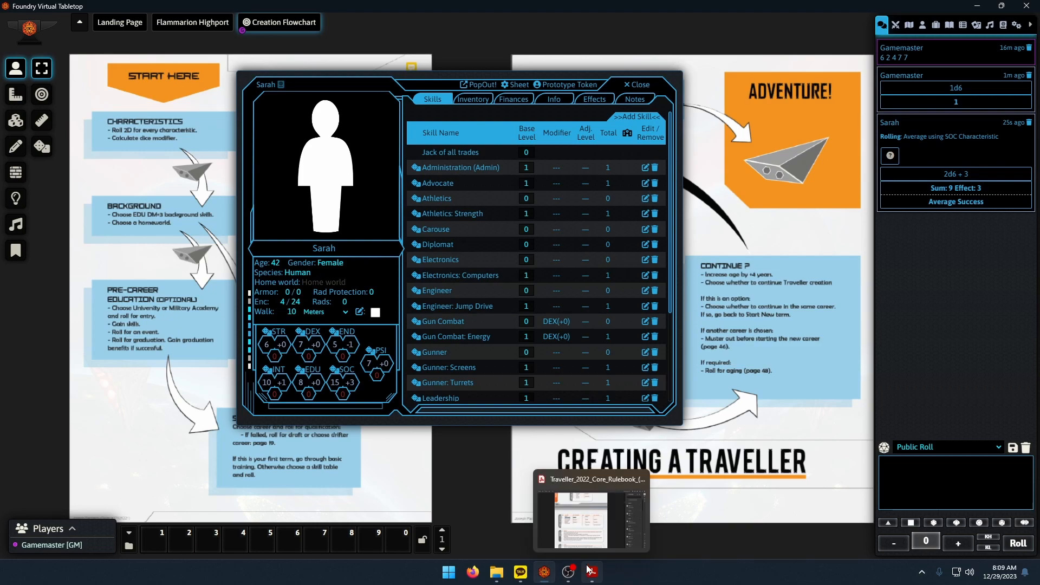
{"action": "scroll", "coordinate": [515, 362], "scroll_direction": "down", "scroll_amount": 3}
{"action": "left_click", "coordinate": [591, 572]}
{"action": "scroll", "coordinate": [513, 362], "scroll_direction": "down", "scroll_amount": 1}
{"action": "scroll", "coordinate": [498, 355], "scroll_direction": "up", "scroll_amount": 2}
{"action": "scroll", "coordinate": [475, 347], "scroll_direction": "down", "scroll_amount": 6}
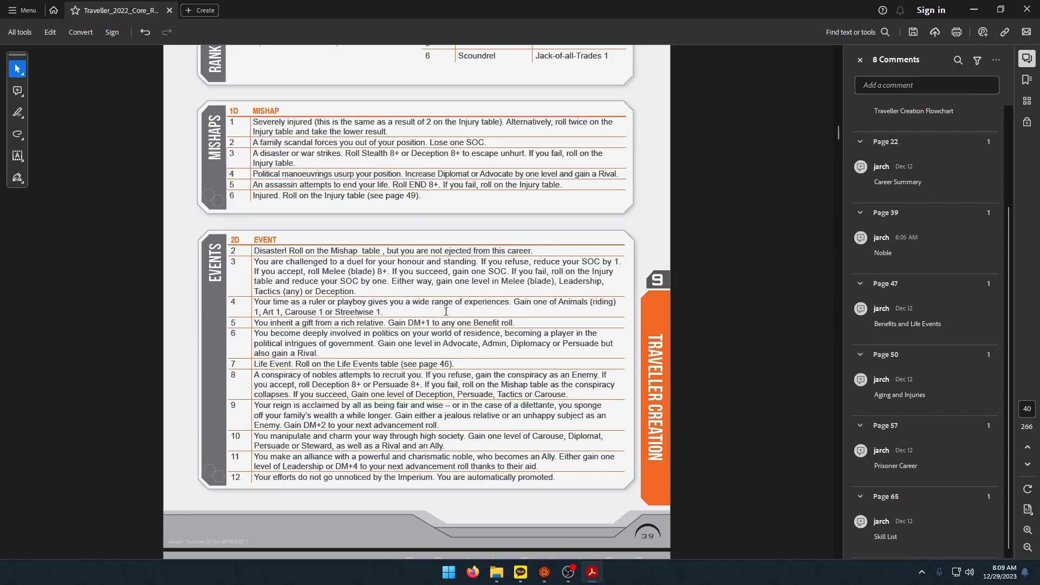
{"action": "left_click", "coordinate": [544, 572]}
{"action": "left_click", "coordinate": [911, 523]}
{"action": "left_click", "coordinate": [1019, 543]}
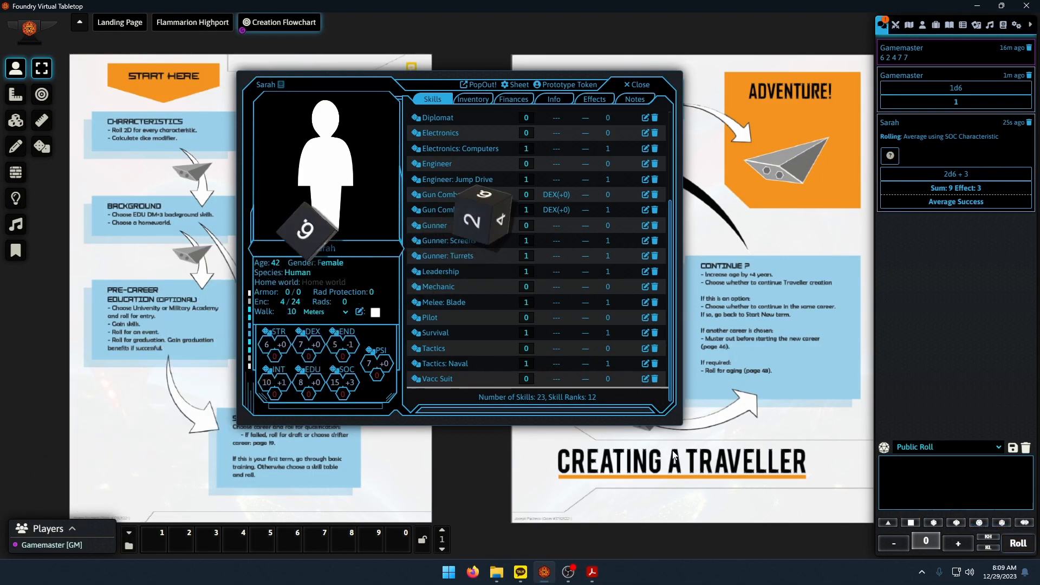
Look up event 8 in the rulebook and add "Gained an enemy conspiracy when acting as a diplomat." to the character's contacts.
{"action": "left_click", "coordinate": [592, 572]}
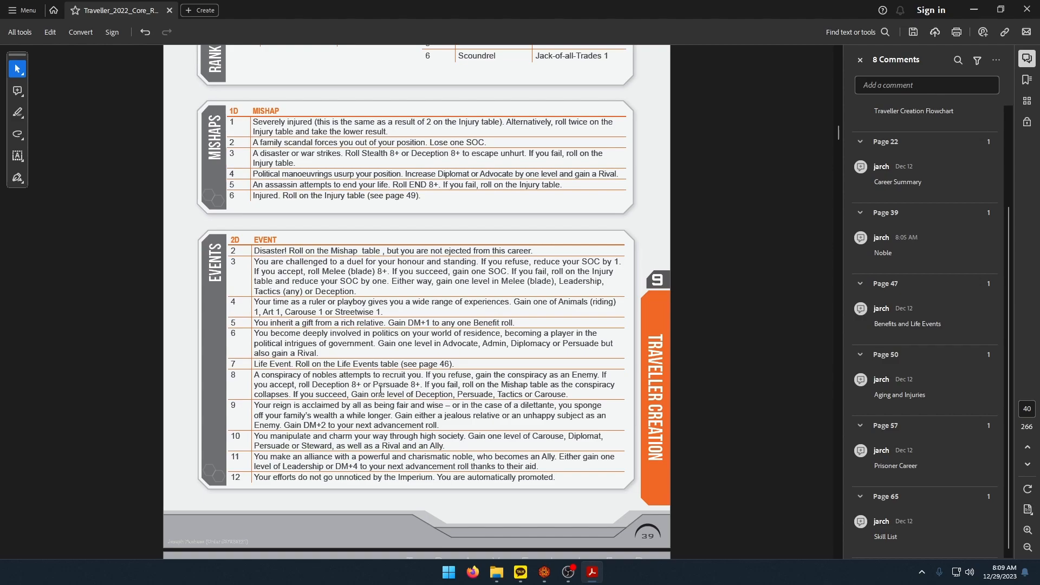
{"action": "key", "text": "alt+Tab"}
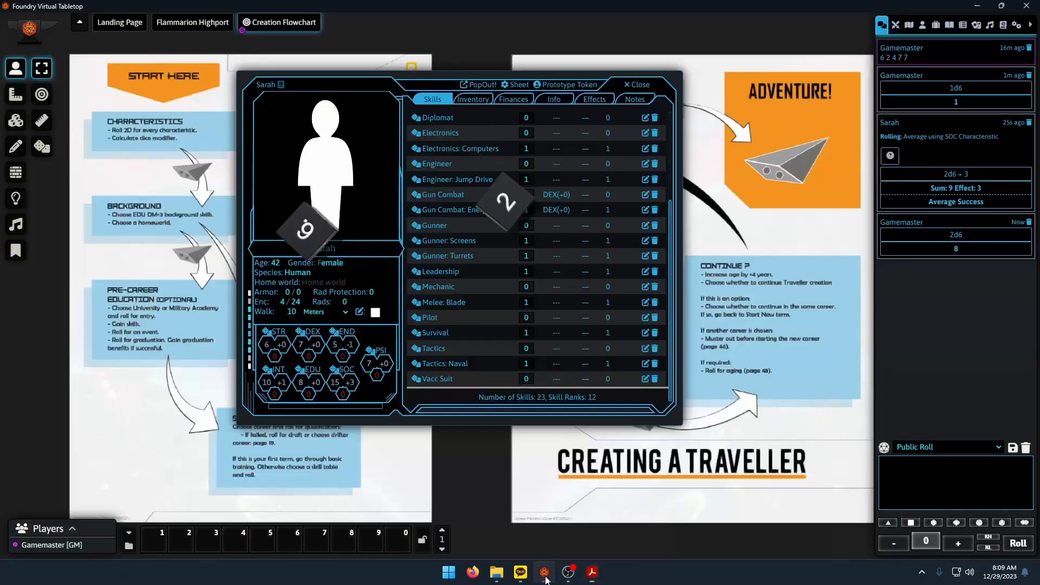
{"action": "left_click", "coordinate": [554, 100]}
{"action": "scroll", "coordinate": [554, 165], "scroll_direction": "down", "scroll_amount": 5}
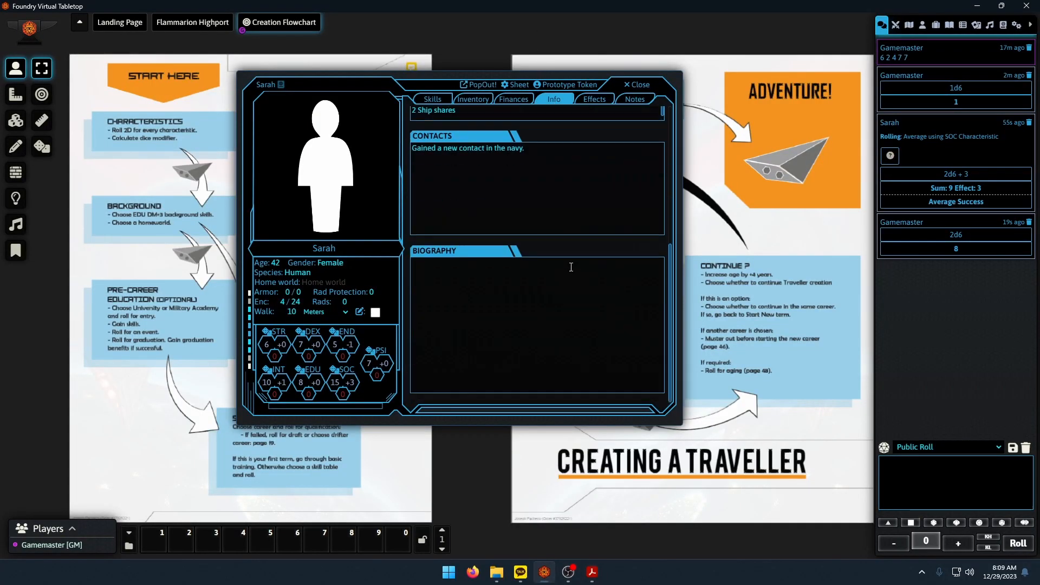
{"action": "left_click", "coordinate": [548, 161]}
{"action": "type", "text": "Gained a"}
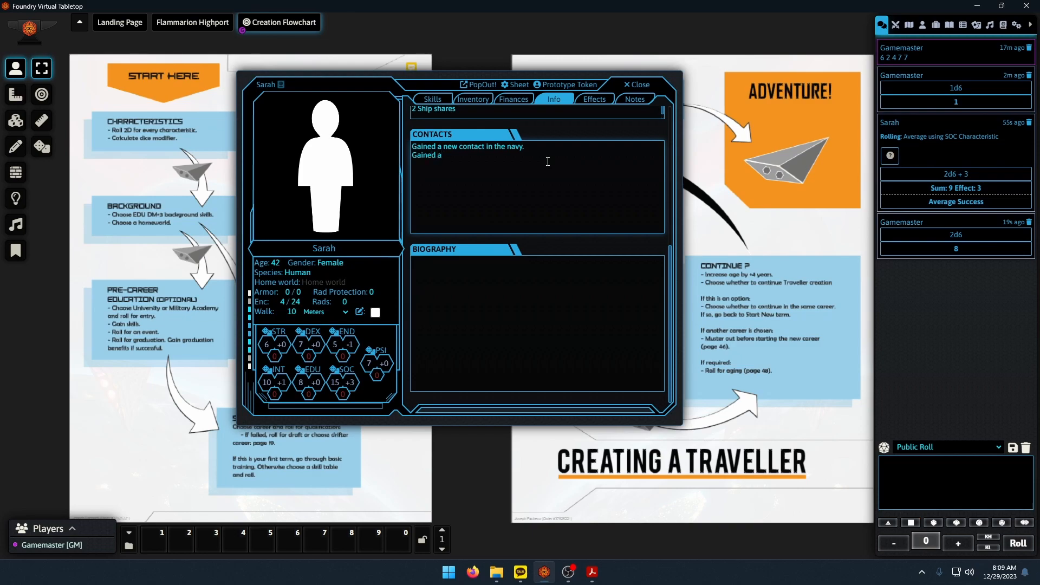
{"action": "type", "text": "n enemy conspiracy when acting as a diplomat."}
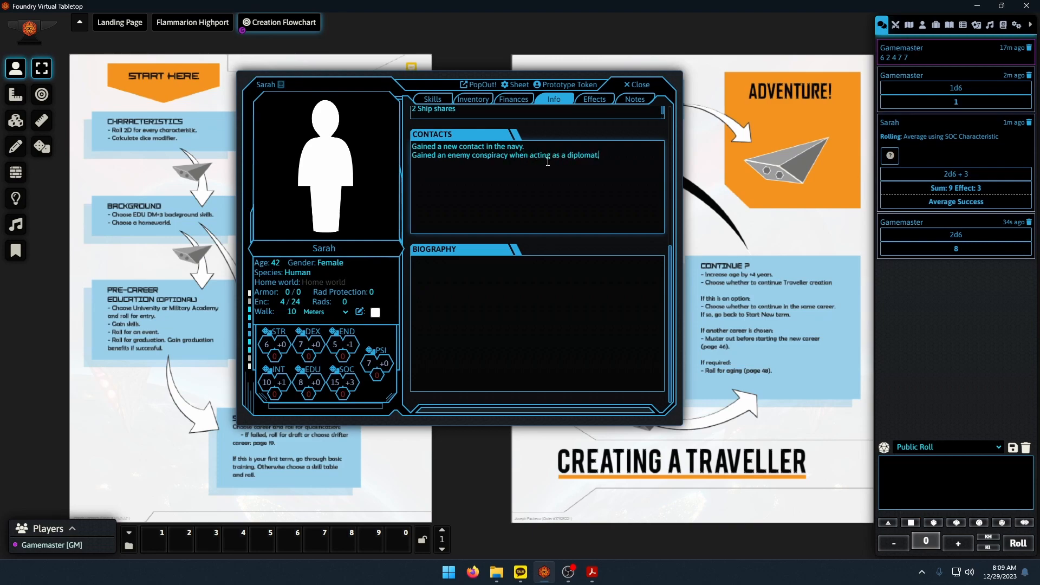
Review the Noble career progress table in the rulebook and set the character's age to 46.
{"action": "left_click", "coordinate": [593, 574]}
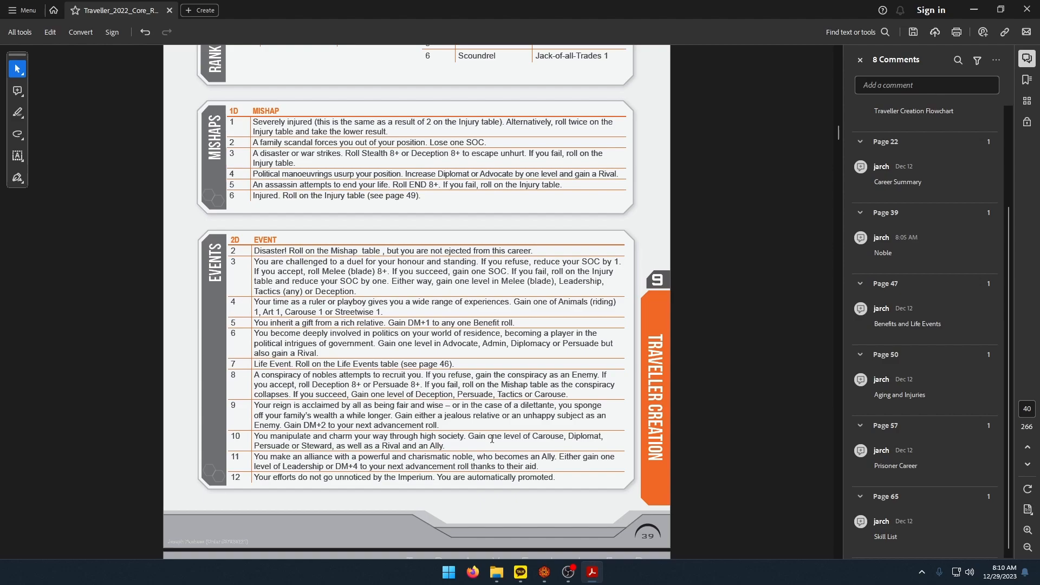
{"action": "scroll", "coordinate": [492, 439], "scroll_direction": "up", "scroll_amount": 5}
{"action": "left_click", "coordinate": [521, 381]}
{"action": "scroll", "coordinate": [488, 379], "scroll_direction": "up", "scroll_amount": 14}
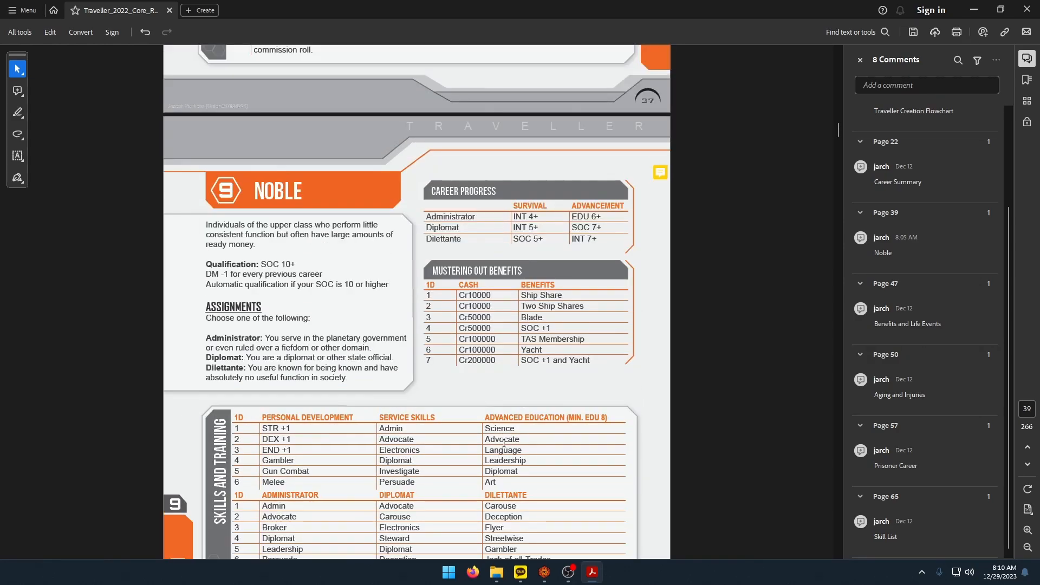
{"action": "left_click", "coordinate": [544, 572]}
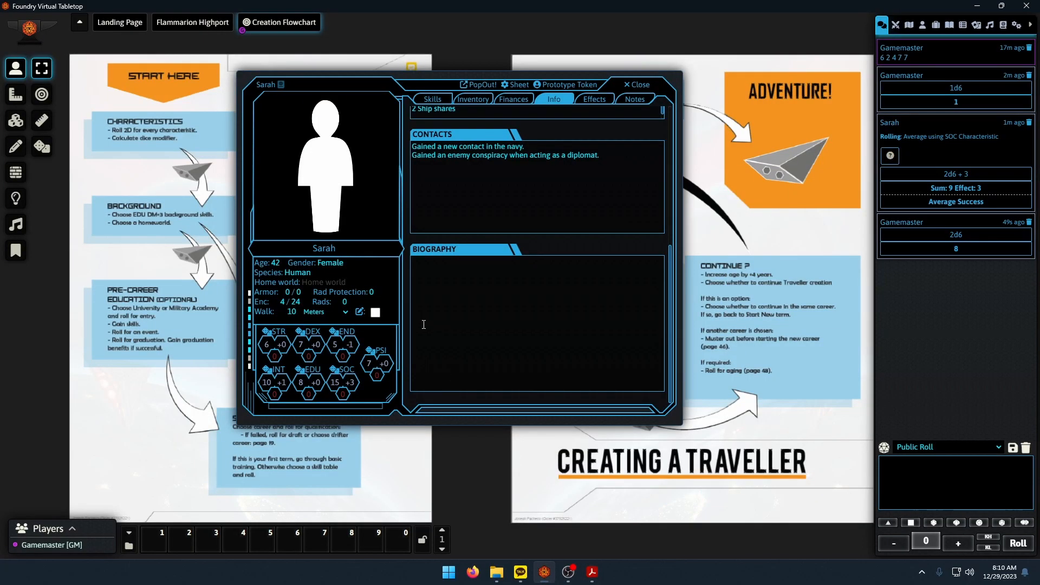
{"action": "double_click", "coordinate": [275, 262]}
{"action": "type", "text": "46"}
Check the completed terms in the character's description and make a public 2d6 roll with a modifier of -7 for aging.
{"action": "left_click", "coordinate": [473, 99]}
{"action": "left_click", "coordinate": [521, 105]}
{"action": "left_click", "coordinate": [479, 99]}
{"action": "left_click", "coordinate": [497, 101]}
{"action": "left_click", "coordinate": [553, 99]}
{"action": "scroll", "coordinate": [516, 269], "scroll_direction": "down", "scroll_amount": 5}
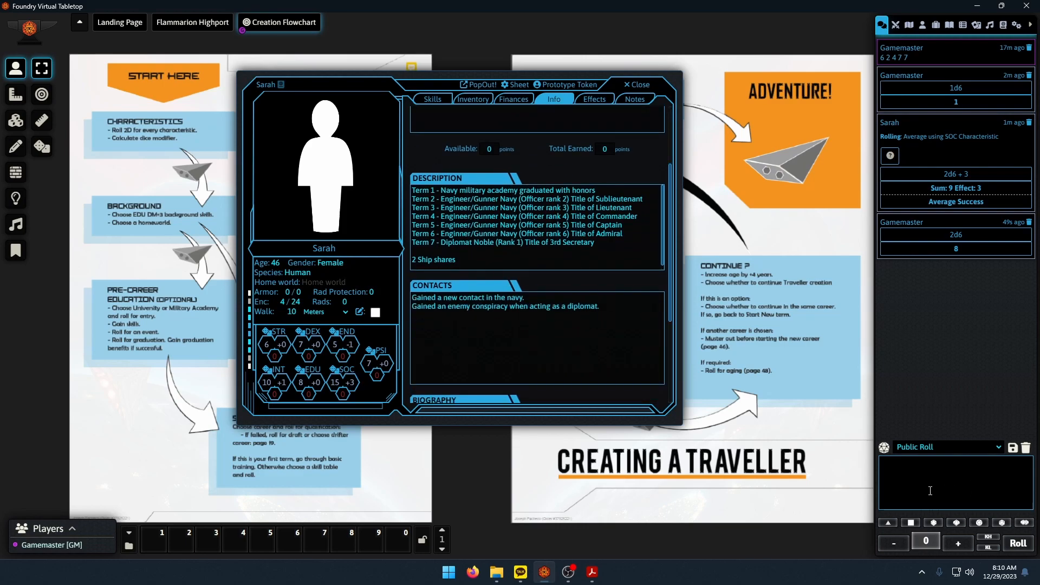
{"action": "left_click", "coordinate": [911, 523]}
{"action": "left_click", "coordinate": [910, 523]}
{"action": "left_click", "coordinate": [894, 543]}
{"action": "left_click", "coordinate": [894, 543]}
{"action": "left_click", "coordinate": [894, 543]}
{"action": "left_click", "coordinate": [894, 543]}
{"action": "left_click", "coordinate": [894, 544]}
{"action": "left_click", "coordinate": [894, 543]}
{"action": "left_click", "coordinate": [894, 544]}
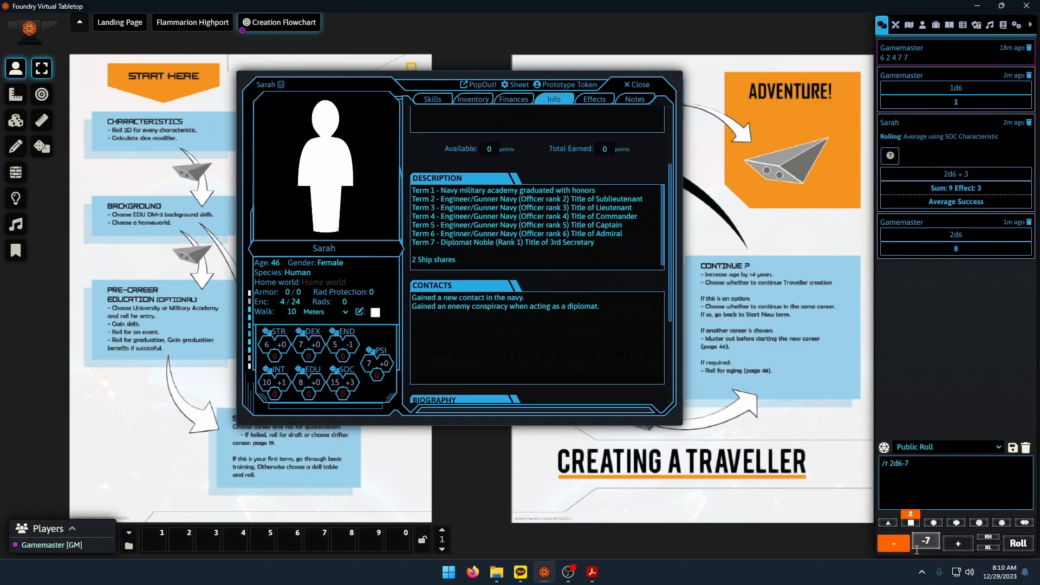
{"action": "left_click", "coordinate": [1018, 543]}
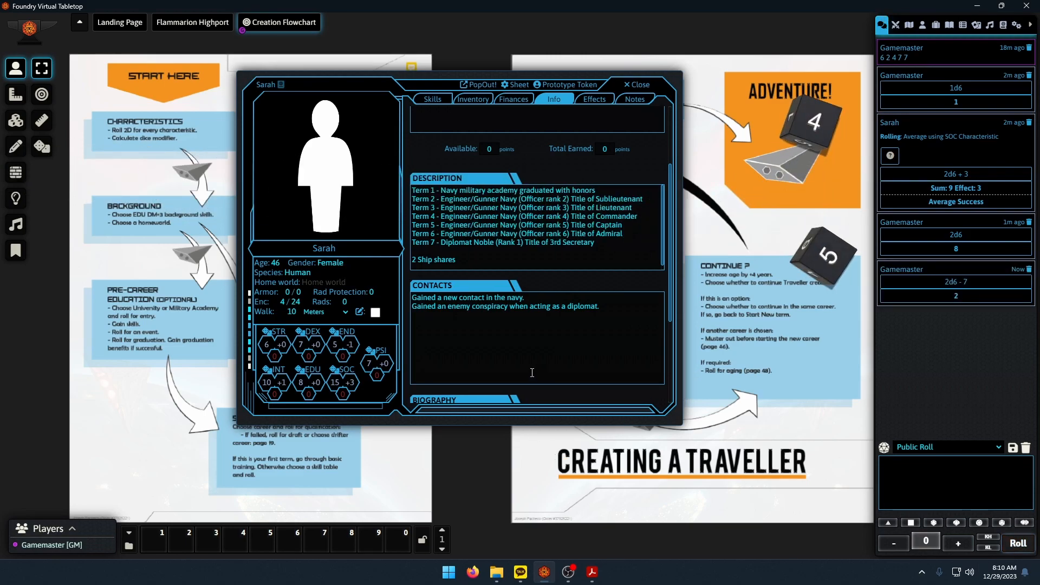
Add the line "Term 8 - Diplomat Noble (Rank ) Title of" below the Term 7 entry in the description, leaving the rank blank.
{"action": "left_click", "coordinate": [610, 245]}
{"action": "key", "text": "Return"}
{"action": "type", "text": "Term 8 - Diplomat Noble (ranm"}
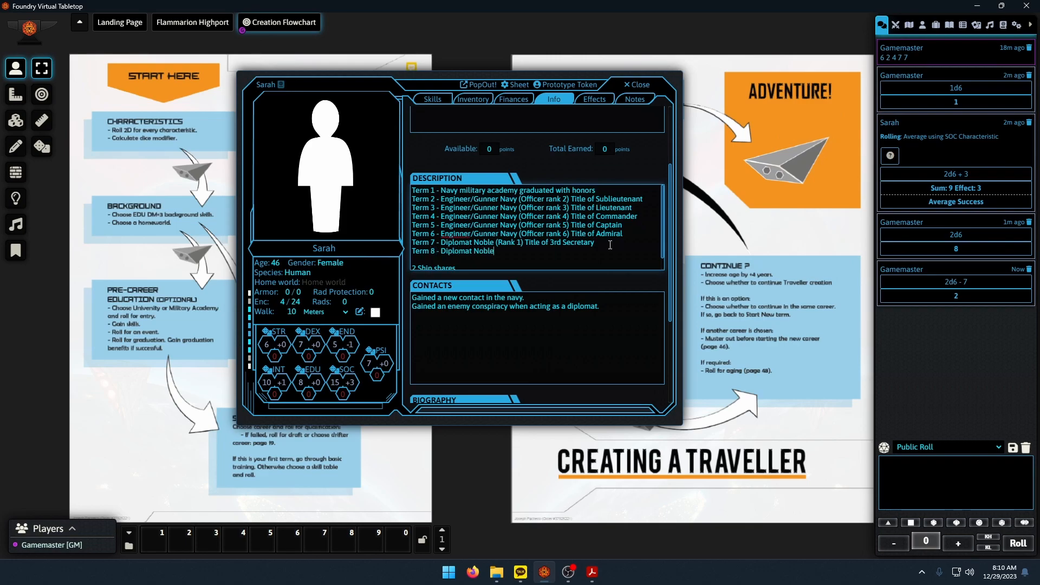
{"action": "key", "text": "BackSpace"}
{"action": "key", "text": "BackSpace"}
{"action": "key", "text": "BackSpace"}
{"action": "key", "text": "BackSpace"}
{"action": "type", "text": "Rank ) Title of"}
Consult the Noble skills and training tables in the rulebook and make a public 1d6 roll in Foundry for the Term 8 skill.
{"action": "left_click", "coordinate": [591, 573]}
{"action": "scroll", "coordinate": [469, 401], "scroll_direction": "down", "scroll_amount": 2}
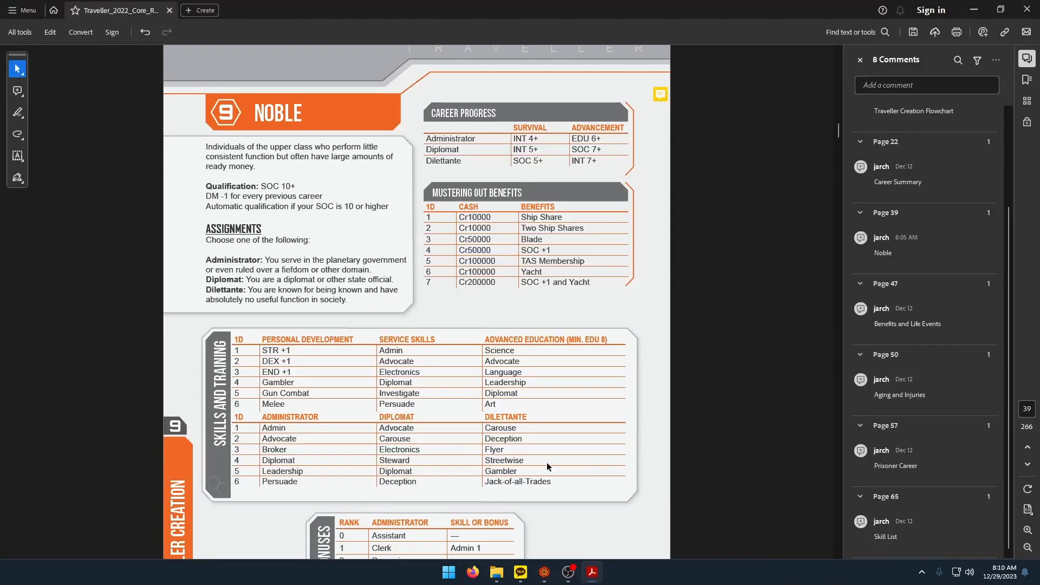
{"action": "left_click", "coordinate": [545, 581]}
{"action": "left_click", "coordinate": [545, 580]}
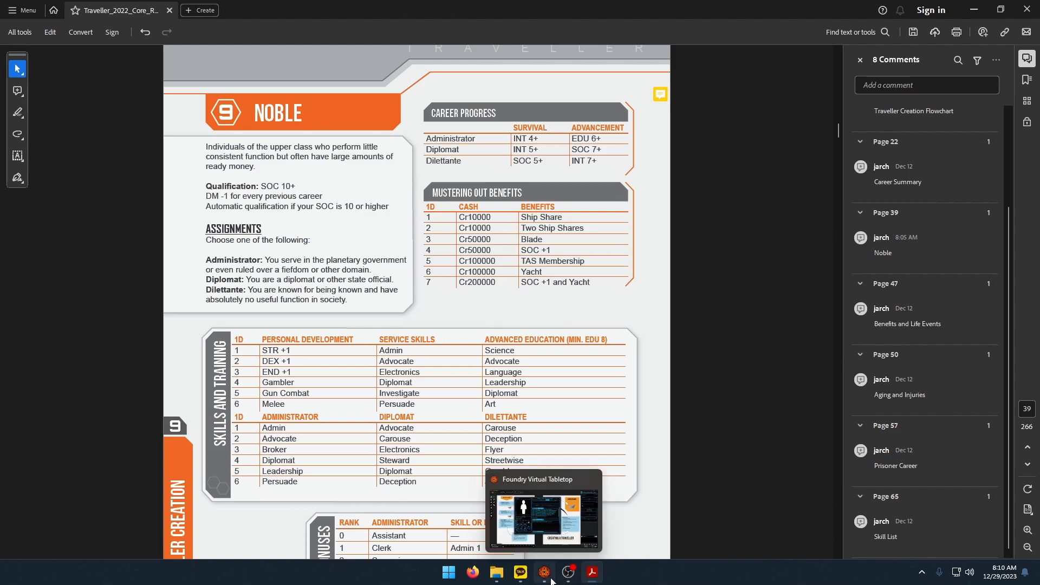
{"action": "left_click", "coordinate": [544, 579]}
{"action": "left_click", "coordinate": [1018, 543]}
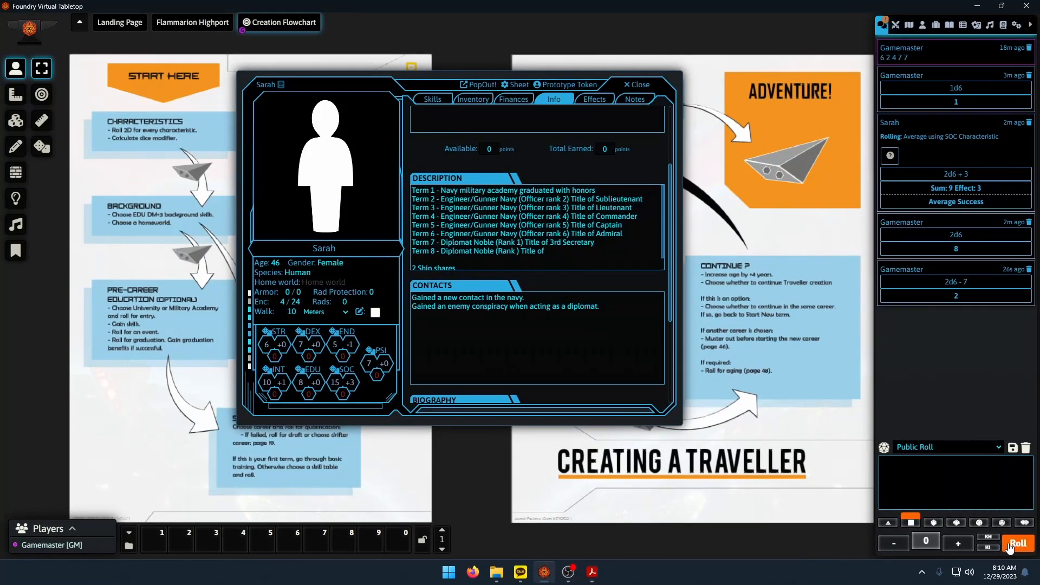
Match the roll to the Diplomat skill table, add the Steward skill from the items list to the character and set its base level to 1.
{"action": "left_click", "coordinate": [592, 572]}
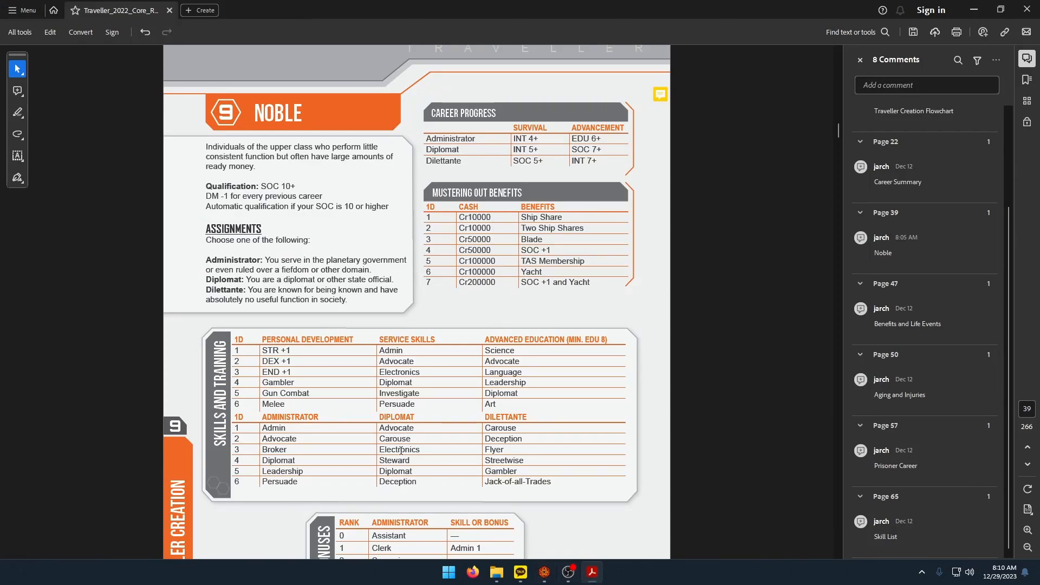
{"action": "left_click", "coordinate": [545, 572]}
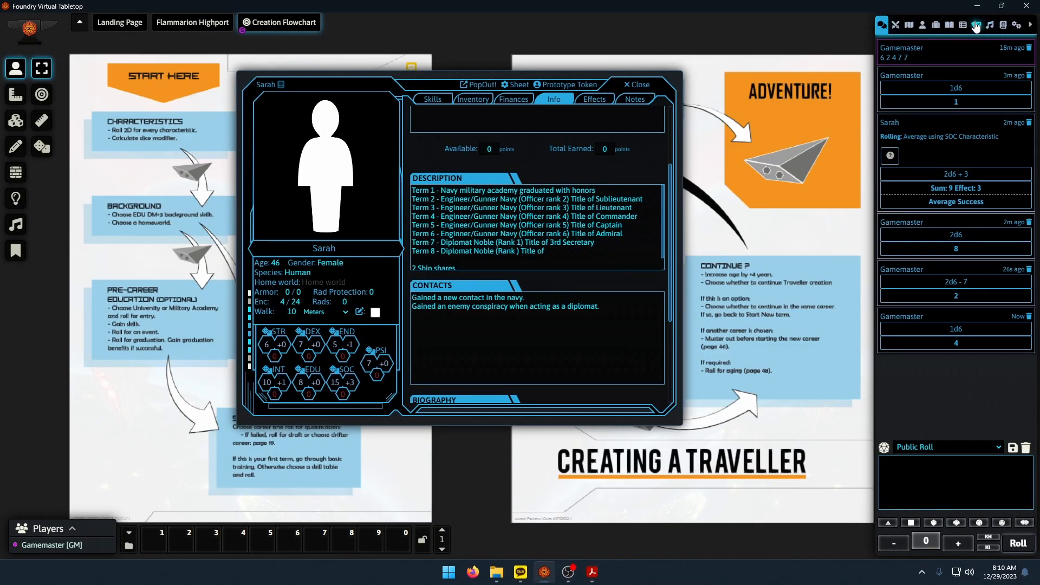
{"action": "left_click", "coordinate": [923, 24]}
{"action": "left_click", "coordinate": [936, 24]}
{"action": "scroll", "coordinate": [935, 274], "scroll_direction": "down", "scroll_amount": 15}
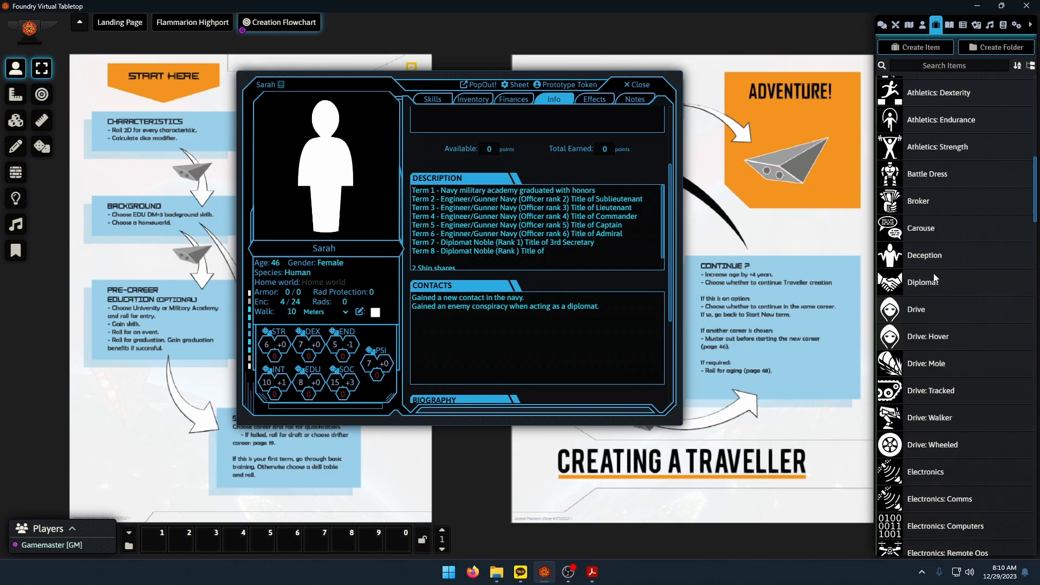
{"action": "scroll", "coordinate": [935, 275], "scroll_direction": "down", "scroll_amount": 20}
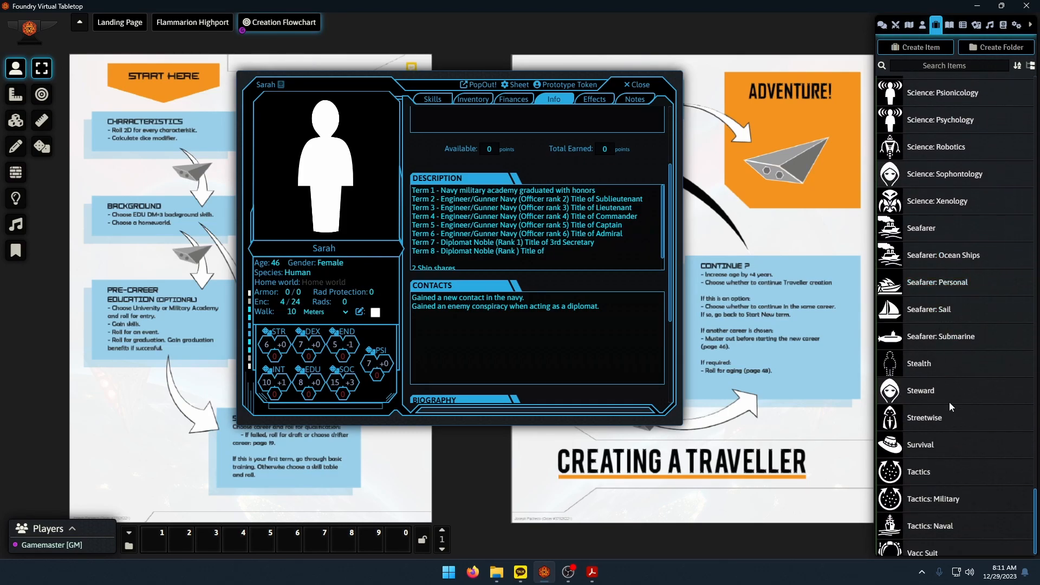
{"action": "left_click", "coordinate": [432, 100]}
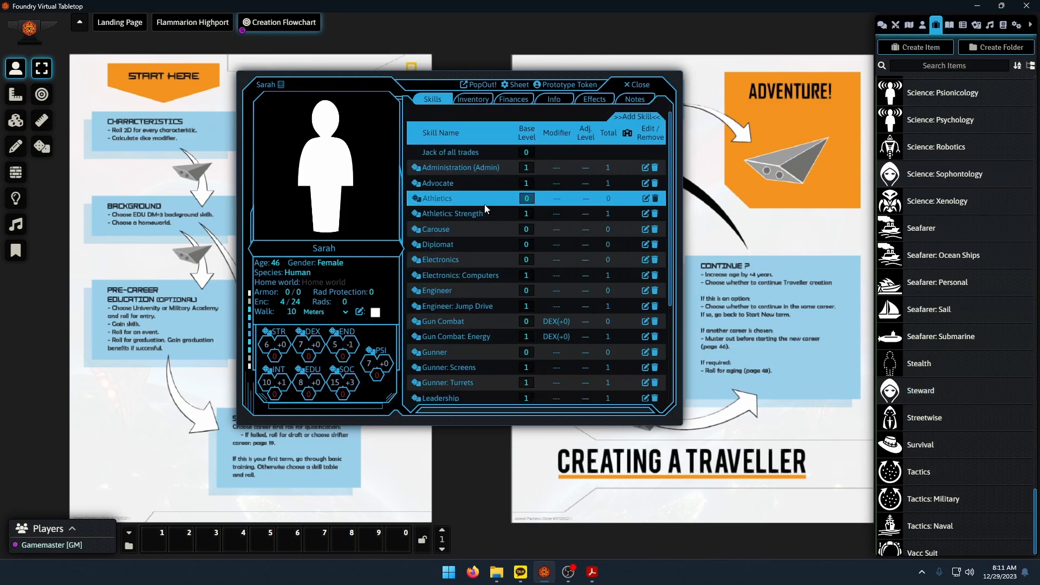
{"action": "scroll", "coordinate": [511, 252], "scroll_direction": "down", "scroll_amount": 2}
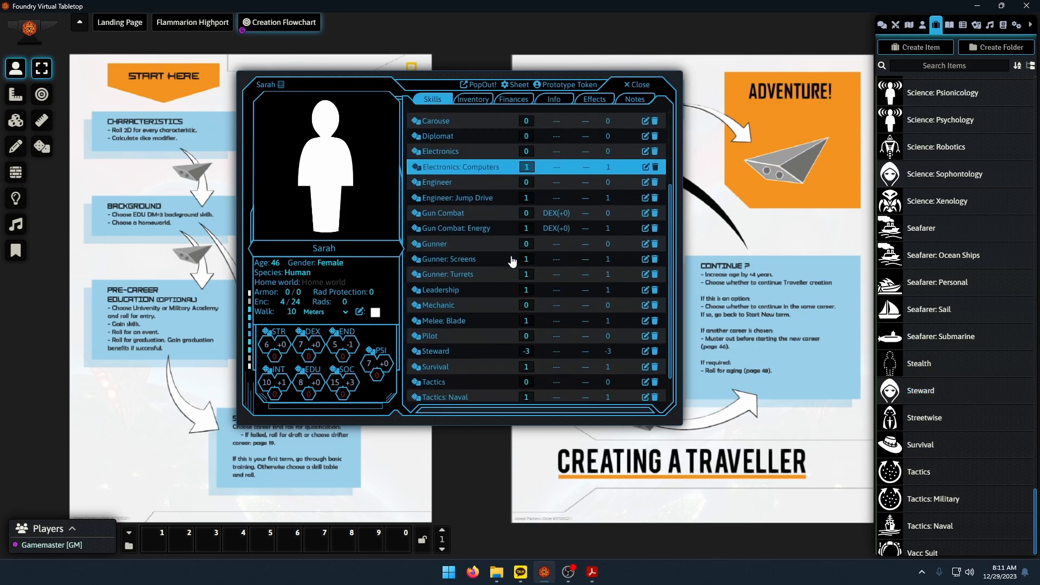
{"action": "type", "text": "1"}
{"action": "key", "text": "Return"}
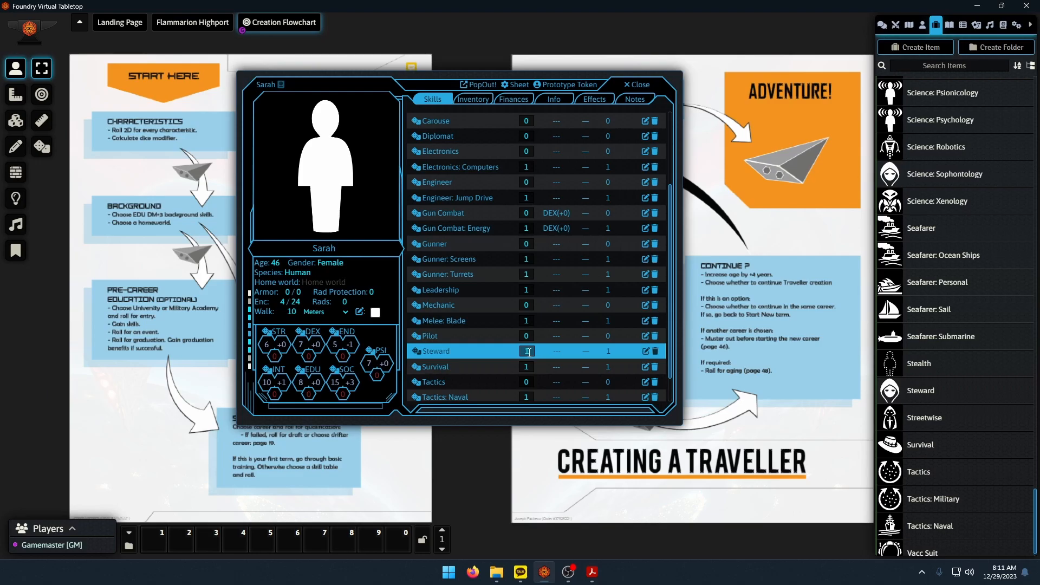
Check the Diplomat survival requirement and make a public INT characteristic roll at Average (6+) difficulty with a custom DM of 0.
{"action": "left_click", "coordinate": [592, 573]}
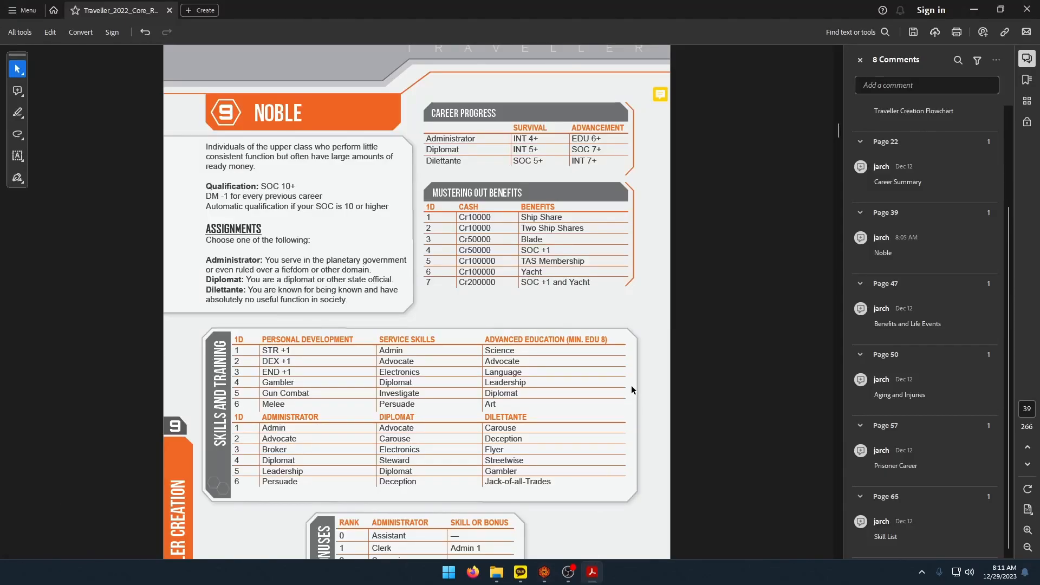
{"action": "left_click", "coordinate": [539, 578]}
{"action": "left_click", "coordinate": [264, 371]}
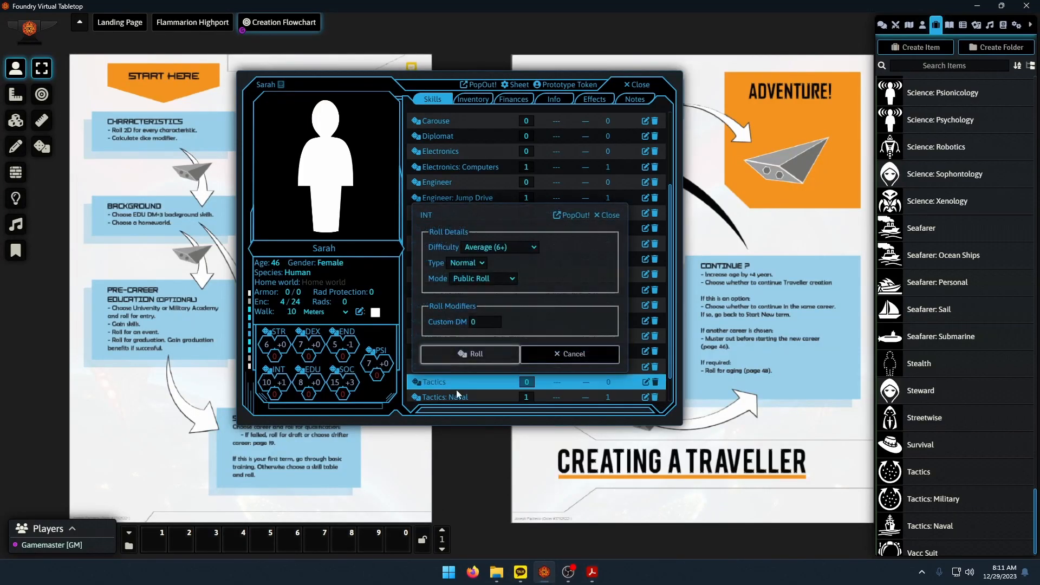
{"action": "left_click", "coordinate": [476, 355]}
{"action": "left_click", "coordinate": [882, 25]}
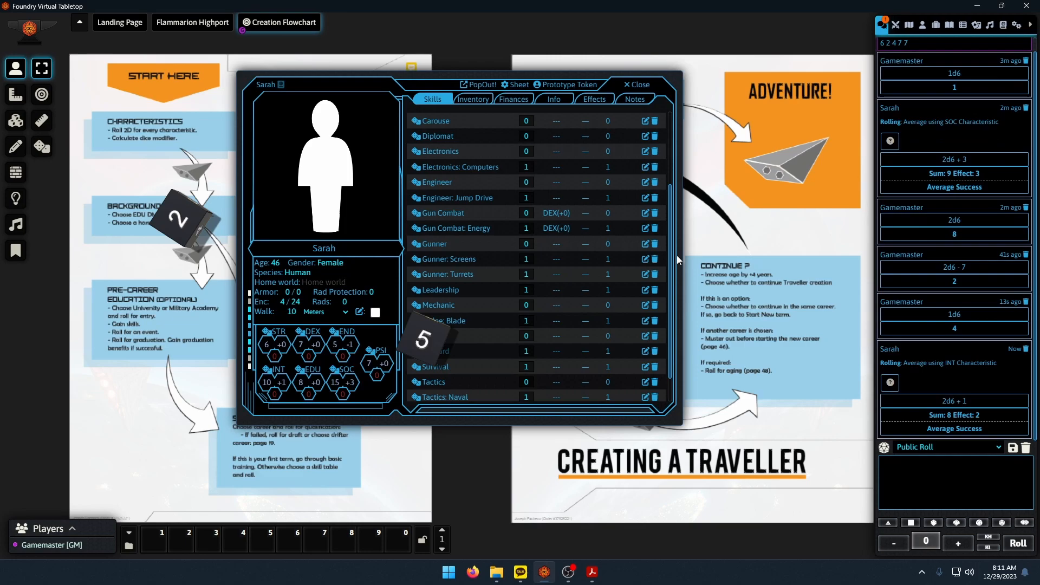
Return briefly to the Noble career pages in the rulebook and make a public 2d6 roll in Foundry for Term 8.
{"action": "left_click", "coordinate": [596, 570]}
{"action": "scroll", "coordinate": [542, 456], "scroll_direction": "down", "scroll_amount": 5}
{"action": "left_click", "coordinate": [548, 577]}
{"action": "left_click", "coordinate": [911, 524]}
{"action": "left_click", "coordinate": [912, 524]}
{"action": "left_click", "coordinate": [1021, 544]}
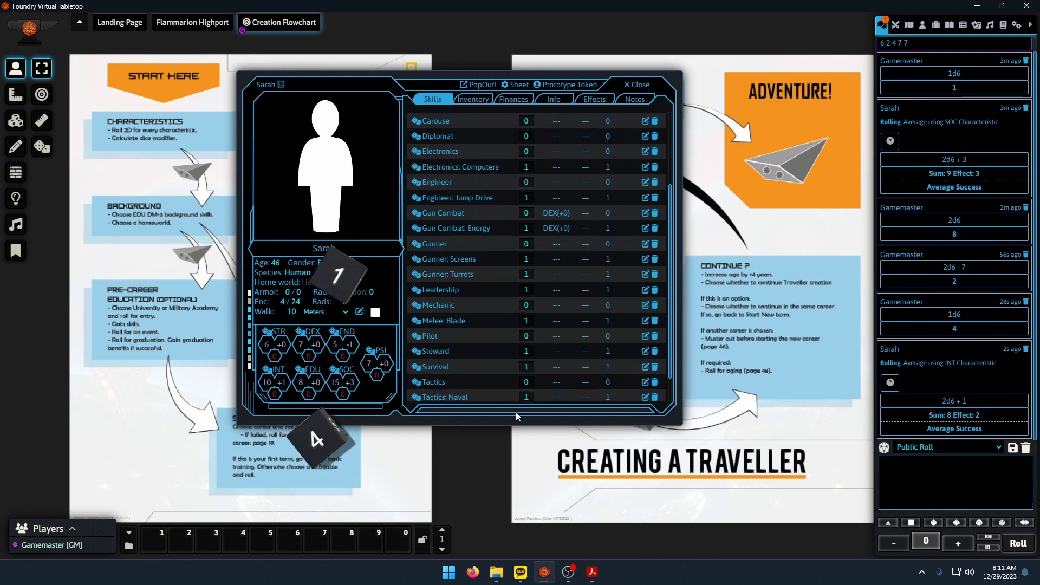
Look up the rolled Noble event in the rulebook and add "Gained a +1 to 1 benefit roll" to the Term 8 line of the character's description.
{"action": "left_click", "coordinate": [588, 570]}
{"action": "scroll", "coordinate": [454, 436], "scroll_direction": "down", "scroll_amount": 9}
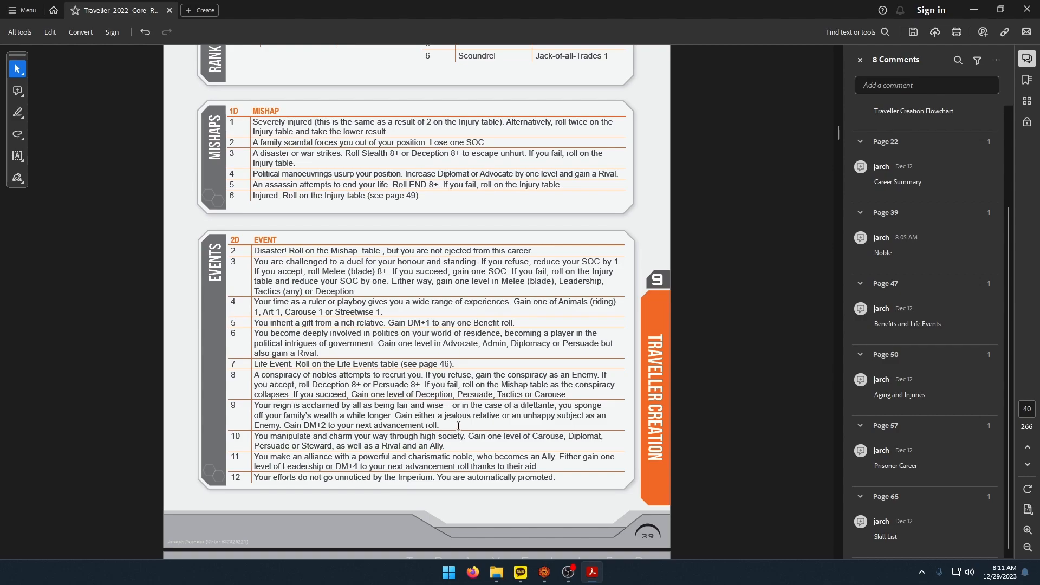
{"action": "left_click", "coordinate": [545, 572]}
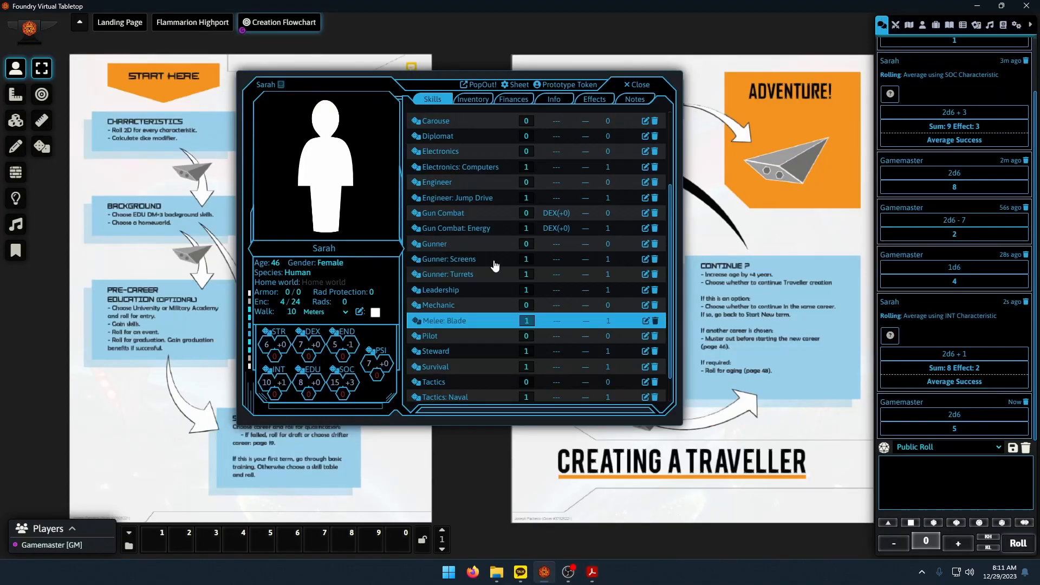
{"action": "left_click", "coordinate": [549, 103]}
{"action": "left_click", "coordinate": [587, 356]}
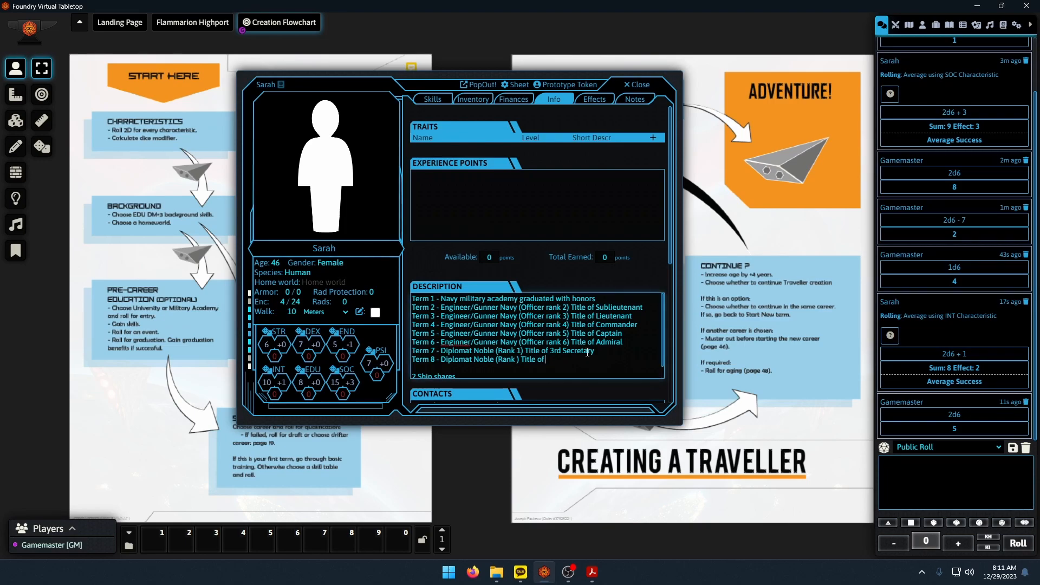
{"action": "type", "text": "Gained a +1 to 1 benefit"}
{"action": "key", "text": "BackSpace"}
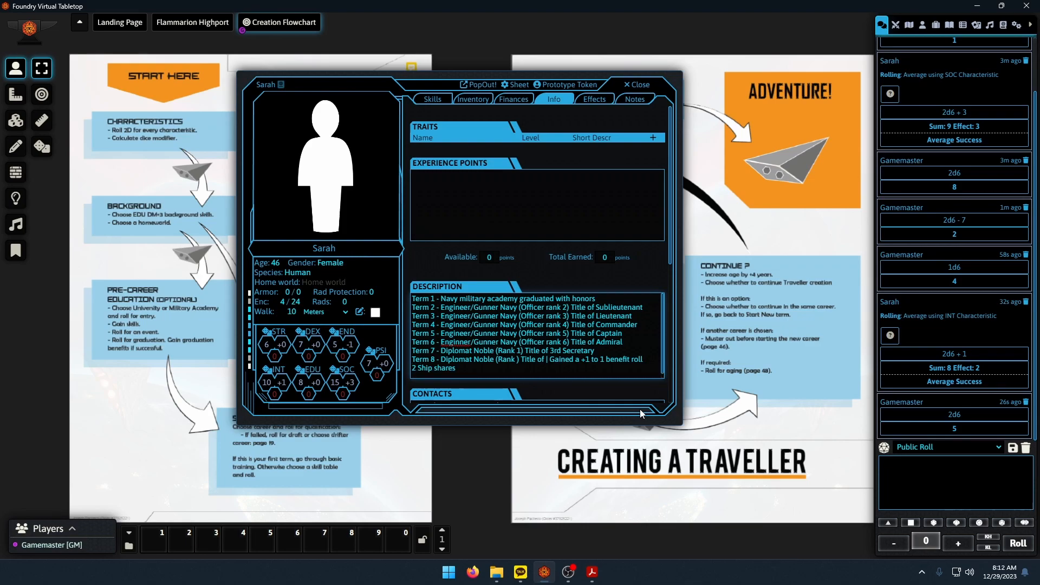
Check the Diplomat advancement requirement in the rulebook and make a public SOC characteristic roll at Average (6+) difficulty with a custom DM of 0.
{"action": "mouse_move", "coordinate": [592, 572]}
{"action": "left_click", "coordinate": [552, 512]}
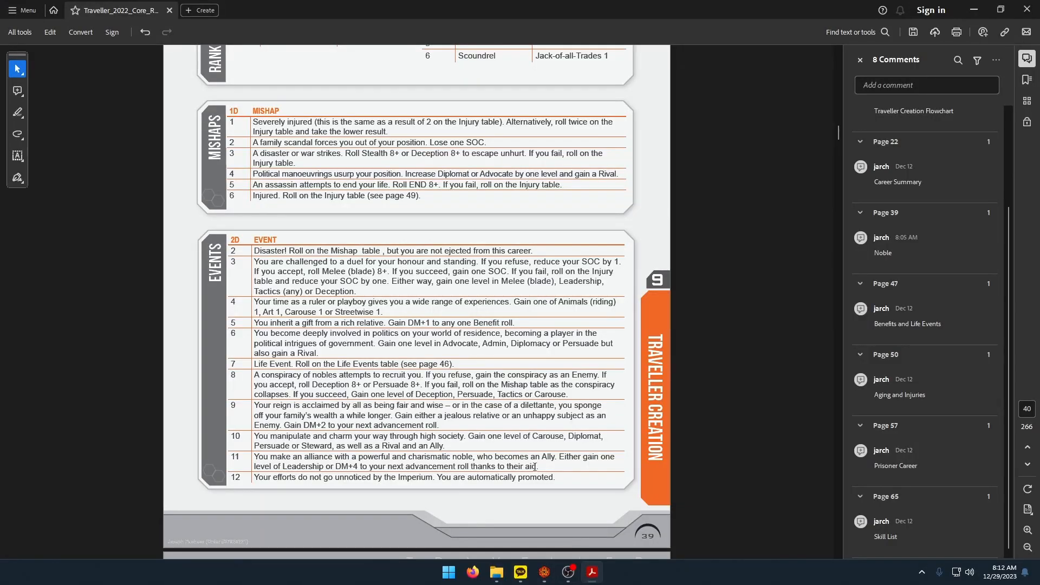
{"action": "scroll", "coordinate": [477, 297], "scroll_direction": "up", "scroll_amount": 15}
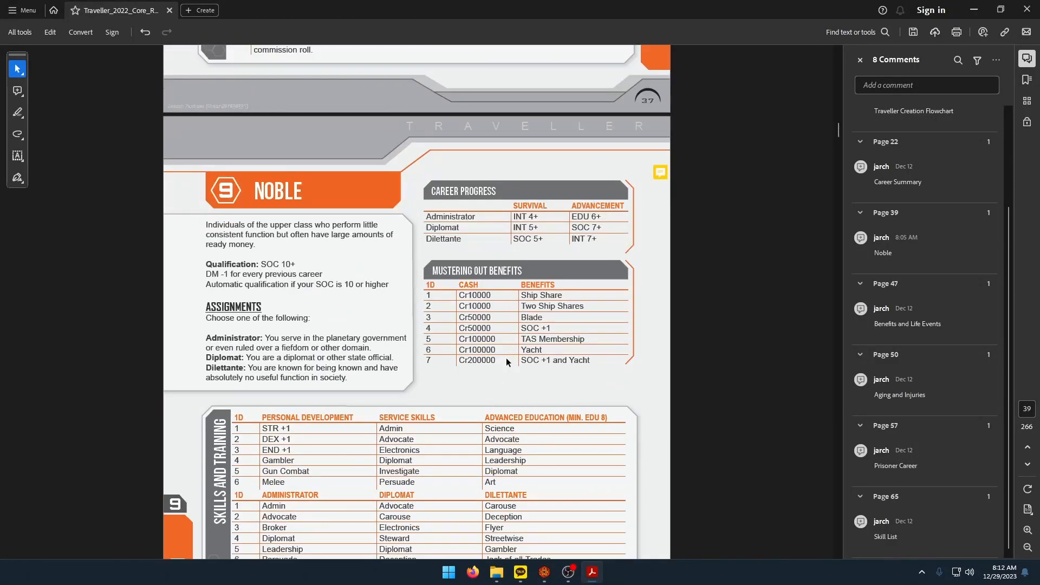
{"action": "left_click", "coordinate": [544, 572]}
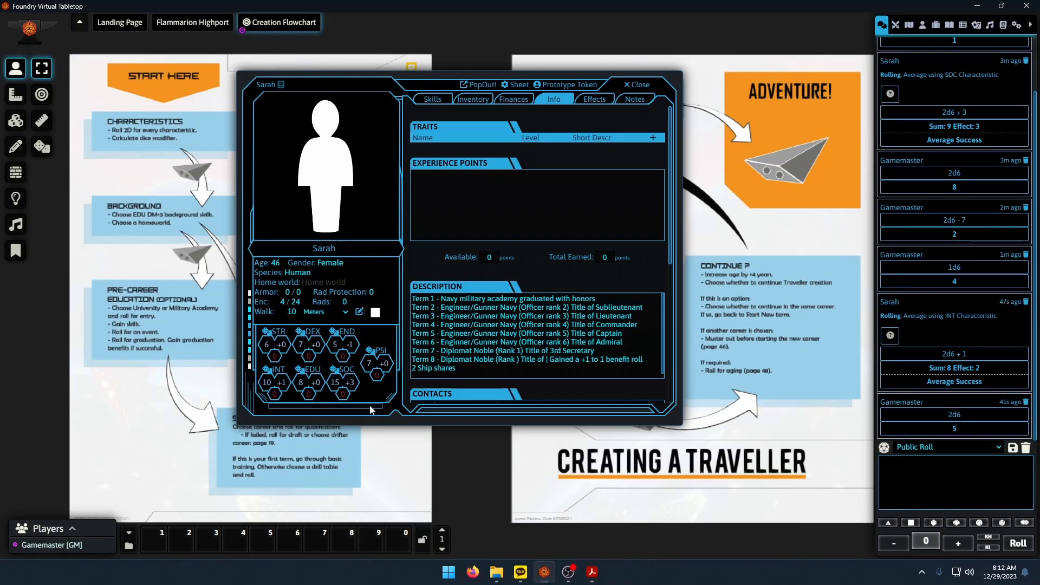
{"action": "left_click", "coordinate": [335, 371]}
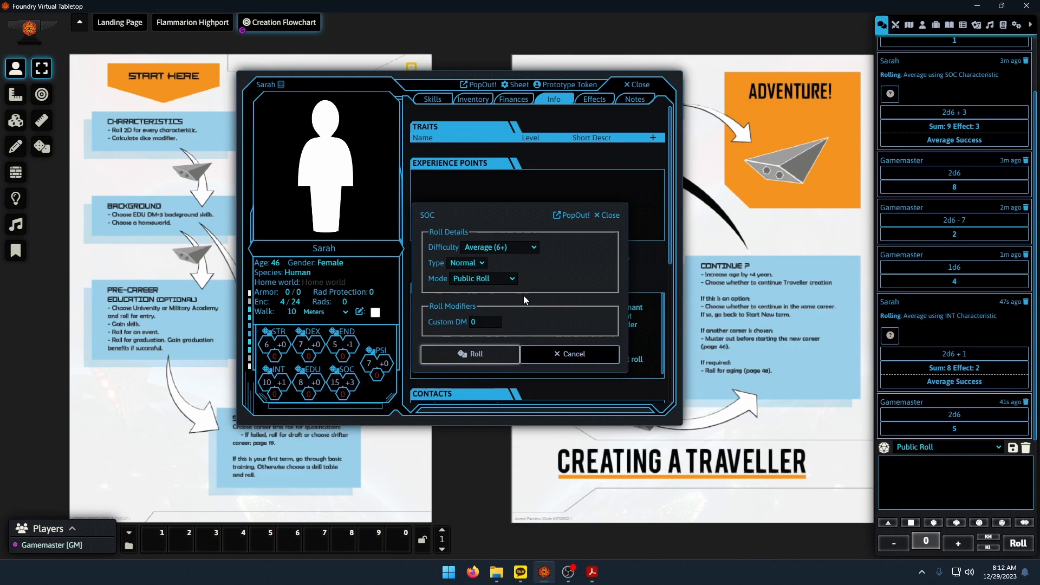
{"action": "left_click", "coordinate": [523, 246]}
{"action": "left_click", "coordinate": [619, 271]}
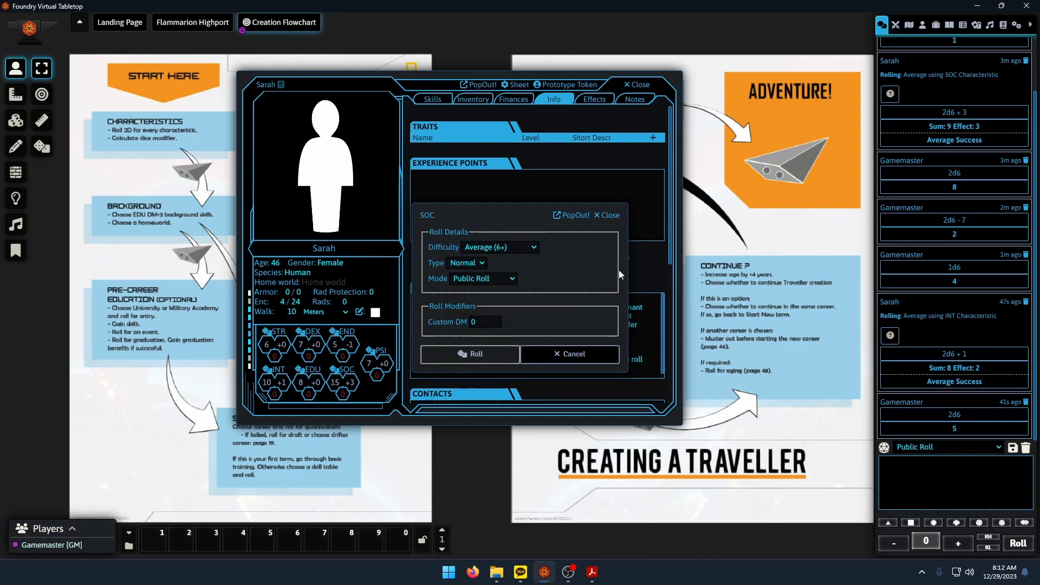
{"action": "left_click", "coordinate": [503, 354]}
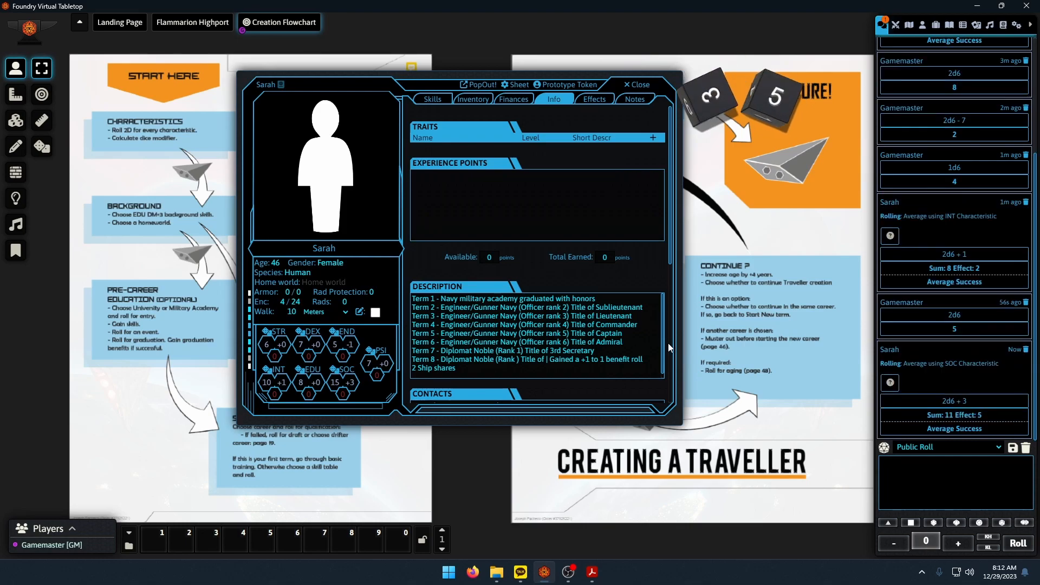
Enter Rank 2 on the Term 8 Diplomat Noble line and look up the matching title in the rulebook's Diplomat ranks table.
{"action": "scroll", "coordinate": [588, 338], "scroll_direction": "down", "scroll_amount": 1}
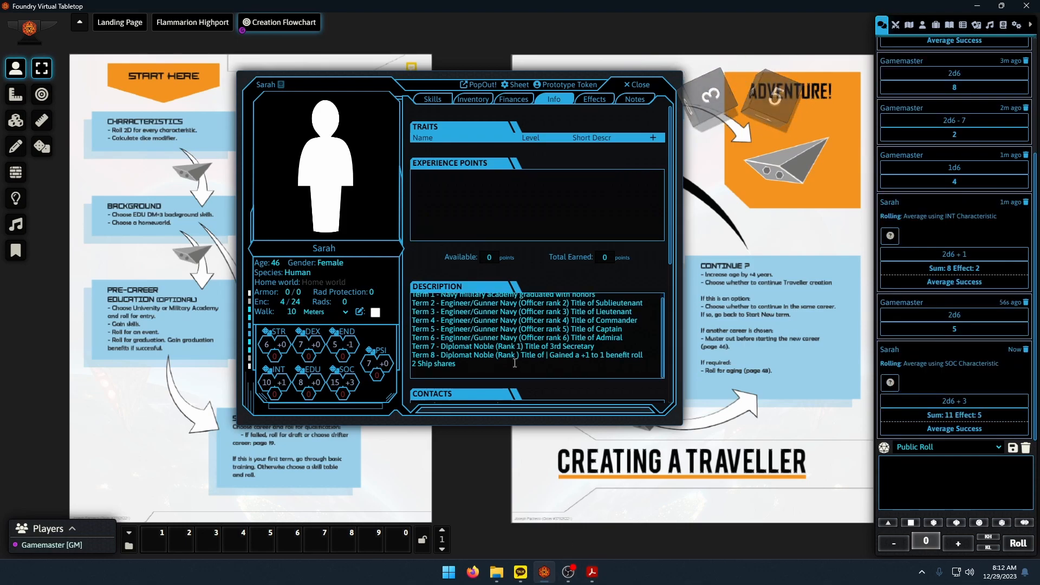
{"action": "left_click", "coordinate": [518, 358]}
{"action": "type", "text": "2"}
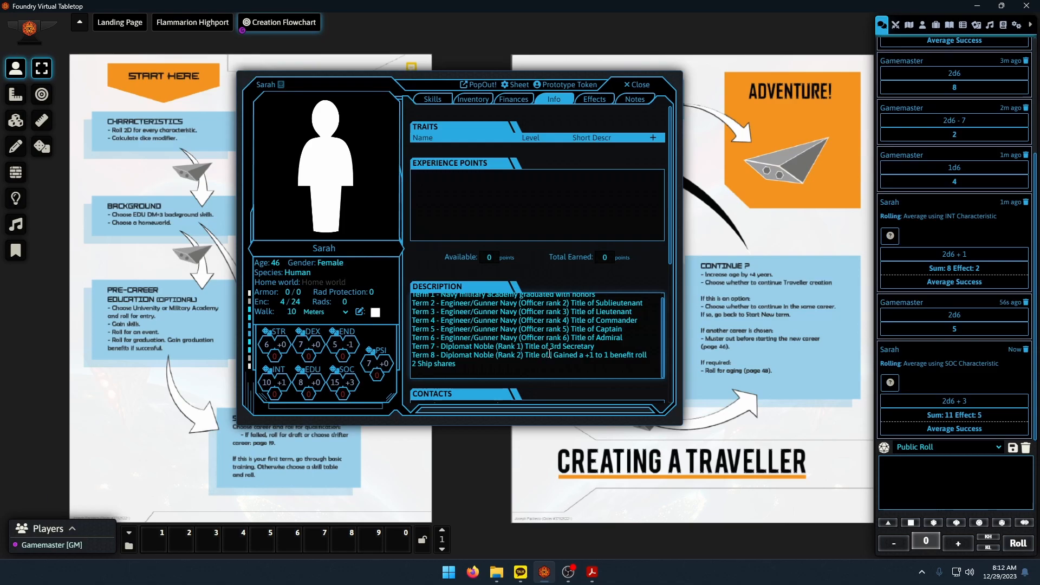
{"action": "left_click", "coordinate": [592, 572]}
{"action": "scroll", "coordinate": [412, 426], "scroll_direction": "down", "scroll_amount": 10}
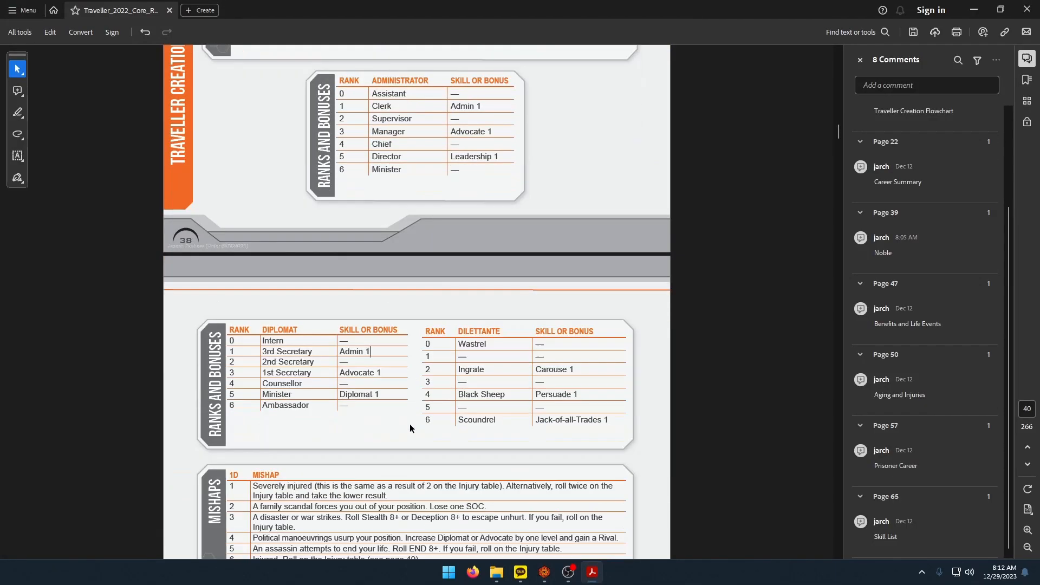